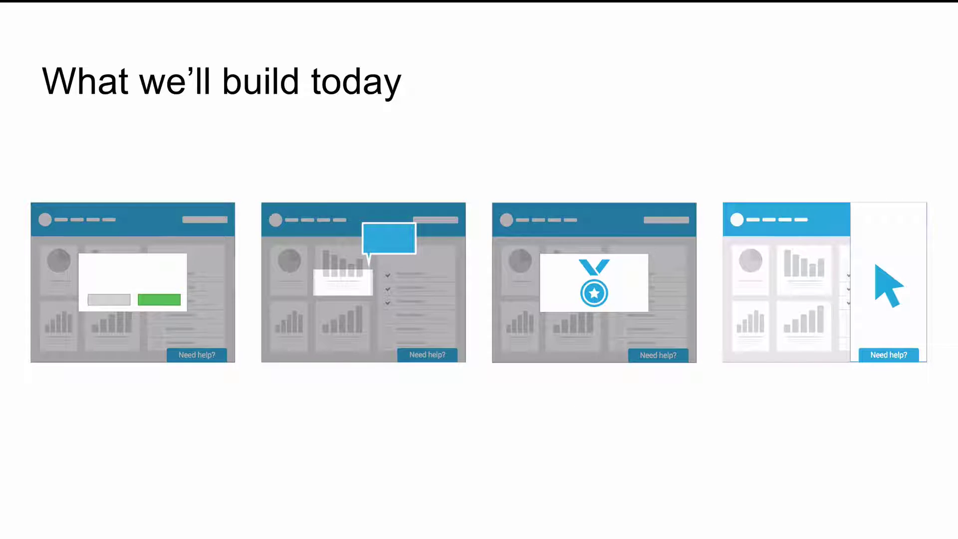
Step: Switch to Chrome's demo dashboard page and resize the window to 1280 × 720, repositioning it to fit the screen
{"action": "key", "text": "ctrl+Left"}
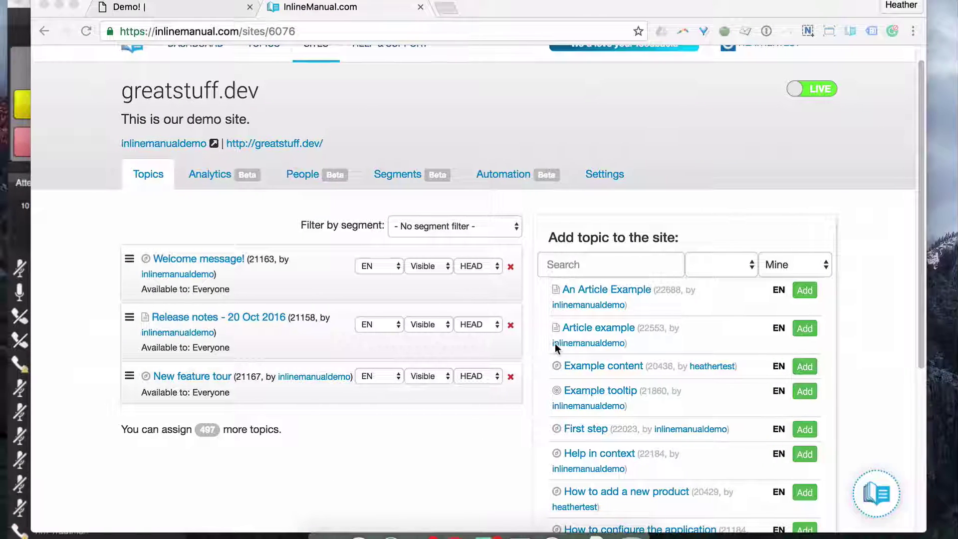
{"action": "left_click", "coordinate": [205, 13]}
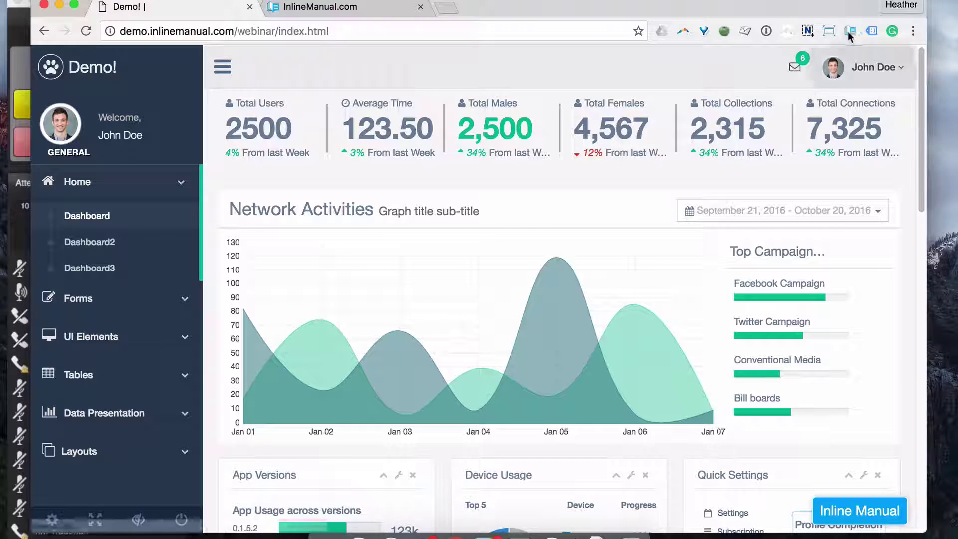
{"action": "left_click", "coordinate": [833, 28]}
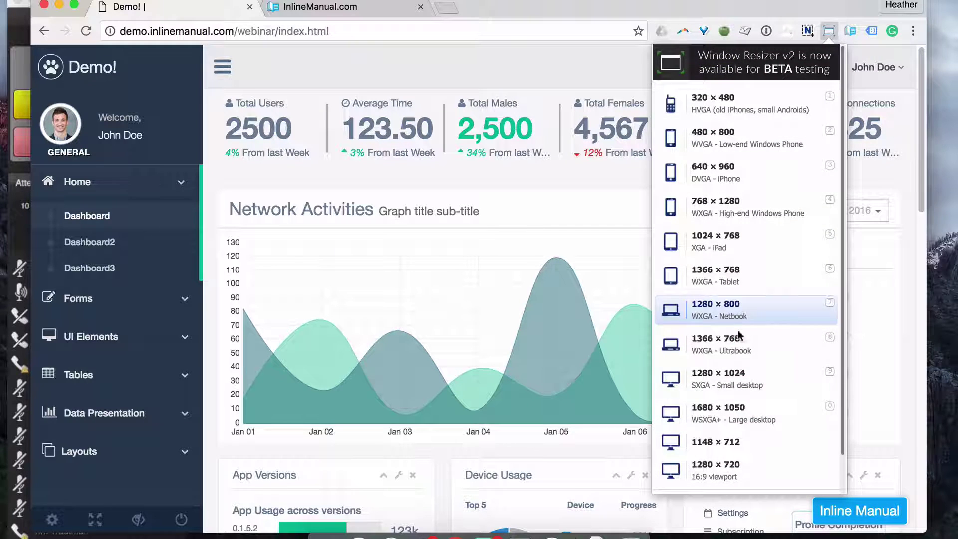
{"action": "left_click", "coordinate": [725, 474]}
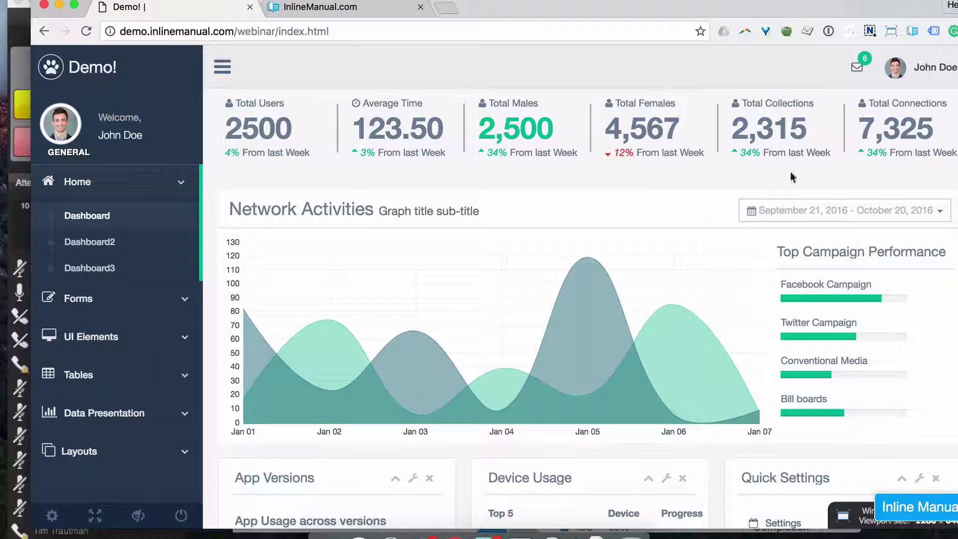
{"action": "left_click_drag", "start_coordinate": [521, 10], "coordinate": [501, 10]}
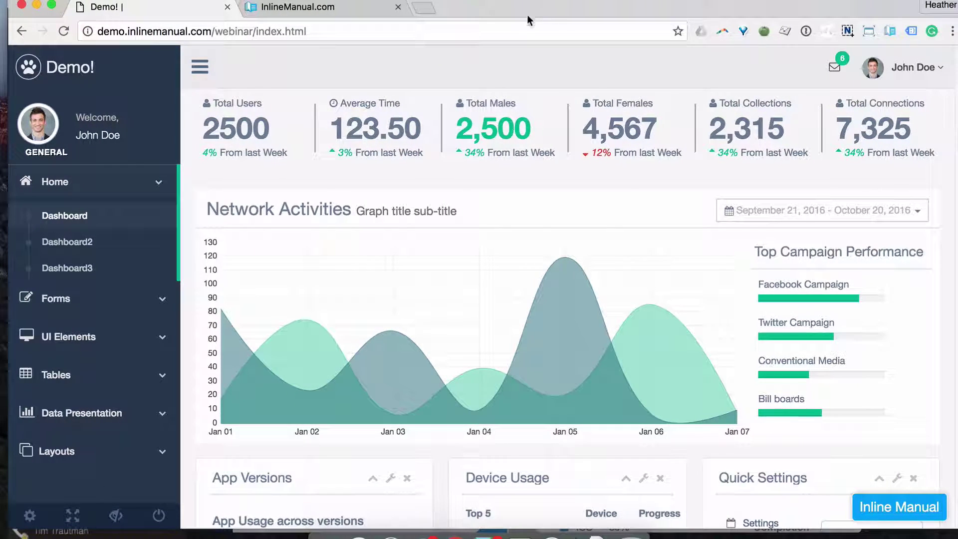
{"action": "left_click_drag", "start_coordinate": [564, 7], "coordinate": [561, 7]}
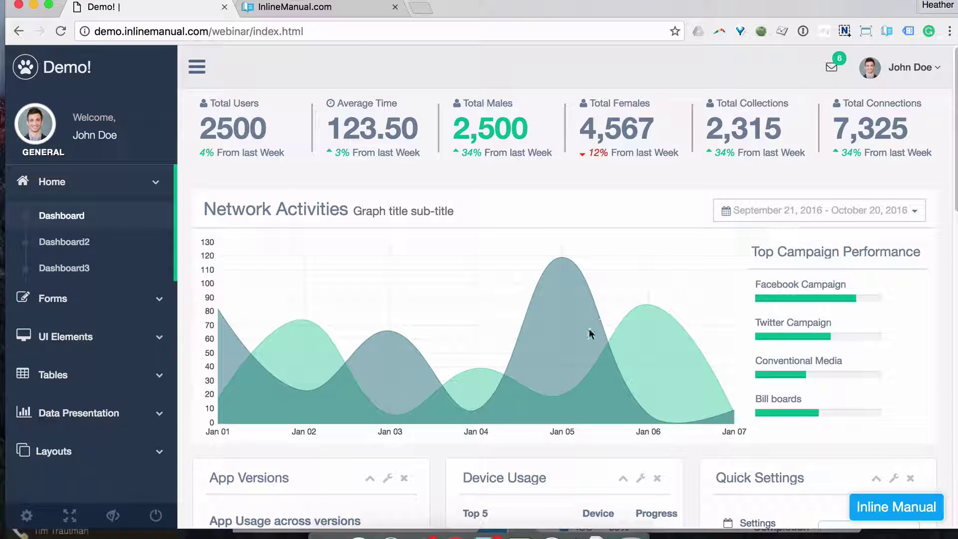
Step: View the topics offered in the demo site's Inline Manual widget, closing and reopening it
{"action": "left_click", "coordinate": [898, 507]}
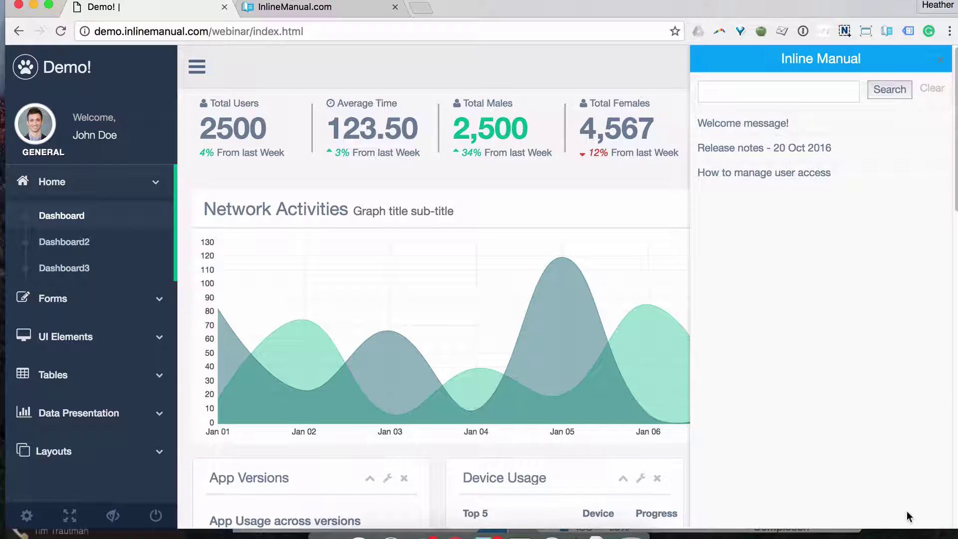
{"action": "left_click", "coordinate": [940, 59]}
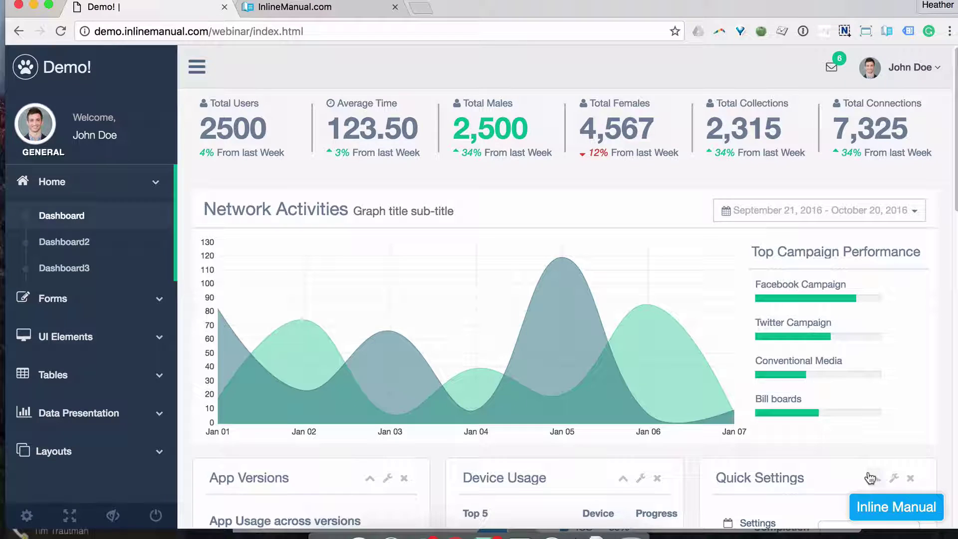
{"action": "left_click", "coordinate": [884, 509]}
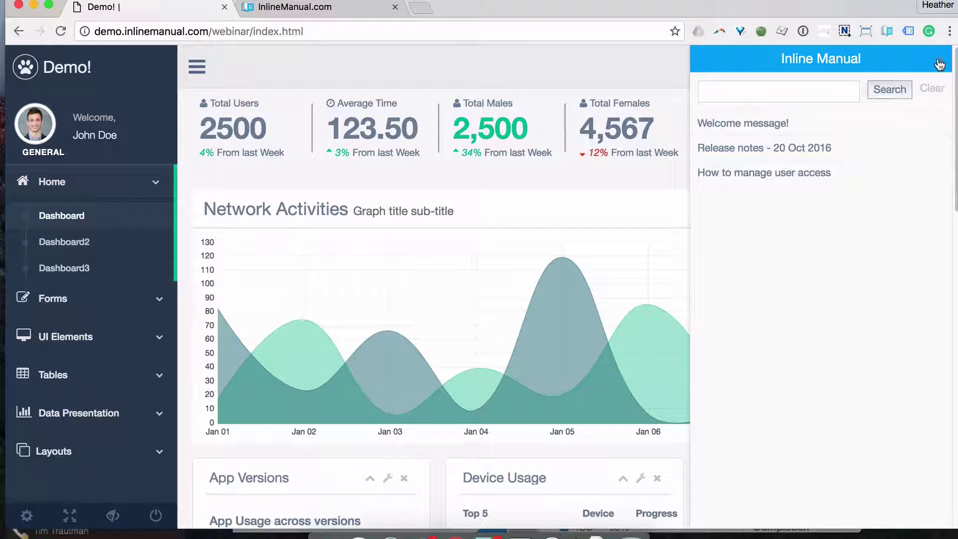
Step: Try the "Welcome message!" walkthrough up to its third step, closing it and reloading the dashboard
{"action": "left_click", "coordinate": [756, 88]}
{"action": "left_click", "coordinate": [772, 125]}
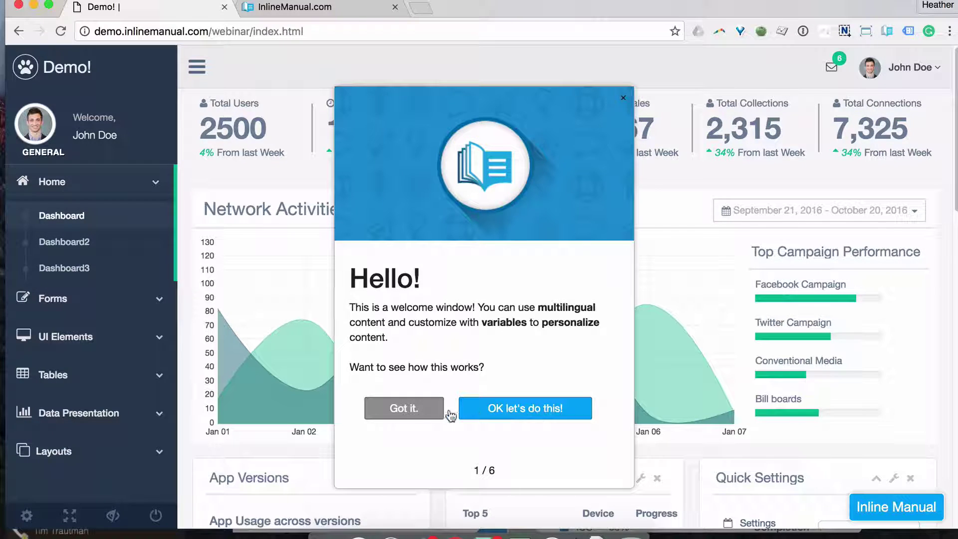
{"action": "left_click", "coordinate": [522, 409]}
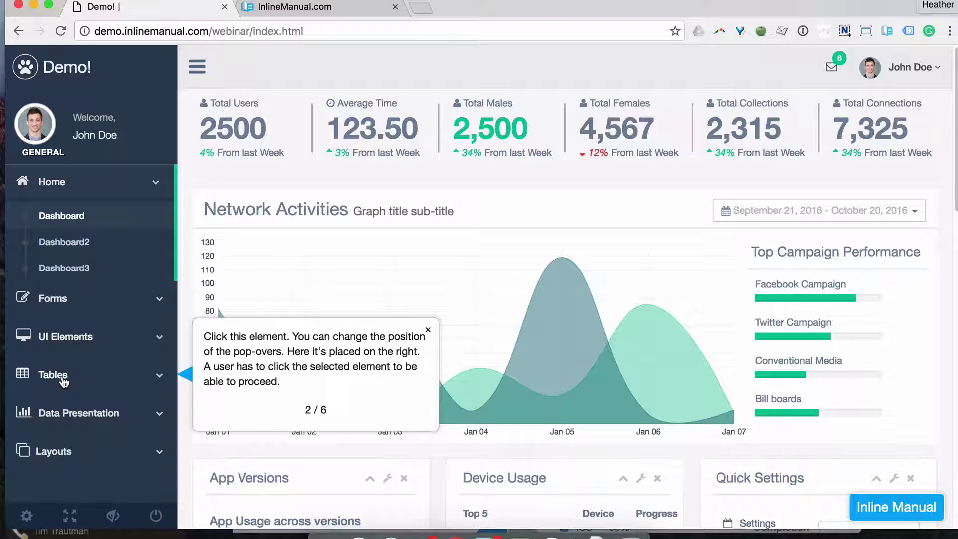
{"action": "left_click", "coordinate": [56, 377]}
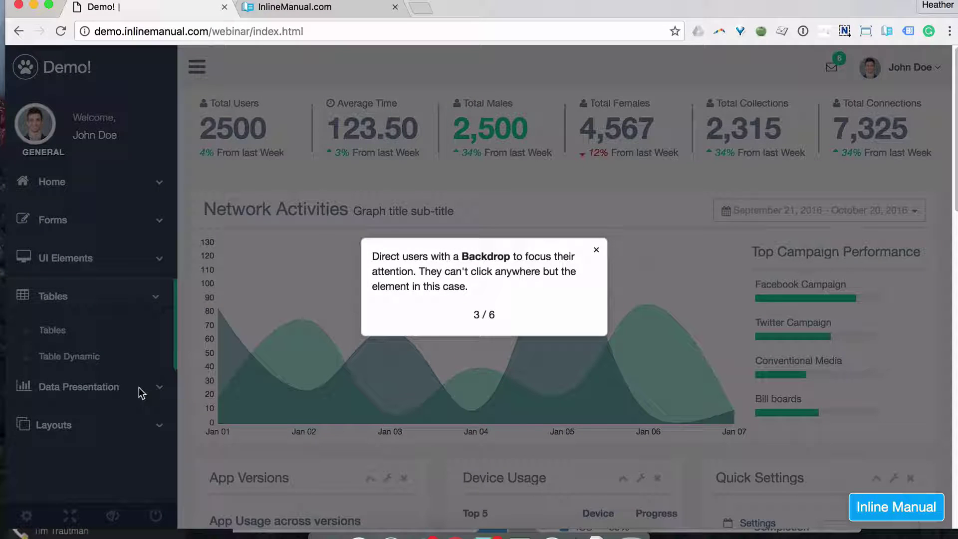
{"action": "left_click", "coordinate": [596, 252]}
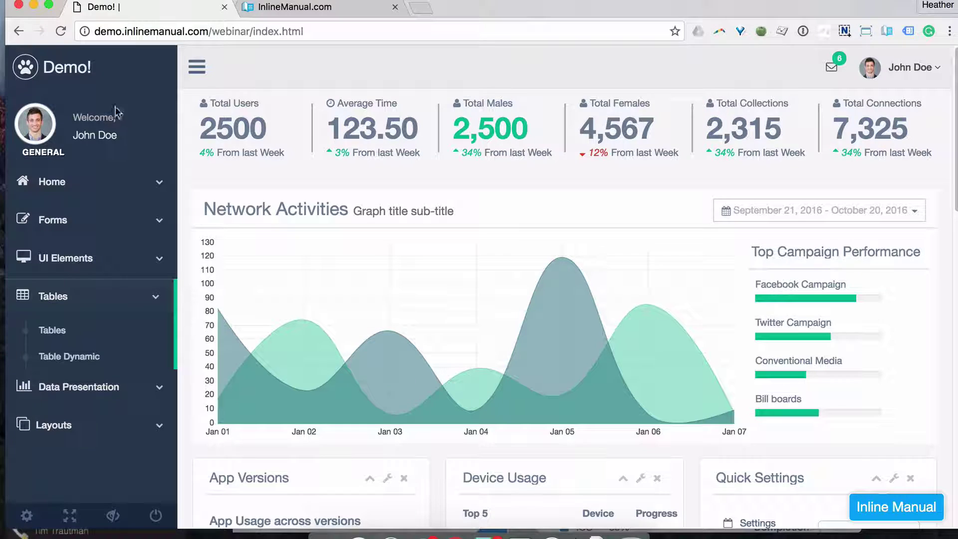
{"action": "left_click", "coordinate": [61, 32]}
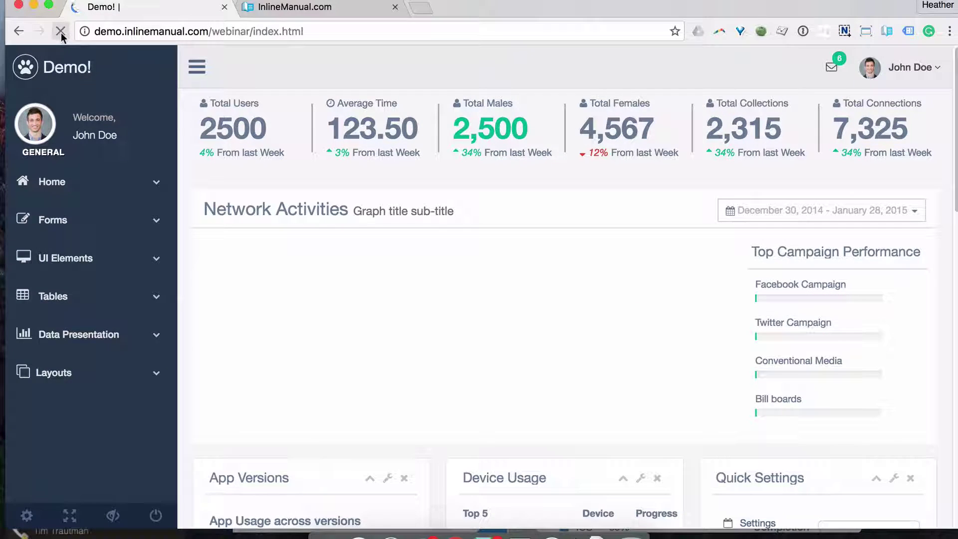
Step: Switch to the demo dashboard in Safari, widening and repositioning its window to fill the screen
{"action": "left_click", "coordinate": [552, 534]}
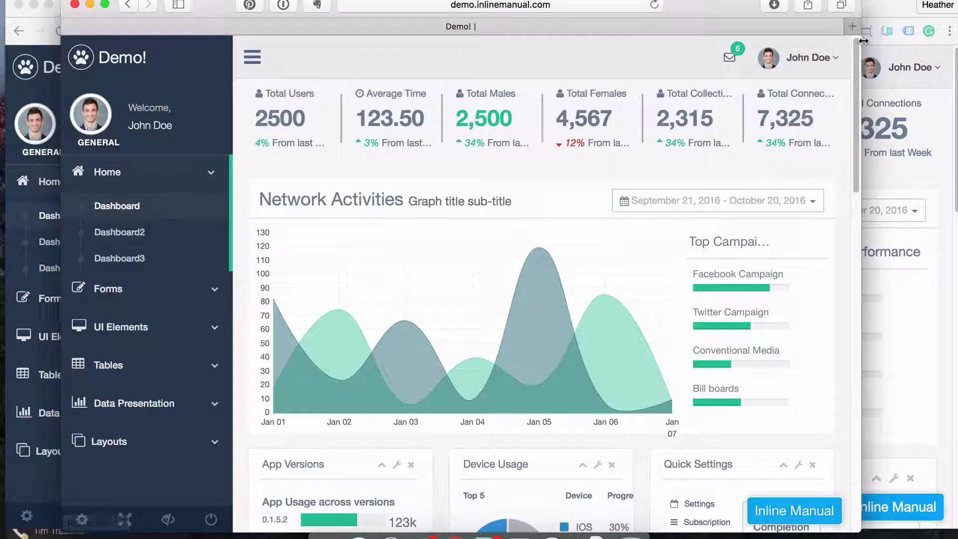
{"action": "left_click_drag", "start_coordinate": [889, 42], "coordinate": [956, 42]}
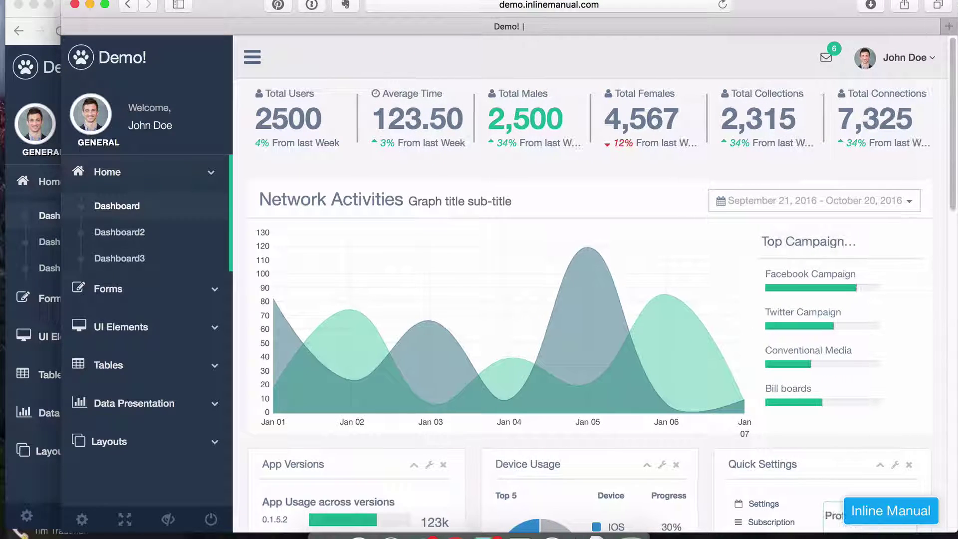
{"action": "left_click_drag", "start_coordinate": [813, 11], "coordinate": [764, 10]}
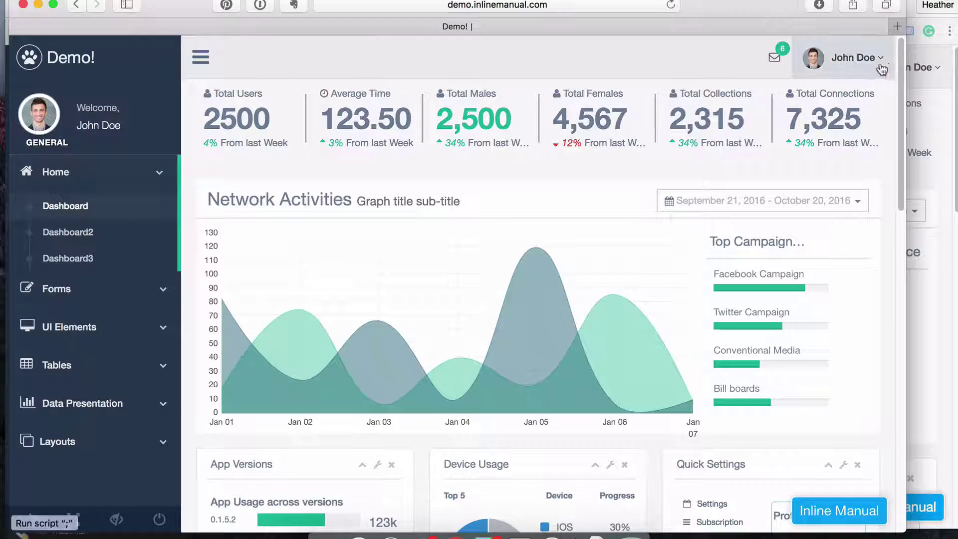
{"action": "left_click_drag", "start_coordinate": [904, 67], "coordinate": [953, 66]}
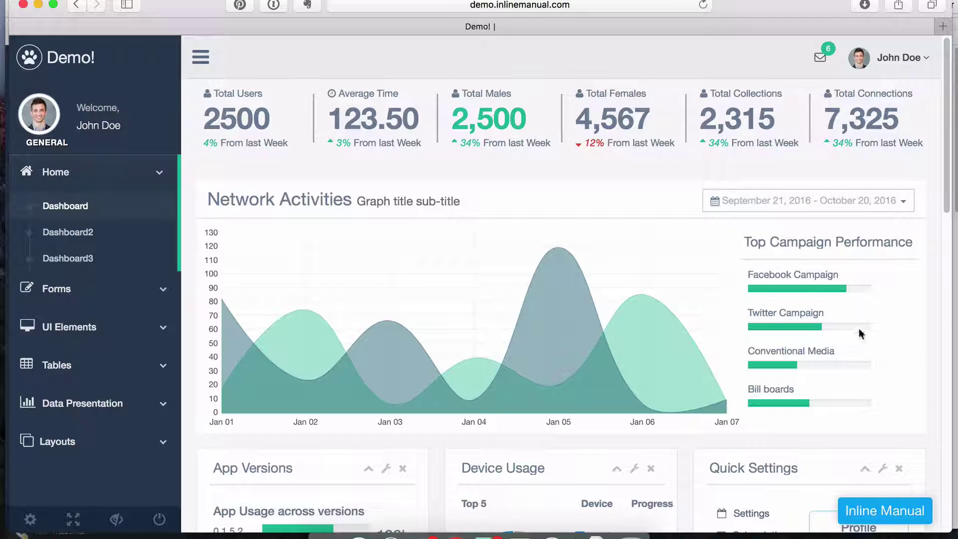
Step: Launch the "Welcome message!" walkthrough from the Inline Manual widget and advance it to the backdrop step by expanding Tables
{"action": "left_click", "coordinate": [887, 512]}
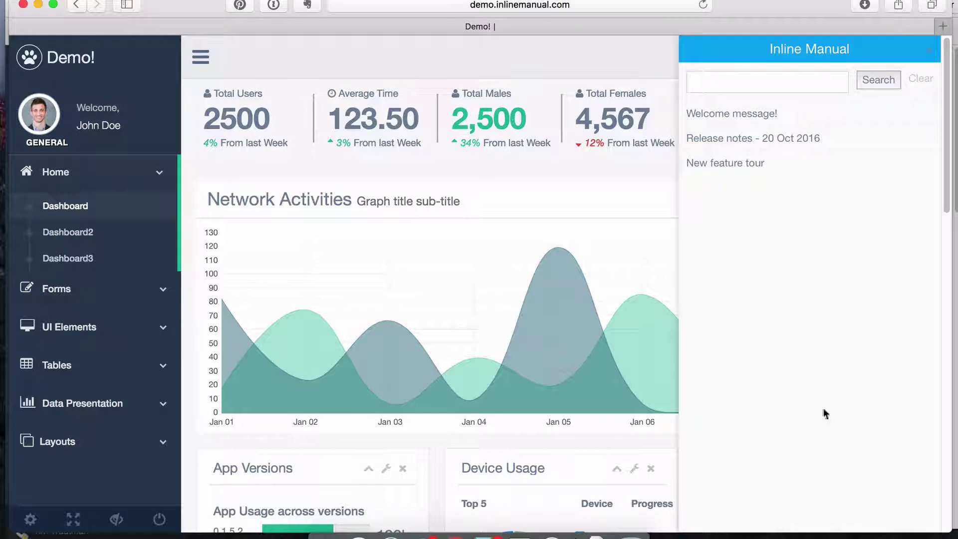
{"action": "left_click", "coordinate": [767, 122]}
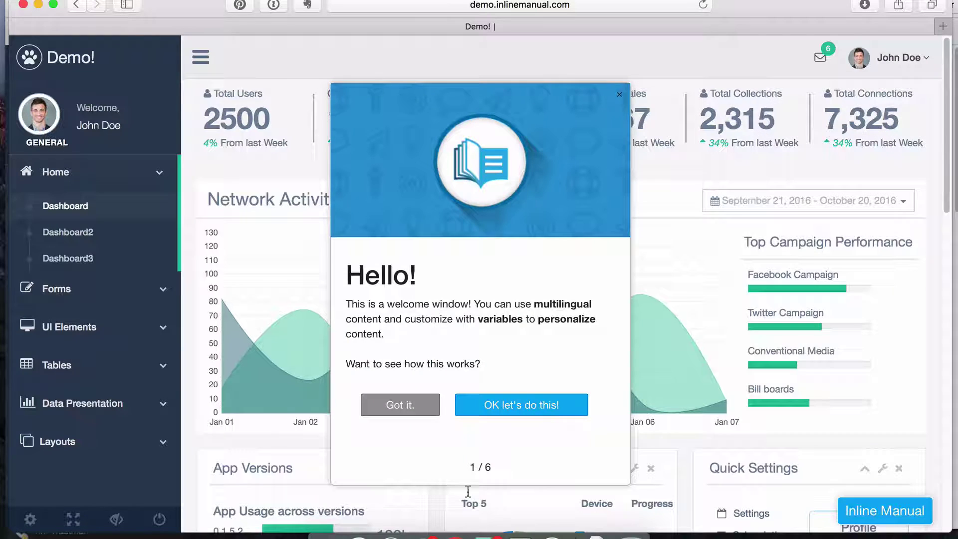
{"action": "left_click", "coordinate": [538, 406]}
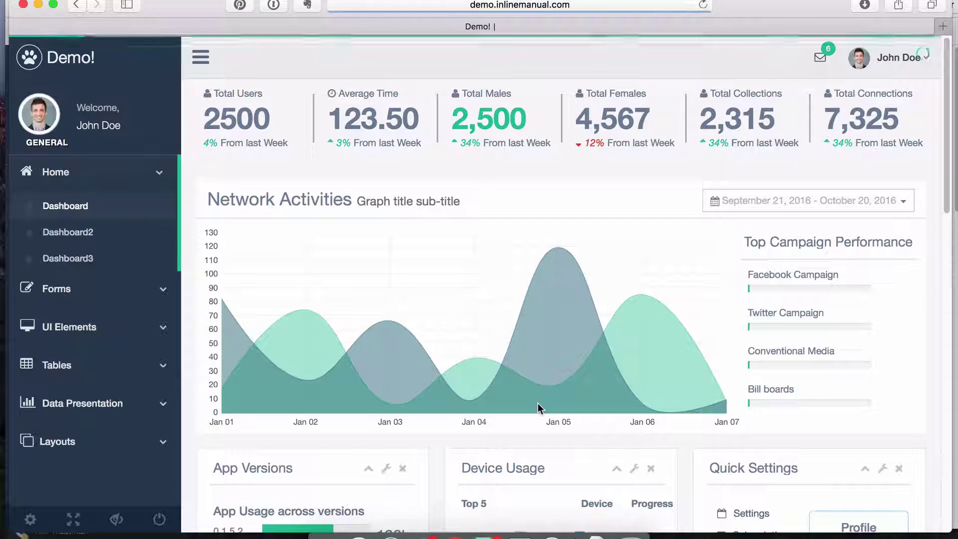
{"action": "left_click", "coordinate": [69, 366]}
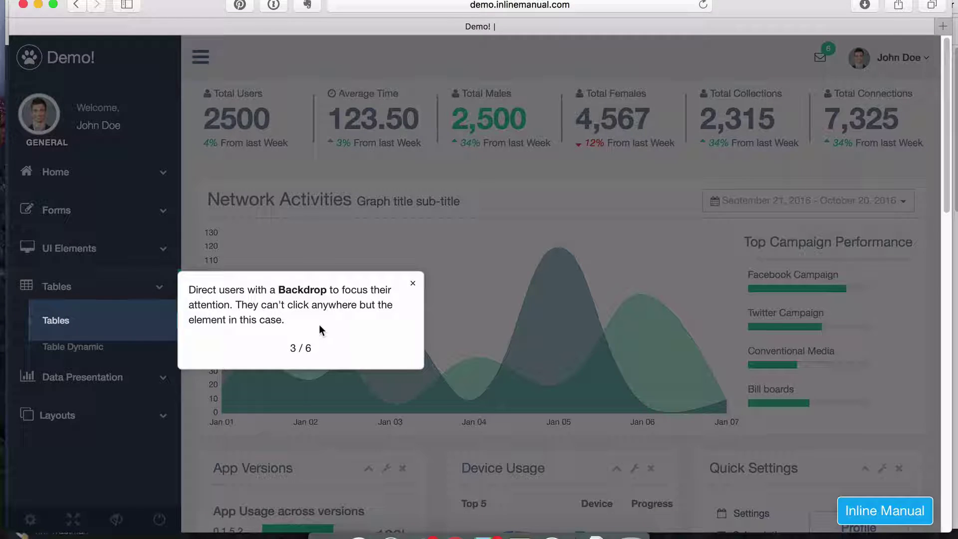
Step: Follow the walkthrough onto the Tables page and through its remaining steps, ending it at step 6
{"action": "left_click", "coordinate": [55, 322]}
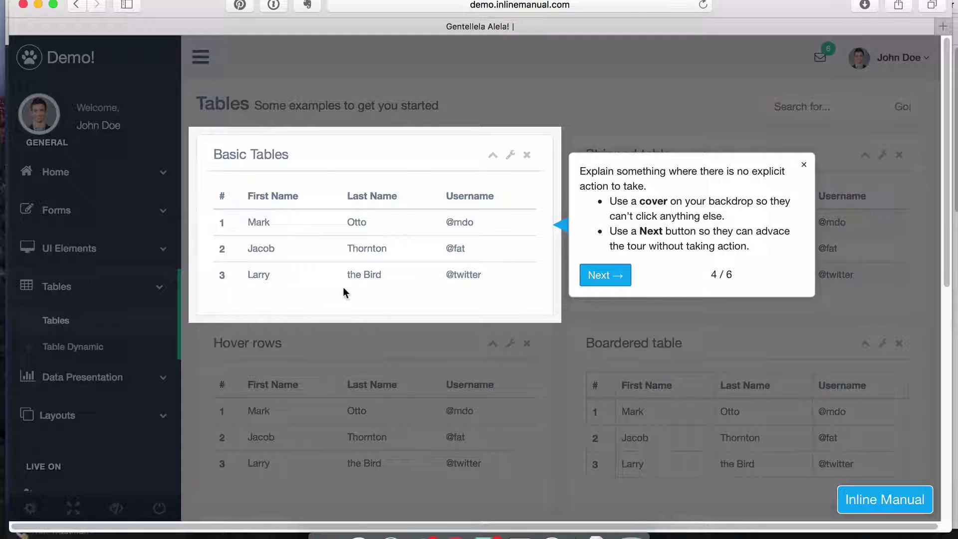
{"action": "left_click", "coordinate": [617, 281]}
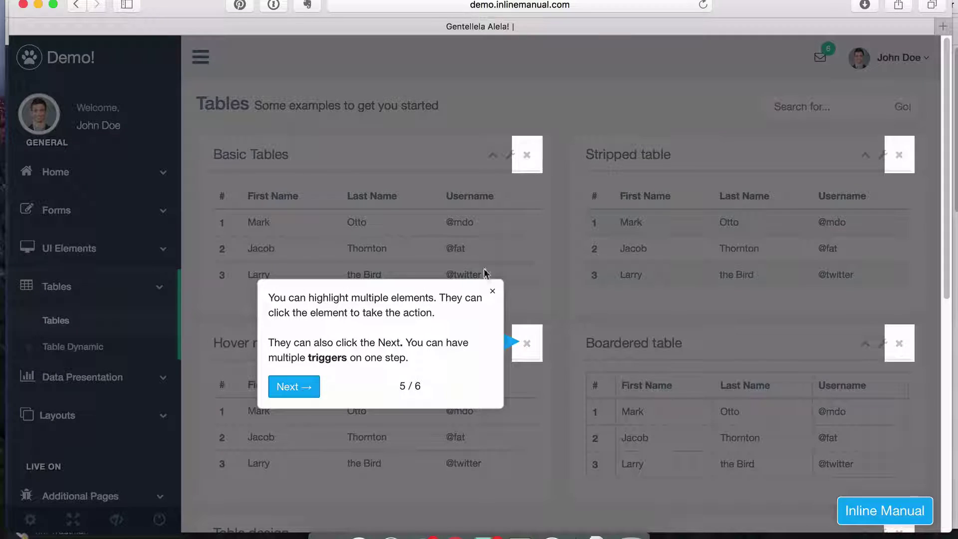
{"action": "left_click", "coordinate": [312, 389]}
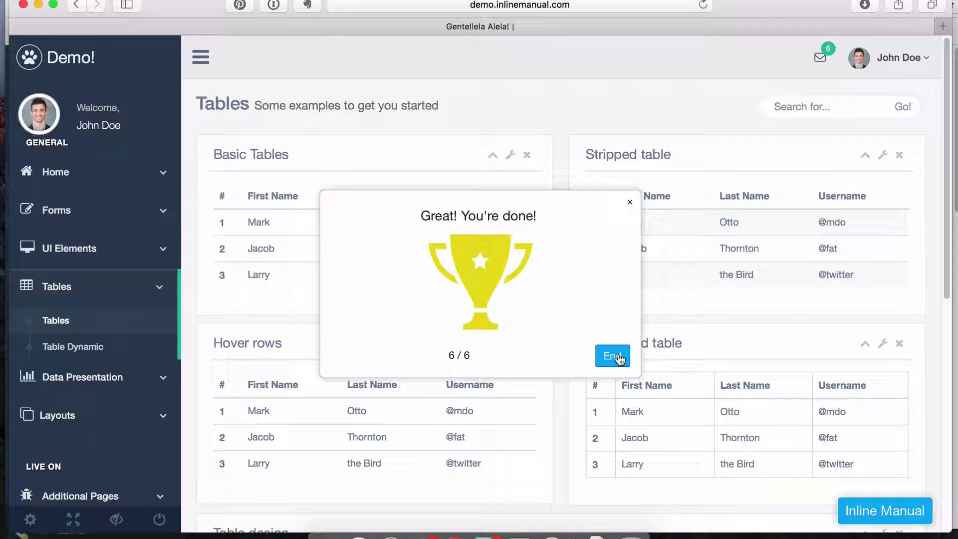
{"action": "left_click", "coordinate": [618, 358]}
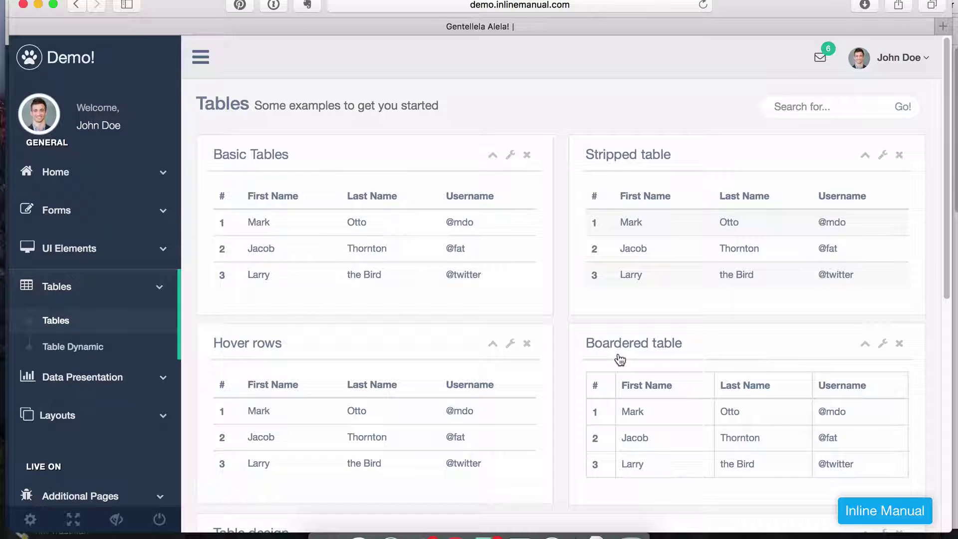
Step: Read the "Release notes - 20 Oct 2016" article in the Inline Manual widget
{"action": "left_click", "coordinate": [882, 512]}
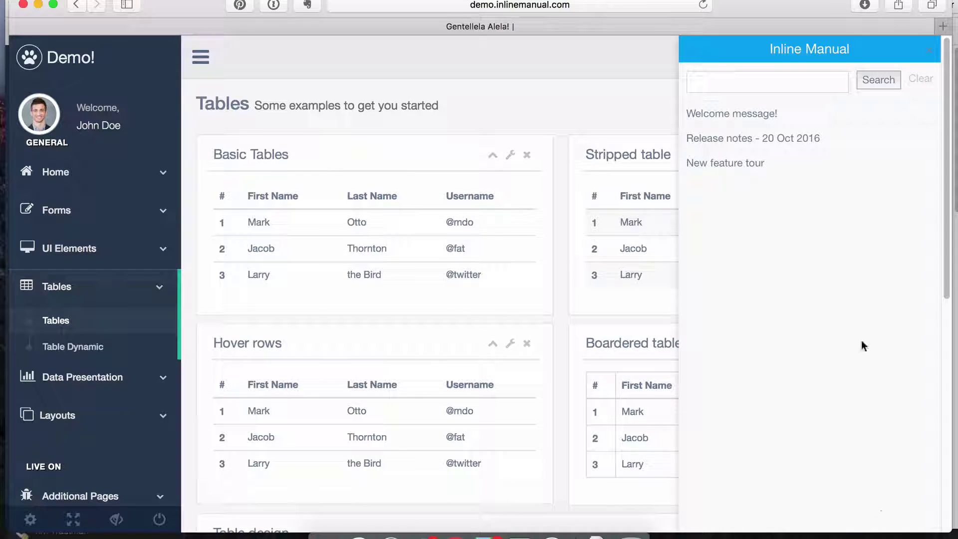
{"action": "left_click", "coordinate": [797, 139]}
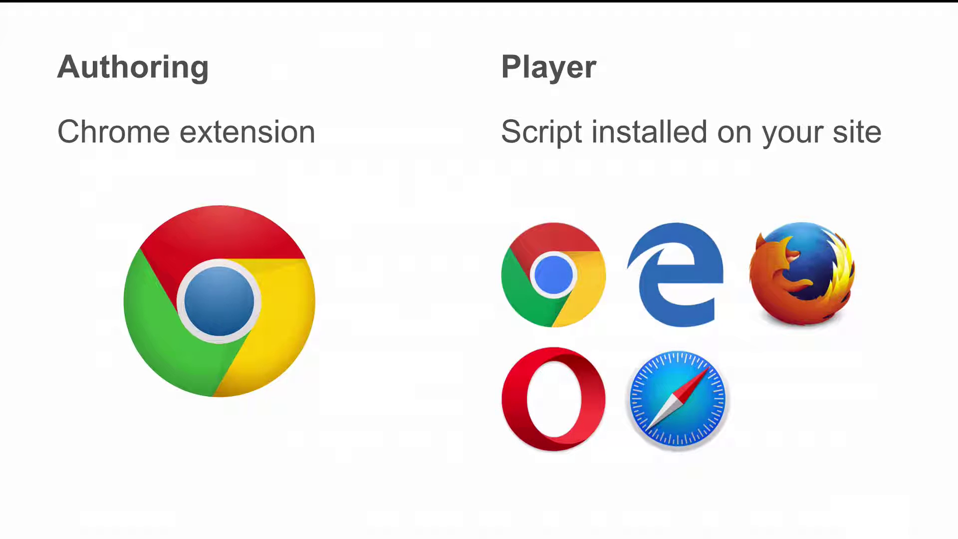
{"action": "key", "text": "Right"}
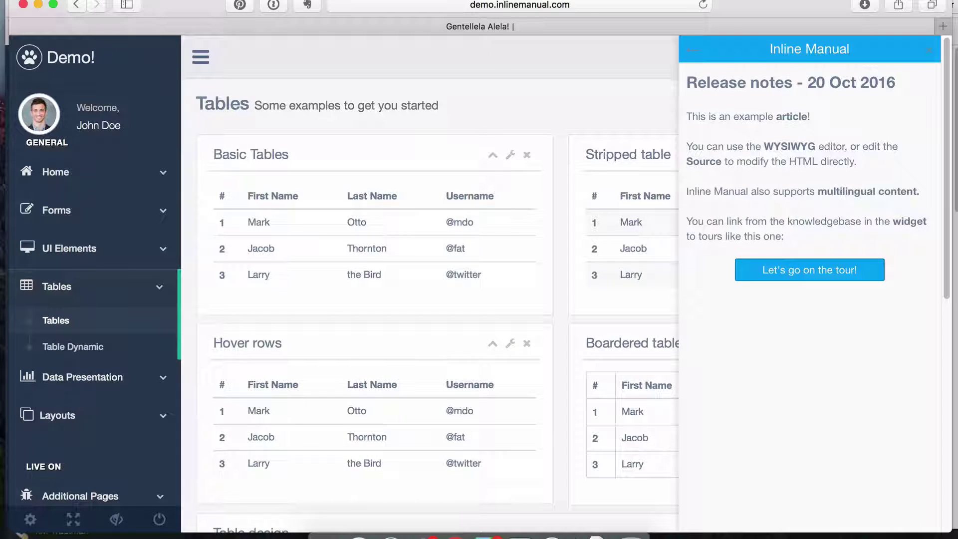
Step: Switch to the demo dashboard in Chrome and start a new topic in the Inline Manual authoring panel
{"action": "left_click", "coordinate": [455, 535]}
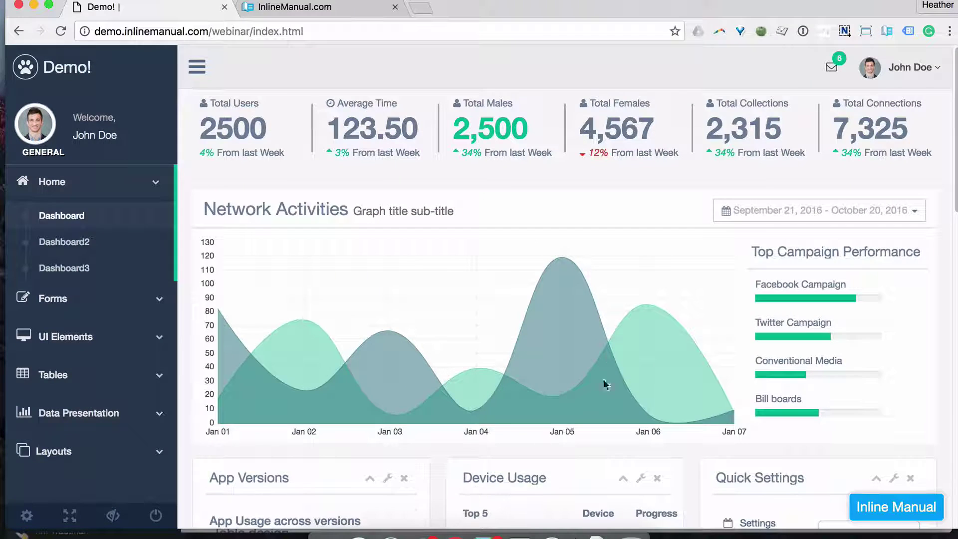
{"action": "left_click", "coordinate": [886, 31]}
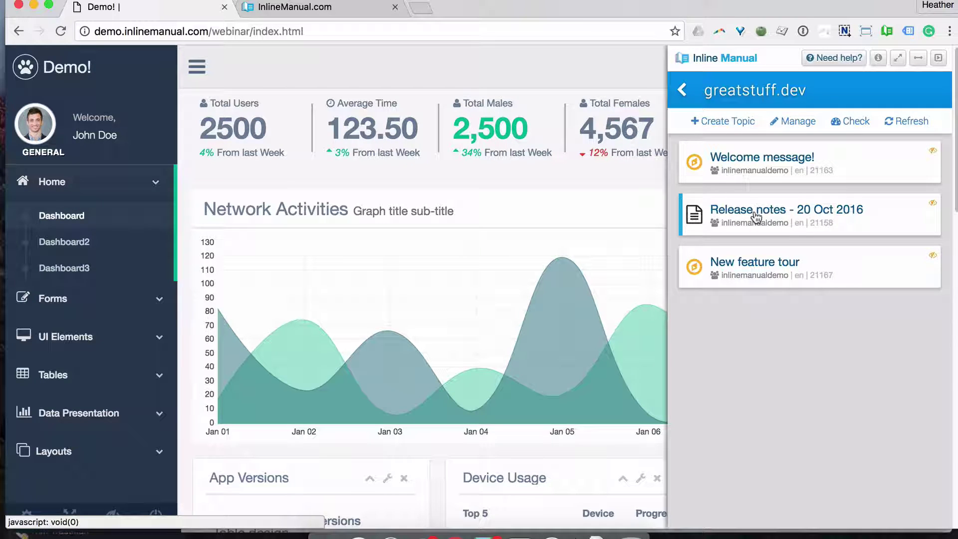
{"action": "left_click", "coordinate": [724, 121]}
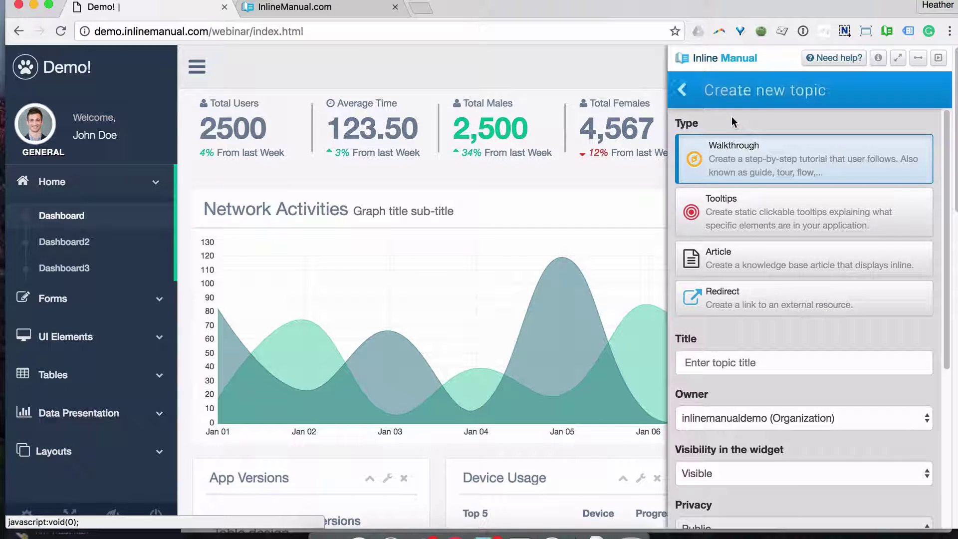
Step: Create a walkthrough topic titled "My new feature", keeping its widget visibility set to Visible
{"action": "left_click", "coordinate": [742, 357]}
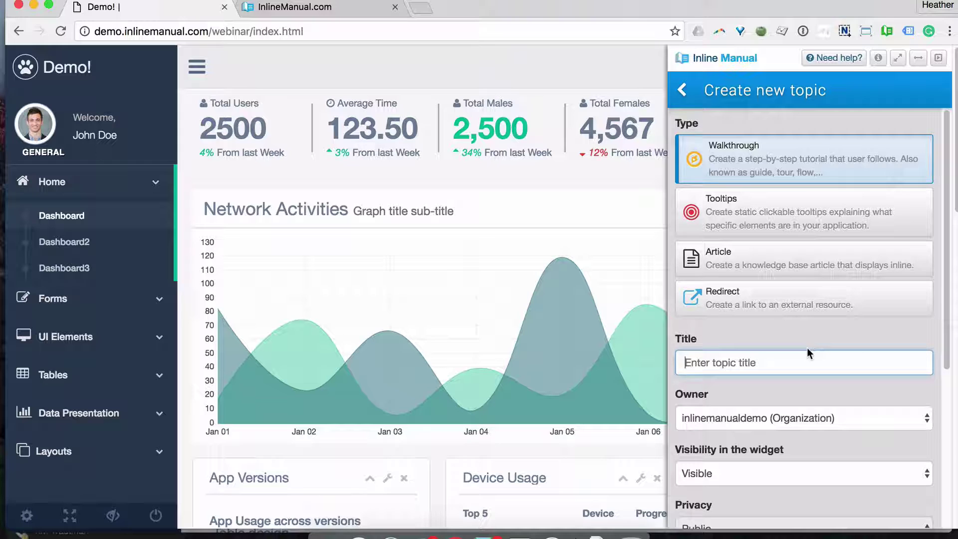
{"action": "type", "text": "My new"}
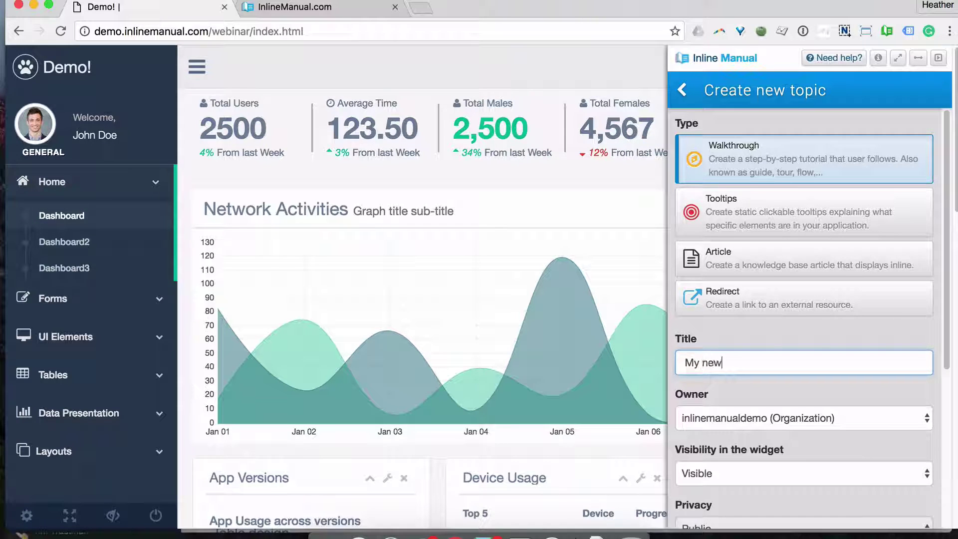
{"action": "type", "text": " feature"}
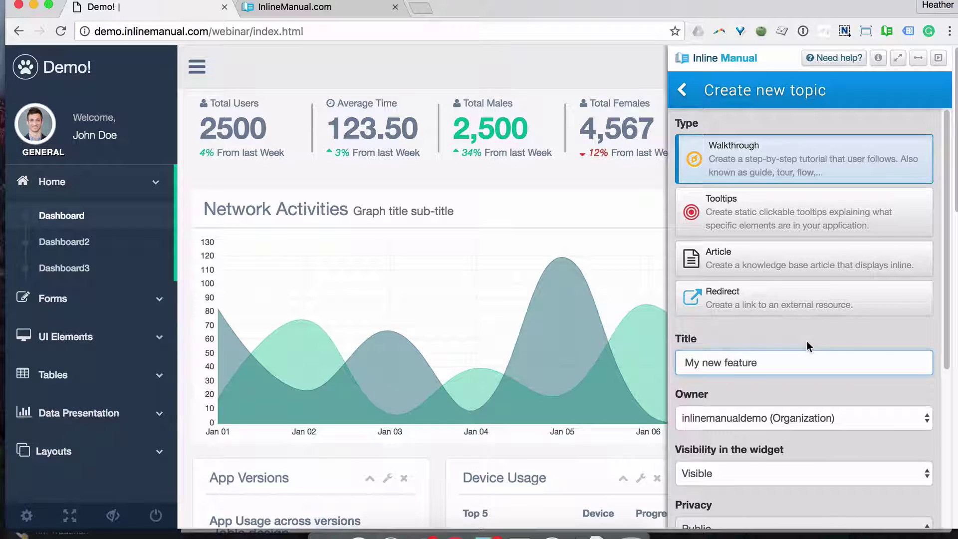
{"action": "scroll", "coordinate": [803, 345], "scroll_direction": "down", "scroll_amount": 2}
{"action": "scroll", "coordinate": [803, 345], "scroll_direction": "down", "scroll_amount": 3}
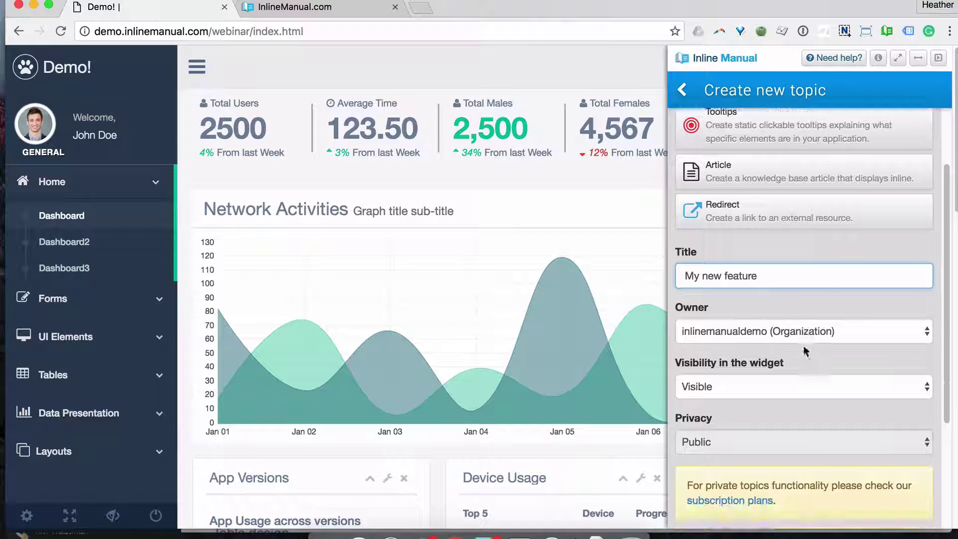
{"action": "left_click", "coordinate": [746, 387]}
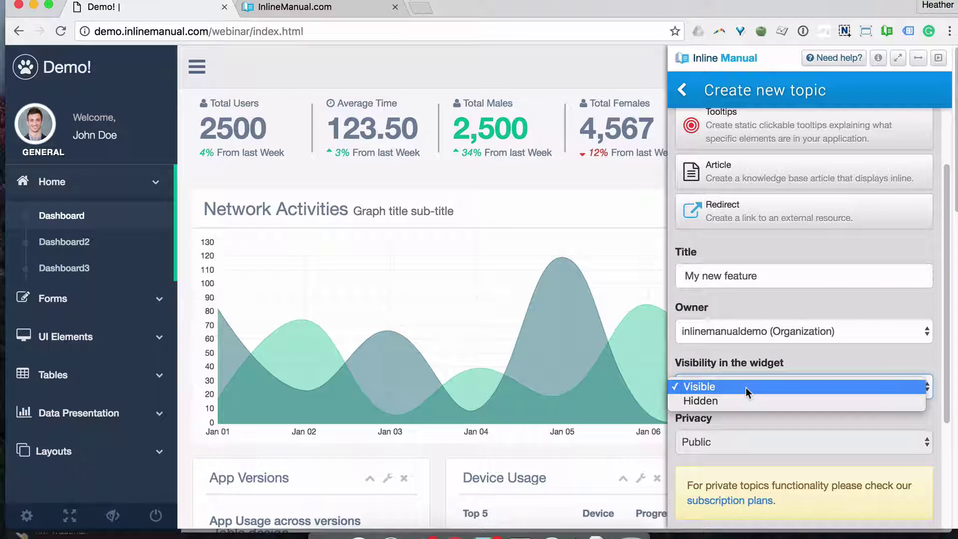
{"action": "left_click", "coordinate": [745, 387]}
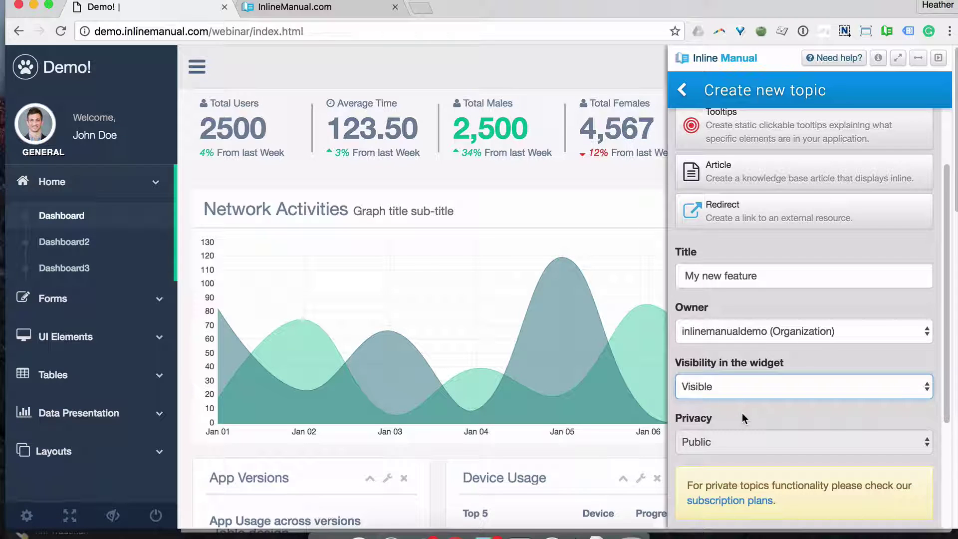
{"action": "scroll", "coordinate": [743, 411], "scroll_direction": "down", "scroll_amount": 10}
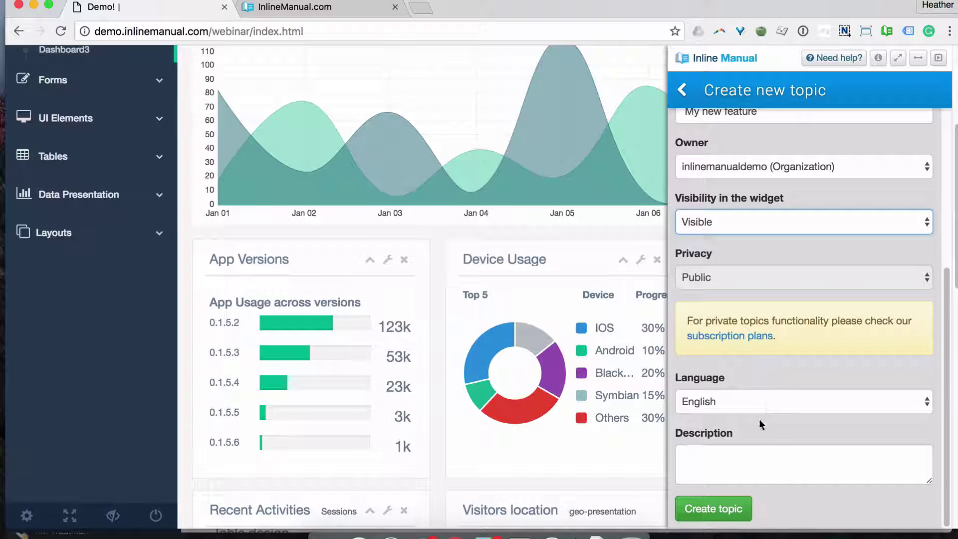
{"action": "left_click", "coordinate": [715, 514]}
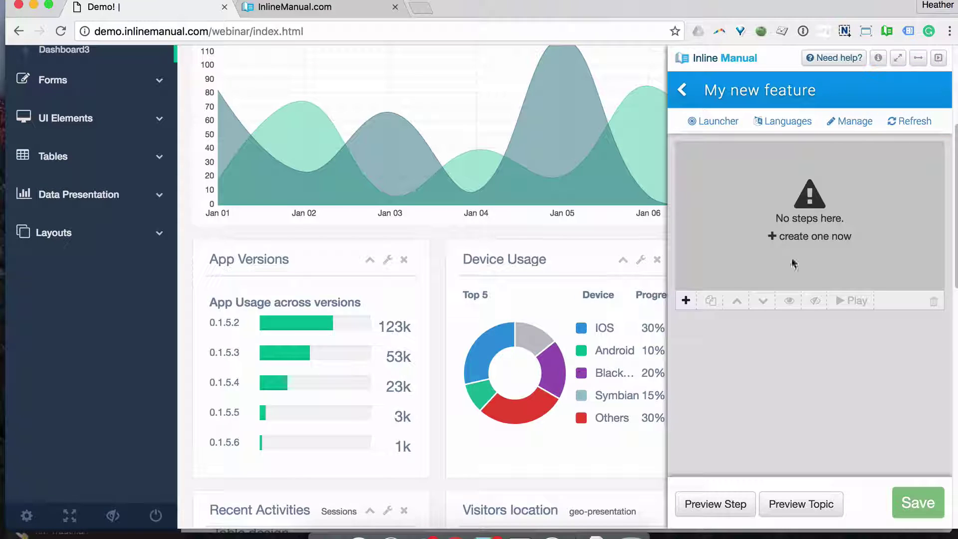
Step: Collapse the dashboard's Home menu and check the page's web address
{"action": "scroll", "coordinate": [469, 255], "scroll_direction": "up", "scroll_amount": 1}
{"action": "scroll", "coordinate": [469, 254], "scroll_direction": "up", "scroll_amount": 5}
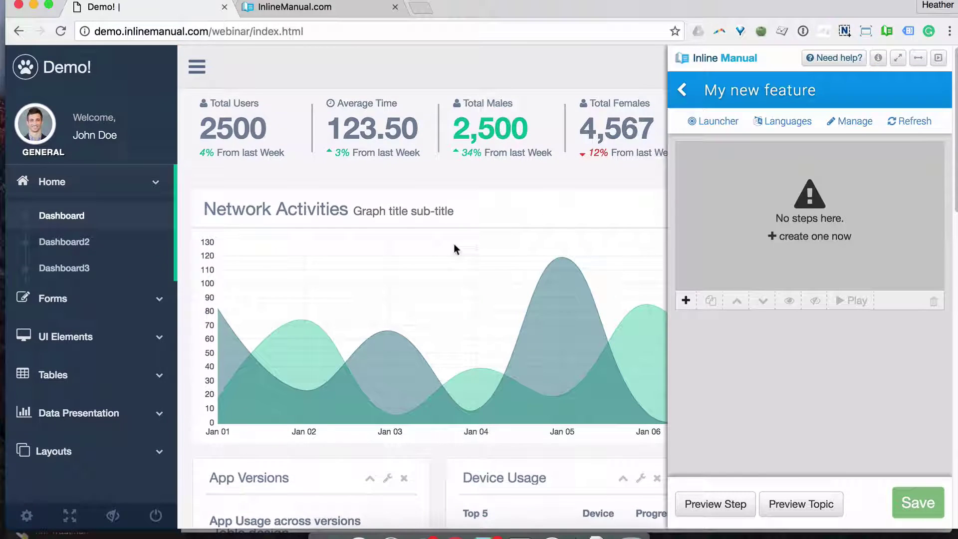
{"action": "left_click", "coordinate": [106, 183]}
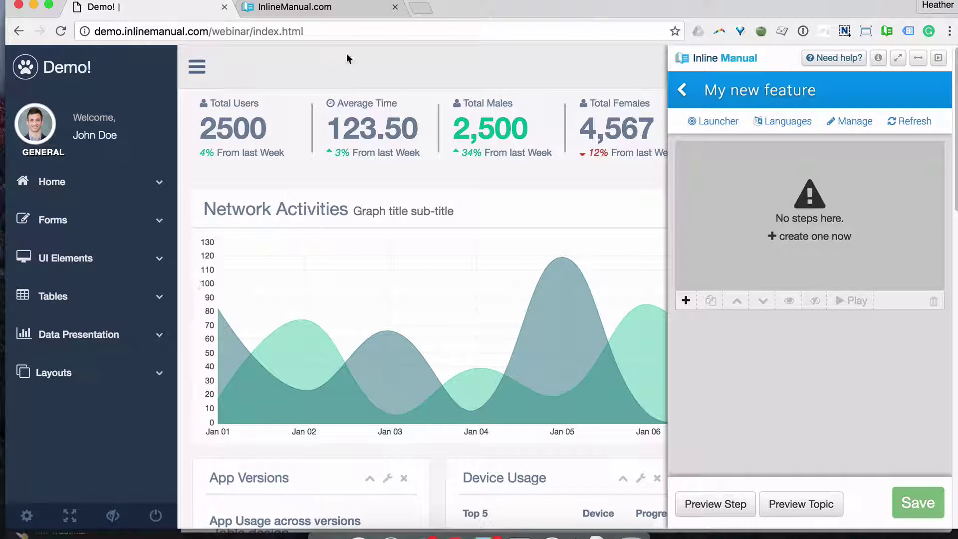
{"action": "left_click", "coordinate": [215, 30]}
{"action": "left_click", "coordinate": [215, 31]}
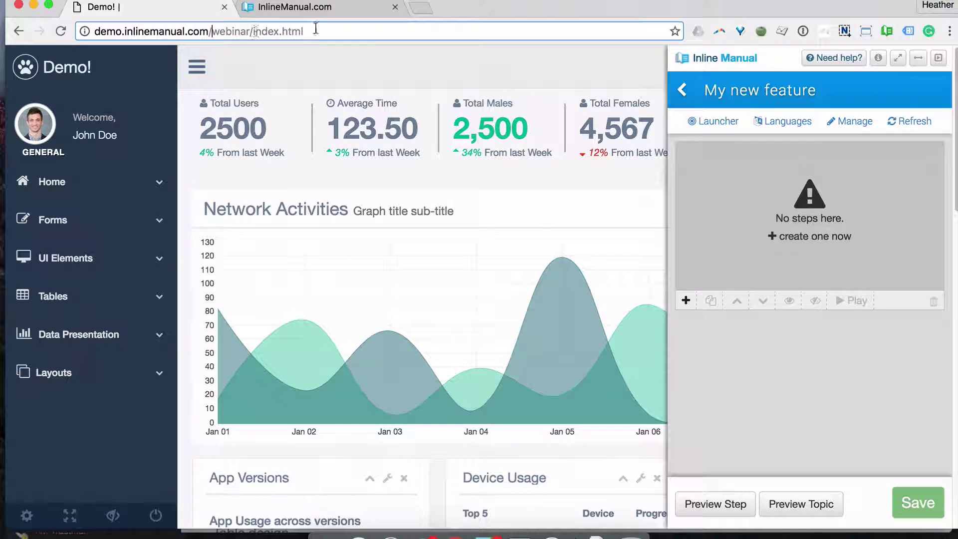
Step: Add the first step to the walkthrough with the text "OK let's start here!"
{"action": "left_click", "coordinate": [824, 239]}
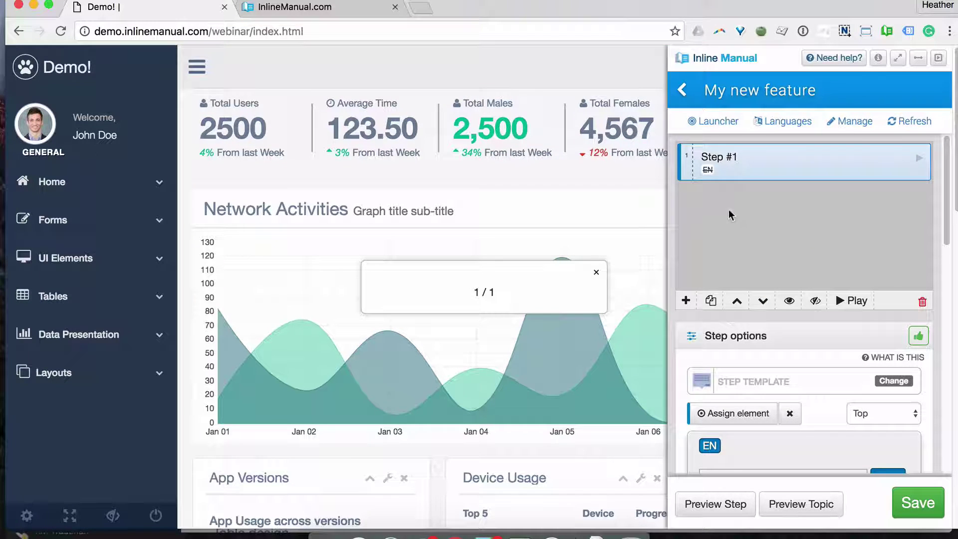
{"action": "scroll", "coordinate": [818, 355], "scroll_direction": "down", "scroll_amount": 3}
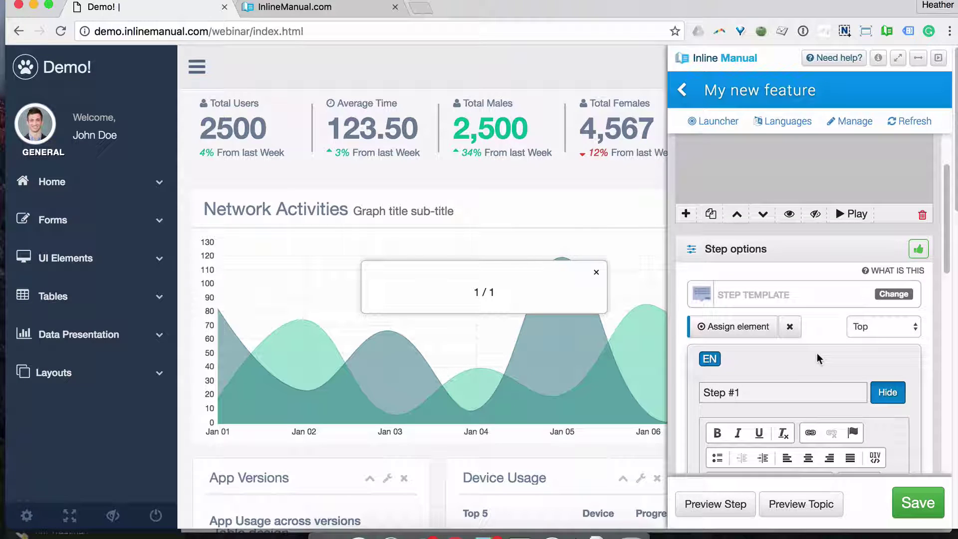
{"action": "scroll", "coordinate": [816, 352], "scroll_direction": "down", "scroll_amount": 2}
{"action": "scroll", "coordinate": [757, 333], "scroll_direction": "down", "scroll_amount": 2}
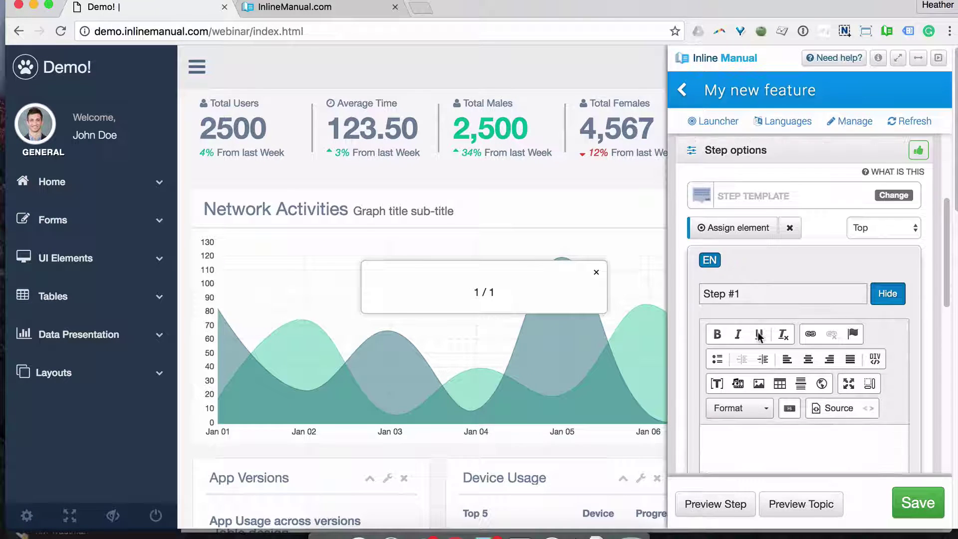
{"action": "scroll", "coordinate": [758, 335], "scroll_direction": "down", "scroll_amount": 2}
{"action": "left_click", "coordinate": [767, 359]}
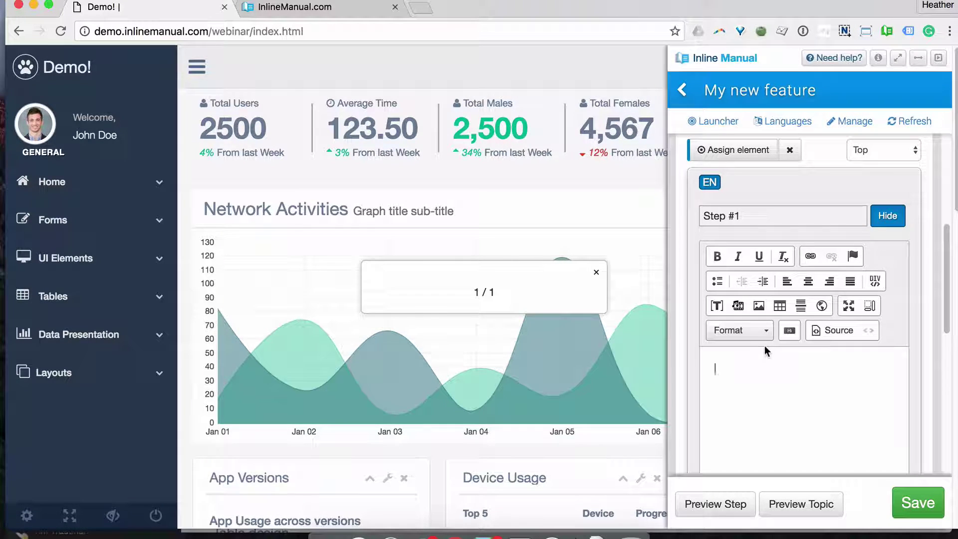
{"action": "type", "text": "OK let's start here!"}
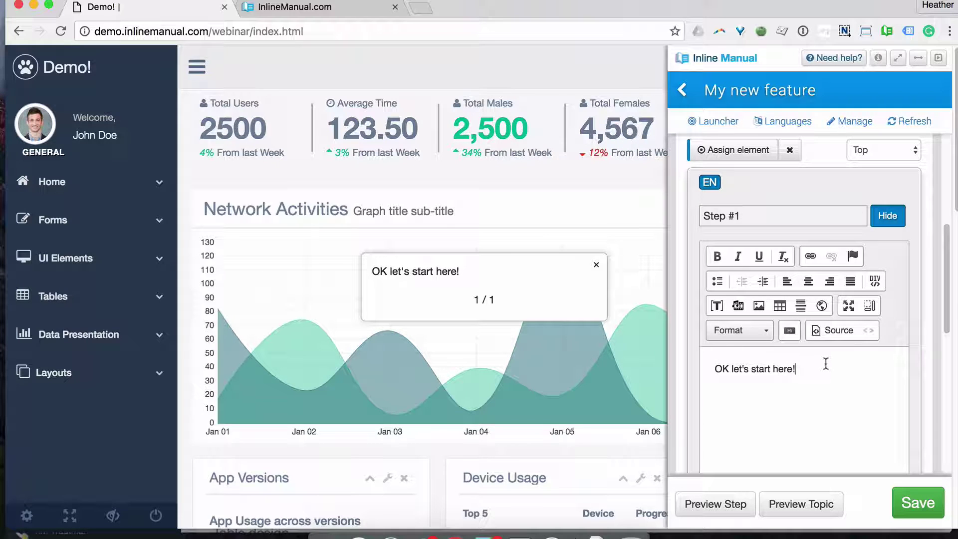
Step: Examine the step editor's media embedding options and the HTML source of the step text
{"action": "scroll", "coordinate": [826, 359], "scroll_direction": "down", "scroll_amount": 2}
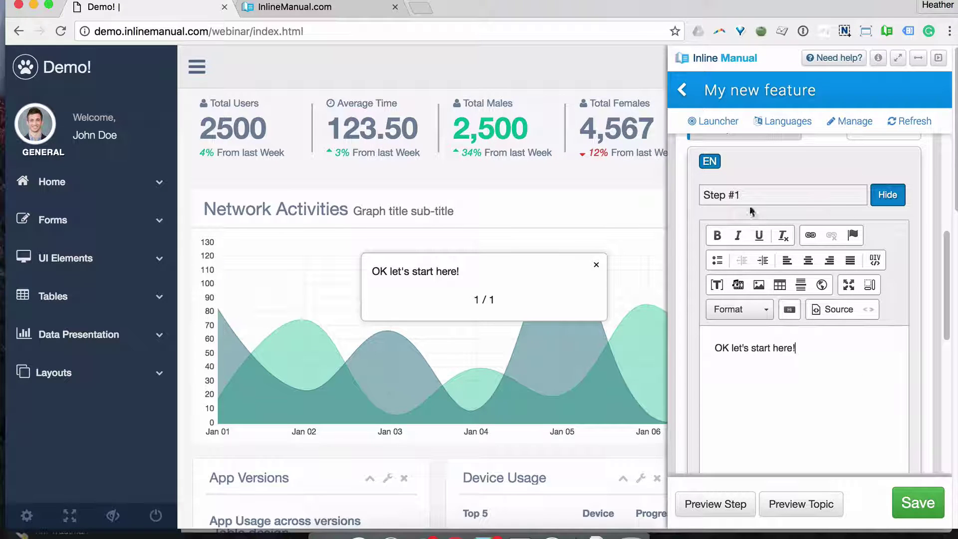
{"action": "left_click", "coordinate": [740, 284]}
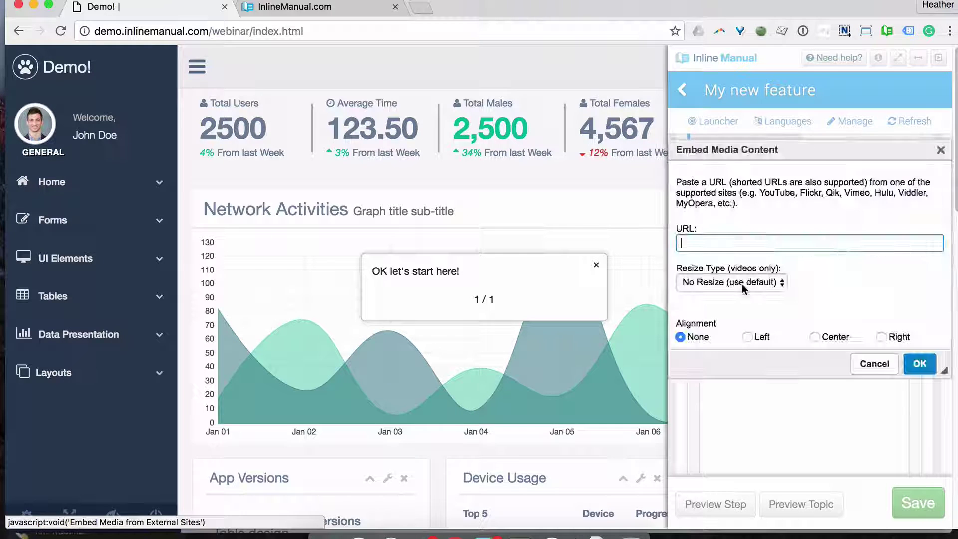
{"action": "left_click", "coordinate": [872, 365]}
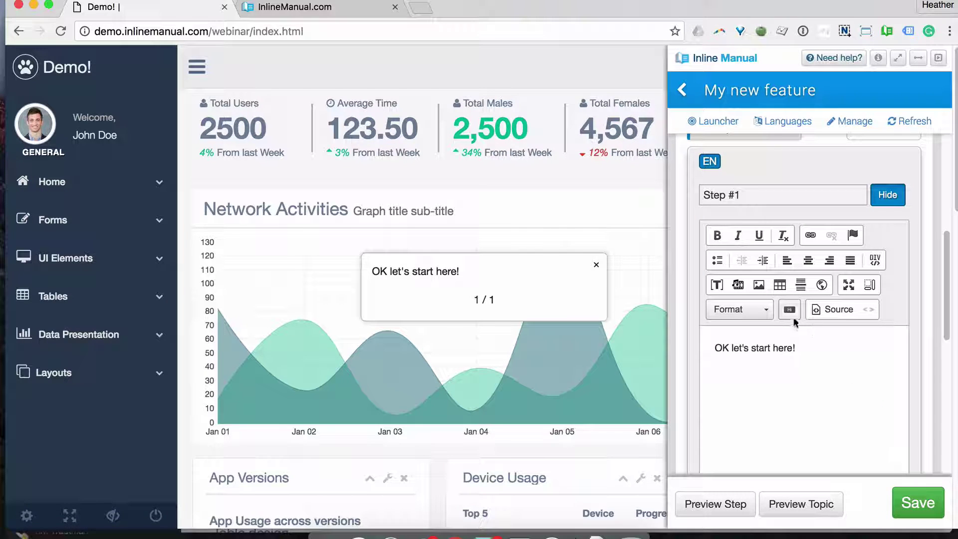
{"action": "left_click", "coordinate": [821, 310]}
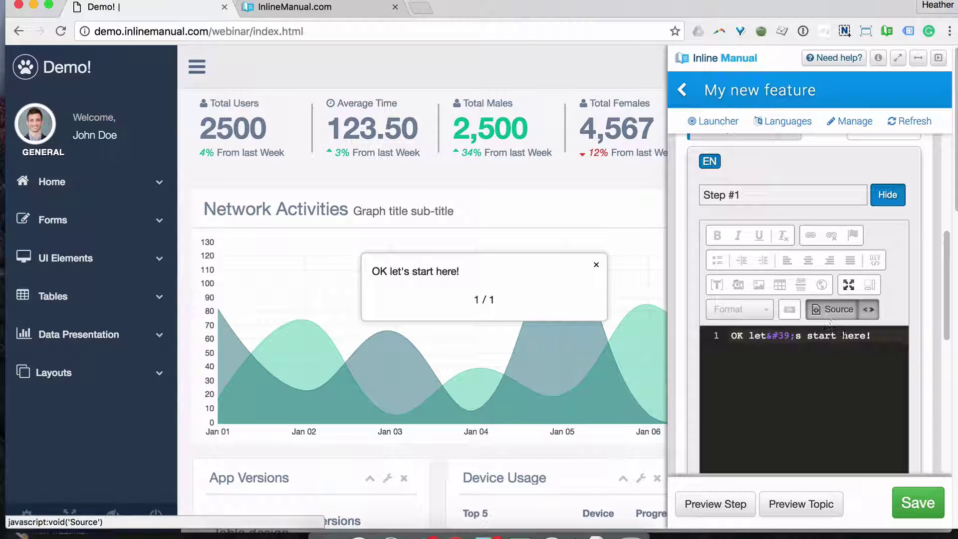
{"action": "left_click", "coordinate": [834, 308]}
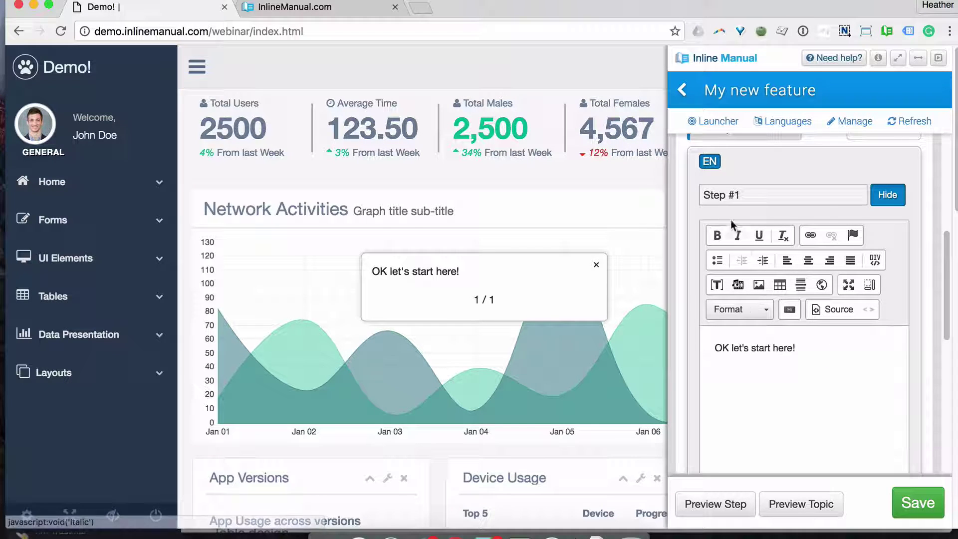
Step: Assign the first step to the Forms item in the dashboard menu, keeping the popup position at Top
{"action": "scroll", "coordinate": [731, 222], "scroll_direction": "up", "scroll_amount": 3}
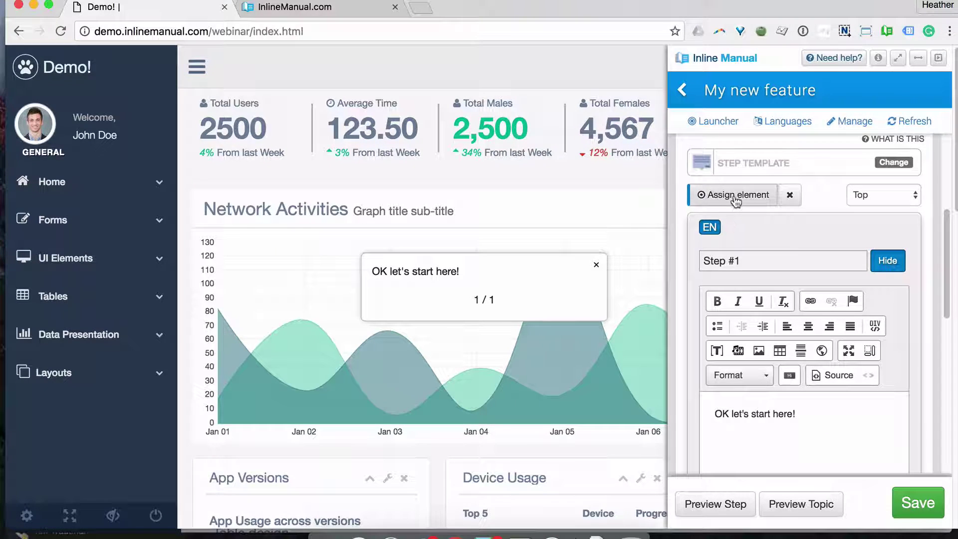
{"action": "left_click", "coordinate": [735, 196]}
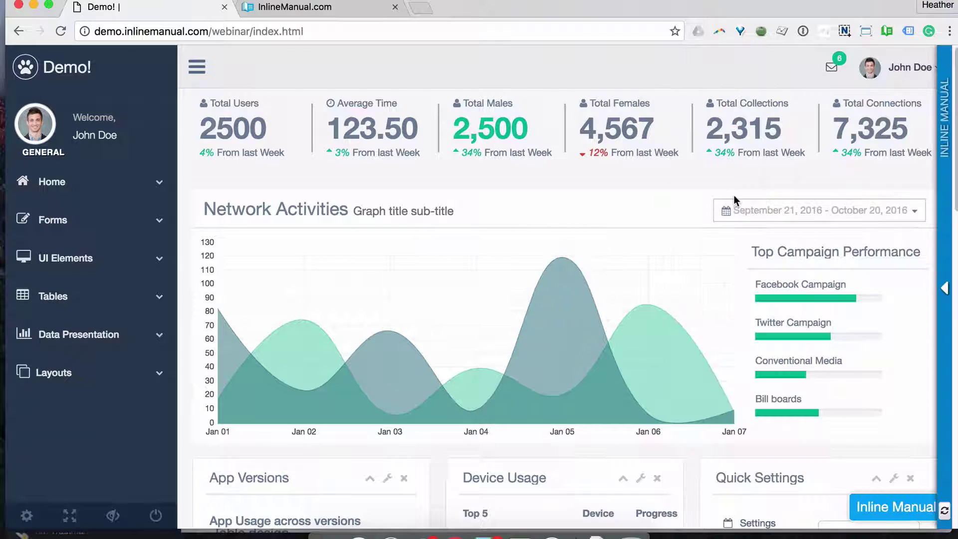
{"action": "left_click", "coordinate": [114, 218]}
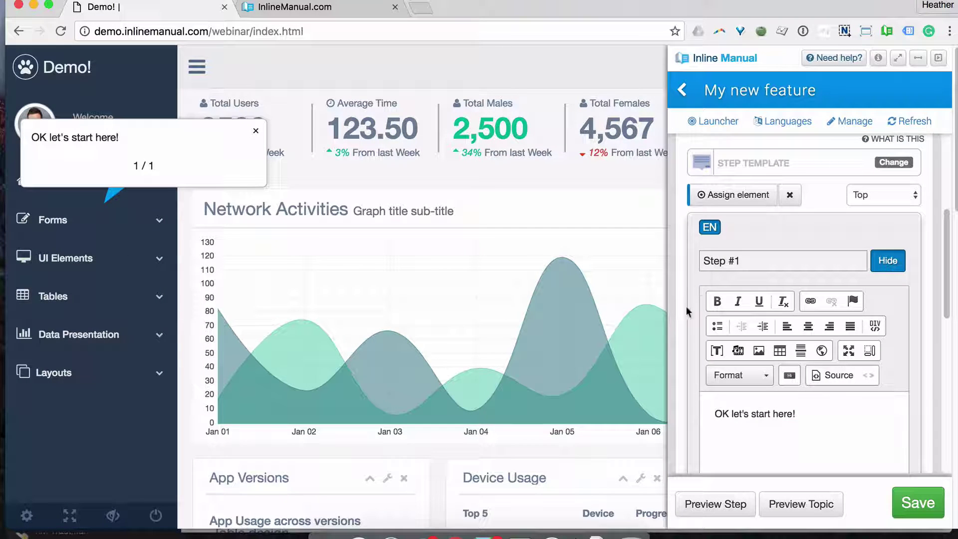
{"action": "scroll", "coordinate": [785, 280], "scroll_direction": "up", "scroll_amount": 1}
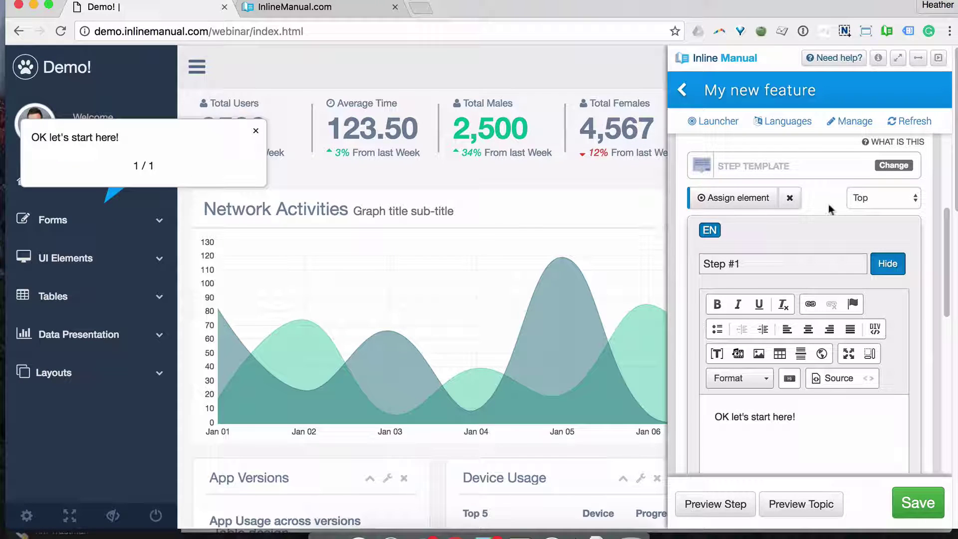
{"action": "left_click", "coordinate": [883, 193]}
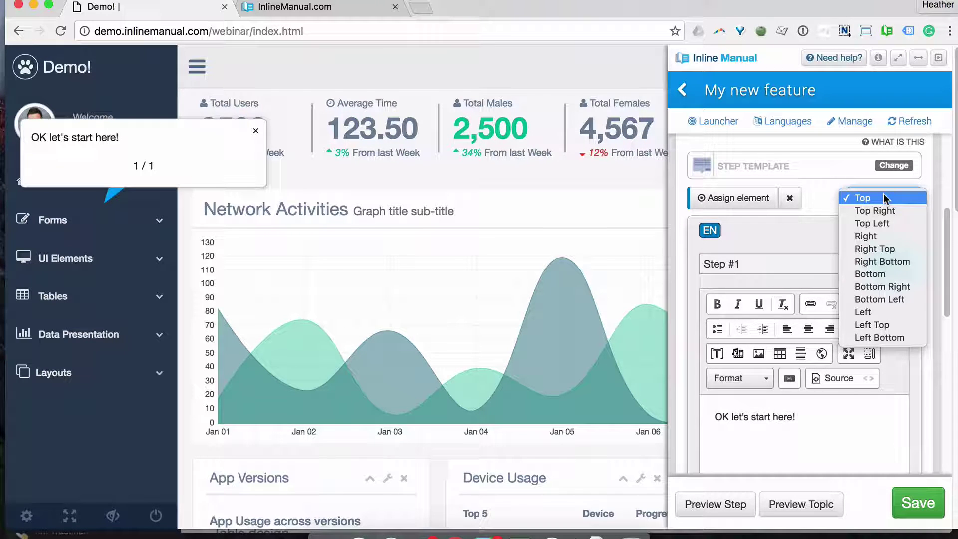
{"action": "left_click", "coordinate": [808, 225]}
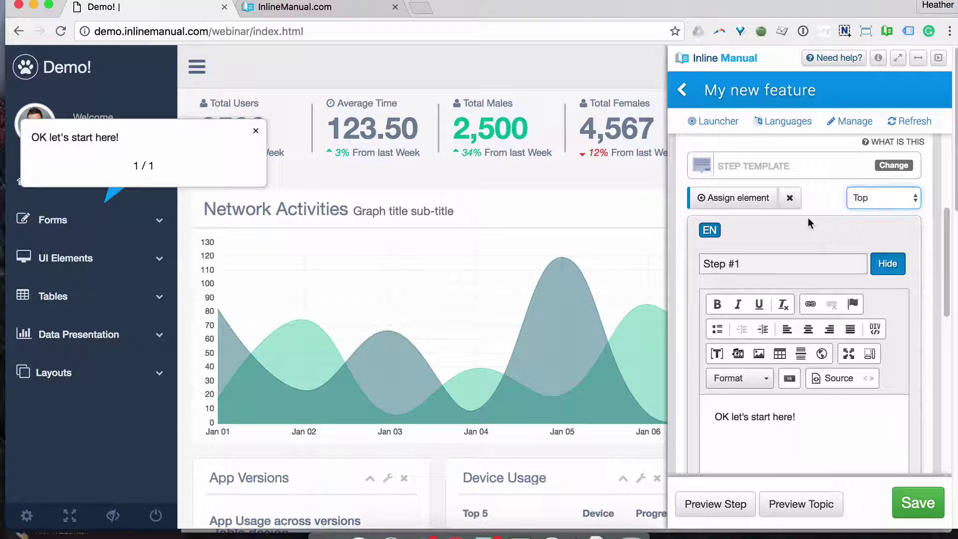
{"action": "scroll", "coordinate": [807, 217], "scroll_direction": "up", "scroll_amount": 3}
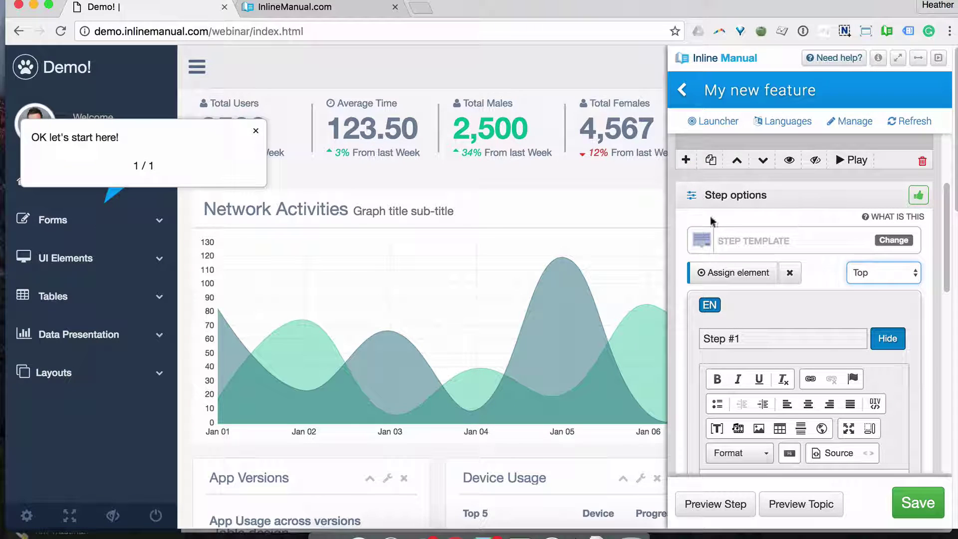
Step: Expand the dashboard's Forms menu and add a second walkthrough step with the text "Now click here!"
{"action": "left_click", "coordinate": [62, 223]}
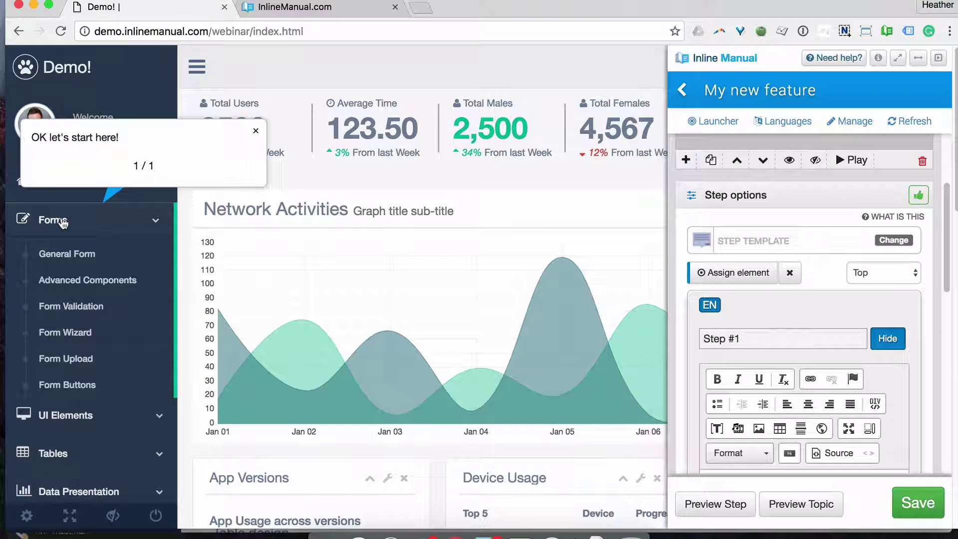
{"action": "scroll", "coordinate": [798, 244], "scroll_direction": "up", "scroll_amount": 3}
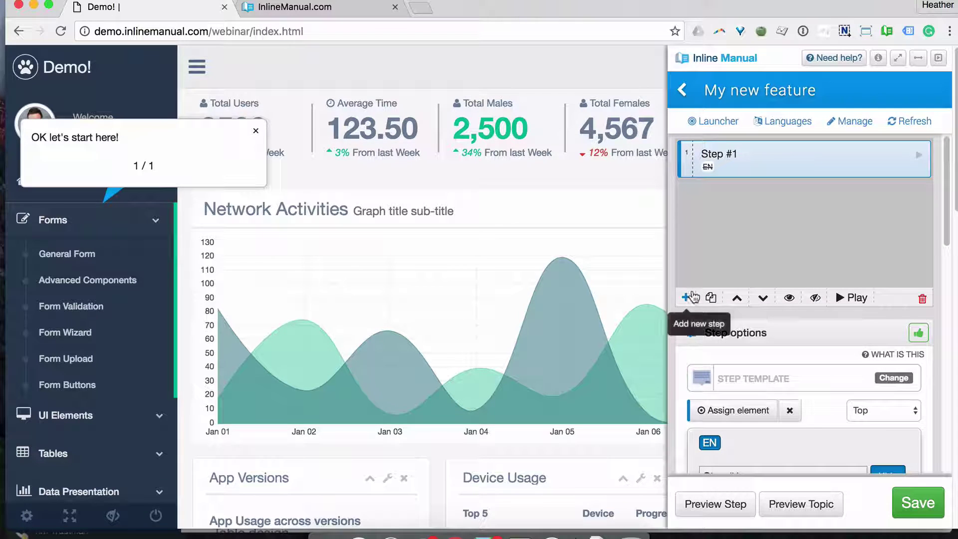
{"action": "left_click", "coordinate": [687, 297]}
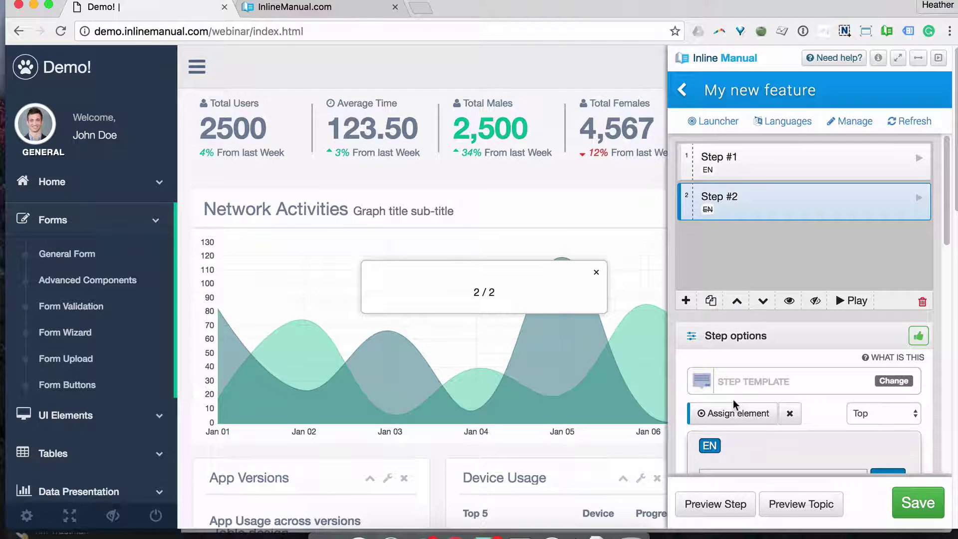
{"action": "scroll", "coordinate": [778, 414], "scroll_direction": "down", "scroll_amount": 3}
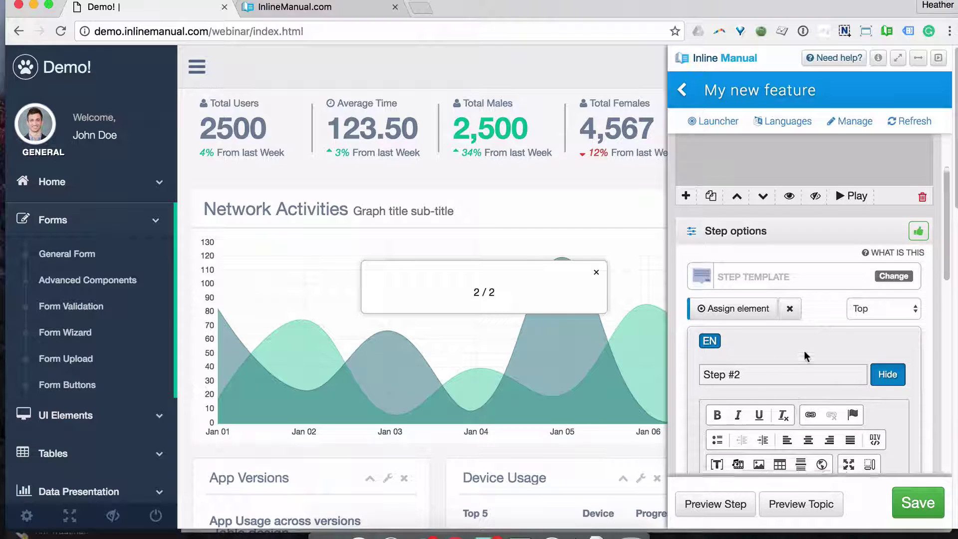
{"action": "scroll", "coordinate": [804, 352], "scroll_direction": "down", "scroll_amount": 8}
{"action": "left_click", "coordinate": [758, 289]}
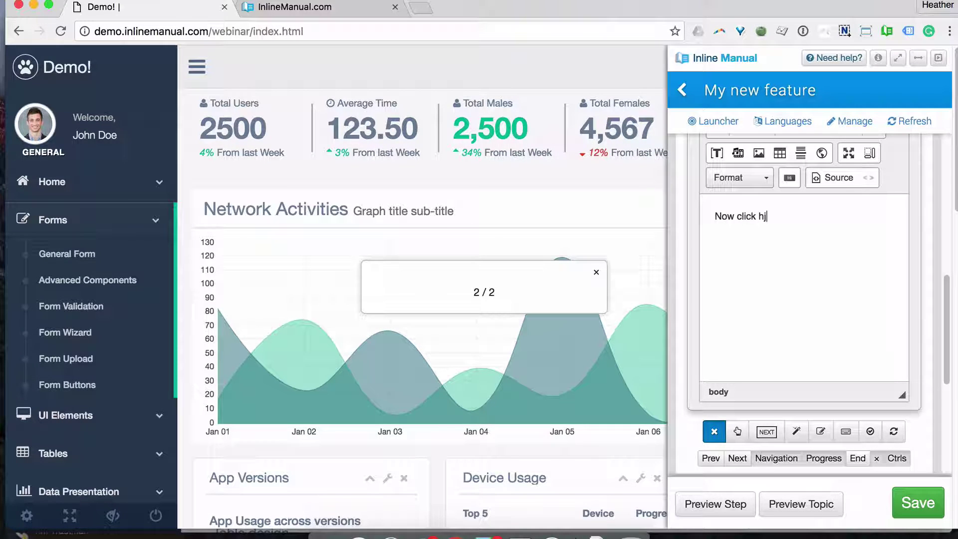
Step: Assign the second step to the General Form item in the expanded Forms menu
{"action": "scroll", "coordinate": [753, 223], "scroll_direction": "up", "scroll_amount": 4}
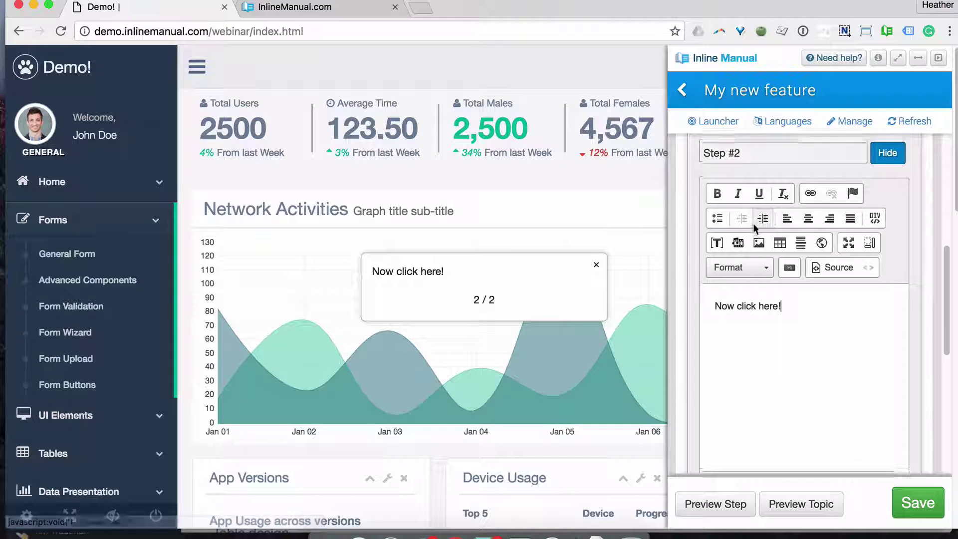
{"action": "left_click", "coordinate": [741, 168]}
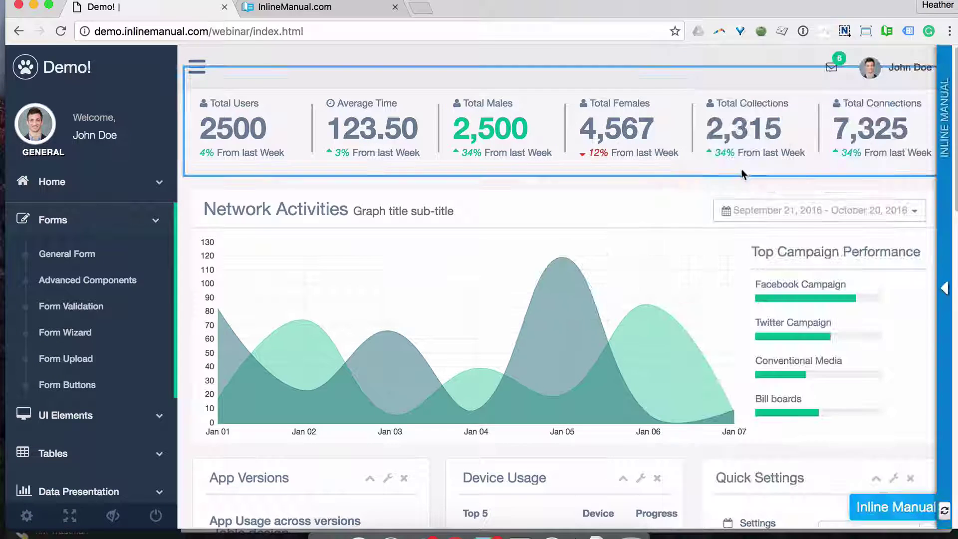
{"action": "left_click", "coordinate": [110, 265]}
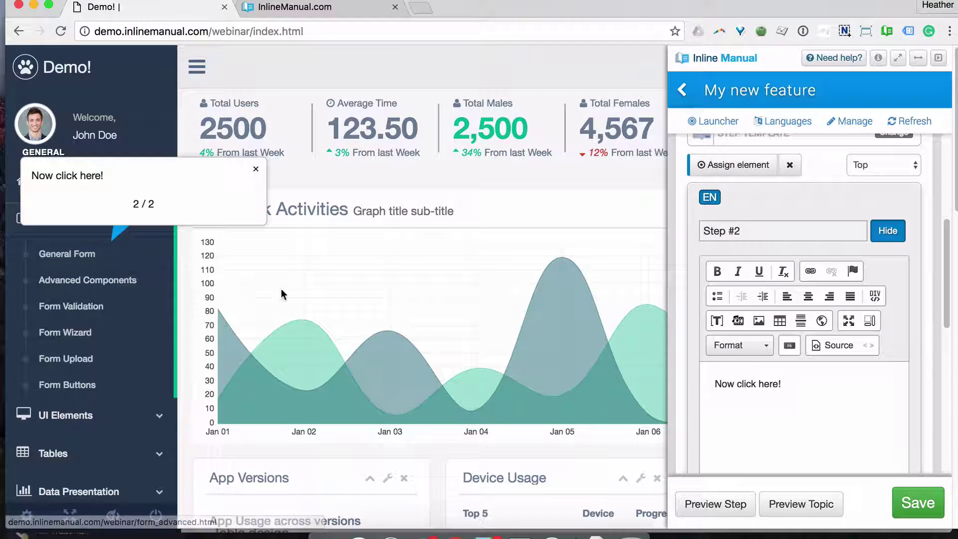
Step: Add a third walkthrough step and, with the dashboard's General Form page open, give it the text "Fill out the form"
{"action": "scroll", "coordinate": [795, 219], "scroll_direction": "up", "scroll_amount": 5}
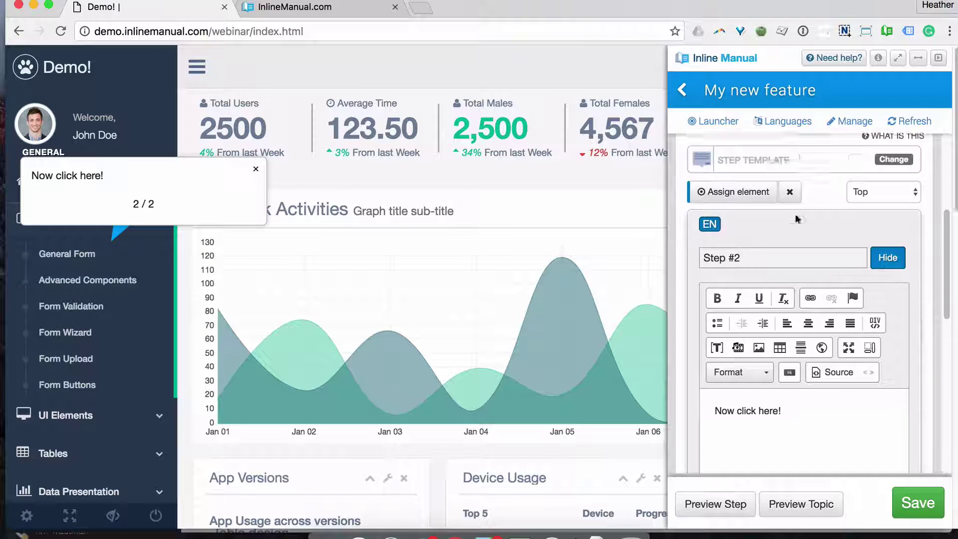
{"action": "scroll", "coordinate": [794, 218], "scroll_direction": "up", "scroll_amount": 1}
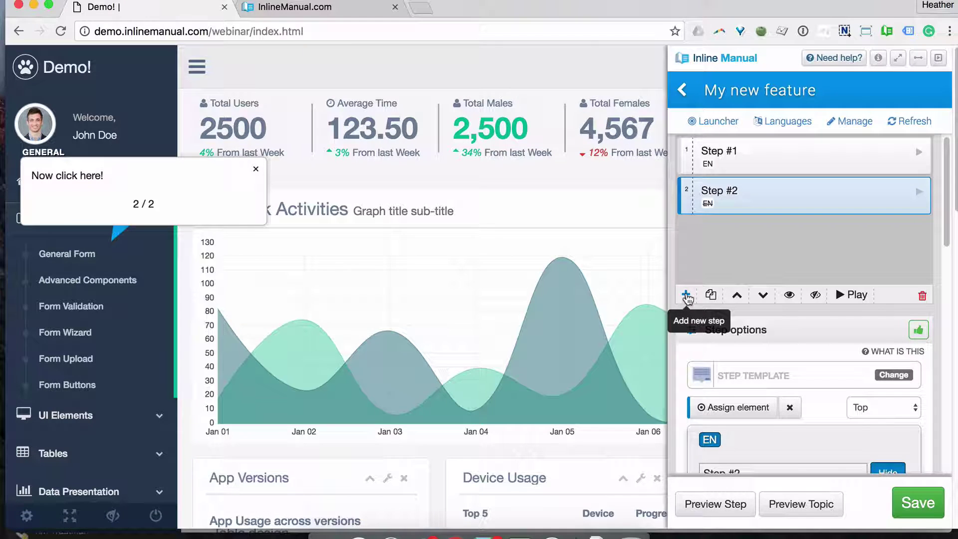
{"action": "left_click", "coordinate": [686, 295]}
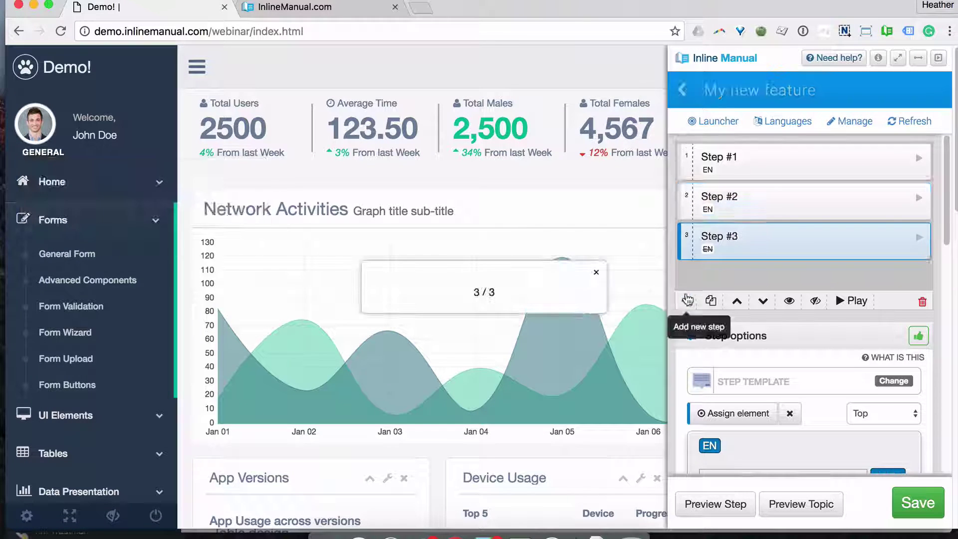
{"action": "left_click", "coordinate": [78, 255]}
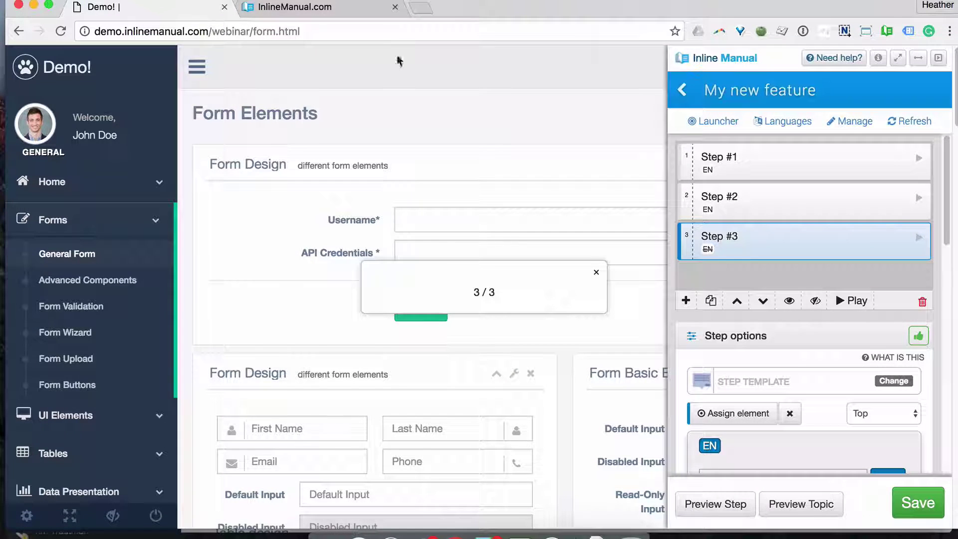
{"action": "scroll", "coordinate": [738, 269], "scroll_direction": "down", "scroll_amount": 1}
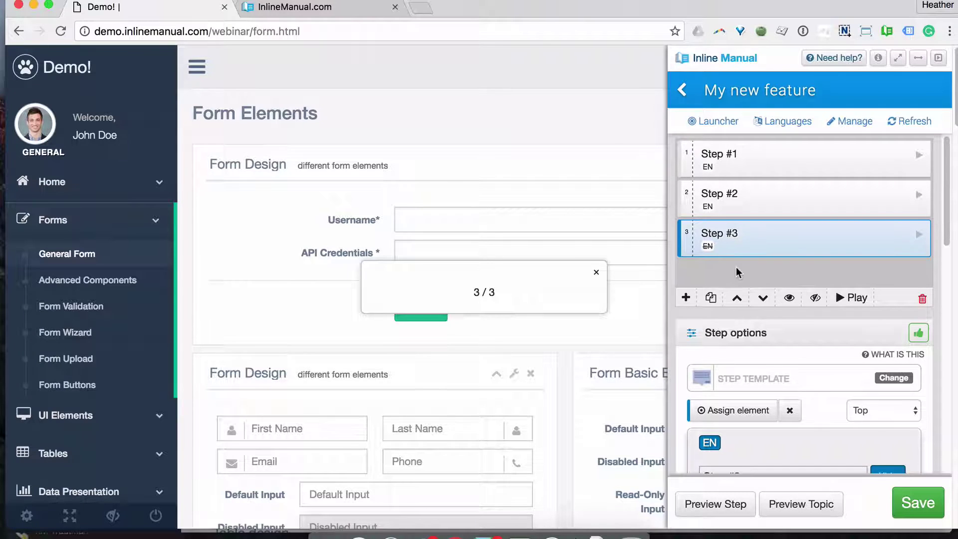
{"action": "scroll", "coordinate": [768, 250], "scroll_direction": "down", "scroll_amount": 1}
{"action": "scroll", "coordinate": [772, 250], "scroll_direction": "down", "scroll_amount": 5}
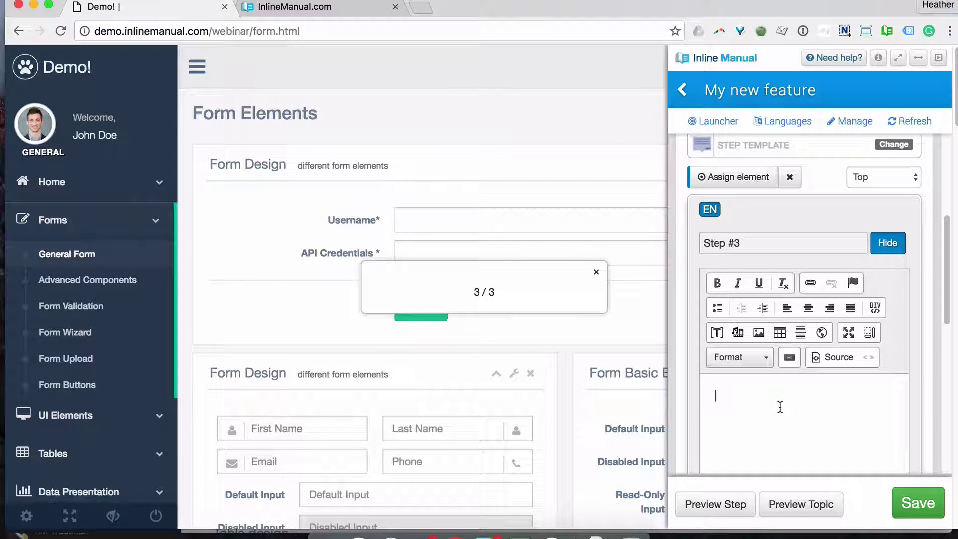
{"action": "type", "text": "ut the "}
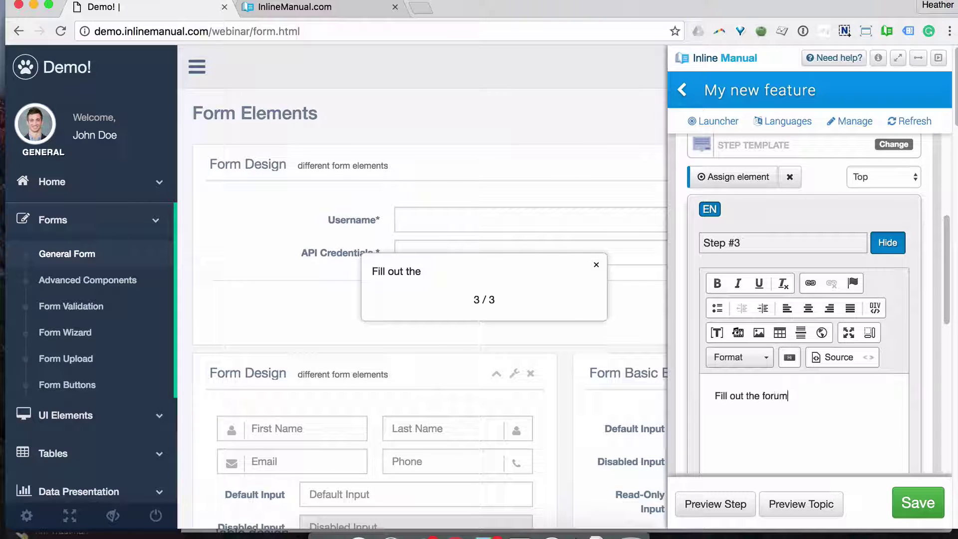
{"action": "type", "text": "form"}
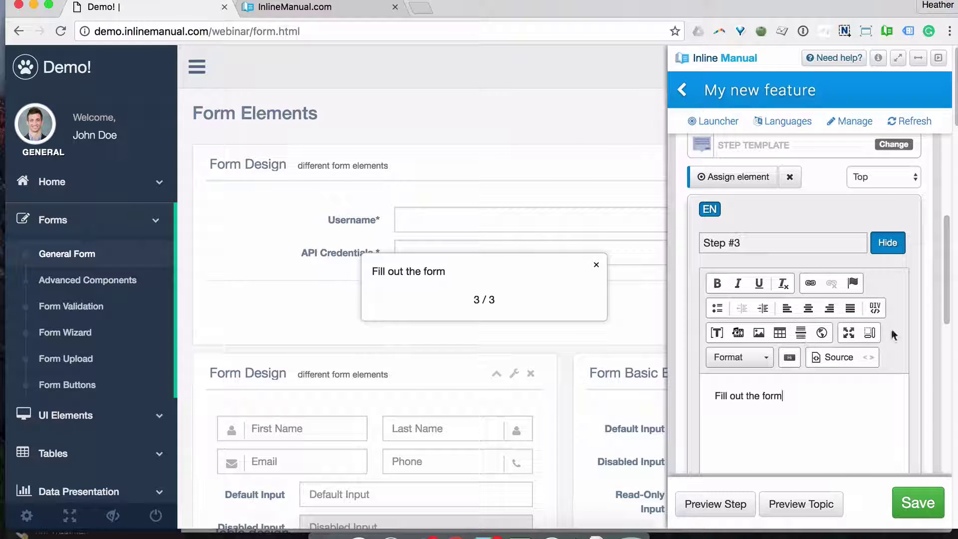
Step: Assign the third step to the form area around the Username field on the General Form page
{"action": "scroll", "coordinate": [900, 330], "scroll_direction": "down", "scroll_amount": 3}
{"action": "scroll", "coordinate": [900, 330], "scroll_direction": "down", "scroll_amount": 2}
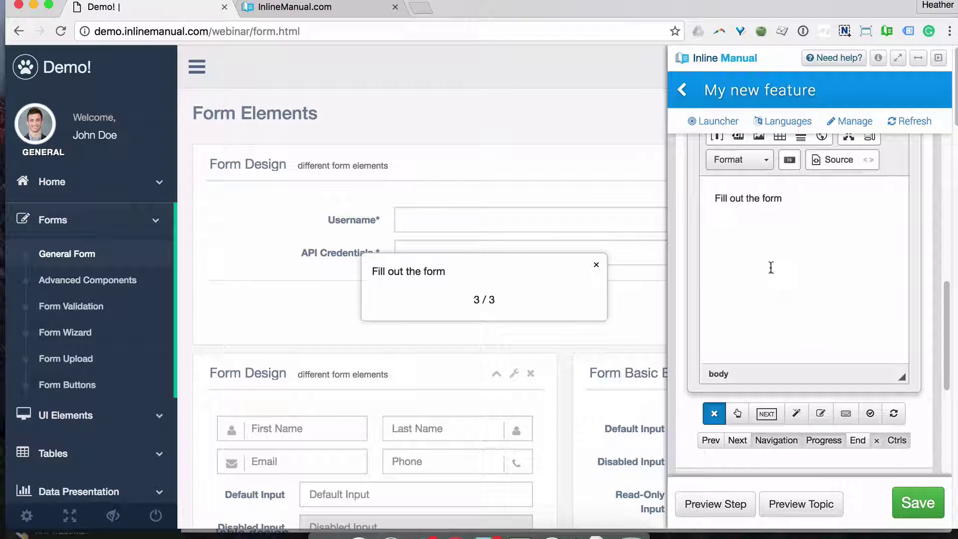
{"action": "scroll", "coordinate": [770, 268], "scroll_direction": "up", "scroll_amount": 5}
{"action": "left_click", "coordinate": [735, 240]}
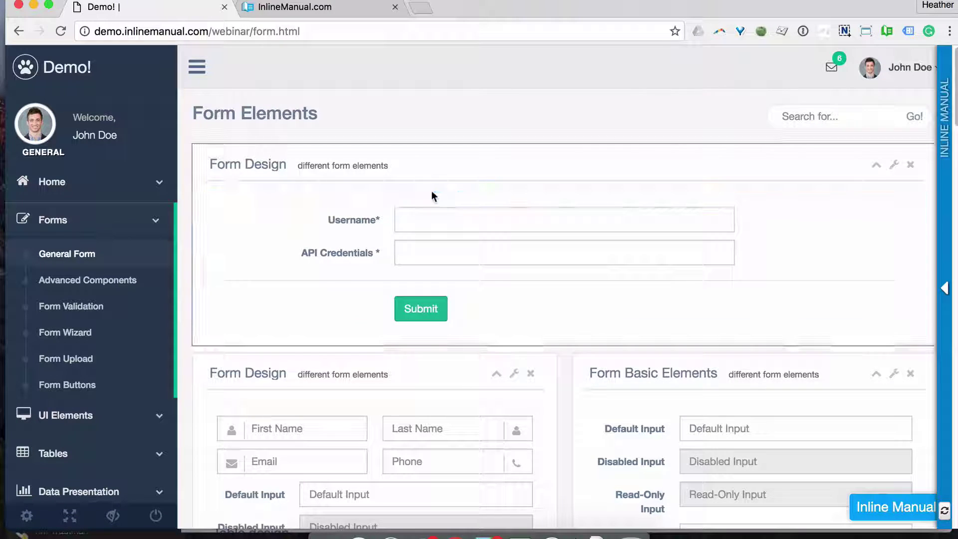
{"action": "left_click", "coordinate": [370, 198]}
Step: Set the third step's path to the current page, webinar/form.html, in its miscellaneous settings
{"action": "scroll", "coordinate": [896, 379], "scroll_direction": "down", "scroll_amount": 10}
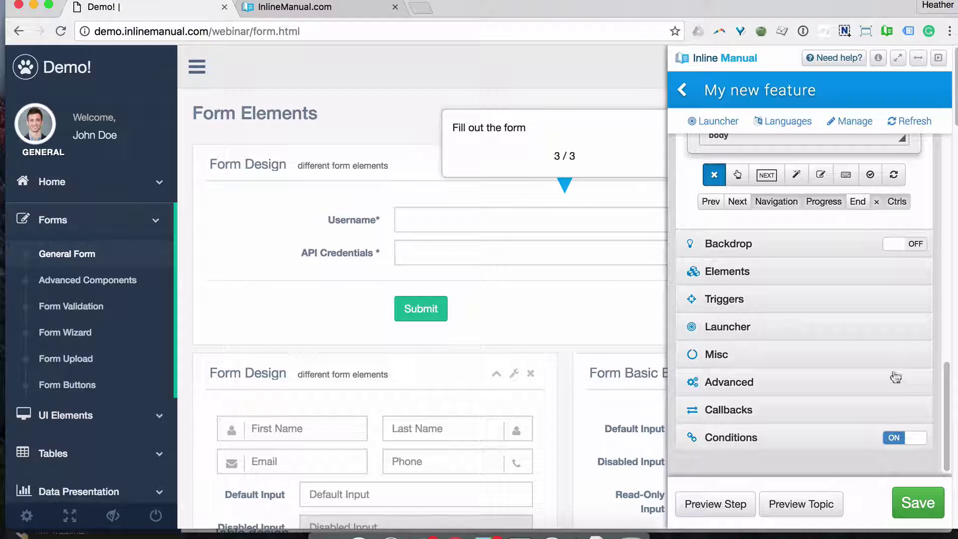
{"action": "left_click", "coordinate": [734, 354]}
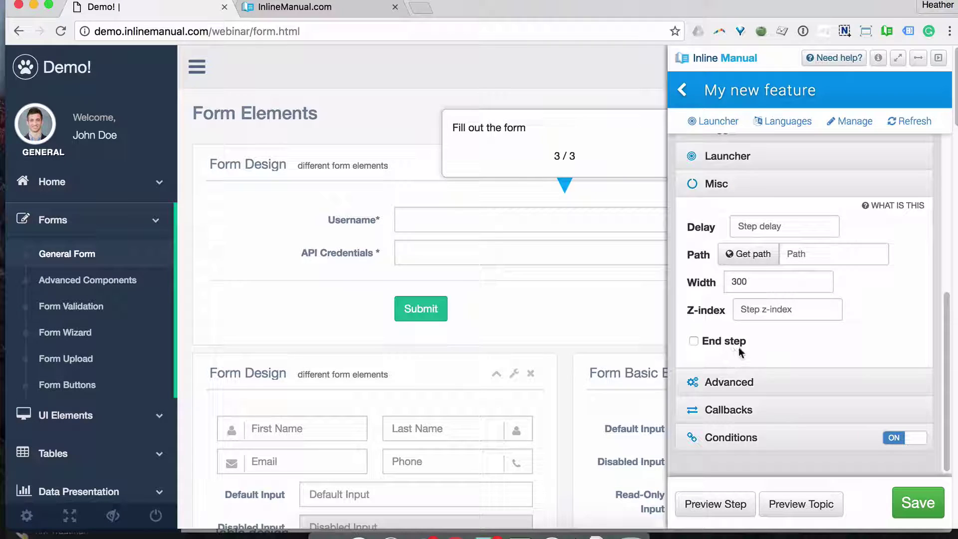
{"action": "left_click", "coordinate": [759, 257]}
{"action": "scroll", "coordinate": [857, 328], "scroll_direction": "up", "scroll_amount": 4}
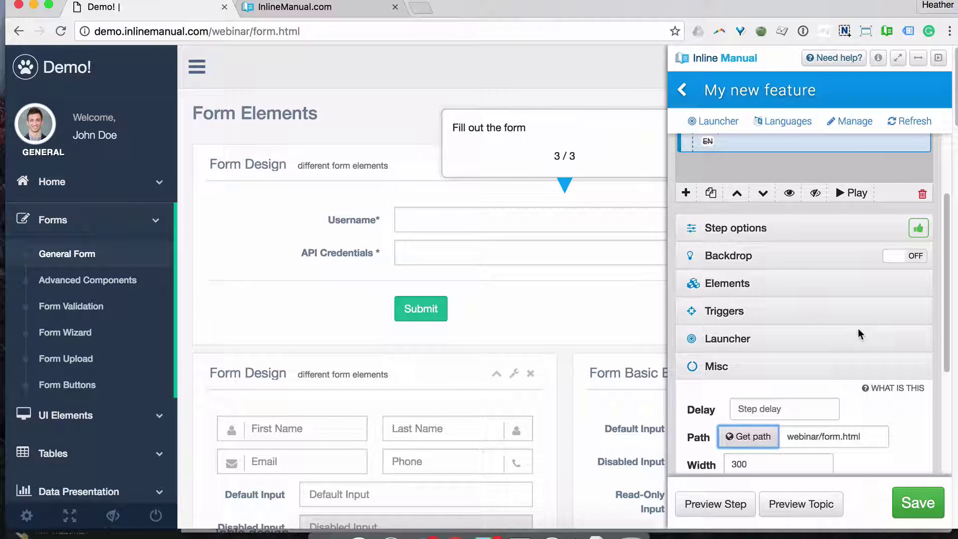
{"action": "scroll", "coordinate": [858, 334], "scroll_direction": "up", "scroll_amount": 2}
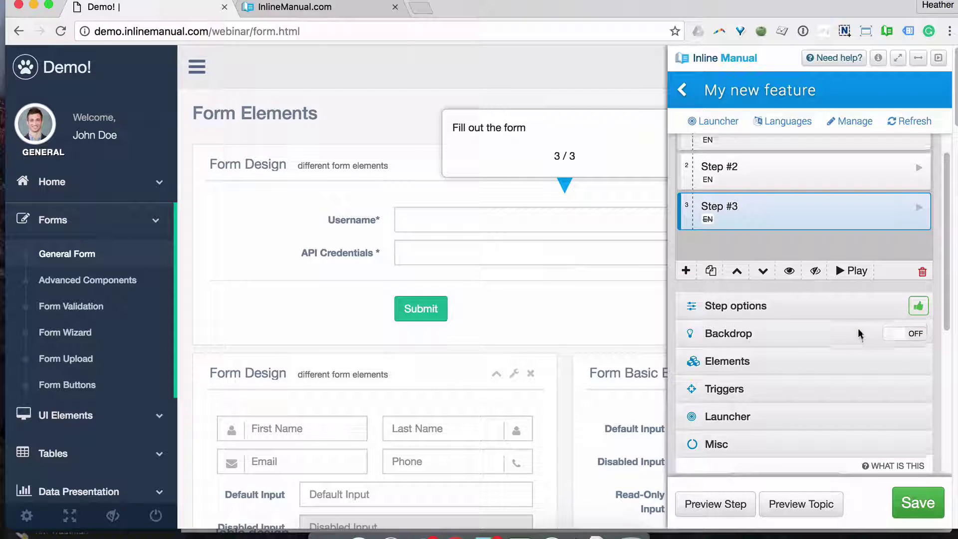
{"action": "scroll", "coordinate": [858, 333], "scroll_direction": "up", "scroll_amount": 1}
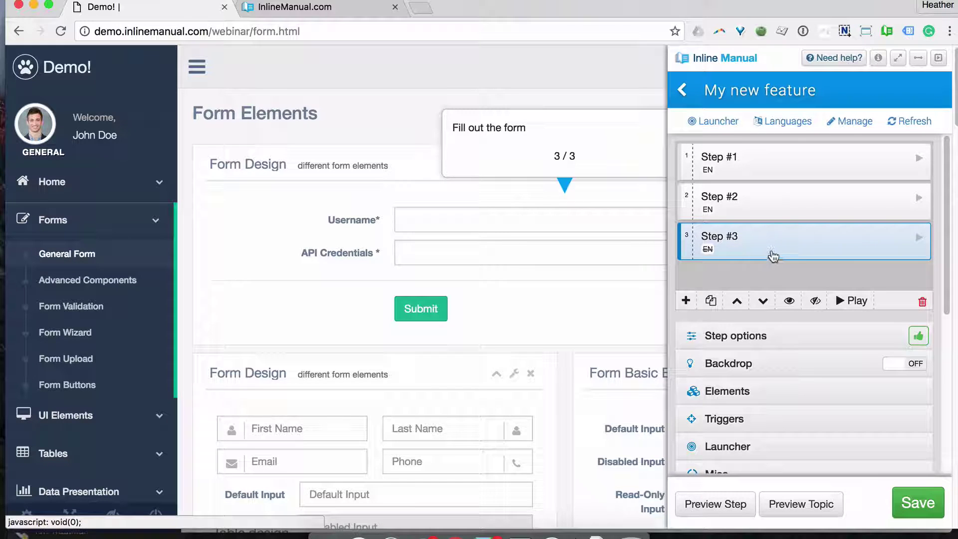
Step: Reopen the third step's main options and review its element assignment and text
{"action": "scroll", "coordinate": [778, 259], "scroll_direction": "down", "scroll_amount": 1}
{"action": "left_click", "coordinate": [764, 306]}
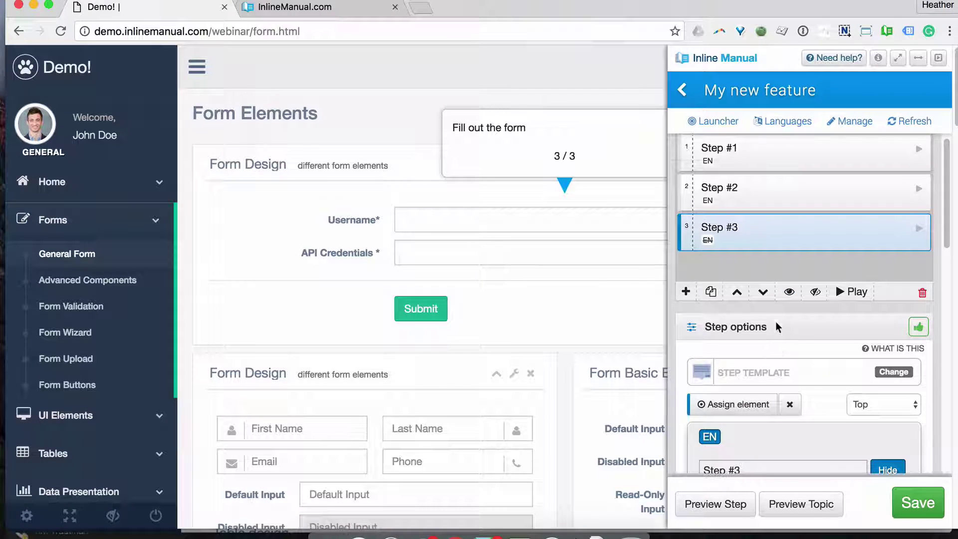
{"action": "scroll", "coordinate": [790, 336], "scroll_direction": "down", "scroll_amount": 5}
{"action": "scroll", "coordinate": [794, 340], "scroll_direction": "down", "scroll_amount": 5}
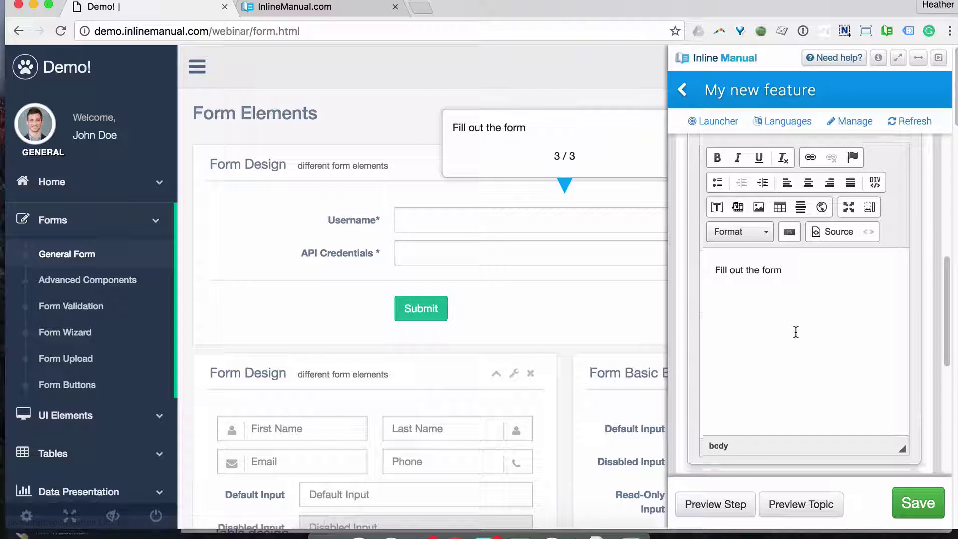
{"action": "scroll", "coordinate": [795, 331], "scroll_direction": "up", "scroll_amount": 10}
{"action": "scroll", "coordinate": [795, 332], "scroll_direction": "up", "scroll_amount": 2}
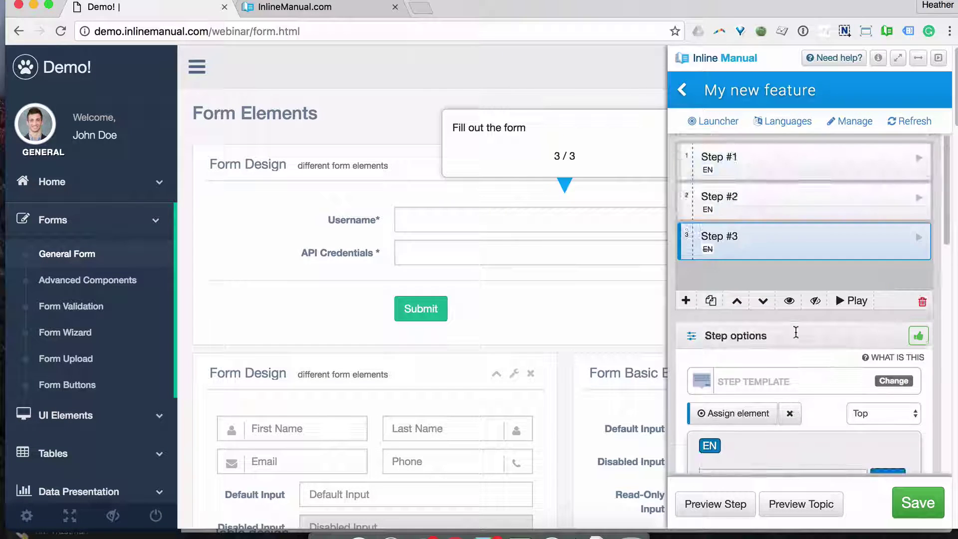
{"action": "scroll", "coordinate": [796, 329], "scroll_direction": "down", "scroll_amount": 4}
{"action": "scroll", "coordinate": [796, 327], "scroll_direction": "up", "scroll_amount": 4}
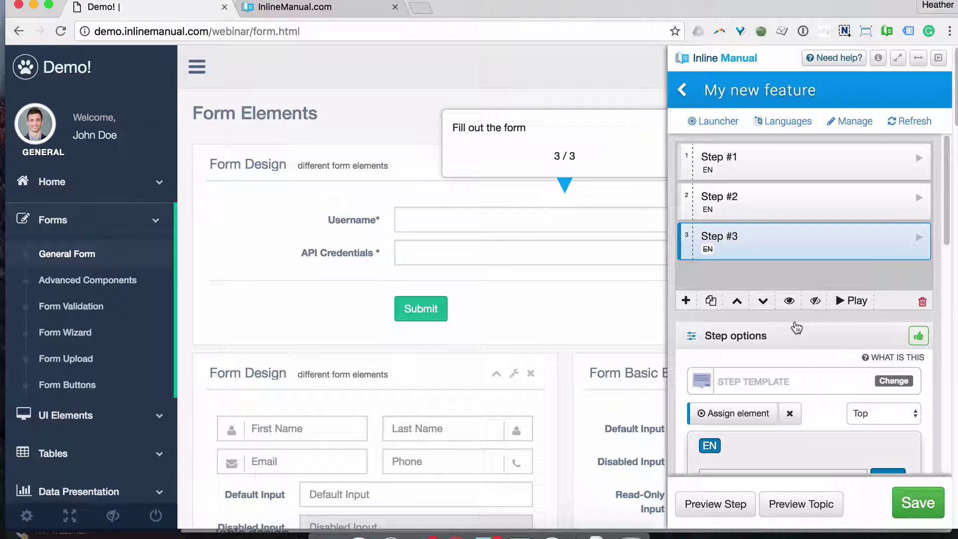
Step: Set the first step, "OK let's start here!", to advance when its assigned element is clicked
{"action": "left_click", "coordinate": [772, 160]}
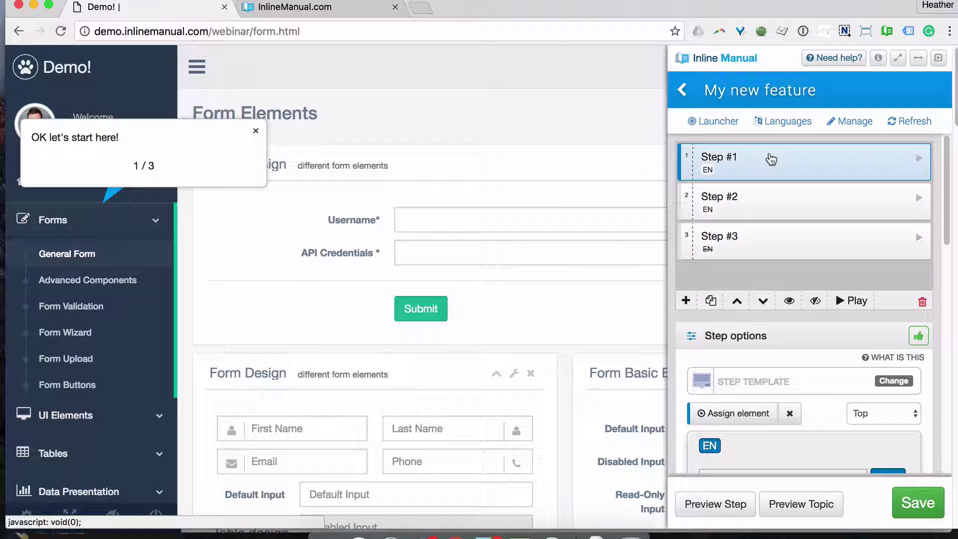
{"action": "scroll", "coordinate": [854, 294], "scroll_direction": "down", "scroll_amount": 6}
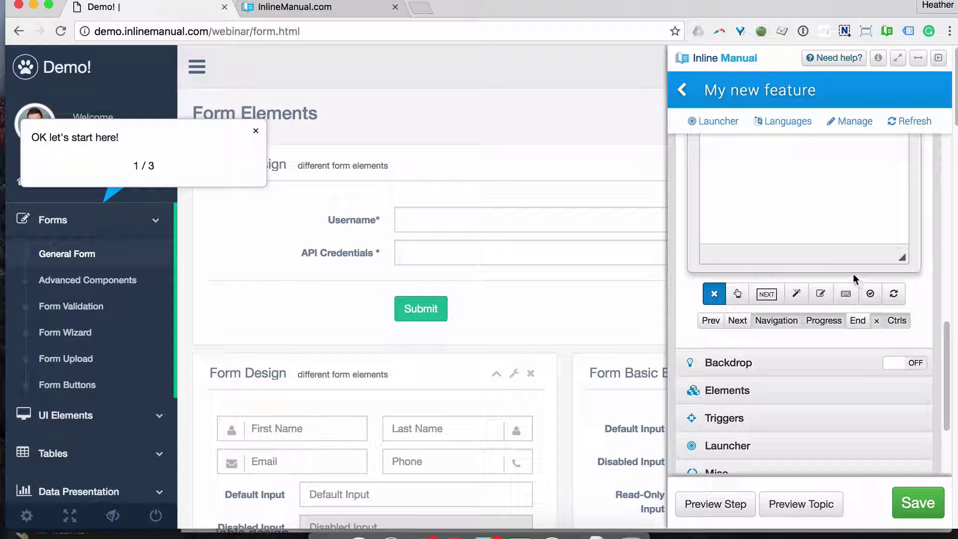
{"action": "scroll", "coordinate": [853, 274], "scroll_direction": "up", "scroll_amount": 6}
{"action": "scroll", "coordinate": [804, 318], "scroll_direction": "down", "scroll_amount": 2}
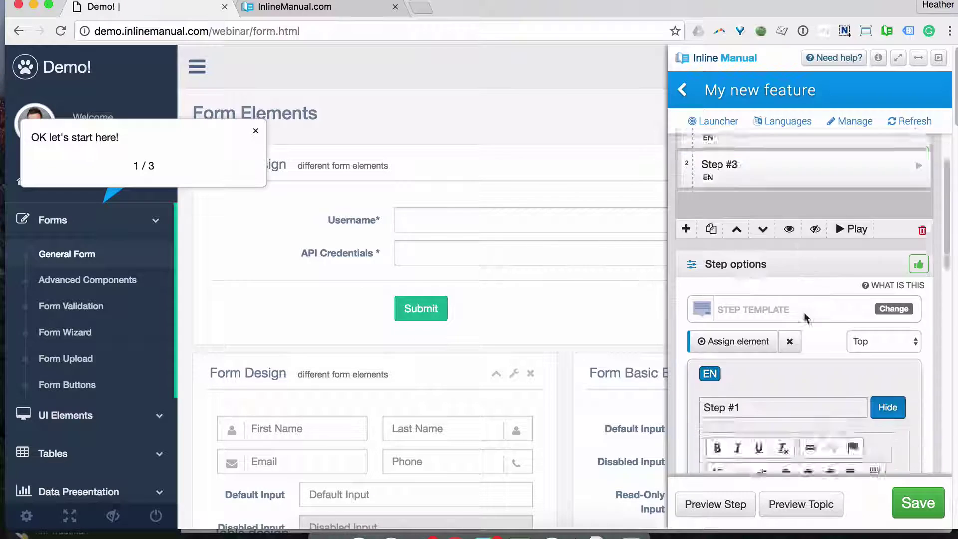
{"action": "scroll", "coordinate": [805, 318], "scroll_direction": "down", "scroll_amount": 5}
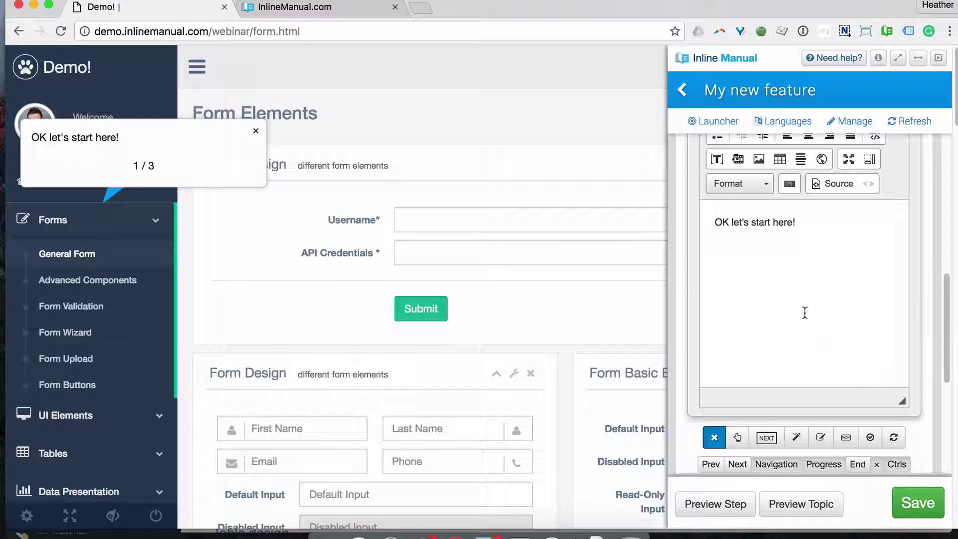
{"action": "left_click", "coordinate": [738, 438]}
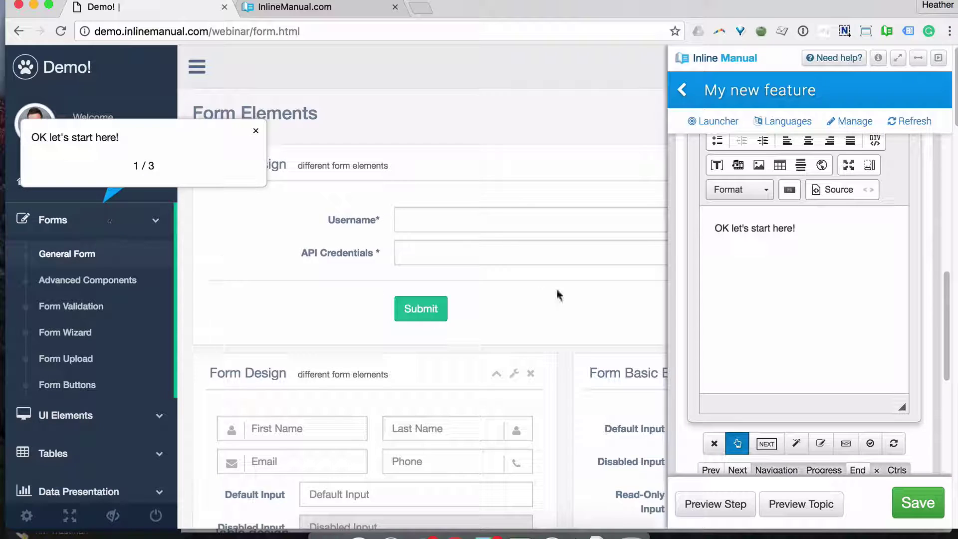
Step: Set the second step, "Now click here!", to advance when its assigned element is clicked
{"action": "scroll", "coordinate": [715, 298], "scroll_direction": "up", "scroll_amount": 10}
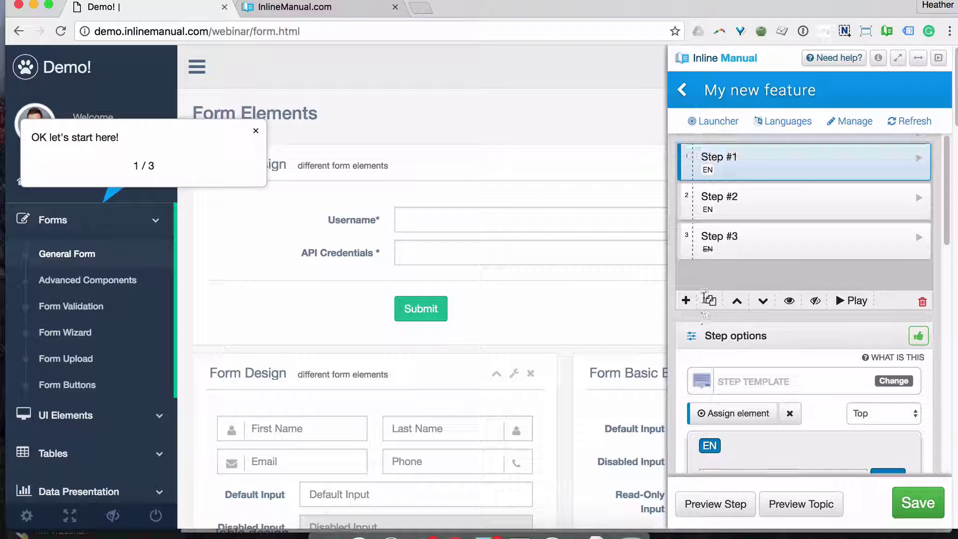
{"action": "left_click", "coordinate": [758, 204]}
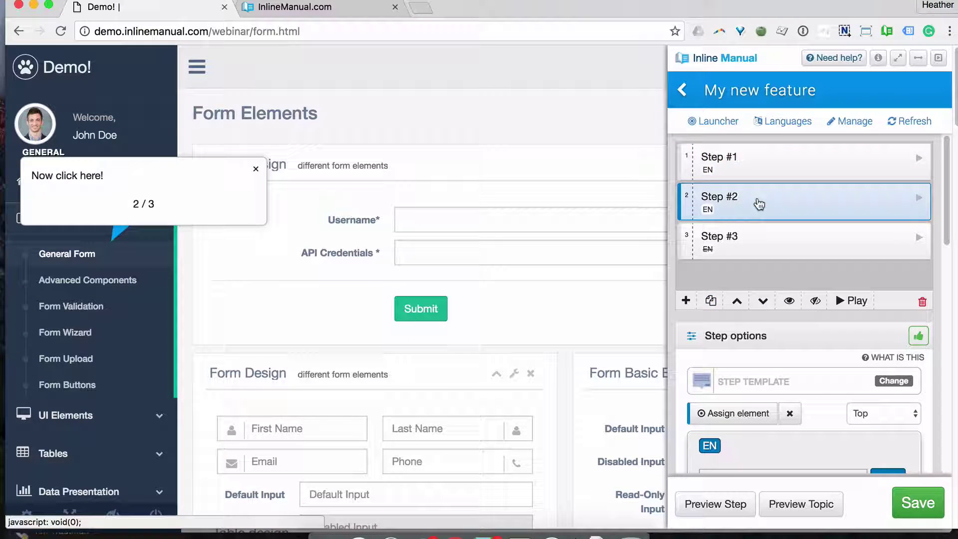
{"action": "scroll", "coordinate": [722, 289], "scroll_direction": "down", "scroll_amount": 10}
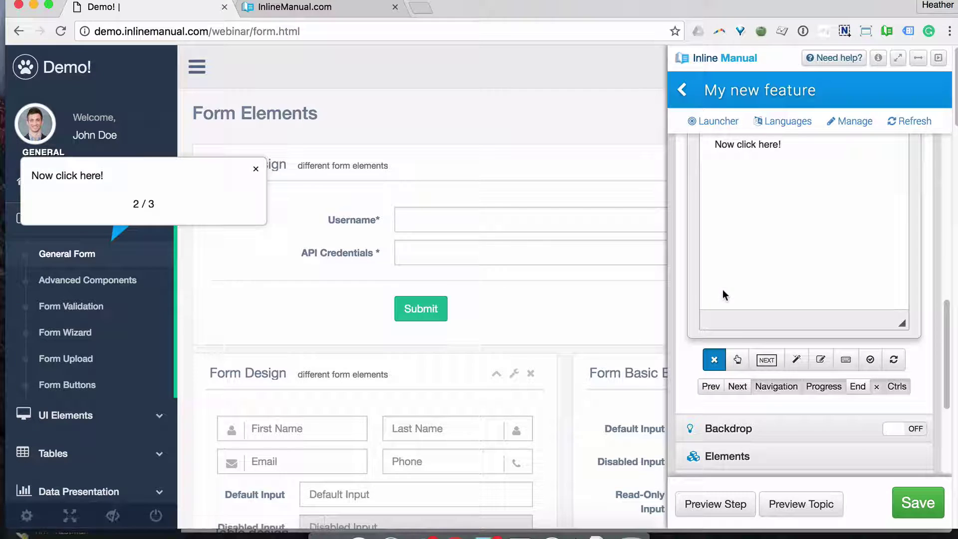
{"action": "left_click", "coordinate": [737, 359]}
Step: Reassign the third step, "Fill out the form", to the Username input field
{"action": "scroll", "coordinate": [806, 318], "scroll_direction": "up", "scroll_amount": 5}
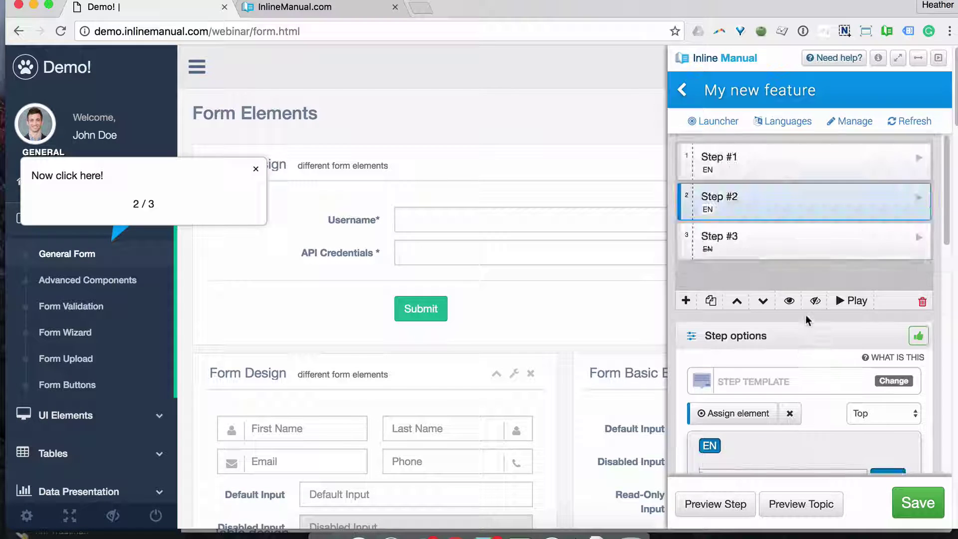
{"action": "left_click", "coordinate": [754, 241]}
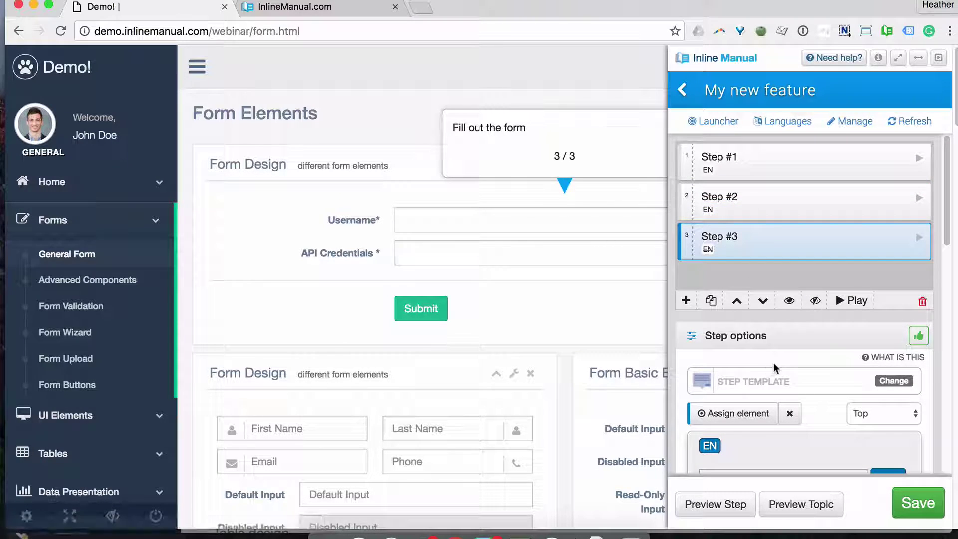
{"action": "scroll", "coordinate": [775, 361], "scroll_direction": "down", "scroll_amount": 2}
{"action": "left_click", "coordinate": [744, 378]}
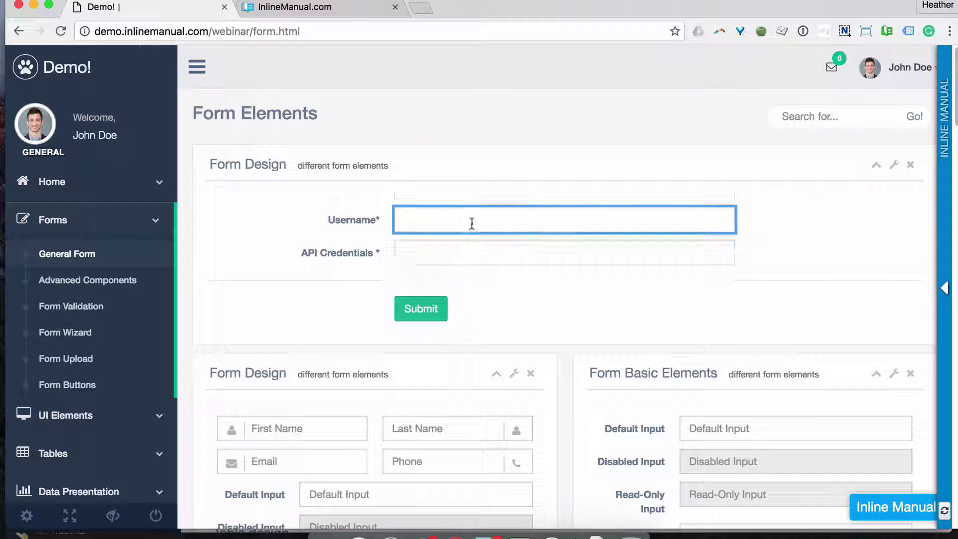
{"action": "left_click", "coordinate": [449, 225]}
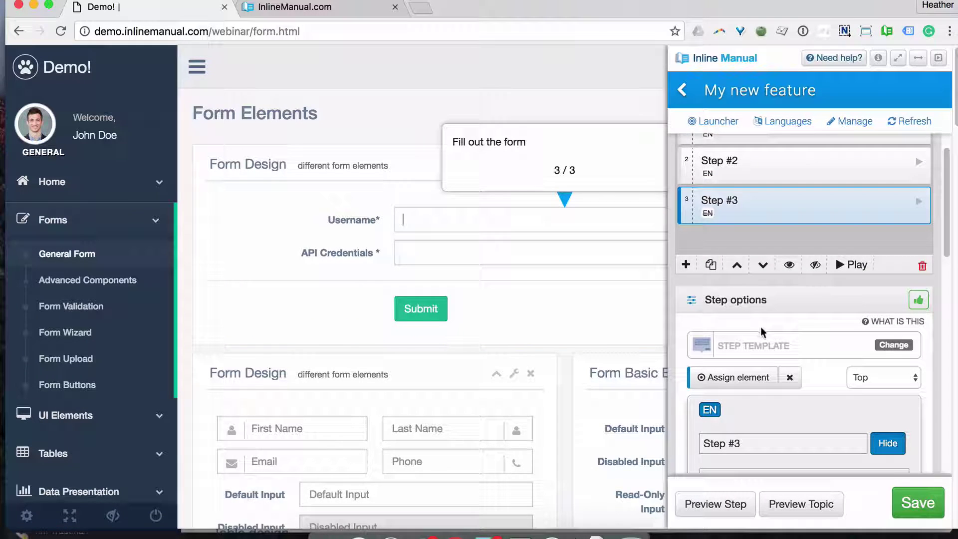
Step: Set the third step, "Fill out the form", to advance when its assigned element is clicked
{"action": "scroll", "coordinate": [796, 350], "scroll_direction": "down", "scroll_amount": 10}
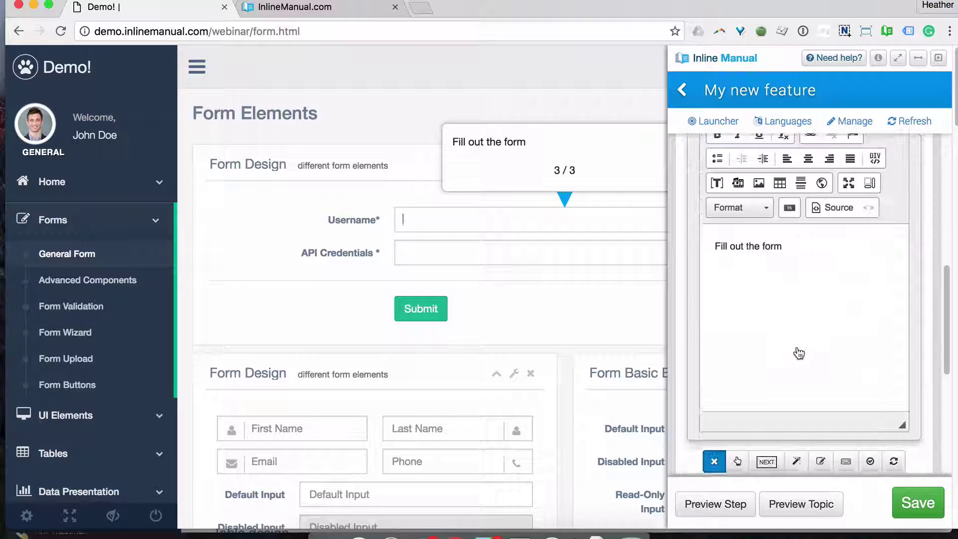
{"action": "scroll", "coordinate": [799, 353], "scroll_direction": "down", "scroll_amount": 1}
{"action": "left_click", "coordinate": [737, 437]}
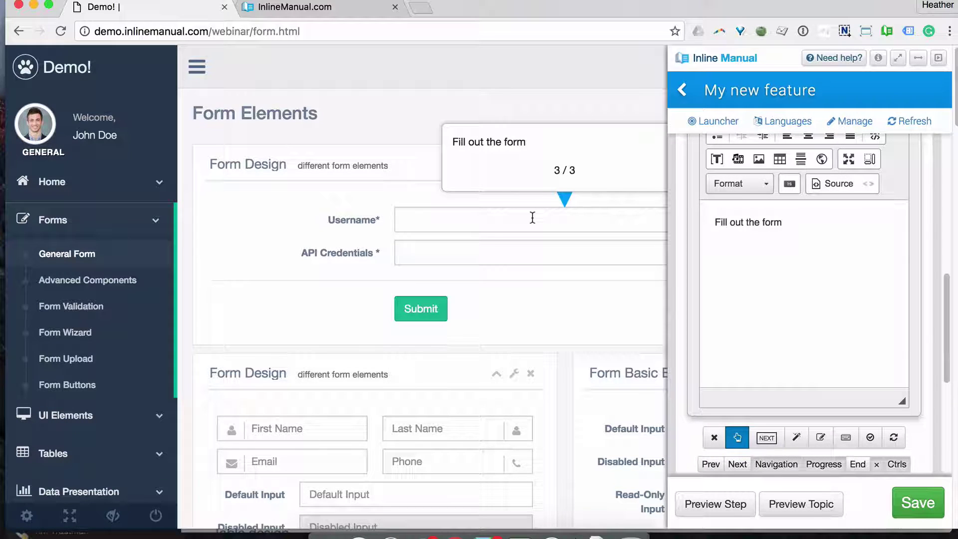
Step: Add a fourth step with the text "Provide your API creds." and assign it to the API Credentials field
{"action": "scroll", "coordinate": [753, 280], "scroll_direction": "up", "scroll_amount": 10}
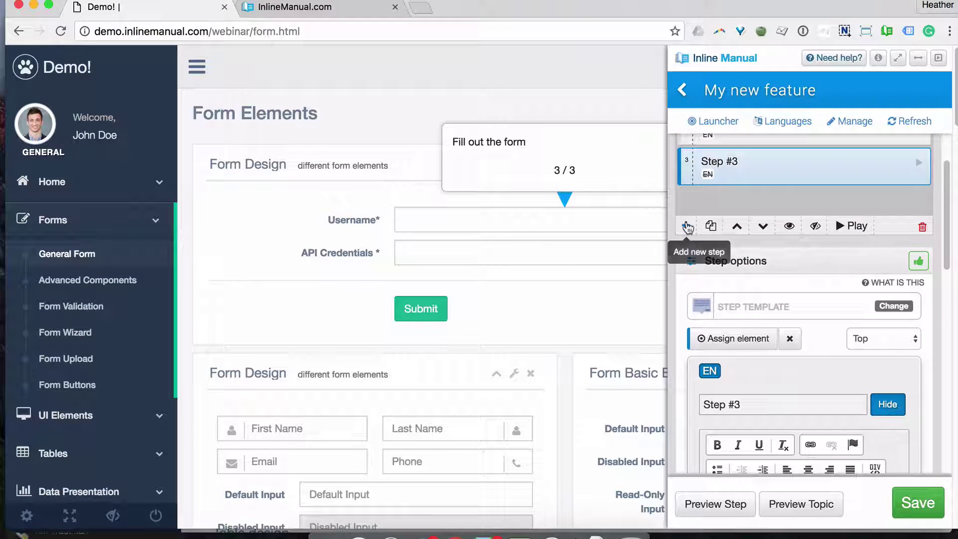
{"action": "left_click", "coordinate": [686, 226]}
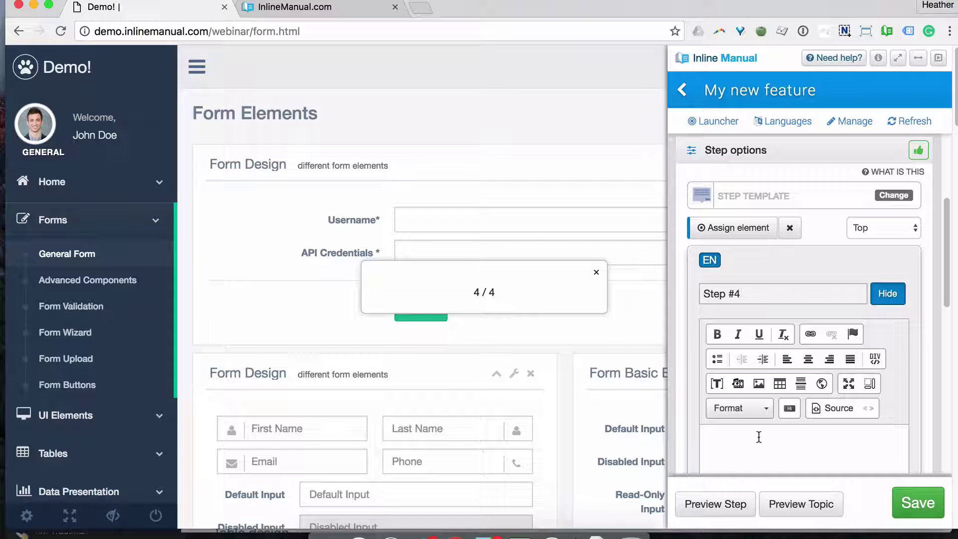
{"action": "type", "text": "Provide "}
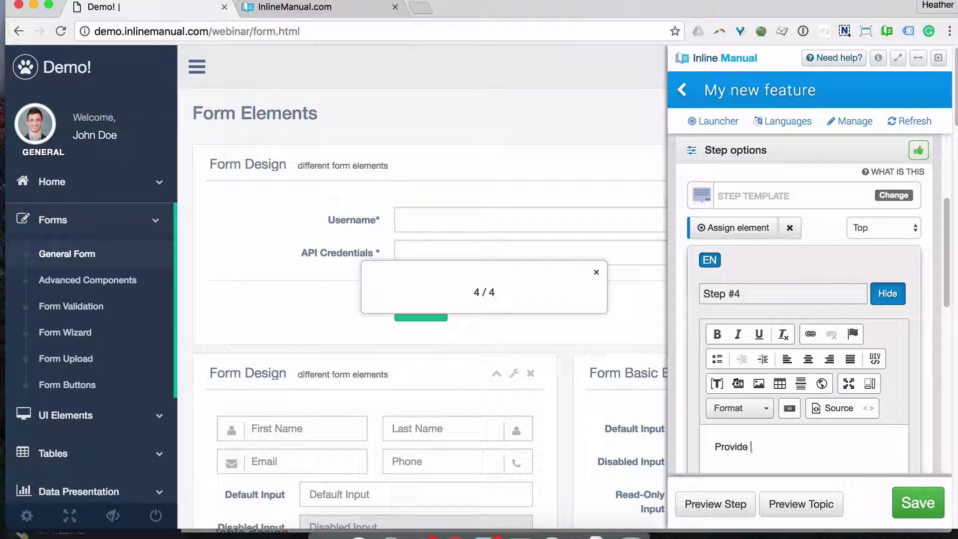
{"action": "type", "text": "youre"}
{"action": "key", "text": "BackSpace"}
{"action": "type", "text": "API creds."}
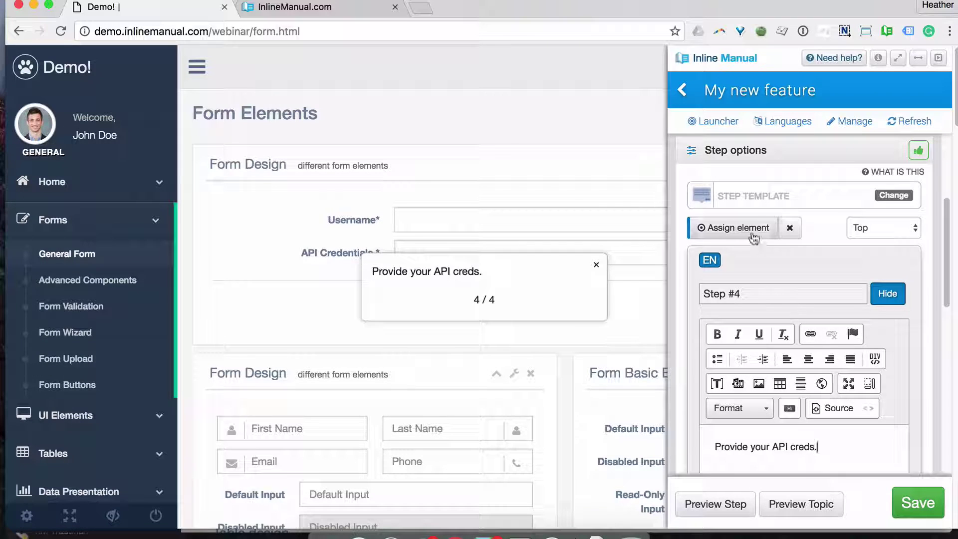
{"action": "left_click", "coordinate": [733, 227]}
{"action": "left_click", "coordinate": [482, 250]}
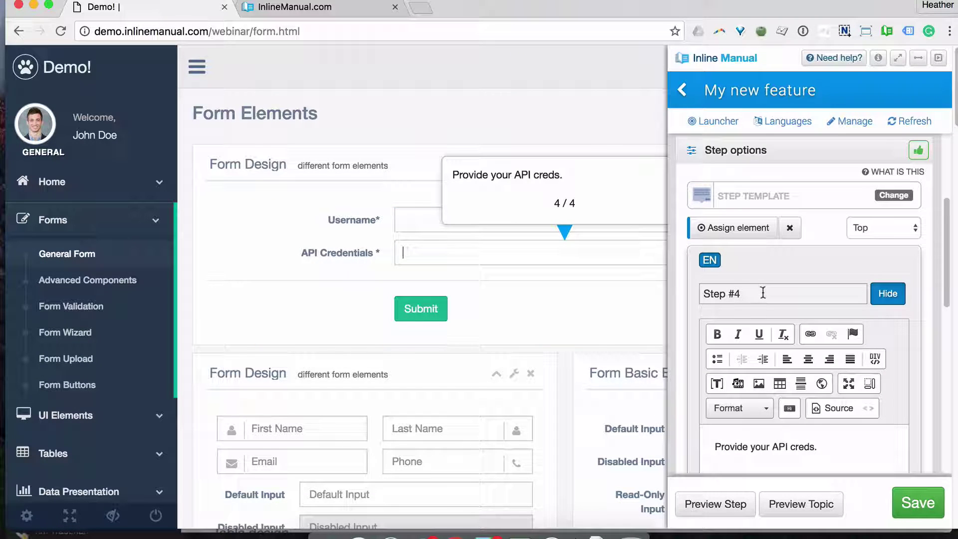
Step: Add a fifth step assigned to the form's Submit button with the text "Click submit!"
{"action": "scroll", "coordinate": [796, 291], "scroll_direction": "up", "scroll_amount": 3}
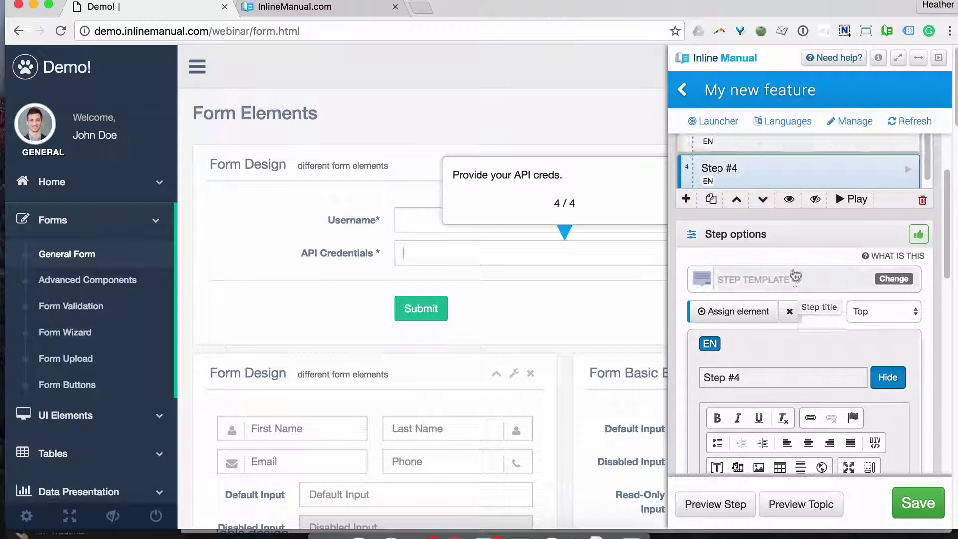
{"action": "left_click", "coordinate": [685, 198]}
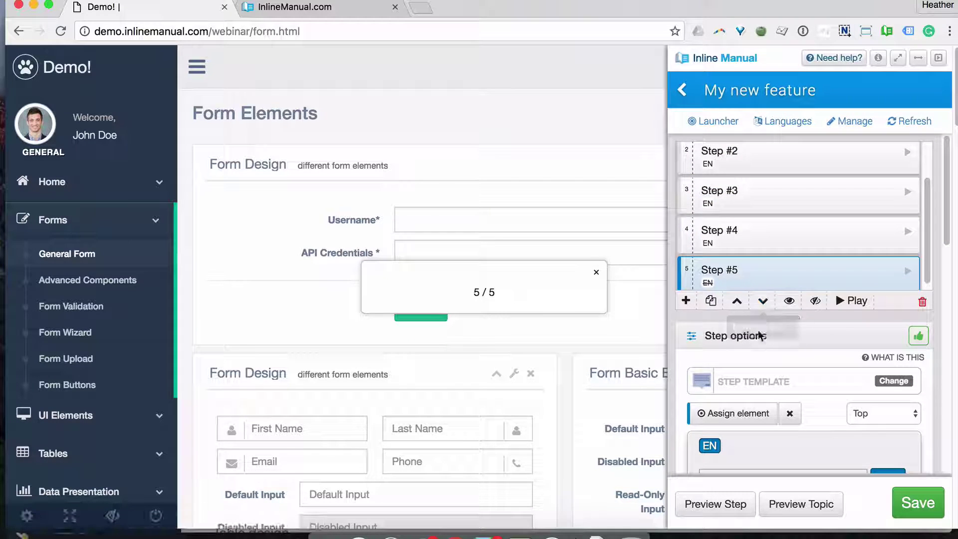
{"action": "left_click", "coordinate": [713, 414]}
{"action": "left_click", "coordinate": [427, 310]}
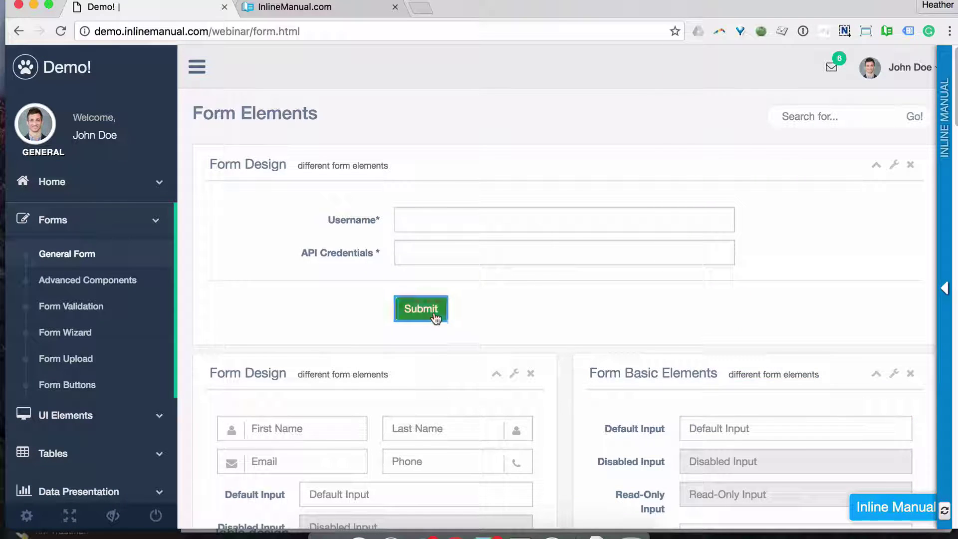
{"action": "left_click", "coordinate": [759, 396]}
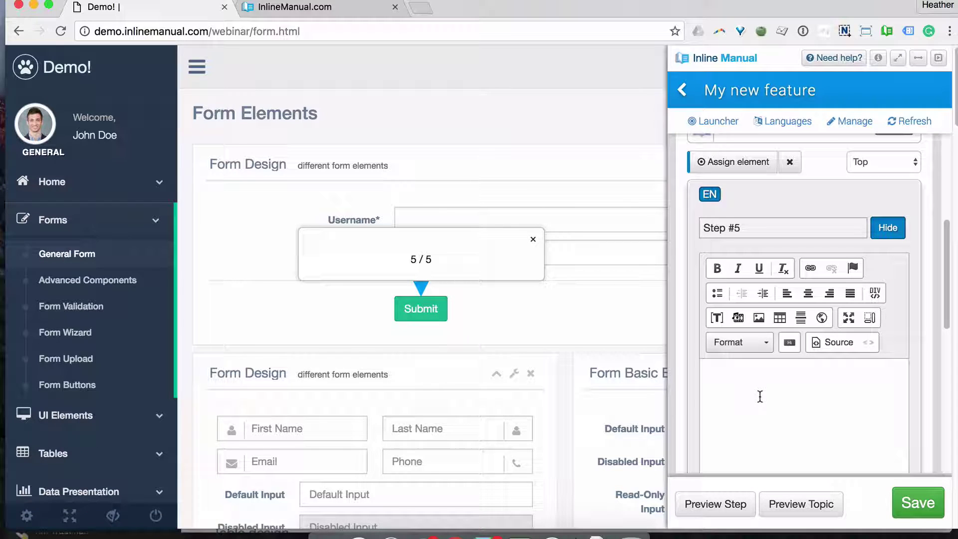
{"action": "type", "text": "Click submit!"}
Step: Set the fifth step, "Click submit!", to advance when its assigned element is clicked
{"action": "scroll", "coordinate": [804, 348], "scroll_direction": "down", "scroll_amount": 5}
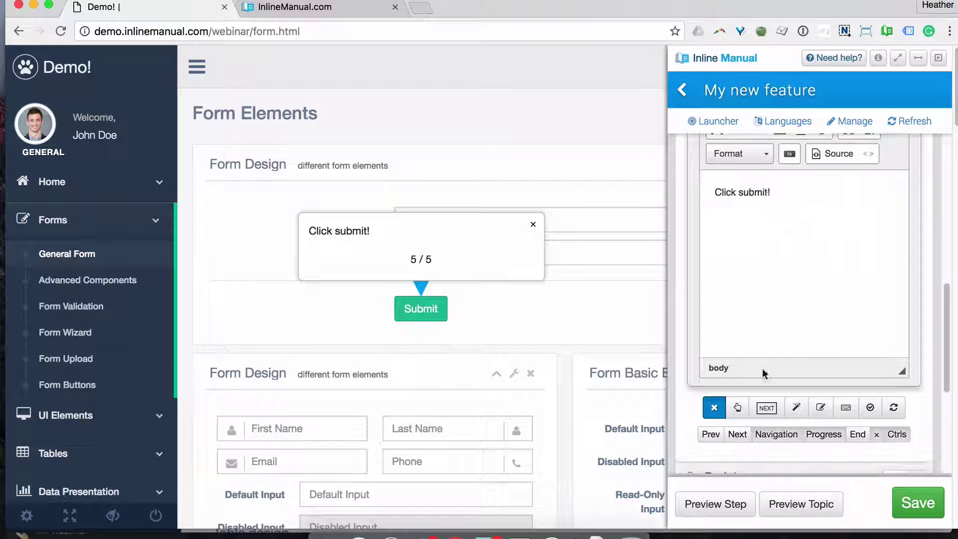
{"action": "left_click", "coordinate": [734, 409]}
{"action": "scroll", "coordinate": [756, 249], "scroll_direction": "up", "scroll_amount": 5}
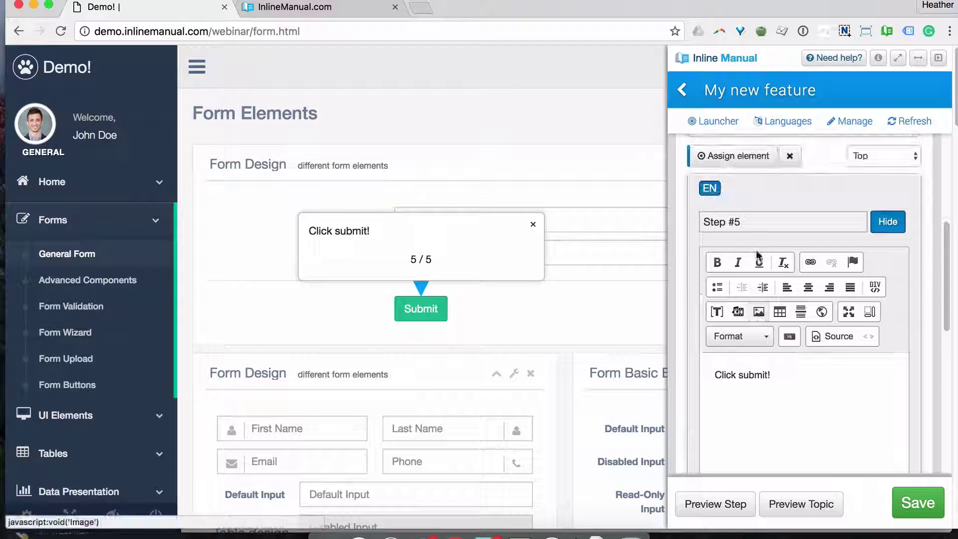
{"action": "scroll", "coordinate": [756, 249], "scroll_direction": "up", "scroll_amount": 4}
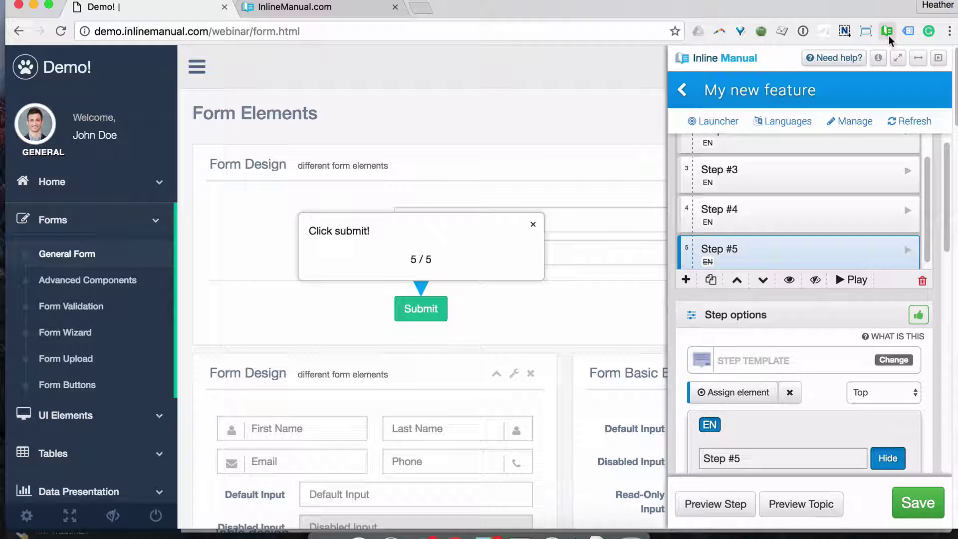
Step: Turn off the authoring tool and try playing "My new feature" from the Inline Manual help widget, reopening its topic list
{"action": "left_click", "coordinate": [886, 32]}
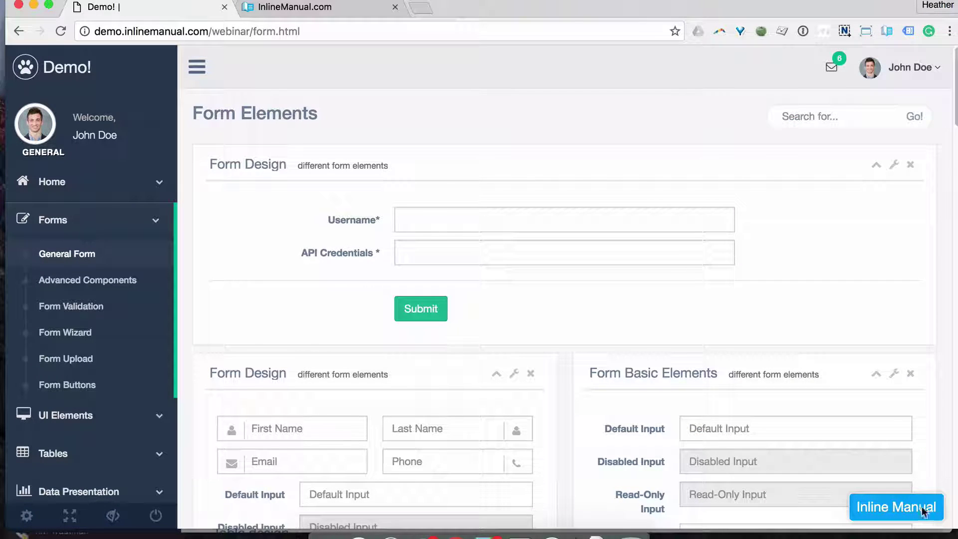
{"action": "left_click", "coordinate": [920, 507]}
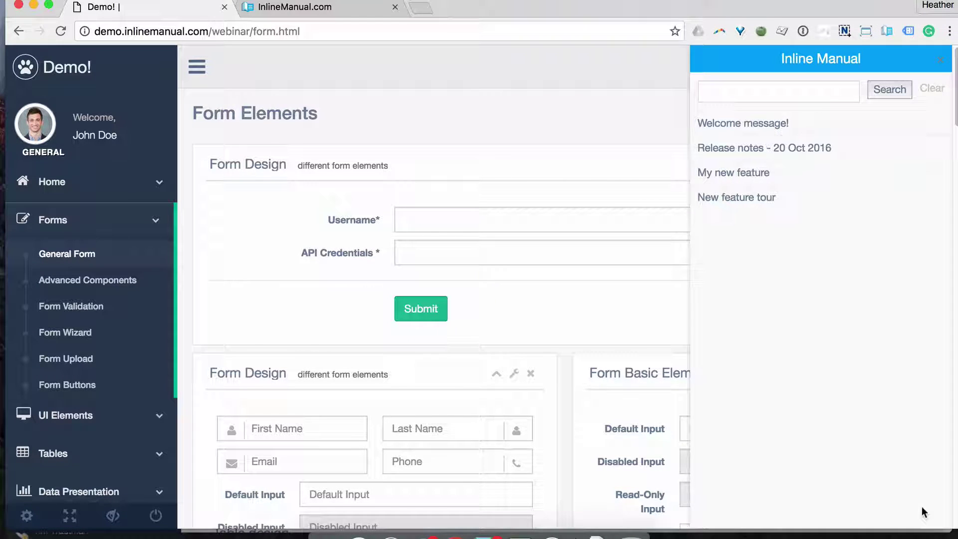
{"action": "left_click", "coordinate": [763, 173]}
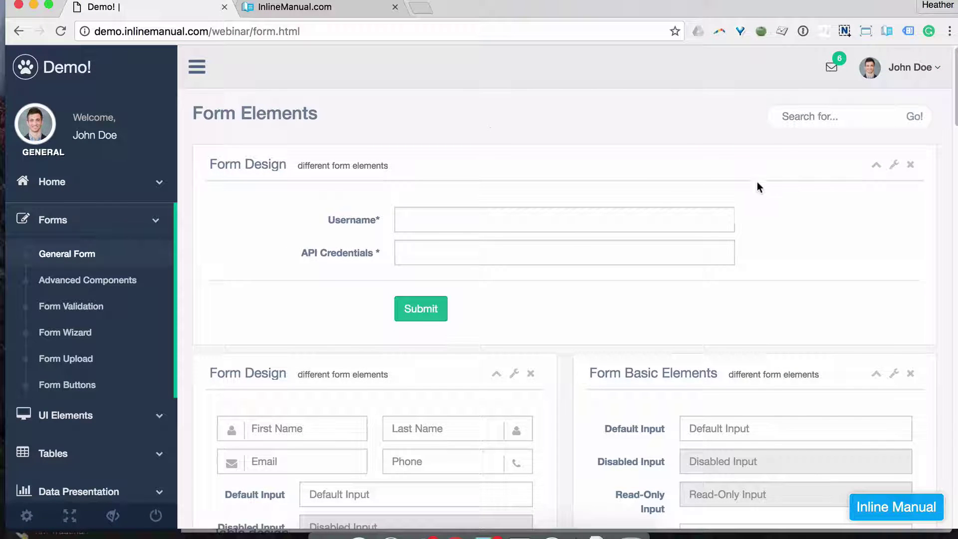
{"action": "left_click", "coordinate": [880, 506]}
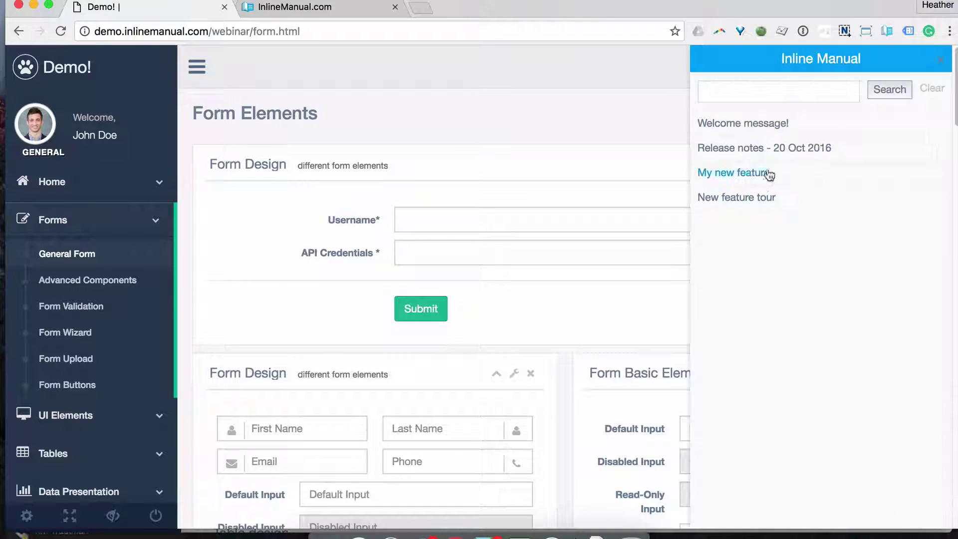
Step: Collapse the Forms section and load the demo dashboard page at webinar/index.html
{"action": "left_click", "coordinate": [118, 220]}
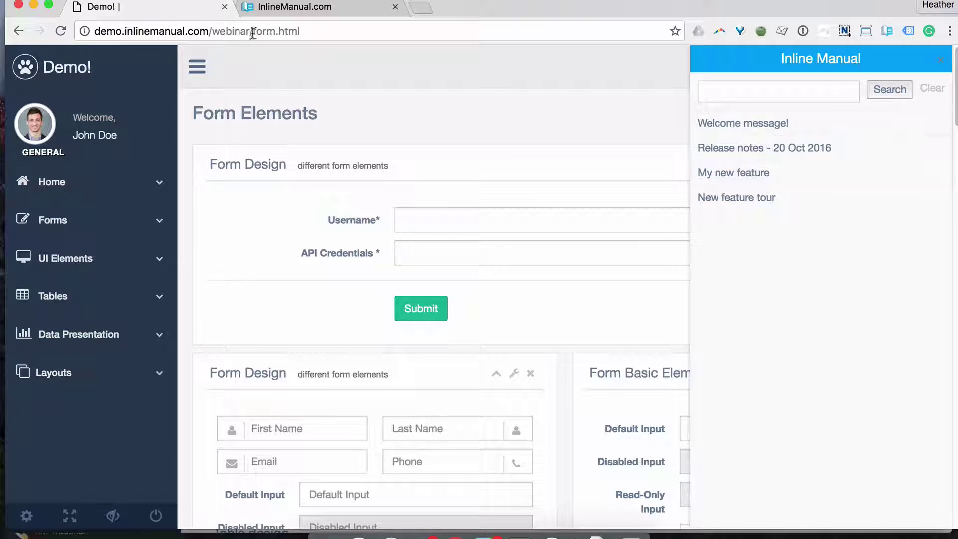
{"action": "left_click_drag", "start_coordinate": [253, 33], "coordinate": [299, 32]}
{"action": "type", "text": "index"}
{"action": "key", "text": "Return"}
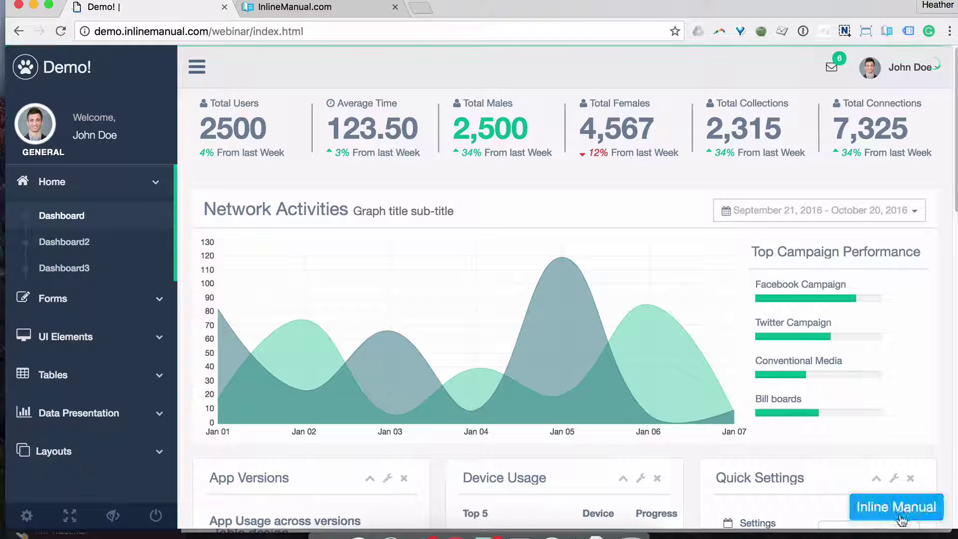
Step: Try playing "My new feature" from the help widget on the dashboard page and close its popup
{"action": "left_click", "coordinate": [897, 507]}
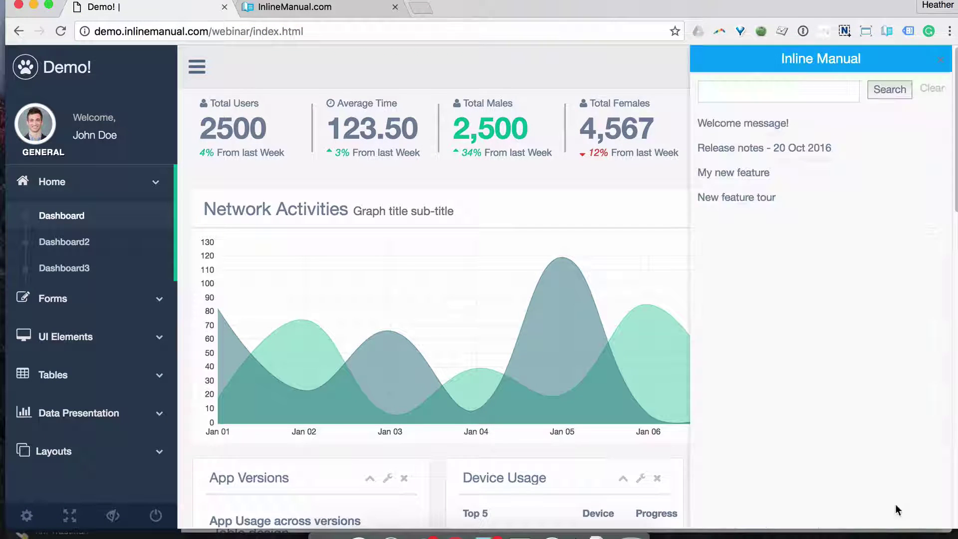
{"action": "left_click", "coordinate": [738, 173]}
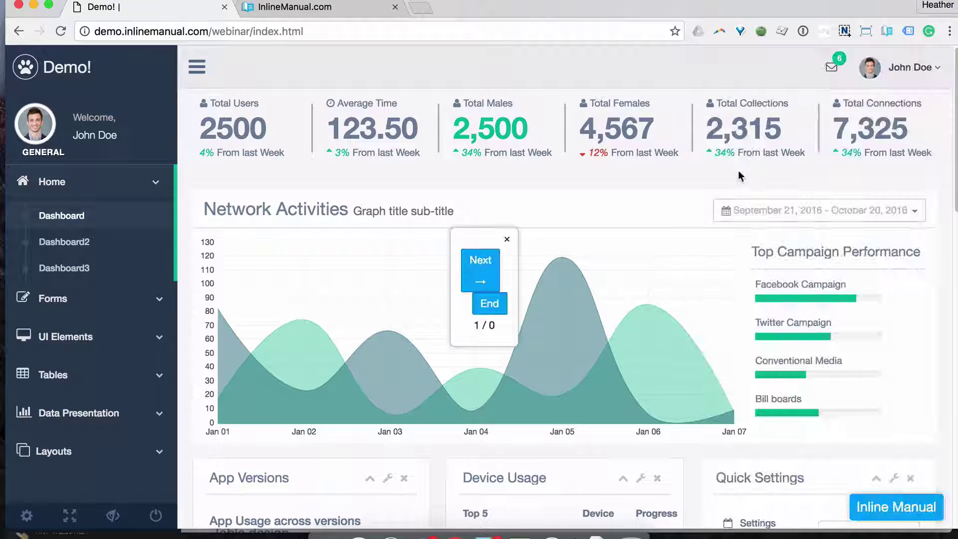
{"action": "left_click", "coordinate": [505, 240]}
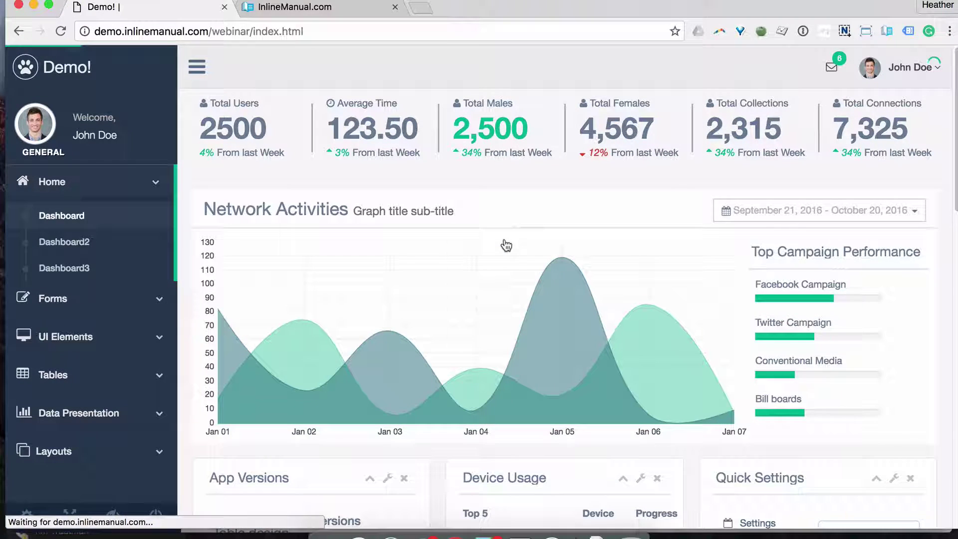
{"action": "left_click", "coordinate": [506, 242]}
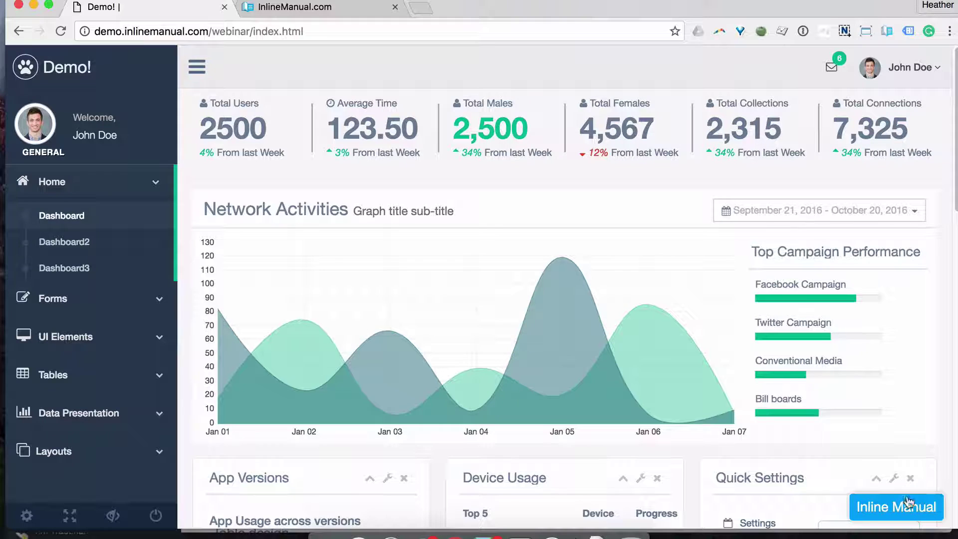
Step: Turn the authoring tool back on and preview the whole "My new feature" topic
{"action": "left_click", "coordinate": [886, 31]}
{"action": "scroll", "coordinate": [794, 214], "scroll_direction": "up", "scroll_amount": 2}
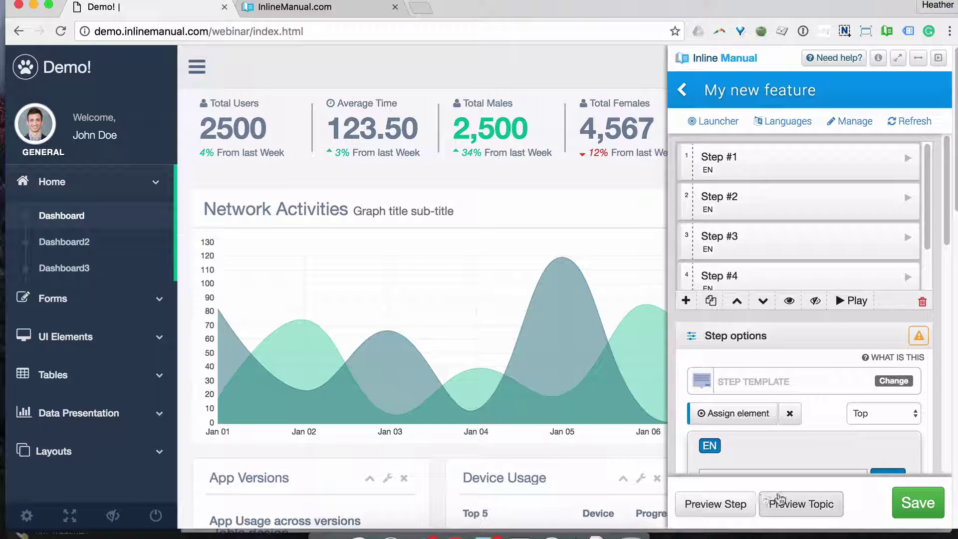
{"action": "left_click", "coordinate": [800, 504]}
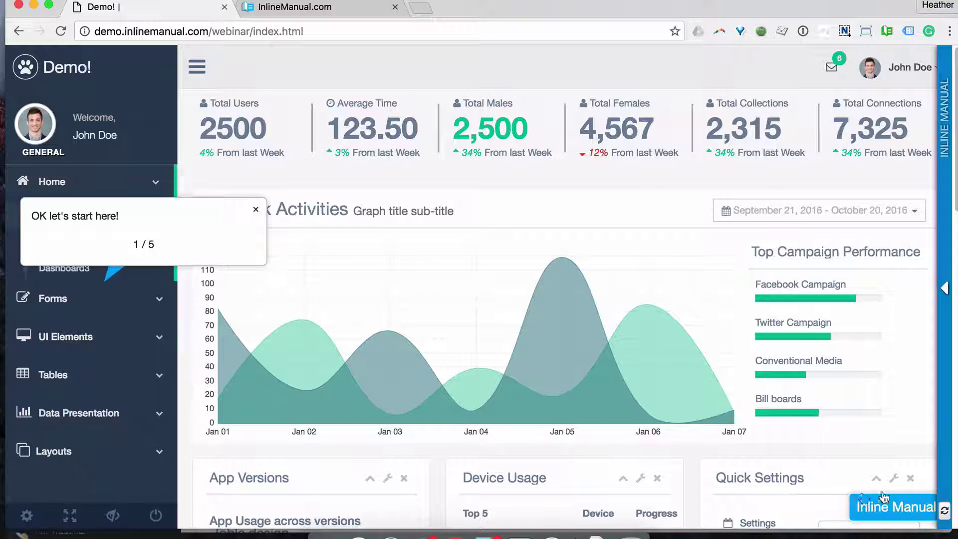
Step: Walk through the topic preview on the demo site by choosing Forms, General Form, Username and API Credentials
{"action": "left_click", "coordinate": [65, 299]}
{"action": "left_click", "coordinate": [73, 255]}
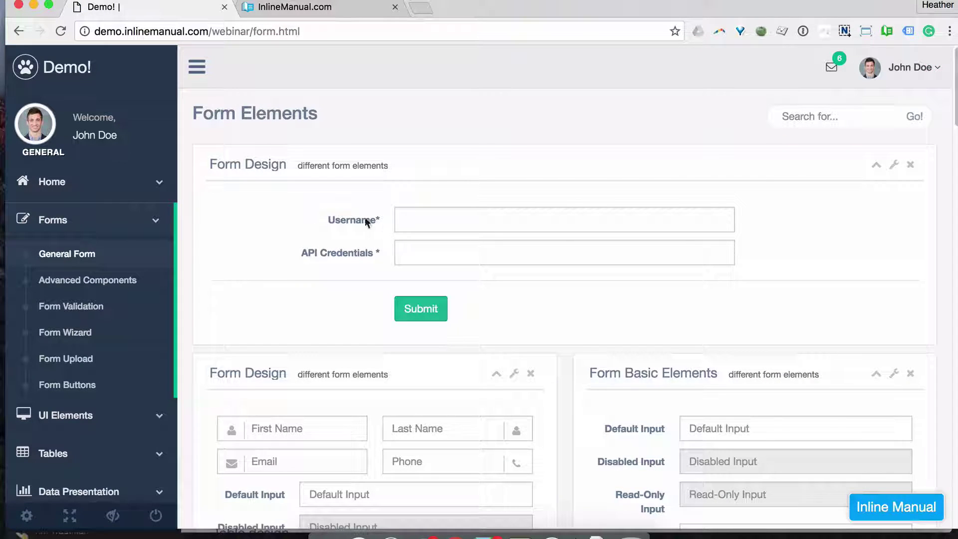
{"action": "left_click", "coordinate": [476, 216]}
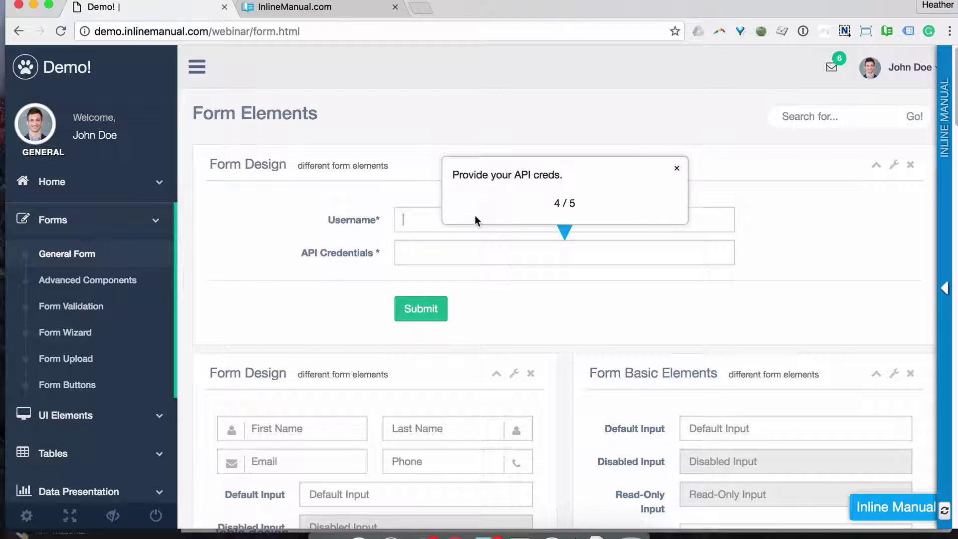
{"action": "left_click", "coordinate": [456, 258]}
{"action": "left_click", "coordinate": [348, 284]}
Step: Expand the authoring tool, dock it on the opposite side of the page, and set Step #3's popup position to Bottom
{"action": "left_click", "coordinate": [942, 296]}
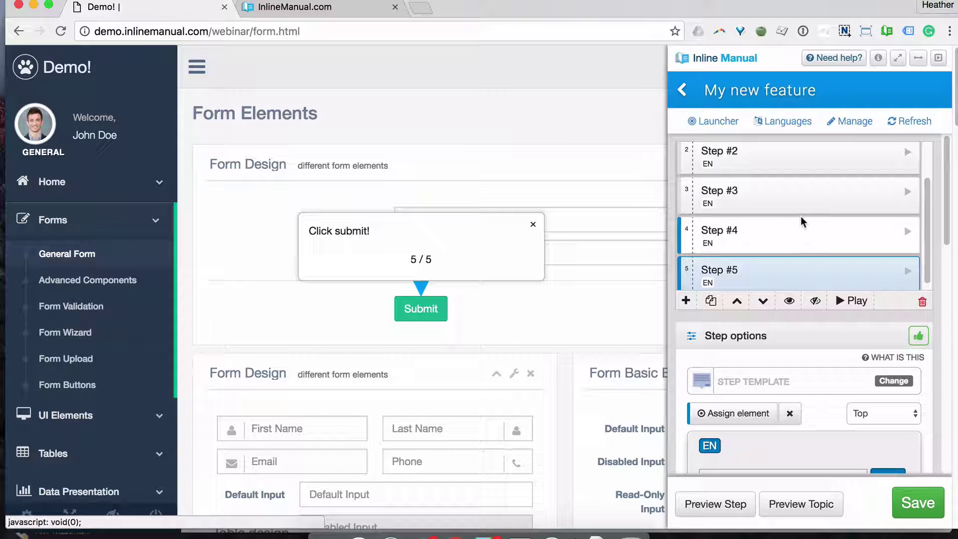
{"action": "left_click", "coordinate": [800, 229]}
{"action": "left_click", "coordinate": [787, 200]}
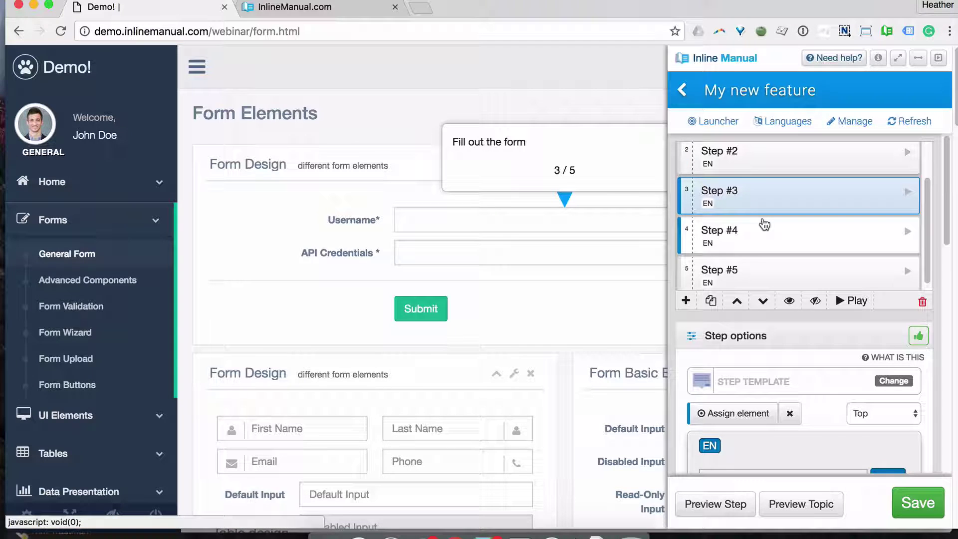
{"action": "left_click", "coordinate": [917, 59]}
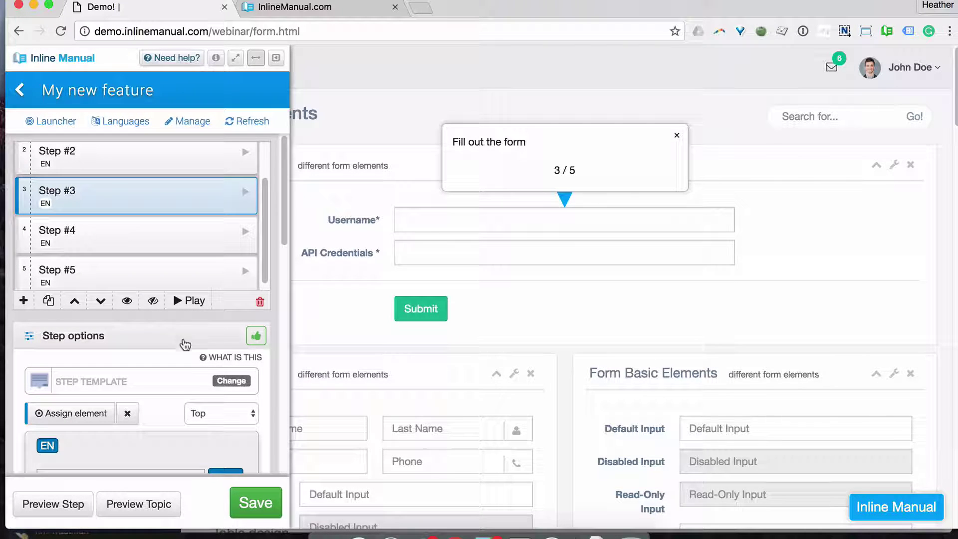
{"action": "left_click", "coordinate": [213, 414]}
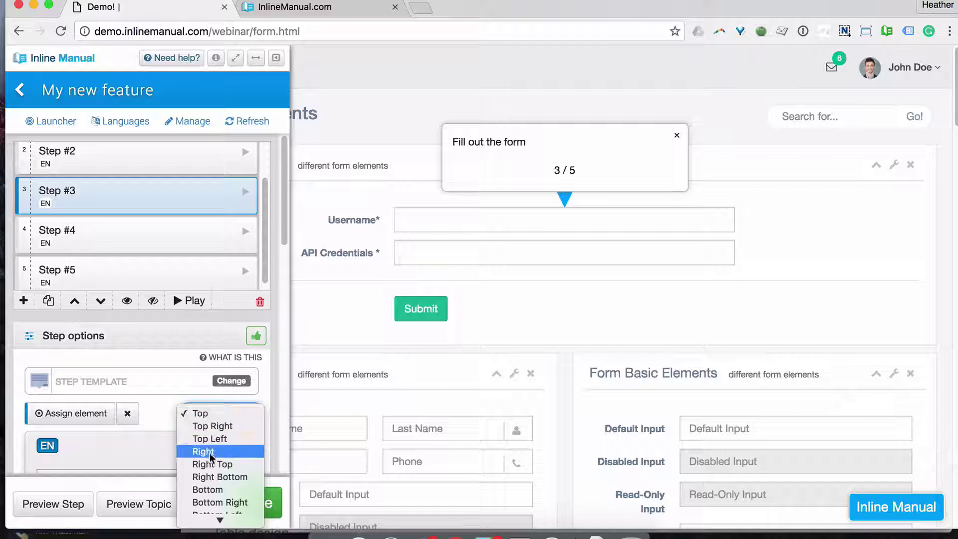
{"action": "left_click", "coordinate": [222, 489]}
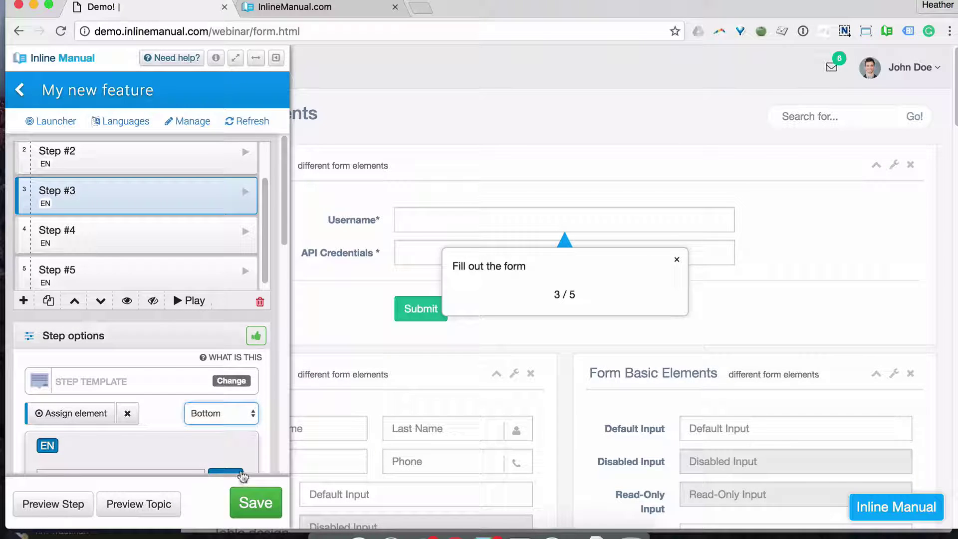
Step: Replace Step #3's popup text with "Add your username" and make the word "username" bold
{"action": "scroll", "coordinate": [200, 384], "scroll_direction": "down", "scroll_amount": 5}
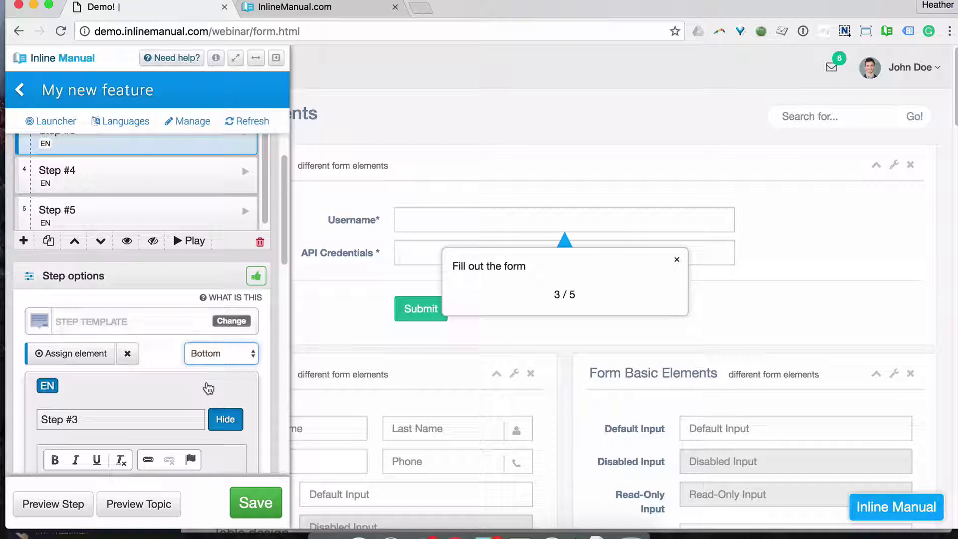
{"action": "triple_click", "coordinate": [125, 448]}
{"action": "type", "text": "Ad"}
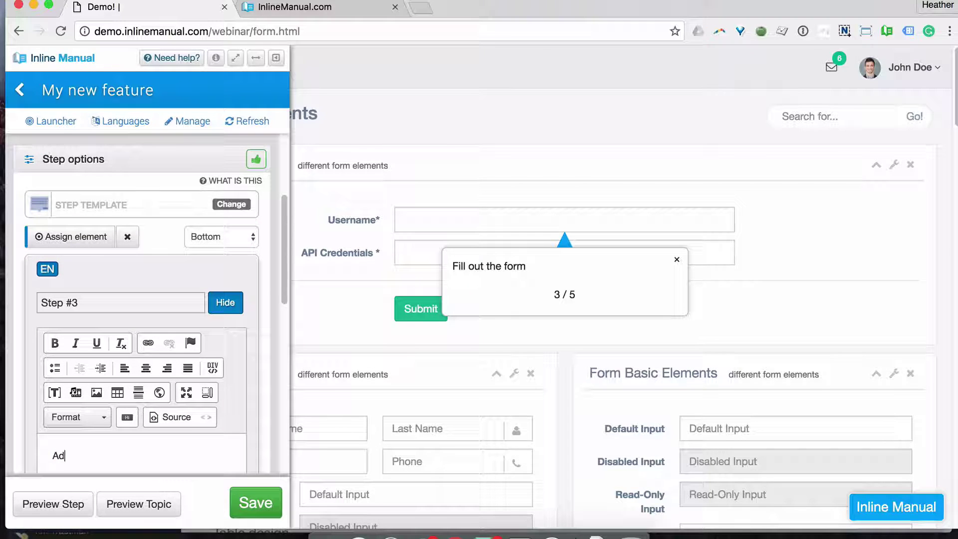
{"action": "type", "text": "d your username"}
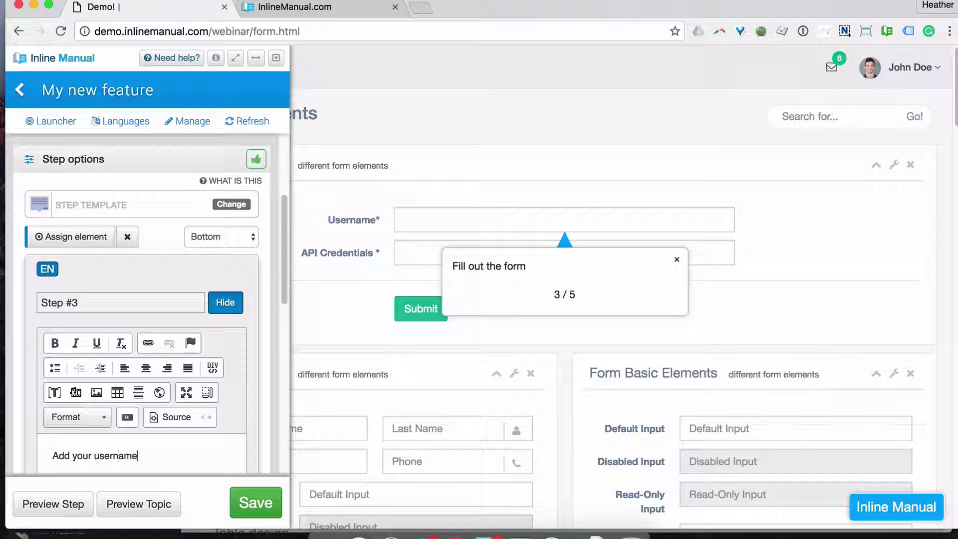
{"action": "double_click", "coordinate": [105, 455]}
{"action": "left_click", "coordinate": [53, 343]}
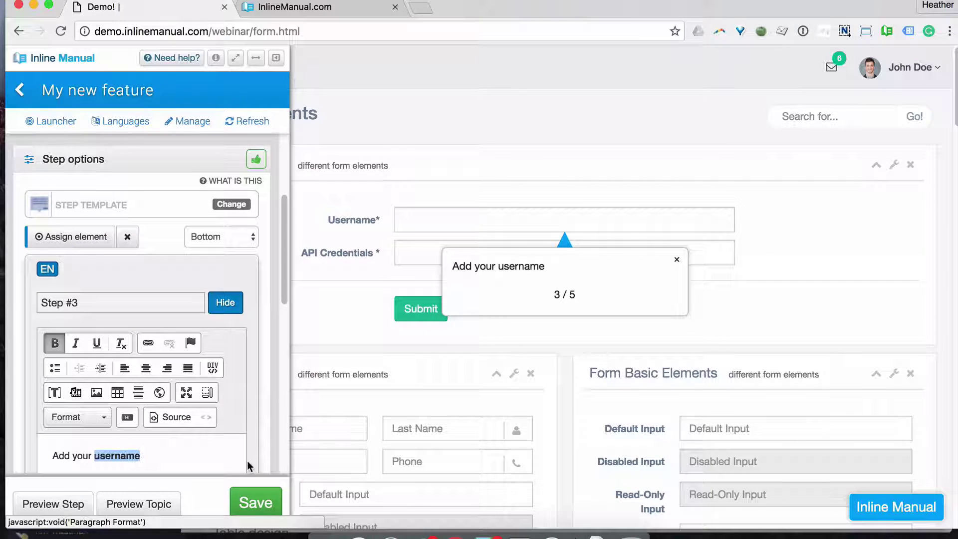
Step: Set Step #4's popup position to Bottom
{"action": "scroll", "coordinate": [238, 353], "scroll_direction": "up", "scroll_amount": 5}
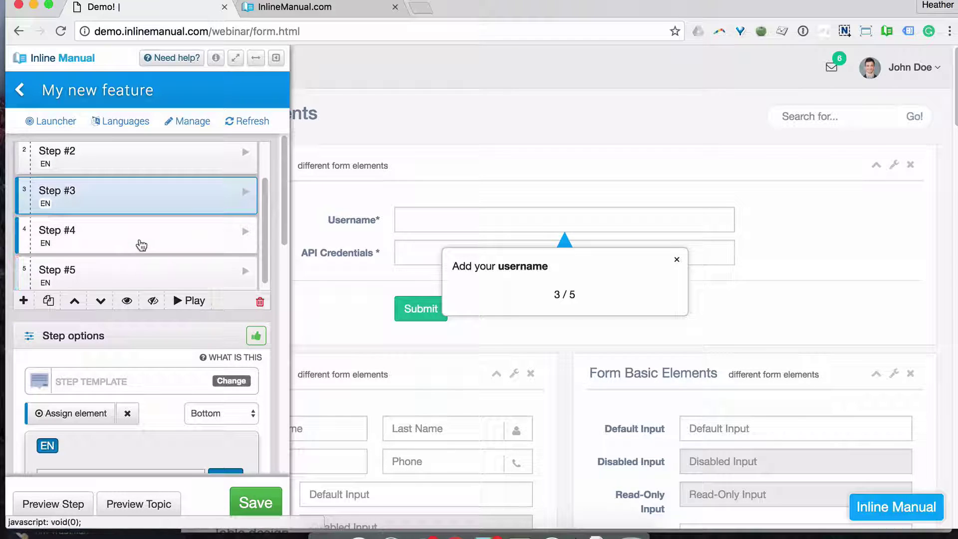
{"action": "left_click", "coordinate": [140, 238]}
{"action": "scroll", "coordinate": [215, 370], "scroll_direction": "down", "scroll_amount": 2}
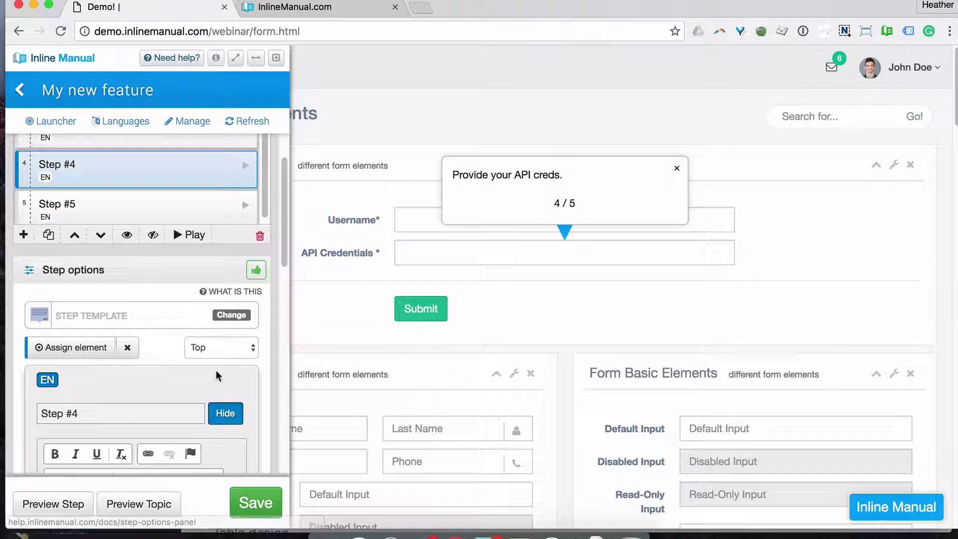
{"action": "left_click", "coordinate": [216, 349]}
{"action": "left_click", "coordinate": [208, 423]}
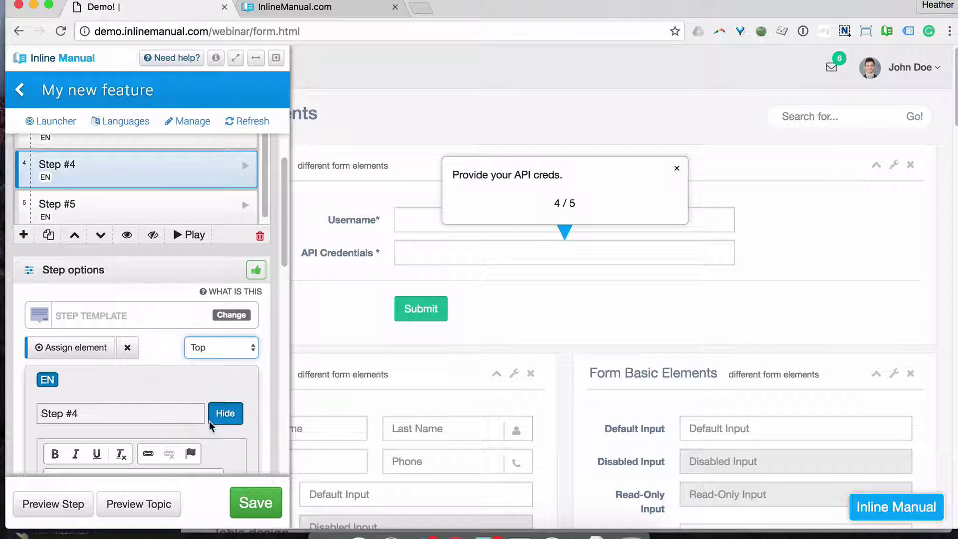
Step: Set Step #5's popup position to Right and save the topic
{"action": "left_click", "coordinate": [149, 206]}
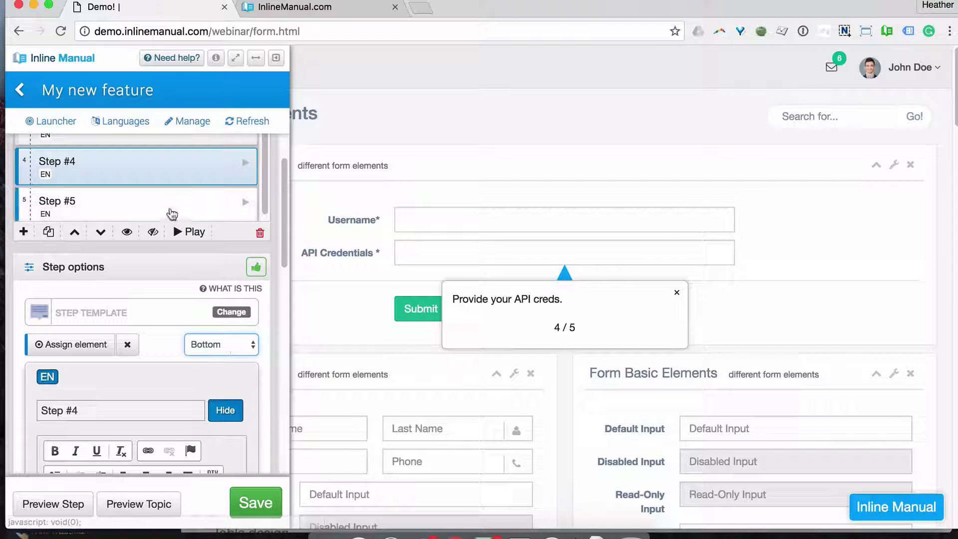
{"action": "scroll", "coordinate": [231, 351], "scroll_direction": "down", "scroll_amount": 4}
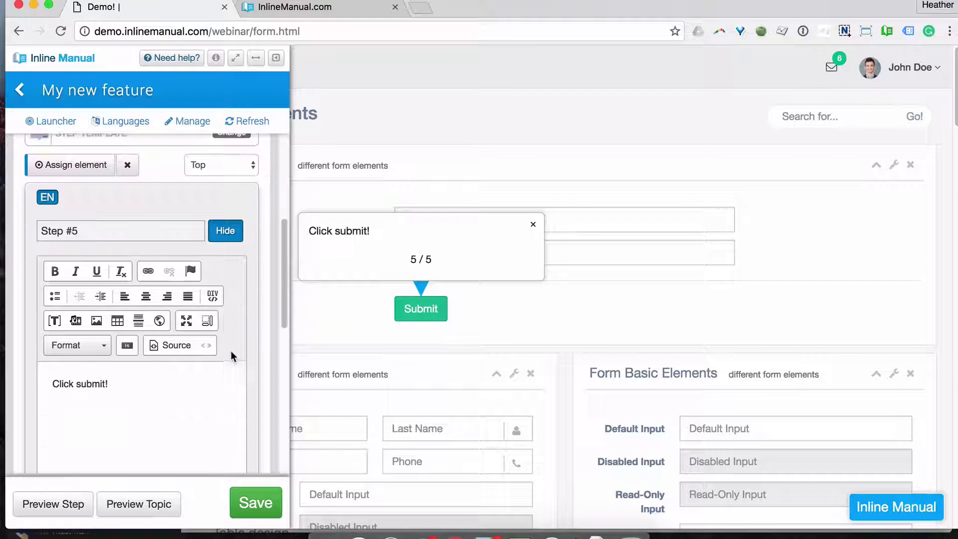
{"action": "scroll", "coordinate": [228, 352], "scroll_direction": "up", "scroll_amount": 3}
{"action": "left_click", "coordinate": [215, 269]}
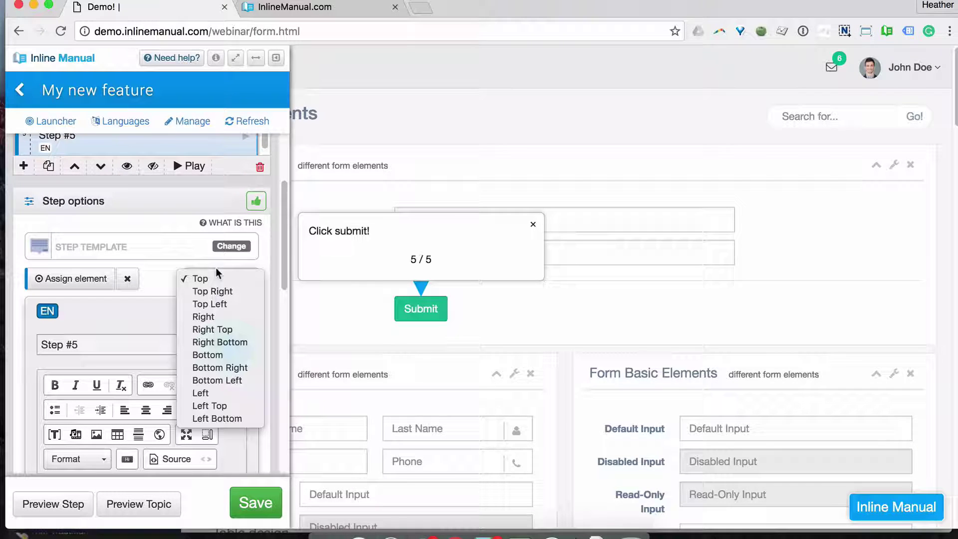
{"action": "left_click", "coordinate": [222, 317]}
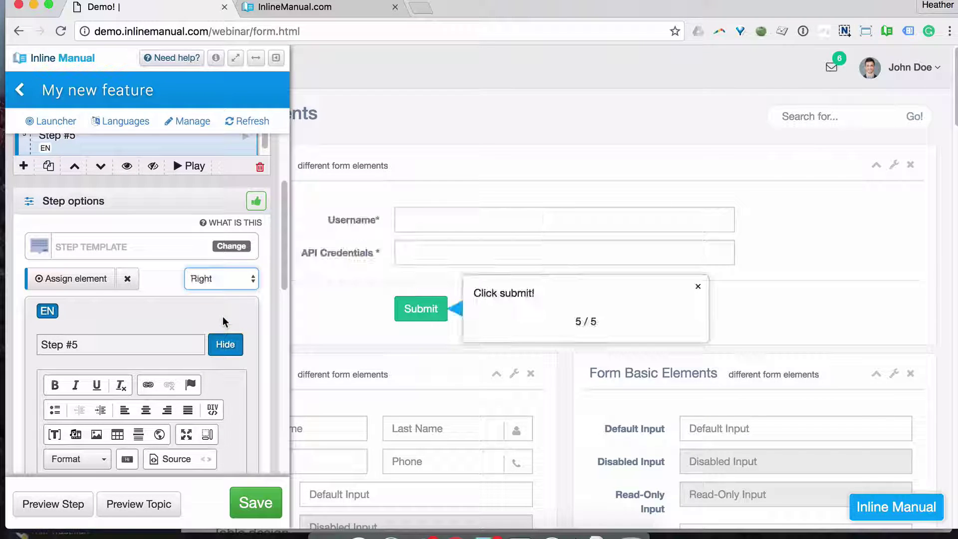
{"action": "left_click", "coordinate": [252, 499]}
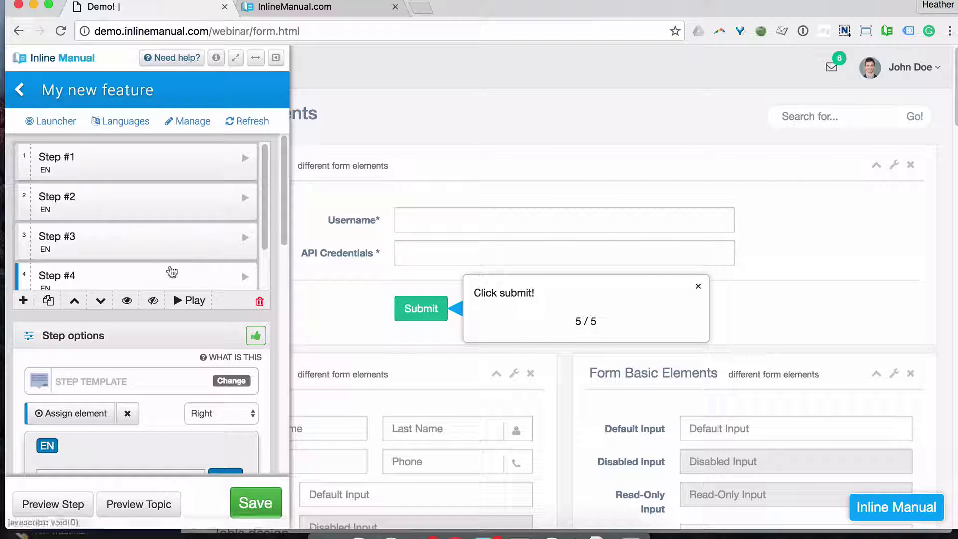
{"action": "left_click", "coordinate": [258, 501]}
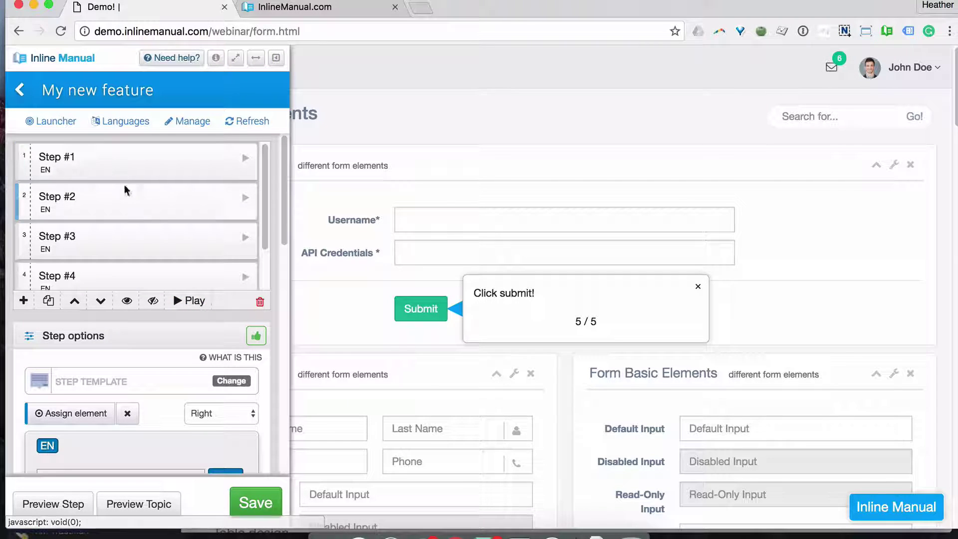
Step: Select Step #1 and move the authoring tool back to the other side of the page, uncovering its popup
{"action": "left_click", "coordinate": [151, 167]}
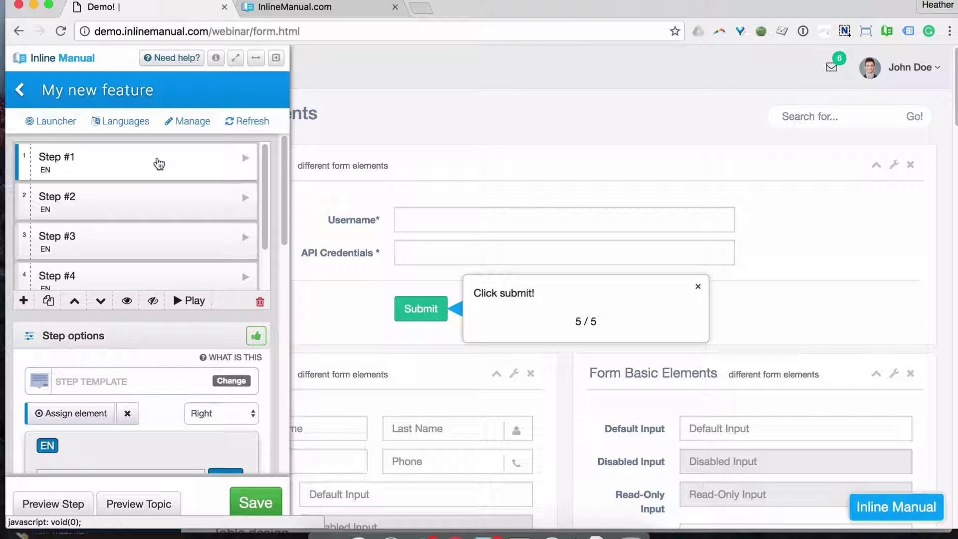
{"action": "left_click", "coordinate": [159, 163]}
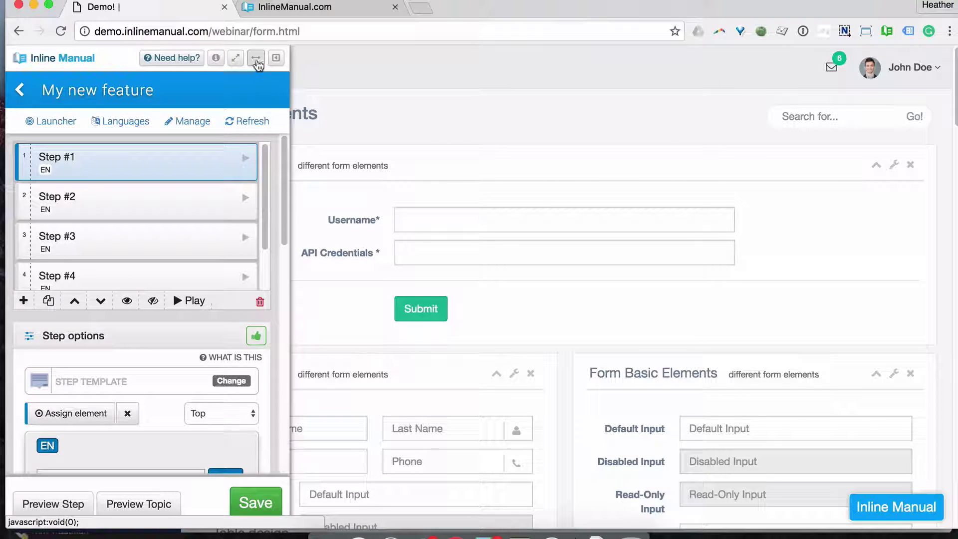
{"action": "left_click", "coordinate": [256, 59]}
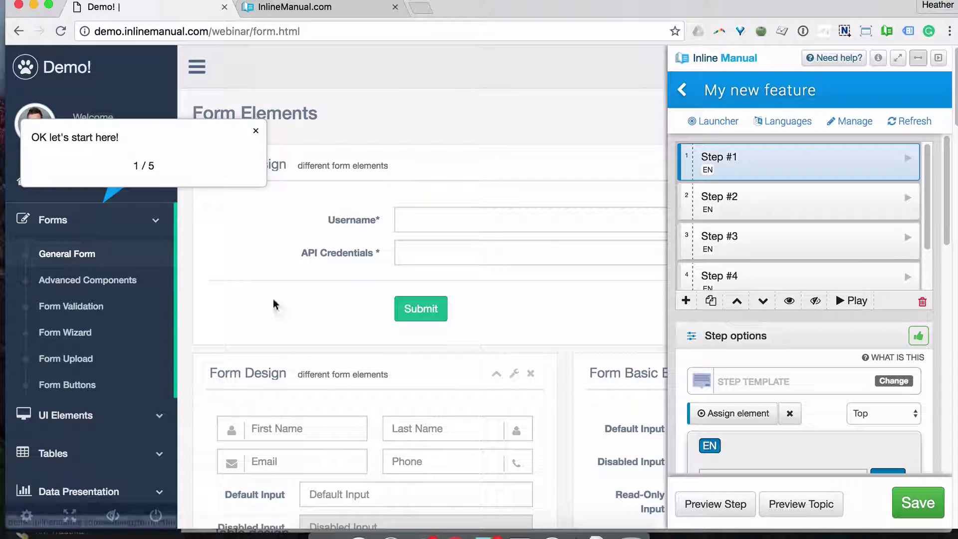
Step: Turn on the backdrop for Step #1, and try its Cover option before switching Cover off again
{"action": "scroll", "coordinate": [813, 336], "scroll_direction": "down", "scroll_amount": 3}
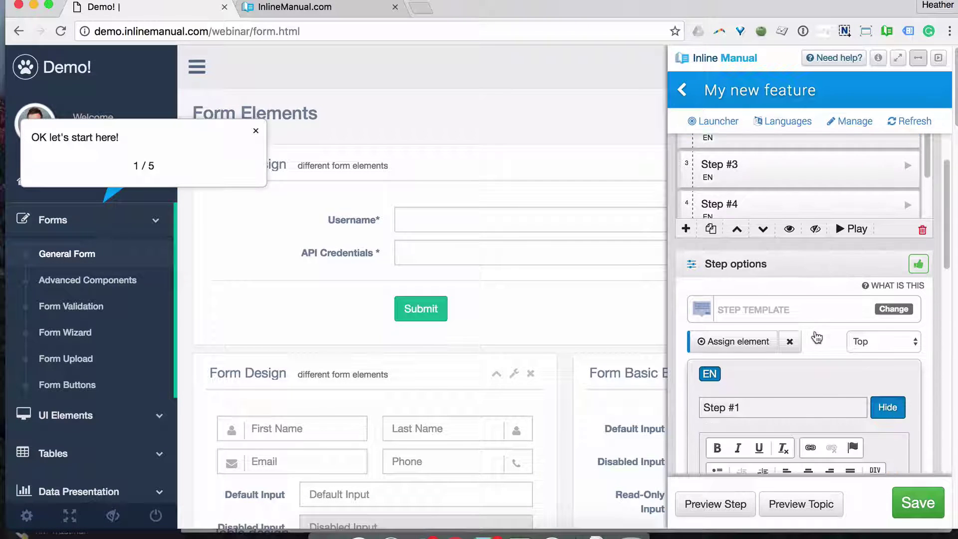
{"action": "left_click", "coordinate": [784, 251]}
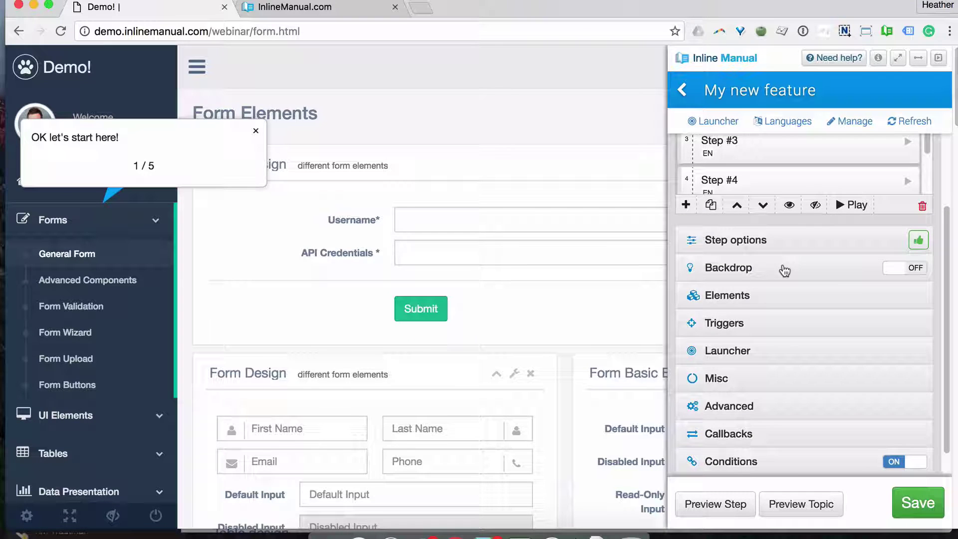
{"action": "left_click", "coordinate": [785, 270]}
{"action": "scroll", "coordinate": [808, 269], "scroll_direction": "down", "scroll_amount": 1}
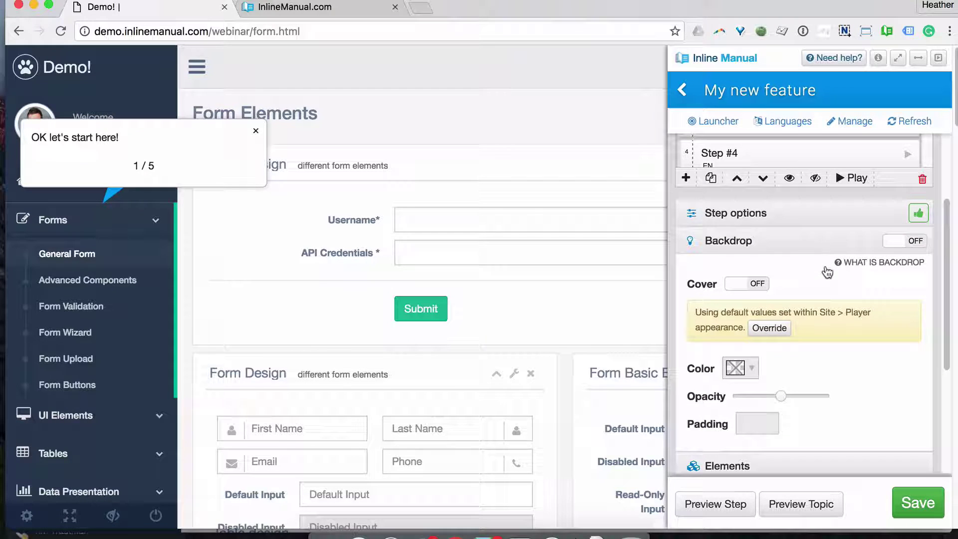
{"action": "left_click", "coordinate": [912, 244]}
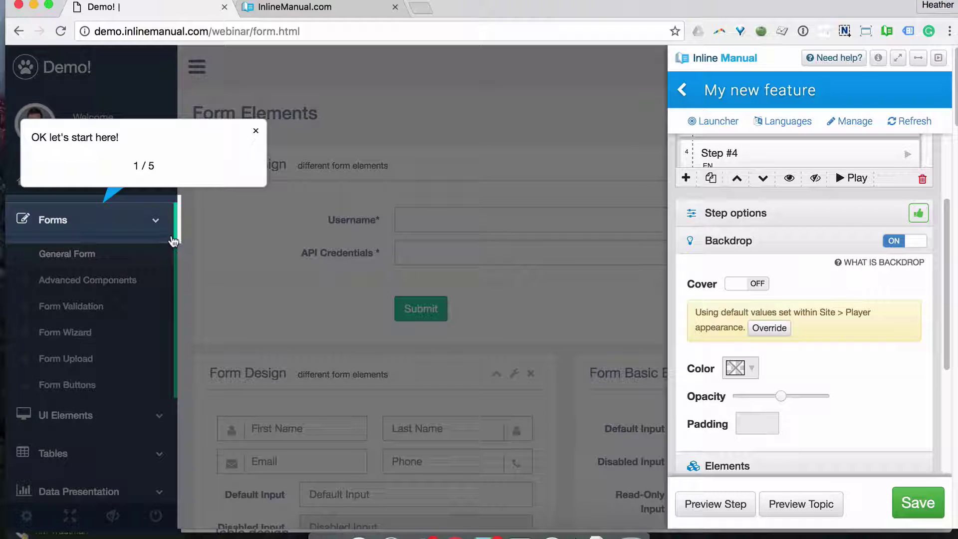
{"action": "left_click", "coordinate": [759, 287]}
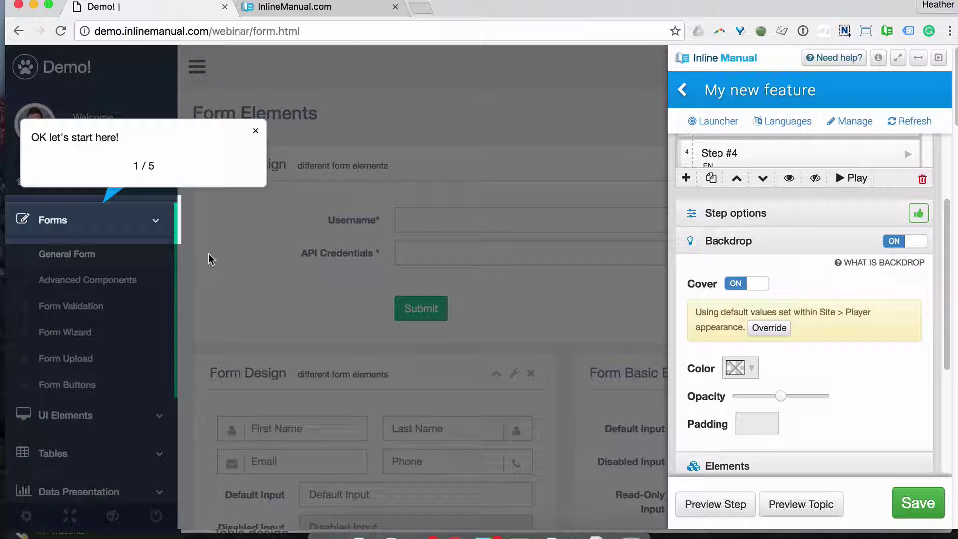
{"action": "left_click", "coordinate": [737, 290]}
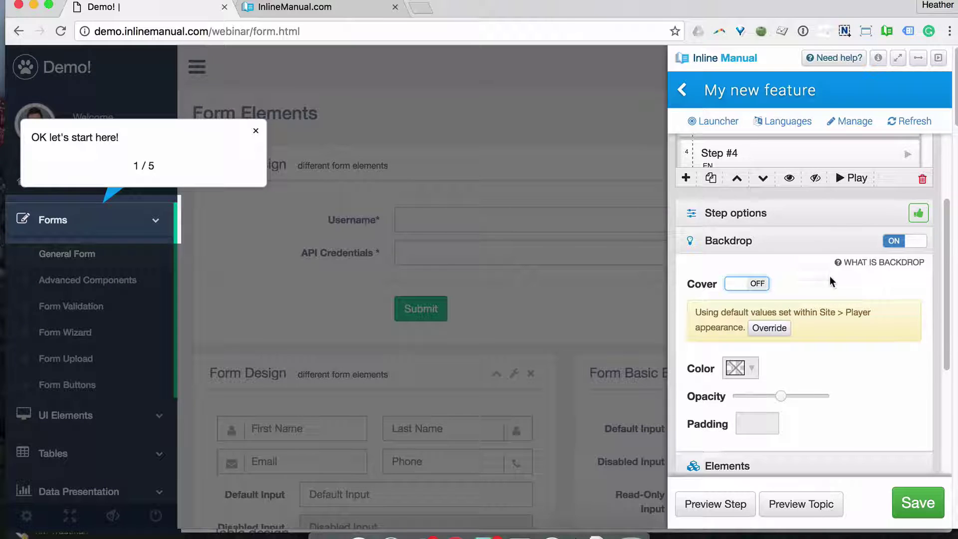
Step: Turn on the backdrop for Step #2
{"action": "scroll", "coordinate": [830, 278], "scroll_direction": "up", "scroll_amount": 2}
{"action": "scroll", "coordinate": [780, 228], "scroll_direction": "up", "scroll_amount": 3}
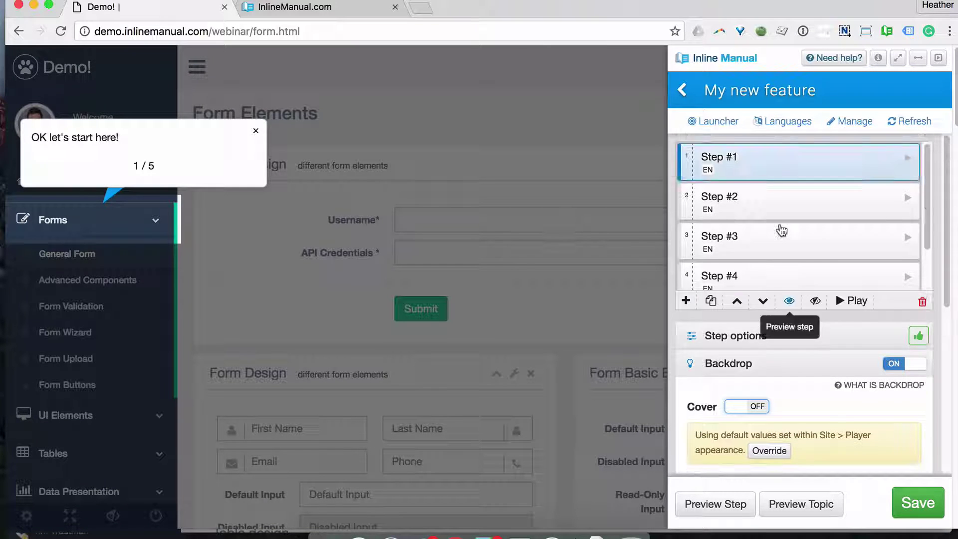
{"action": "left_click", "coordinate": [777, 208]}
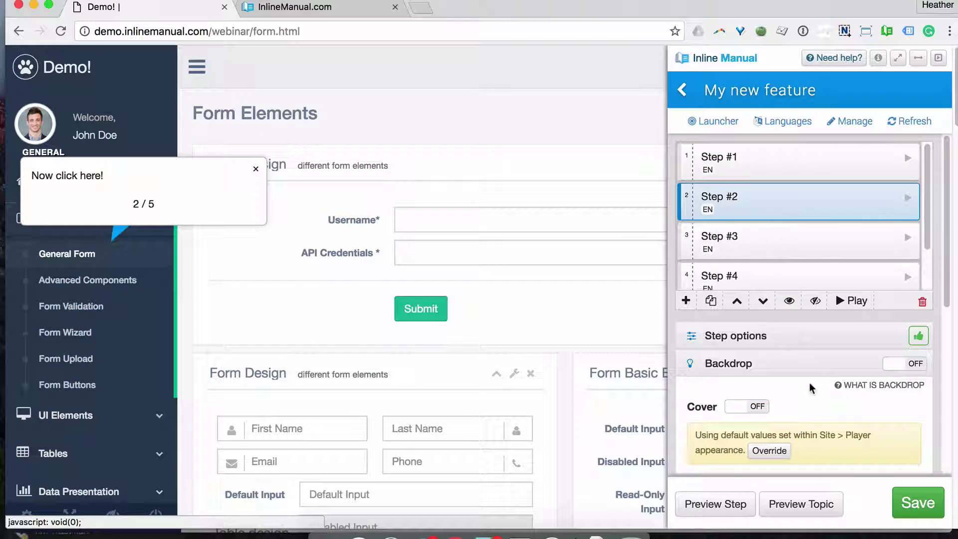
{"action": "left_click", "coordinate": [914, 364]}
Step: Show Step #3, test its progression by selecting the Username field on the page, and return to Step #3
{"action": "left_click", "coordinate": [786, 247]}
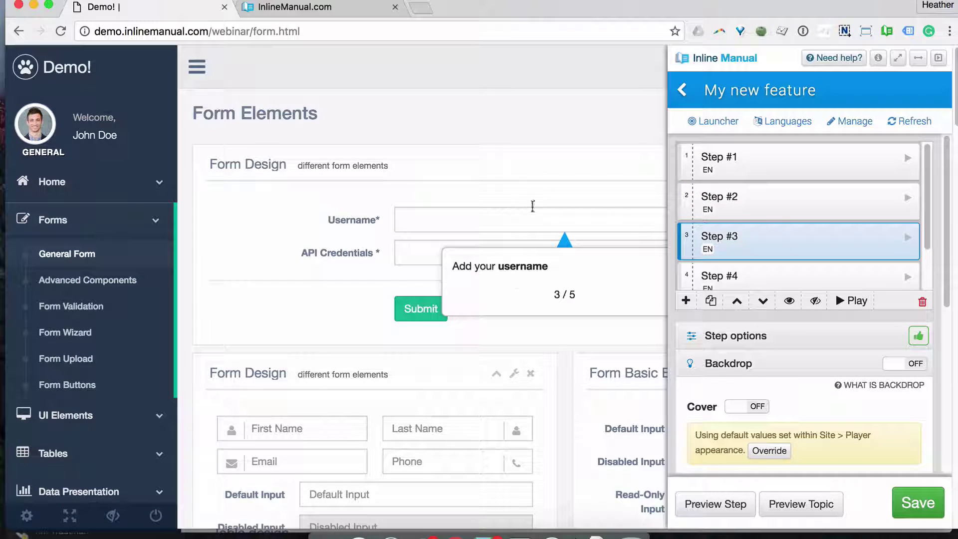
{"action": "left_click", "coordinate": [498, 216]}
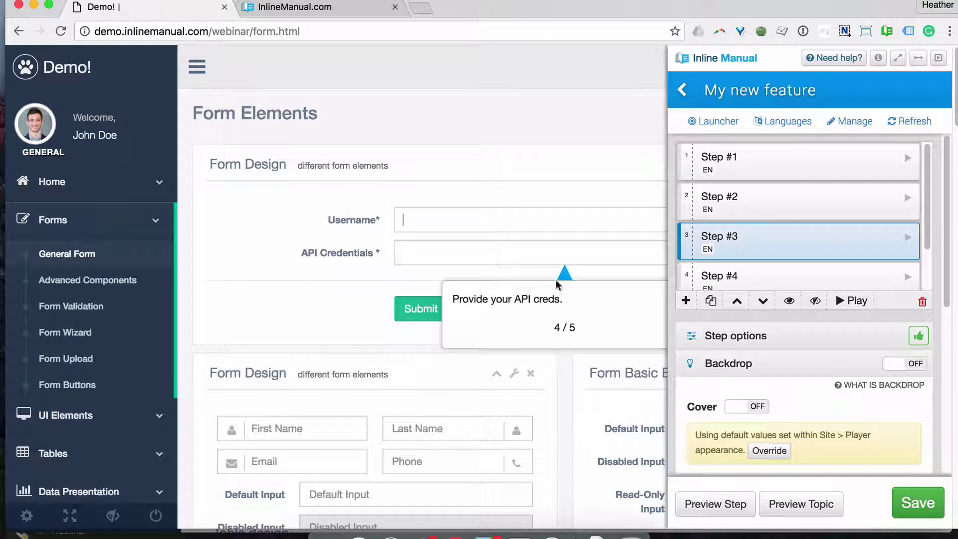
{"action": "left_click", "coordinate": [530, 216]}
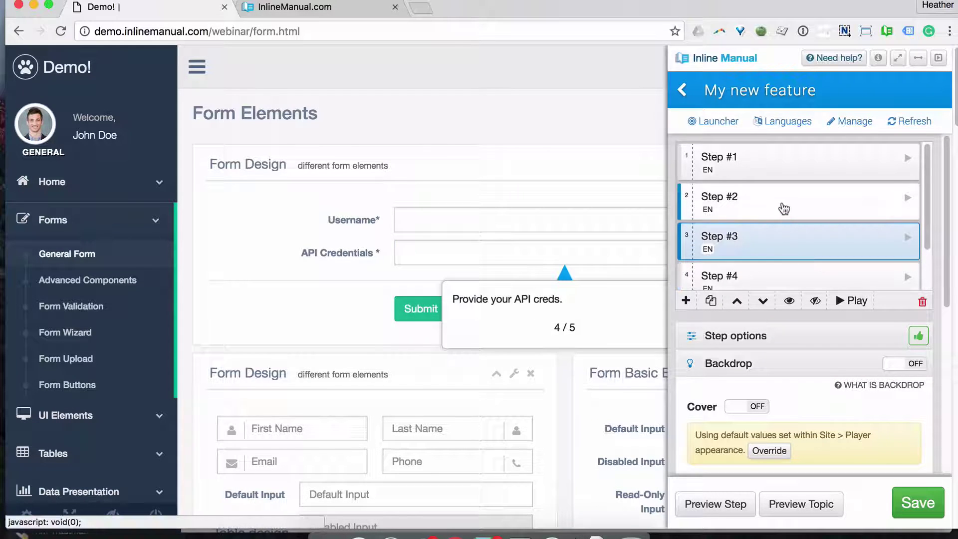
{"action": "left_click", "coordinate": [783, 209]}
{"action": "left_click", "coordinate": [784, 241]}
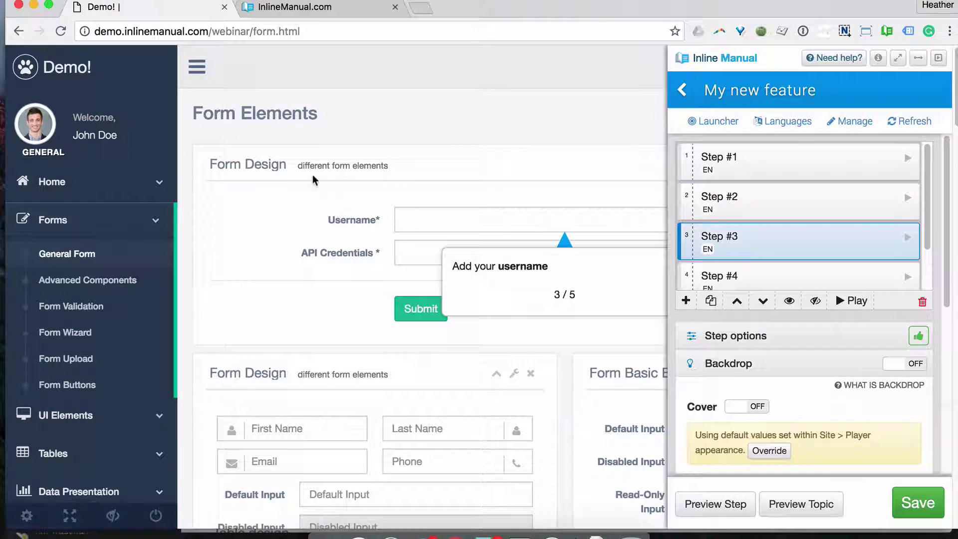
Step: Turn on the backdrop for Step #3, override its default appearance with the lowest opacity, and test the Username field's progression
{"action": "left_click", "coordinate": [911, 364]}
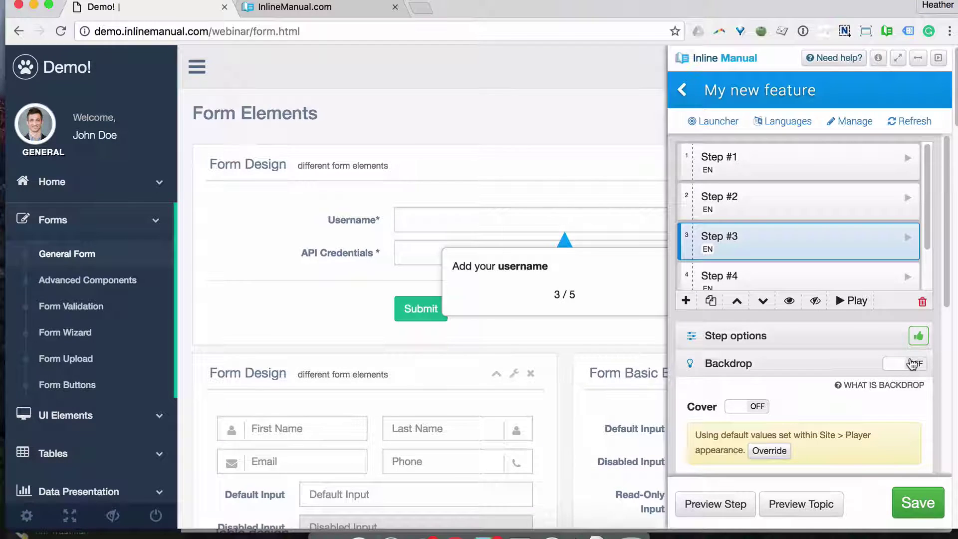
{"action": "scroll", "coordinate": [851, 390], "scroll_direction": "down", "scroll_amount": 4}
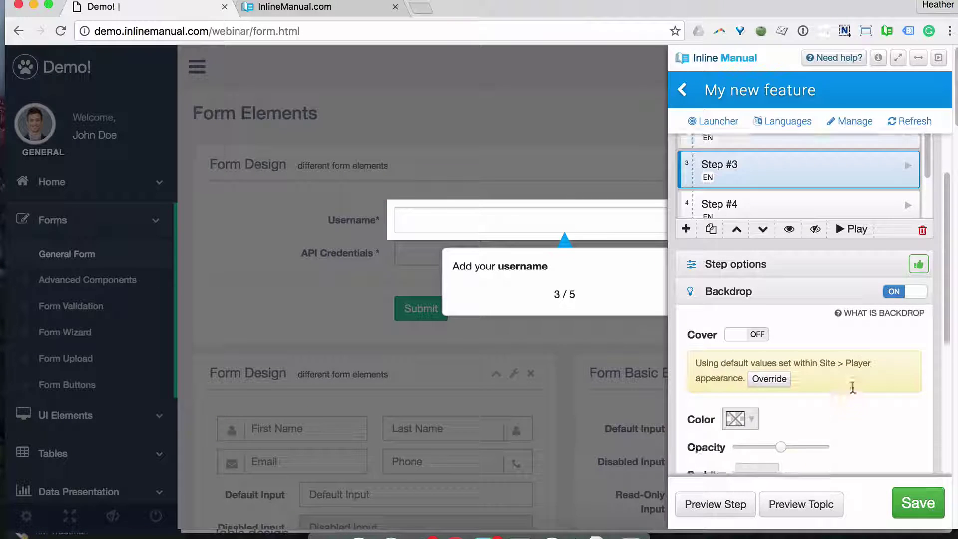
{"action": "left_click", "coordinate": [769, 349]}
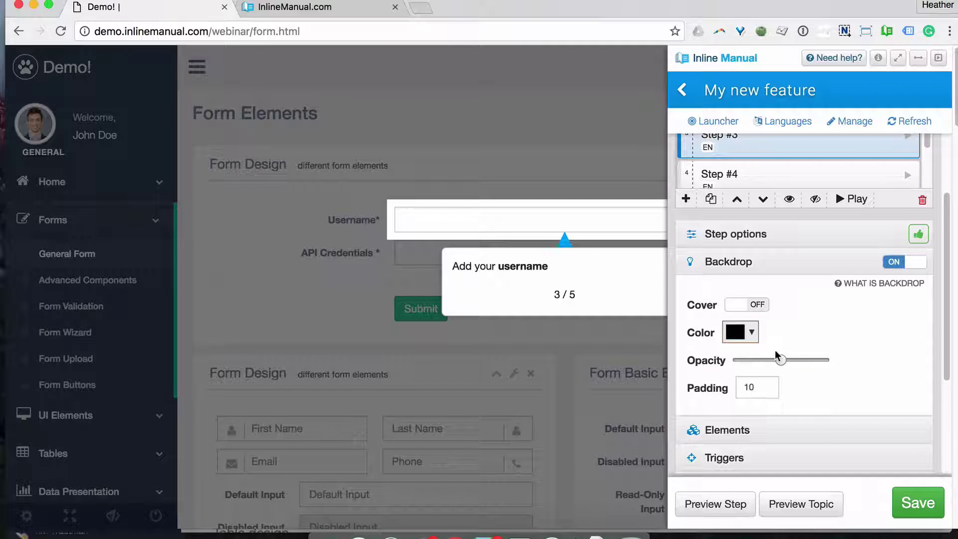
{"action": "left_click_drag", "start_coordinate": [789, 360], "coordinate": [736, 360]}
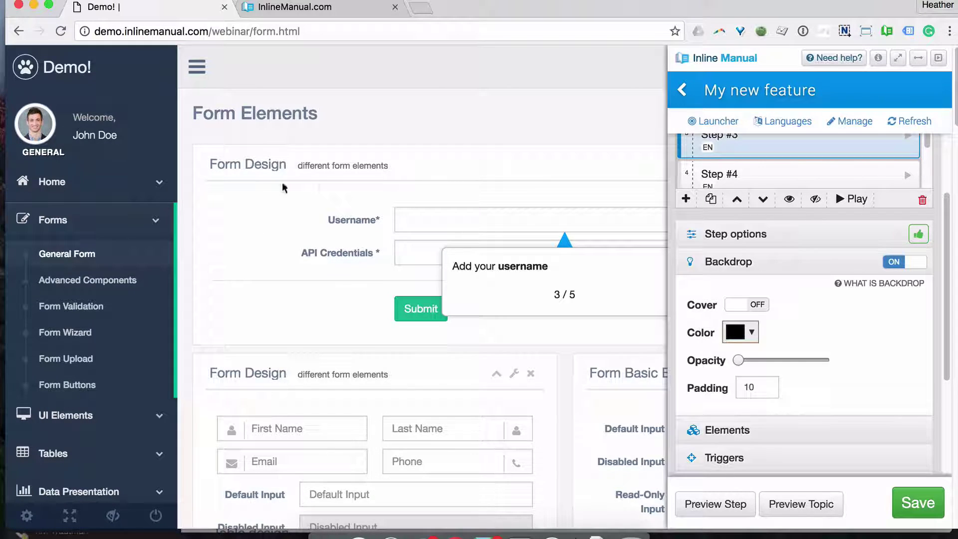
{"action": "left_click", "coordinate": [474, 222]}
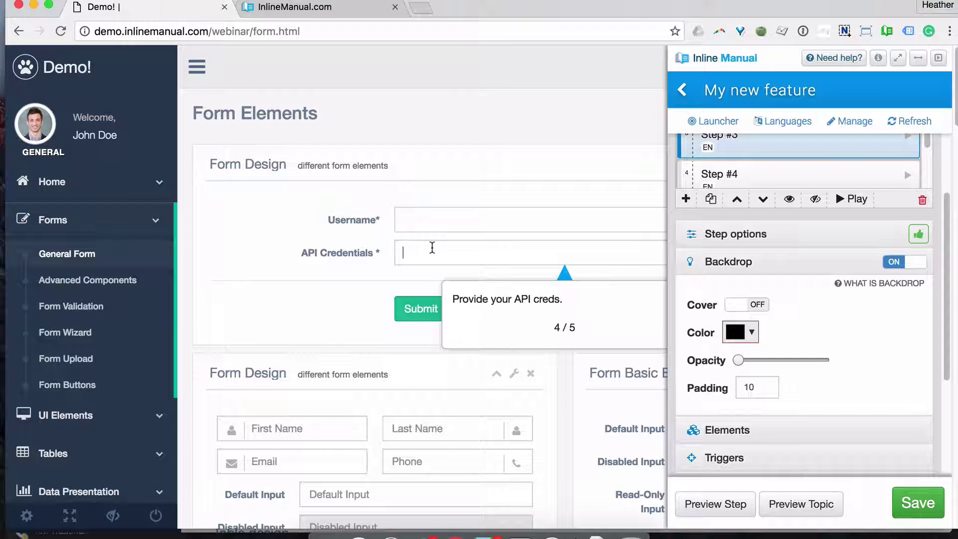
{"action": "left_click", "coordinate": [432, 223]}
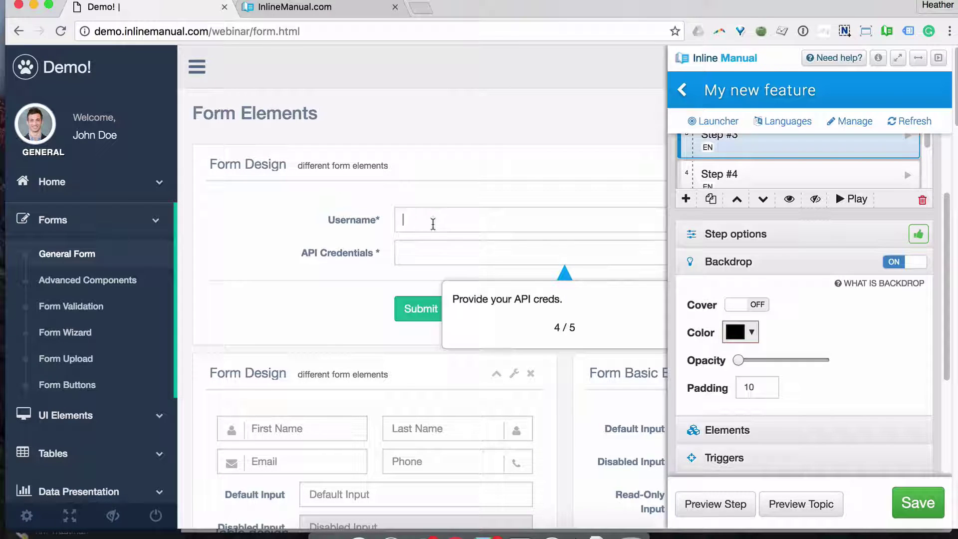
Step: Turn on the backdrop for Step #4, override its default appearance with the lowest opacity, and save the topic
{"action": "left_click", "coordinate": [815, 171]}
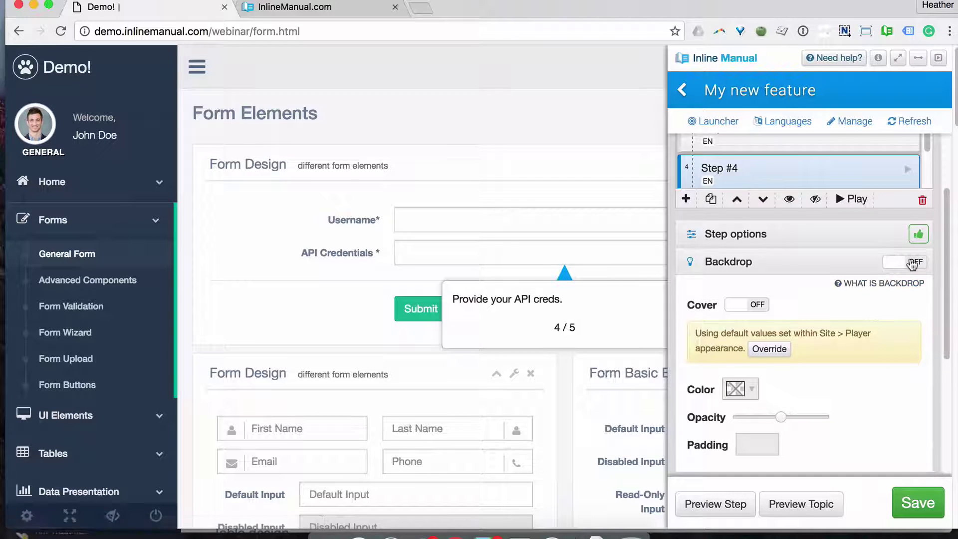
{"action": "left_click", "coordinate": [911, 263]}
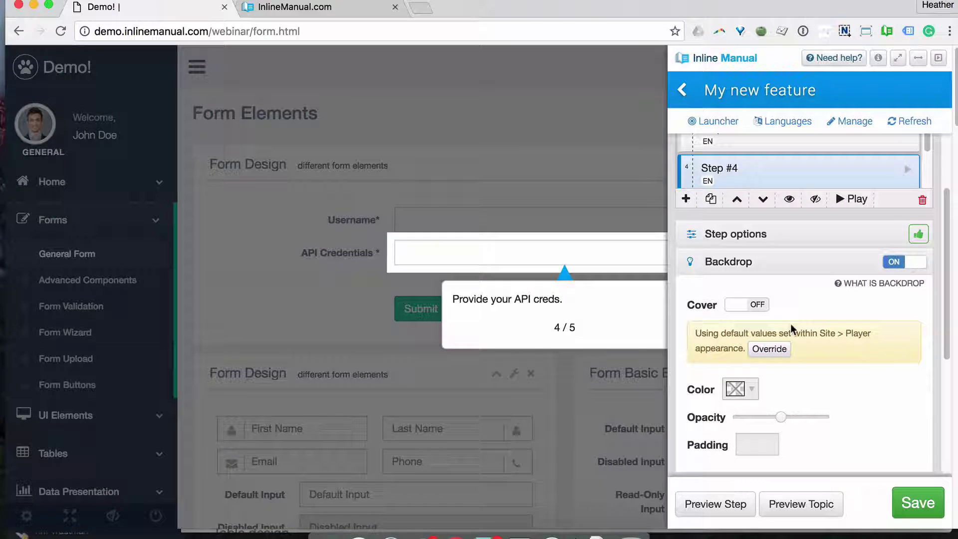
{"action": "left_click", "coordinate": [770, 349]}
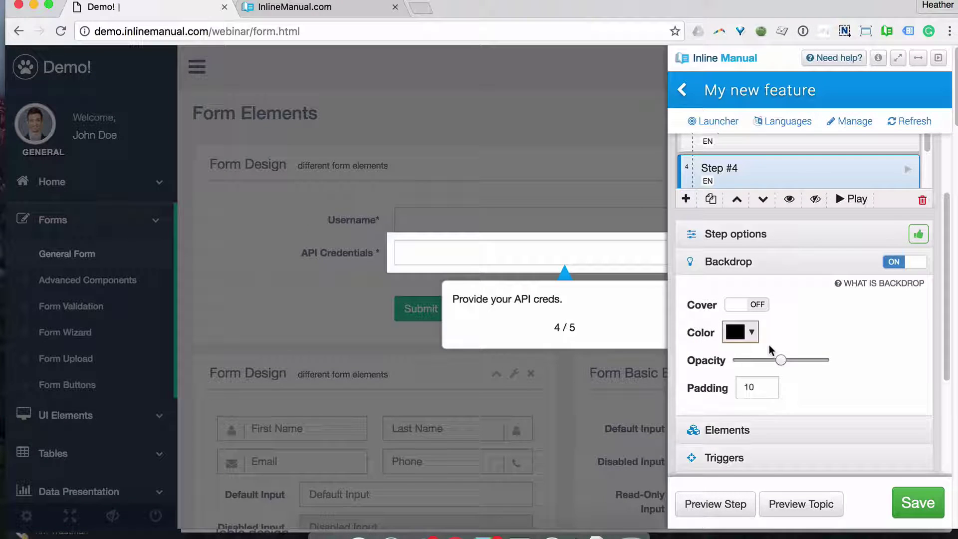
{"action": "left_click_drag", "start_coordinate": [778, 359], "coordinate": [737, 359]}
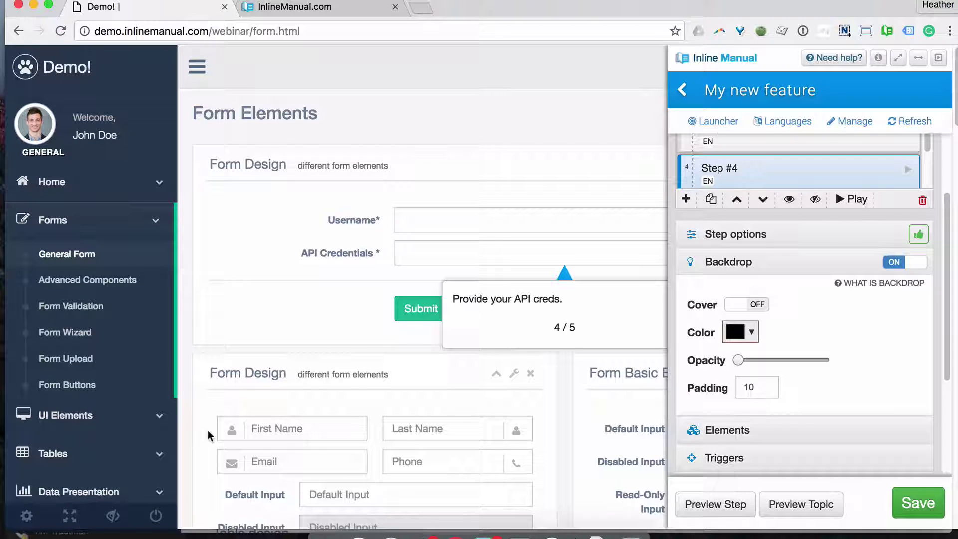
{"action": "left_click", "coordinate": [914, 506]}
Step: Switch to AnyMeeting to read the attendees' chat questions, and return to the demo page in Chrome
{"action": "left_click", "coordinate": [520, 536]}
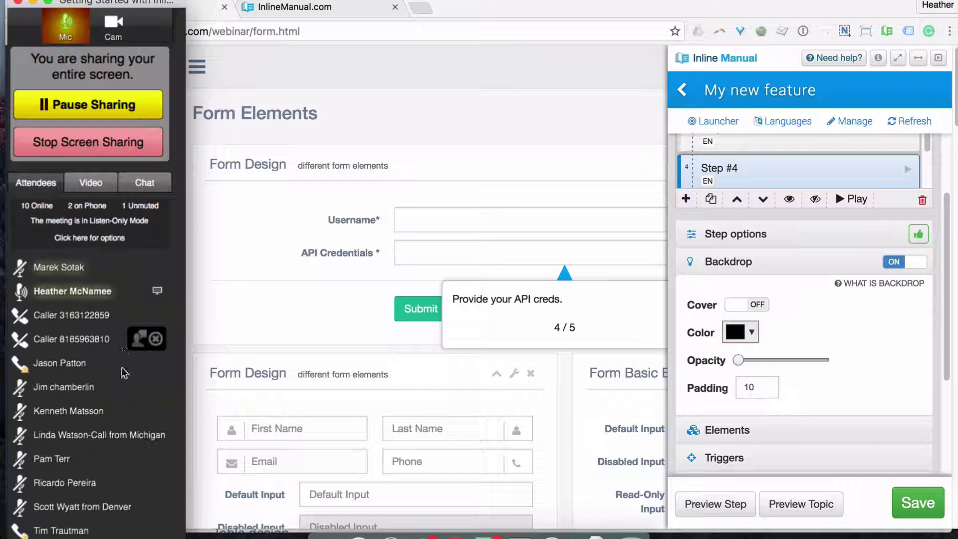
{"action": "left_click", "coordinate": [138, 190]}
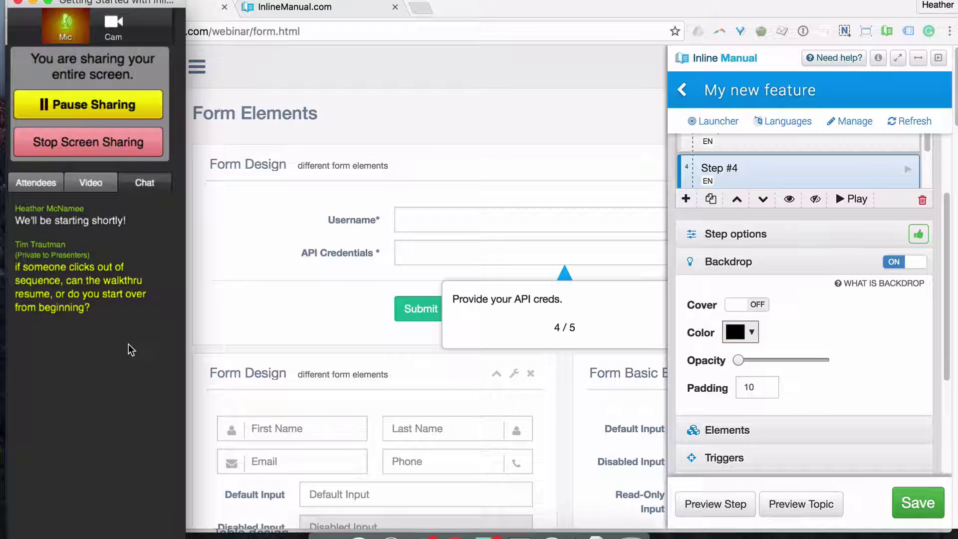
{"action": "left_click", "coordinate": [247, 307]}
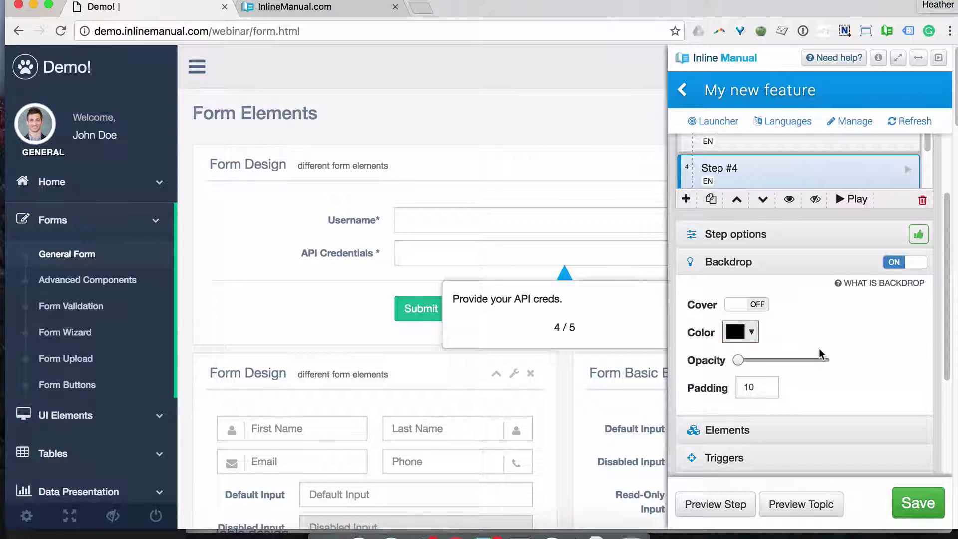
Step: Return to the greatstuff.dev topic list, and try the "Let's go on the tour!" button of the Release notes article in Safari
{"action": "left_click", "coordinate": [681, 92]}
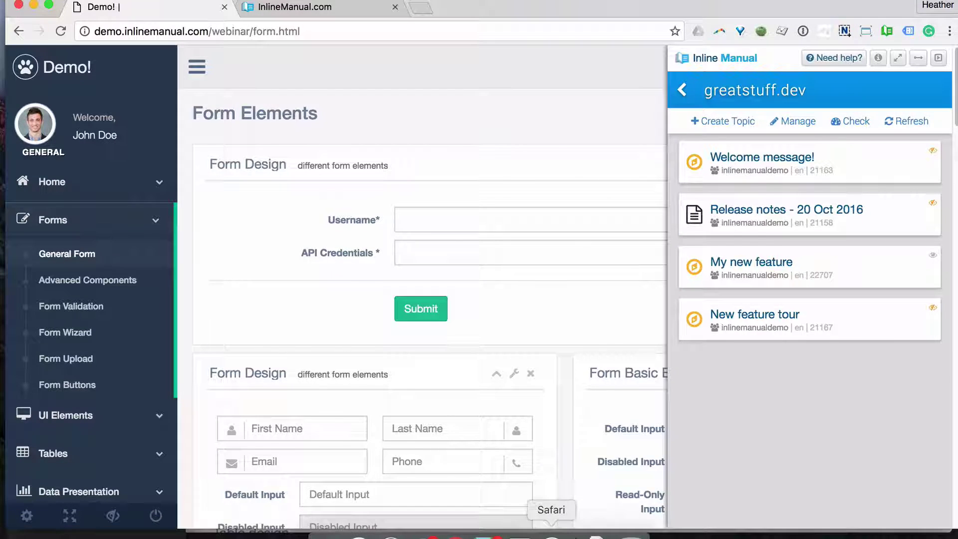
{"action": "left_click", "coordinate": [552, 536]}
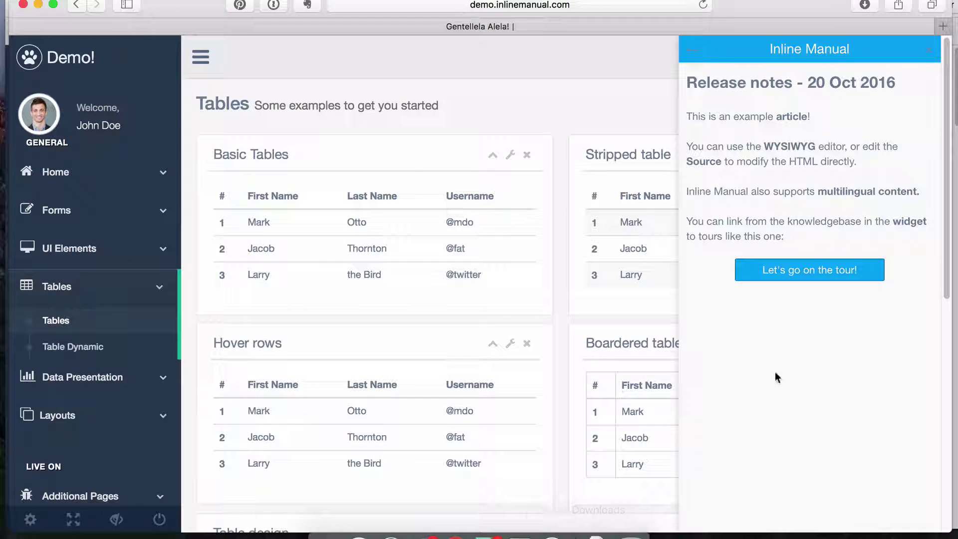
{"action": "left_click", "coordinate": [811, 273]}
{"action": "triple_click", "coordinate": [812, 273]}
{"action": "left_click", "coordinate": [852, 239]}
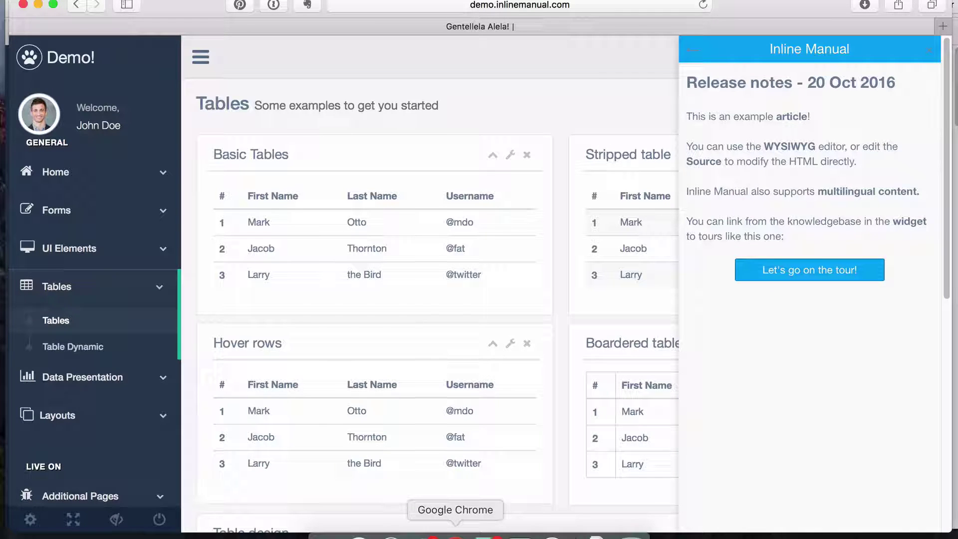
Step: In Chrome, link the "Let's go on the tour!" button in "Release notes - 20 Oct 2016" to the topic "My new feature", and save
{"action": "left_click", "coordinate": [455, 533]}
{"action": "left_click", "coordinate": [781, 208]}
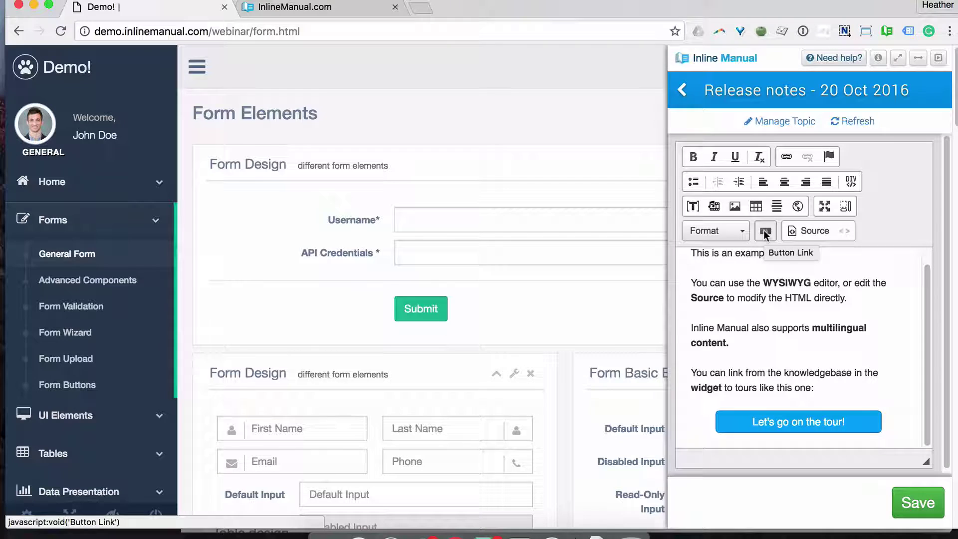
{"action": "double_click", "coordinate": [818, 420]}
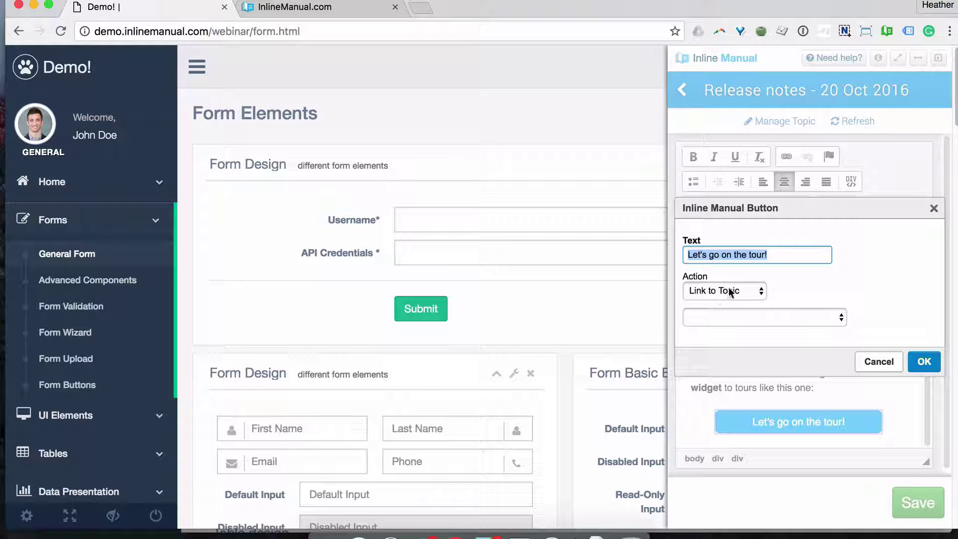
{"action": "left_click", "coordinate": [729, 293]}
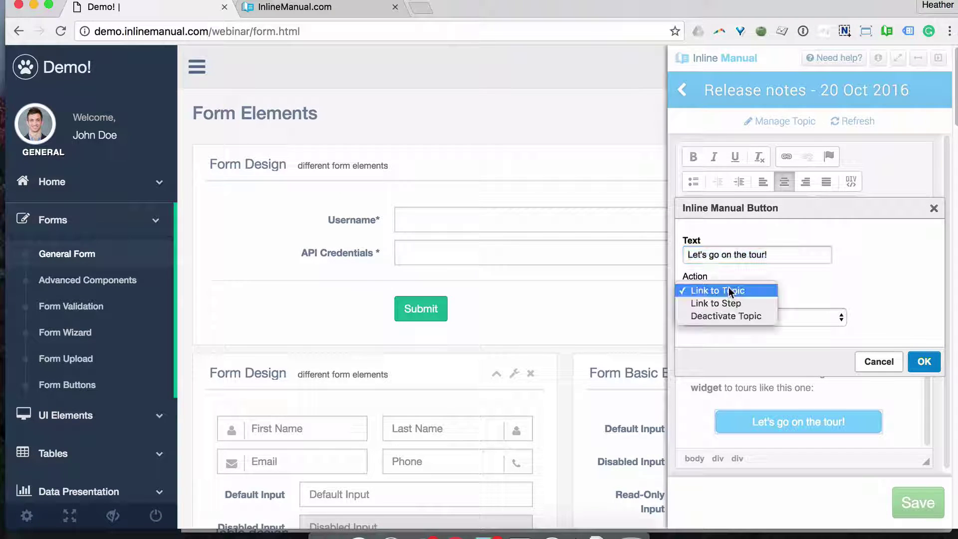
{"action": "left_click", "coordinate": [754, 290]}
{"action": "left_click", "coordinate": [786, 313]}
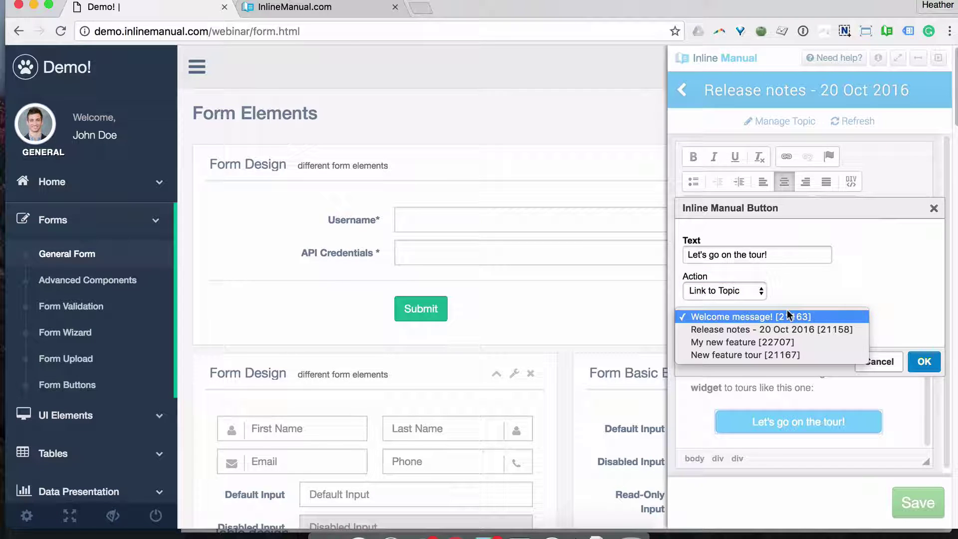
{"action": "left_click", "coordinate": [781, 343]}
{"action": "left_click", "coordinate": [916, 359]}
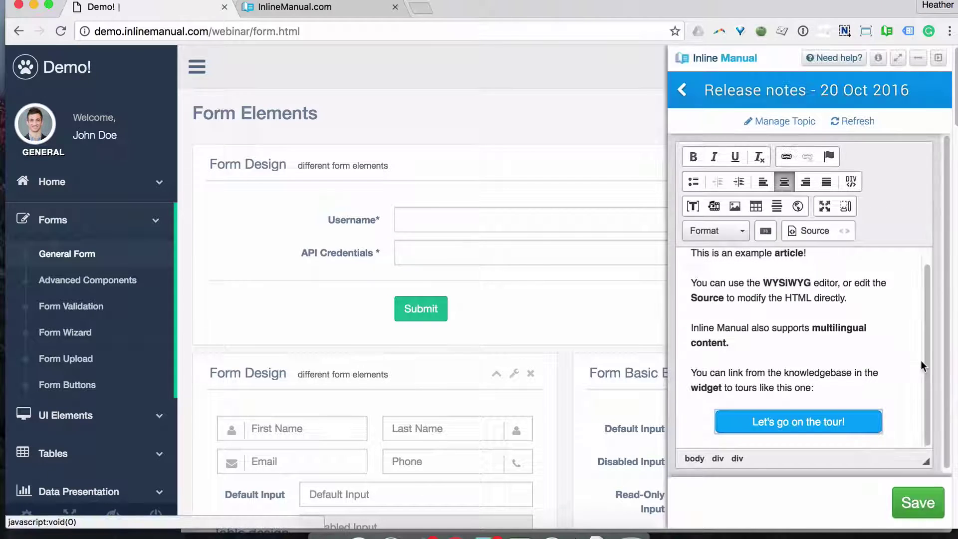
{"action": "left_click", "coordinate": [910, 502]}
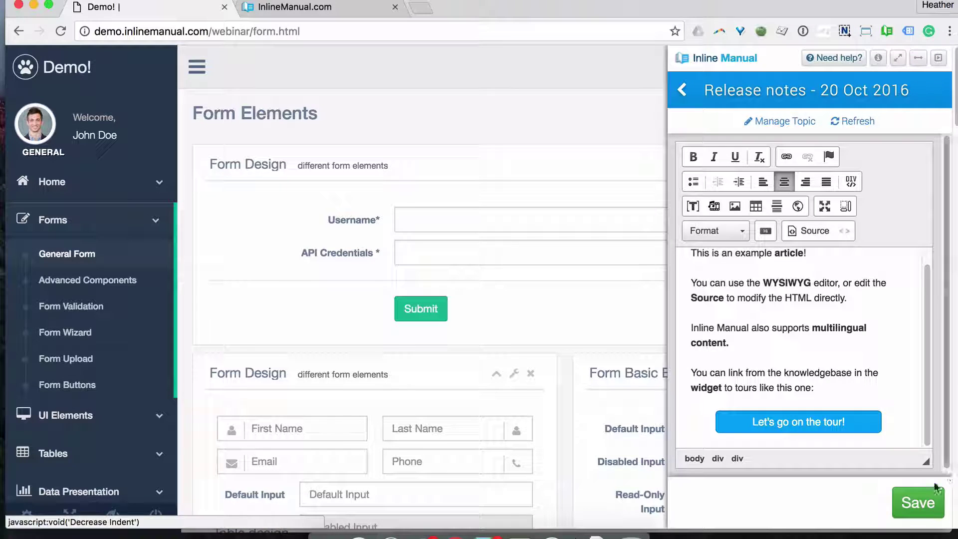
Step: Save the Release notes article again, return to the topic list, and close the authoring tool
{"action": "left_click", "coordinate": [928, 502]}
{"action": "left_click", "coordinate": [678, 89]}
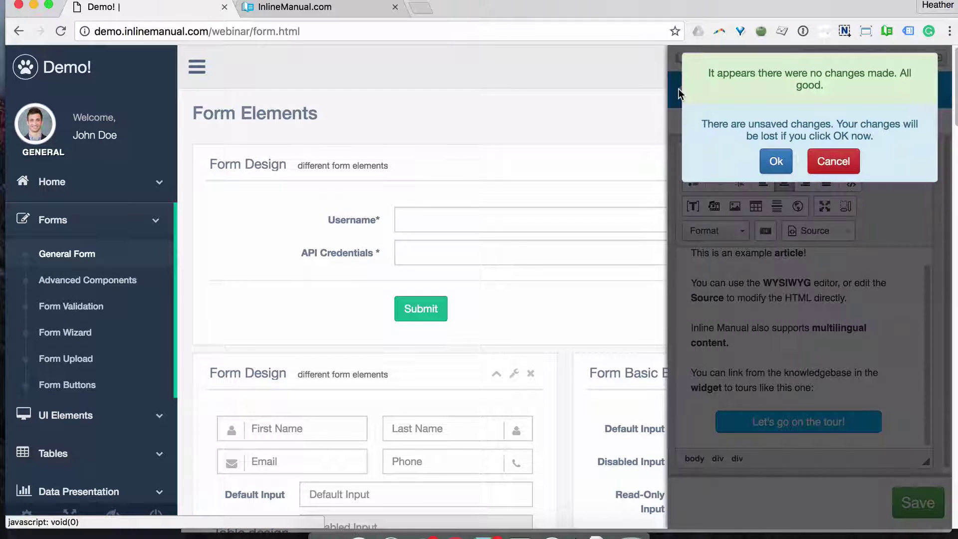
{"action": "left_click", "coordinate": [775, 161]}
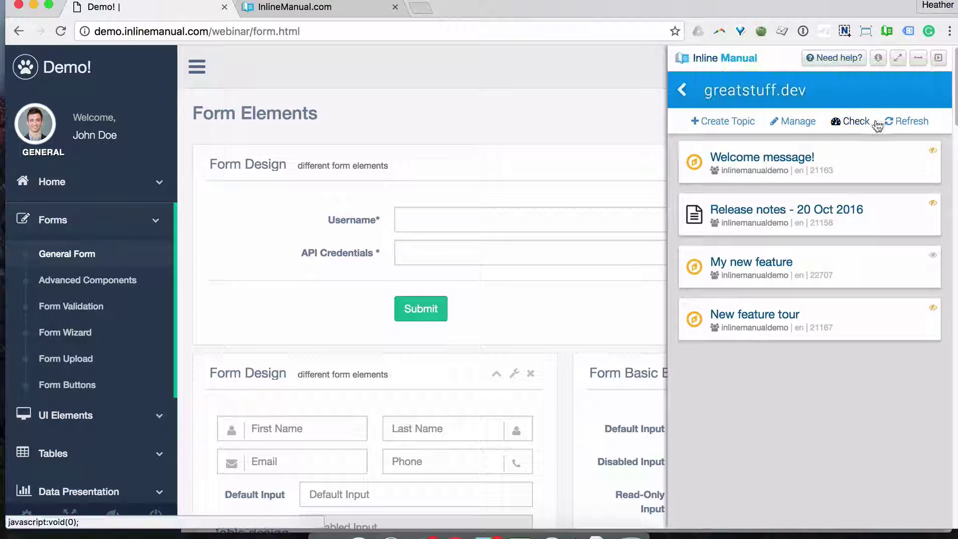
{"action": "left_click", "coordinate": [908, 31]}
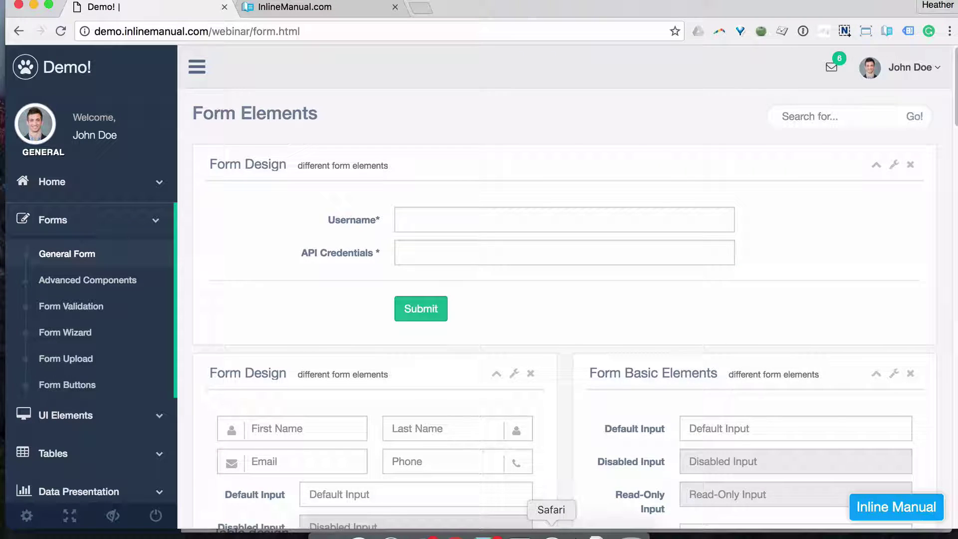
Step: Switch to Safari and try the article's "Let's go on the tour!" button again
{"action": "left_click", "coordinate": [551, 532]}
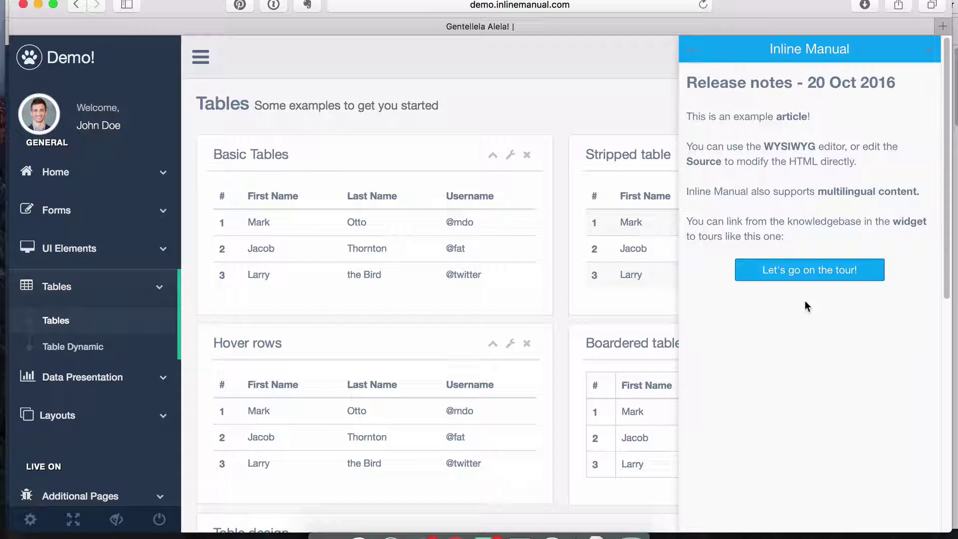
{"action": "left_click", "coordinate": [808, 274]}
Step: Copy the demo Tables page address and load it in a new private Safari window
{"action": "left_click", "coordinate": [579, 5]}
{"action": "key", "text": "super+c"}
{"action": "left_click", "coordinate": [266, 64]}
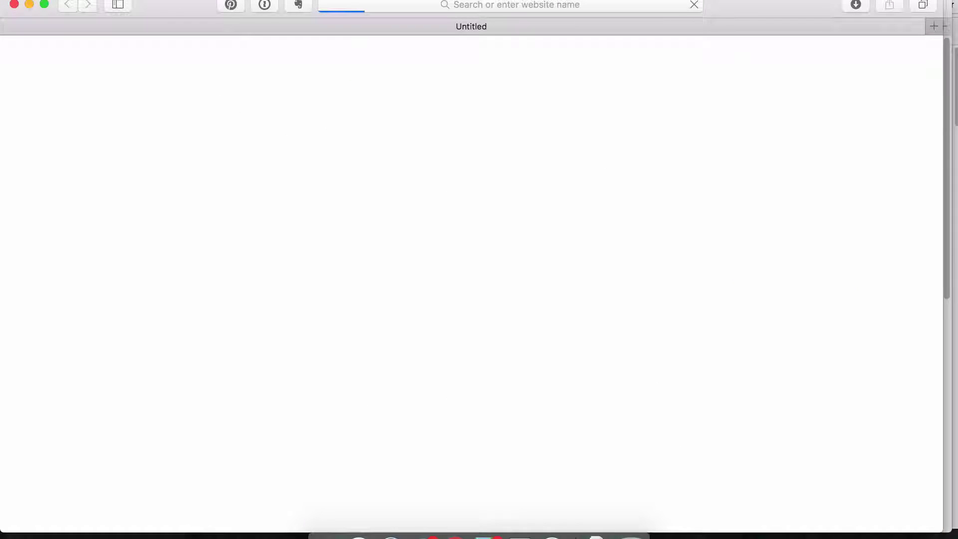
{"action": "left_click", "coordinate": [89, 0]}
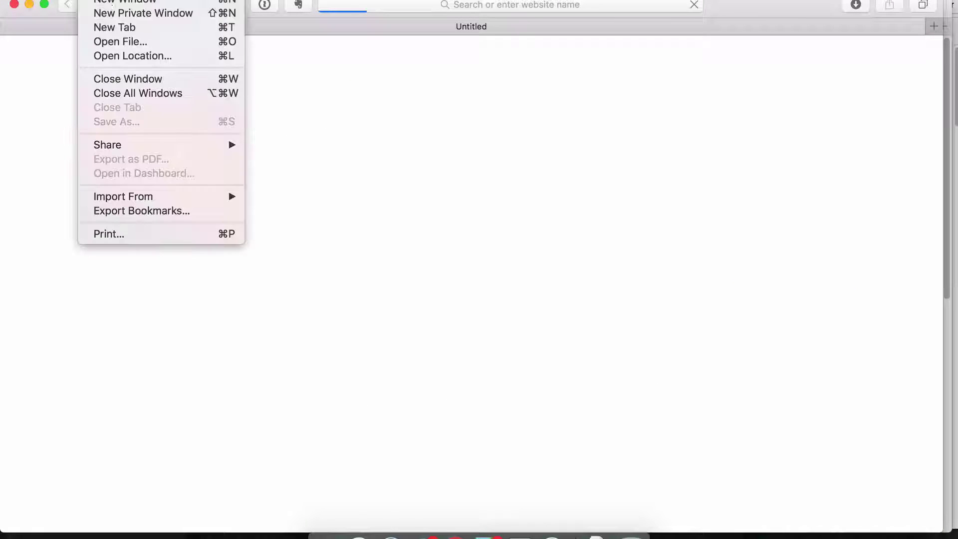
{"action": "left_click", "coordinate": [451, 23]}
{"action": "key", "text": "super+shift+n"}
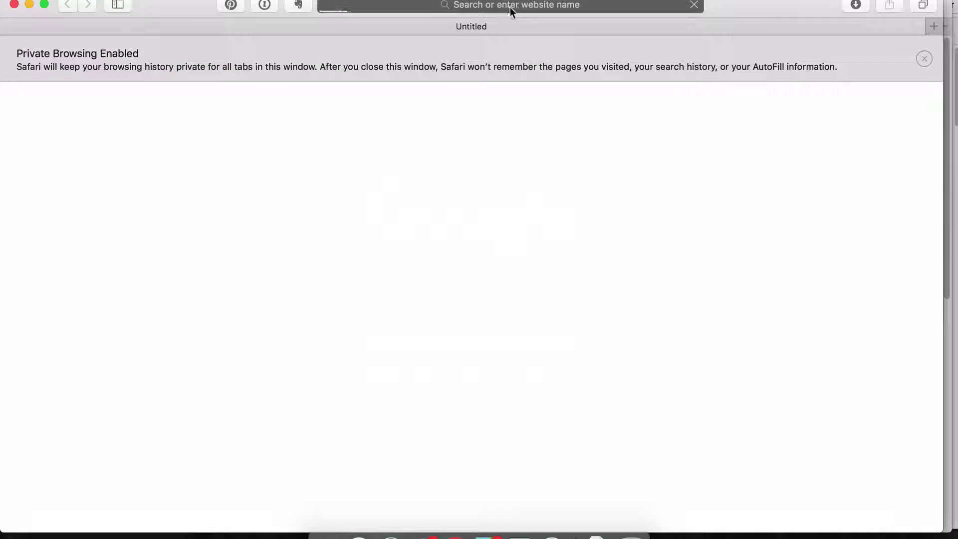
{"action": "left_click", "coordinate": [510, 7]}
{"action": "key", "text": "super+v"}
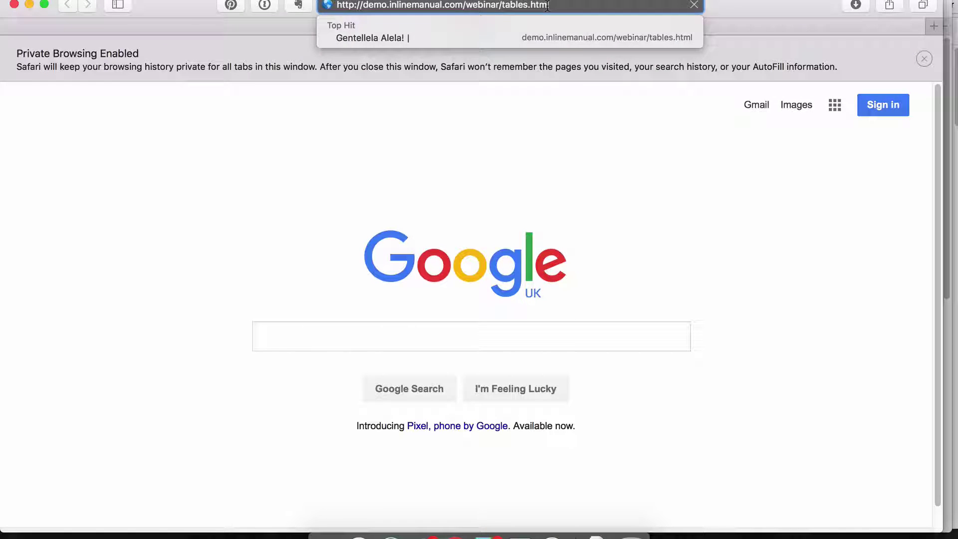
{"action": "key", "text": "Return"}
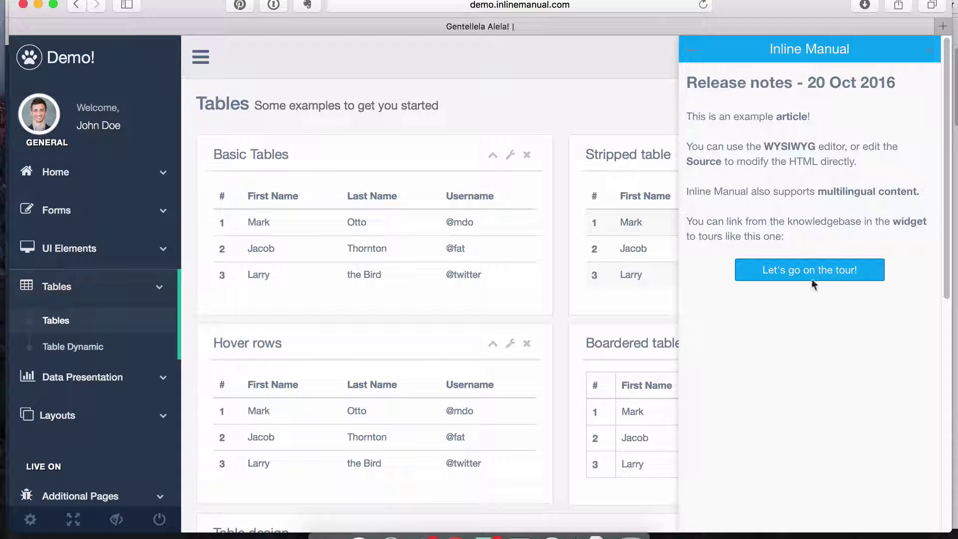
Step: Start the tour from the Release notes article, follow it through Forms and General Form to the API Credentials field, and open the Inline Manual widget
{"action": "left_click", "coordinate": [810, 271]}
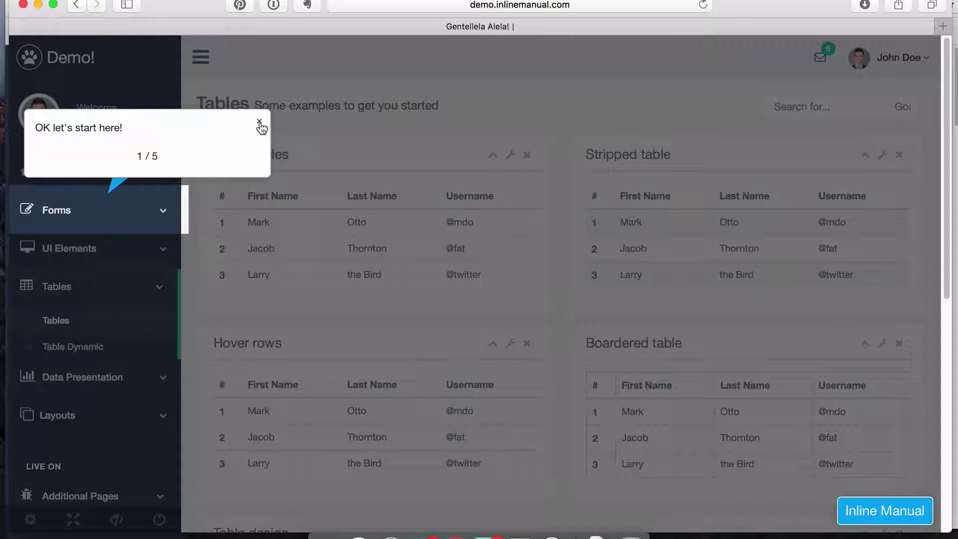
{"action": "left_click", "coordinate": [94, 210]}
{"action": "left_click", "coordinate": [81, 243]}
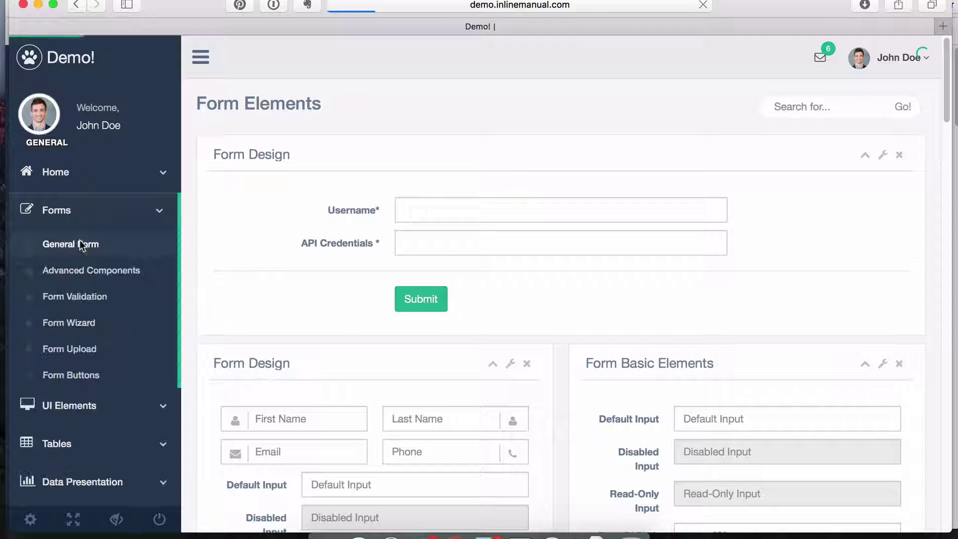
{"action": "key", "text": "Tab"}
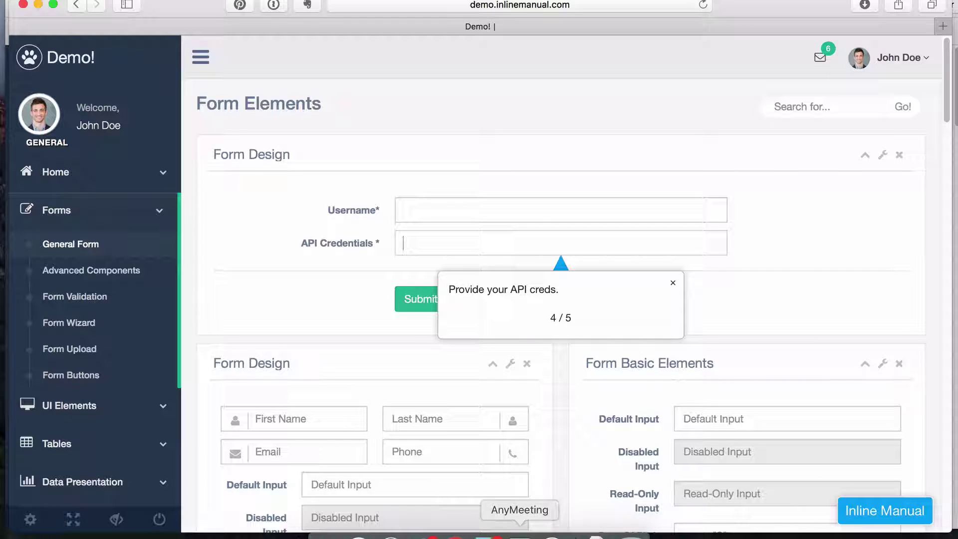
{"action": "left_click", "coordinate": [884, 511]}
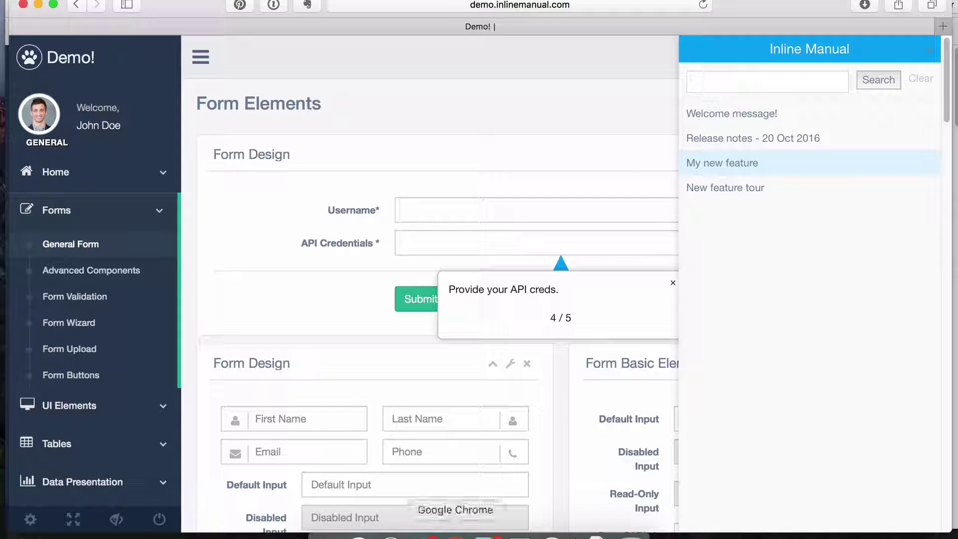
Step: Switch to Chrome, reopen the greatstuff.dev site, and move the Release notes - 20 Oct 2016 topic above Welcome message!
{"action": "left_click", "coordinate": [455, 537]}
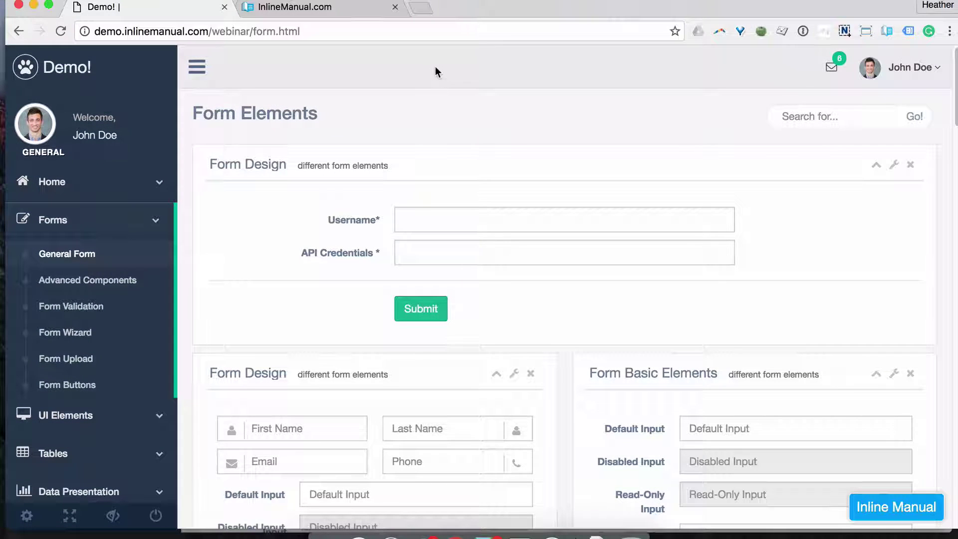
{"action": "left_click", "coordinate": [346, 8]}
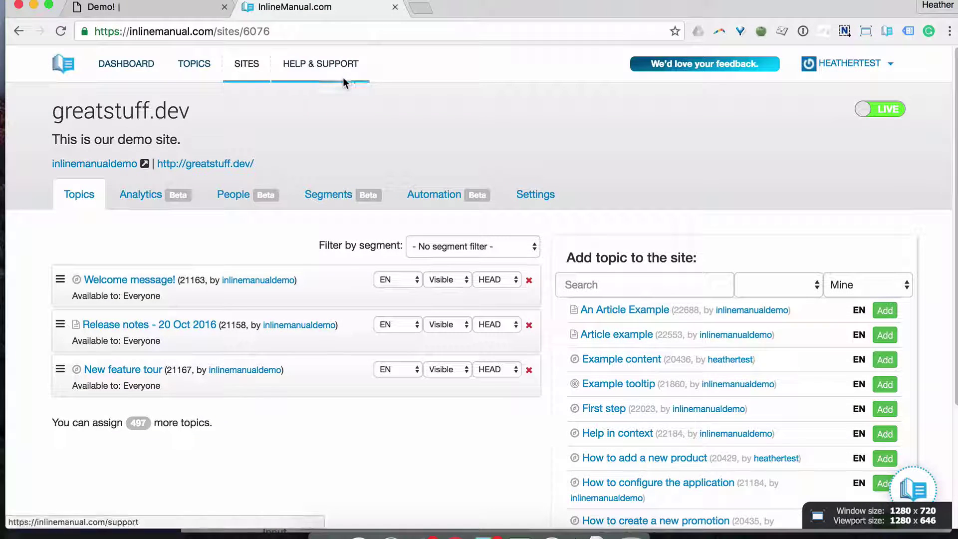
{"action": "left_click", "coordinate": [253, 68]}
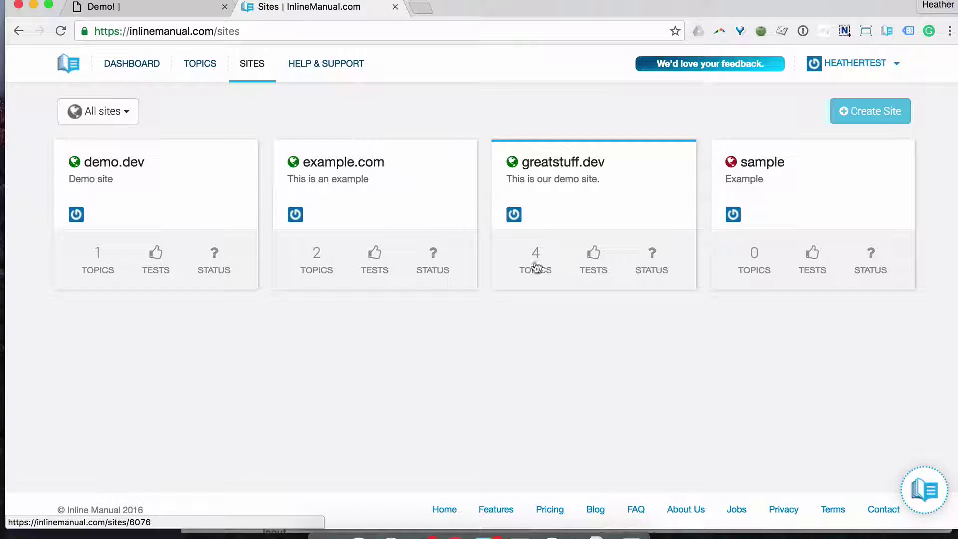
{"action": "left_click", "coordinate": [553, 166]}
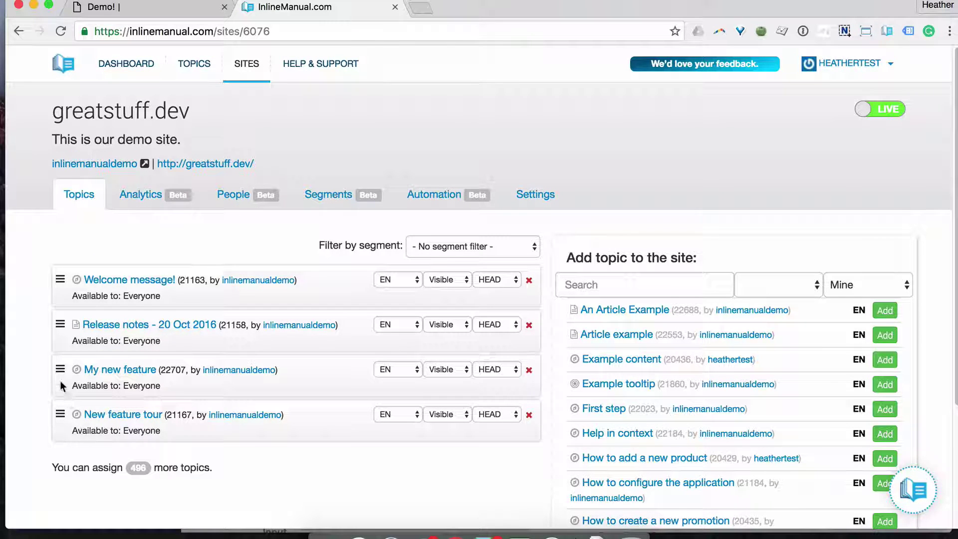
{"action": "left_click_drag", "start_coordinate": [60, 324], "coordinate": [60, 300]}
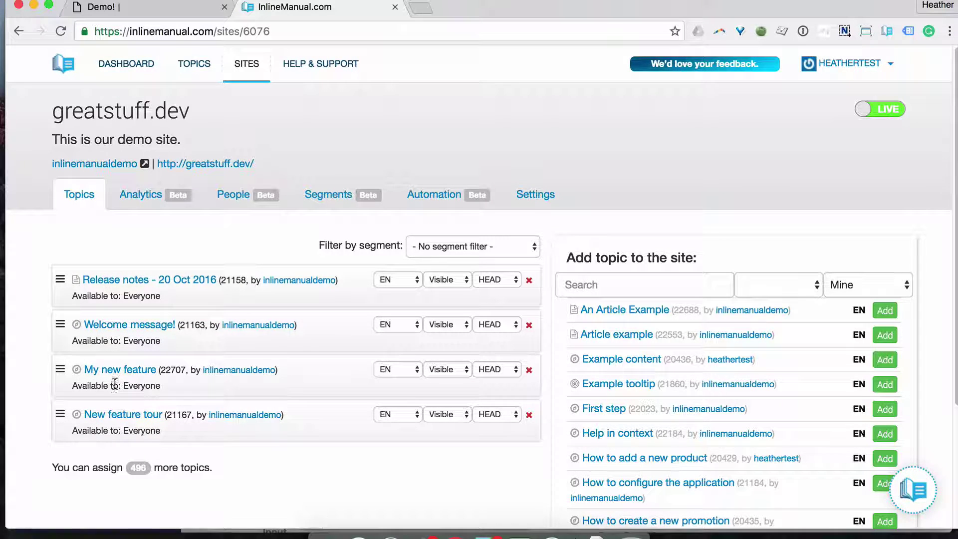
Step: Set the visibility of the My new feature topic to Hidden on the greatstuff.dev site
{"action": "left_click", "coordinate": [444, 369]}
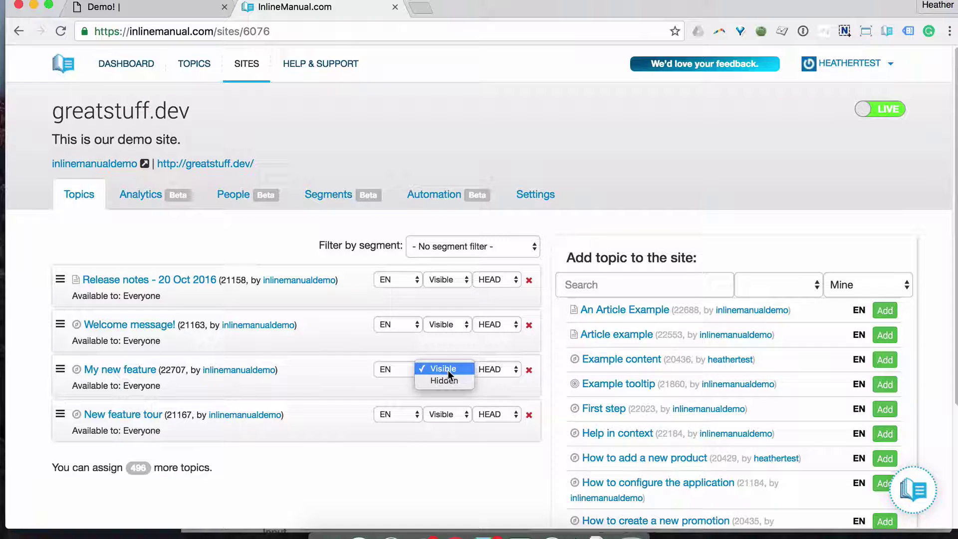
{"action": "key", "text": "Escape"}
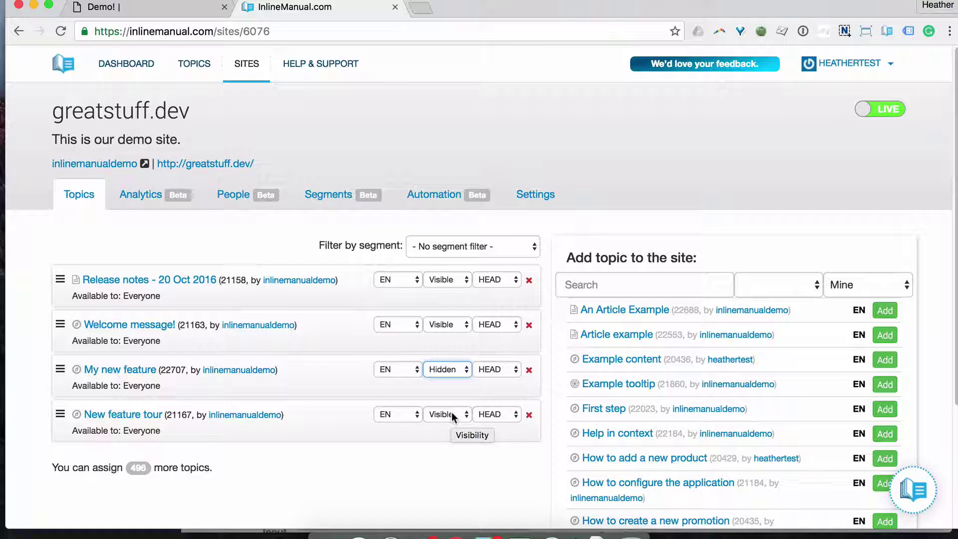
{"action": "left_click", "coordinate": [432, 463]}
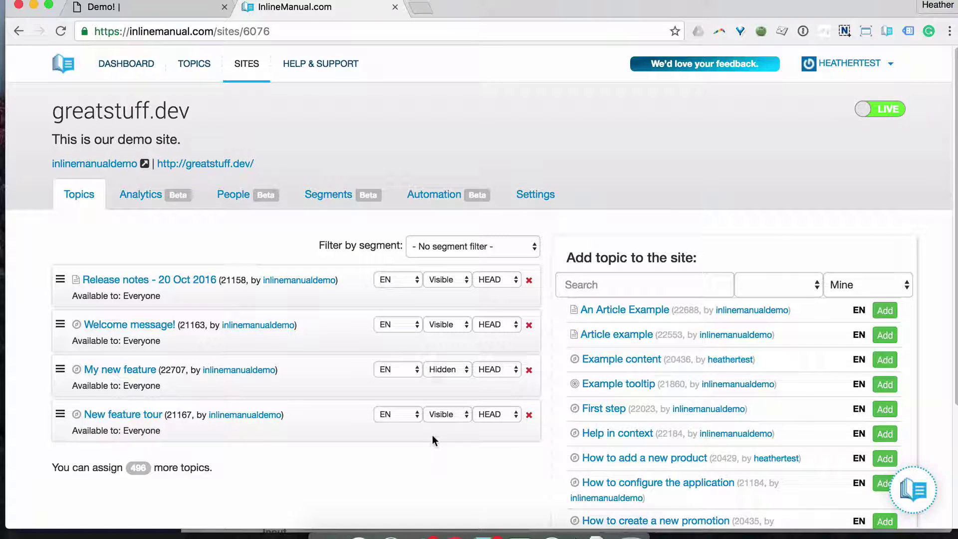
{"action": "left_click", "coordinate": [459, 369]}
{"action": "left_click", "coordinate": [453, 394]}
{"action": "key", "text": "ctrl+Right"}
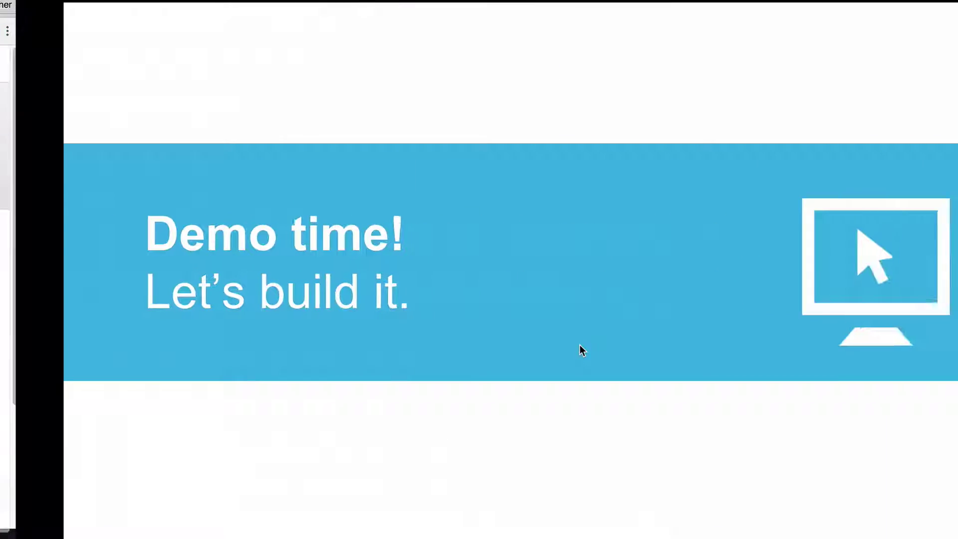
{"action": "key", "text": "Right"}
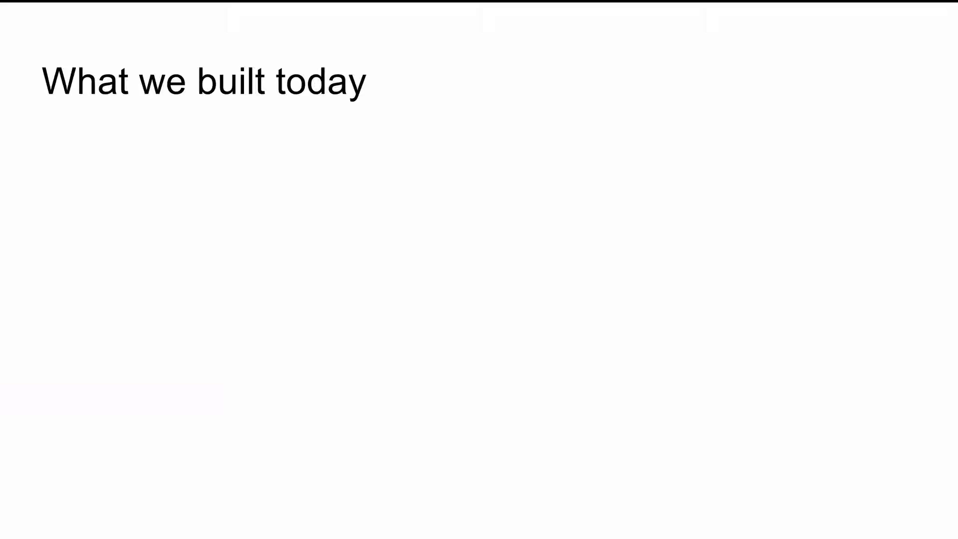
{"action": "key", "text": "Right"}
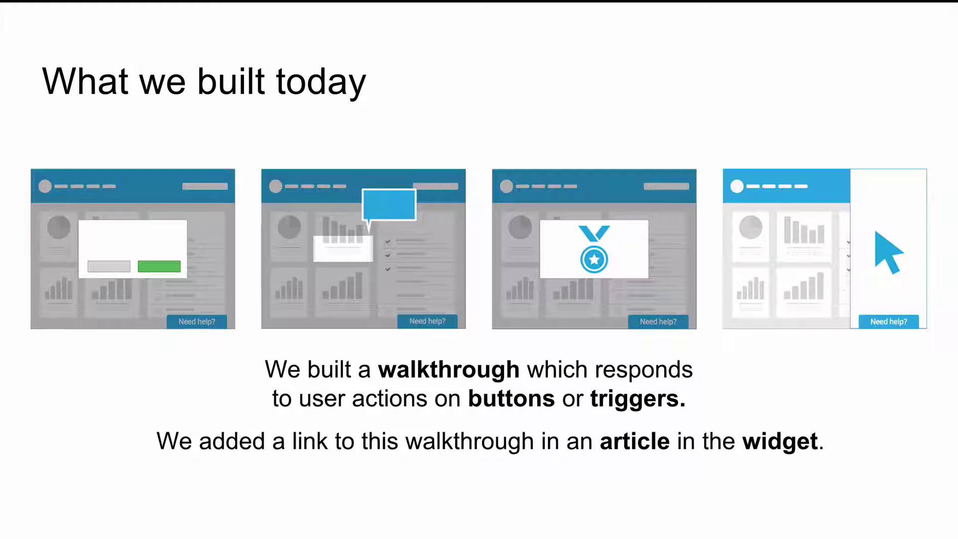
Step: Return from the slides to Chrome, open the My new feature topic page, and select its web address
{"action": "key", "text": "ctrl+Left"}
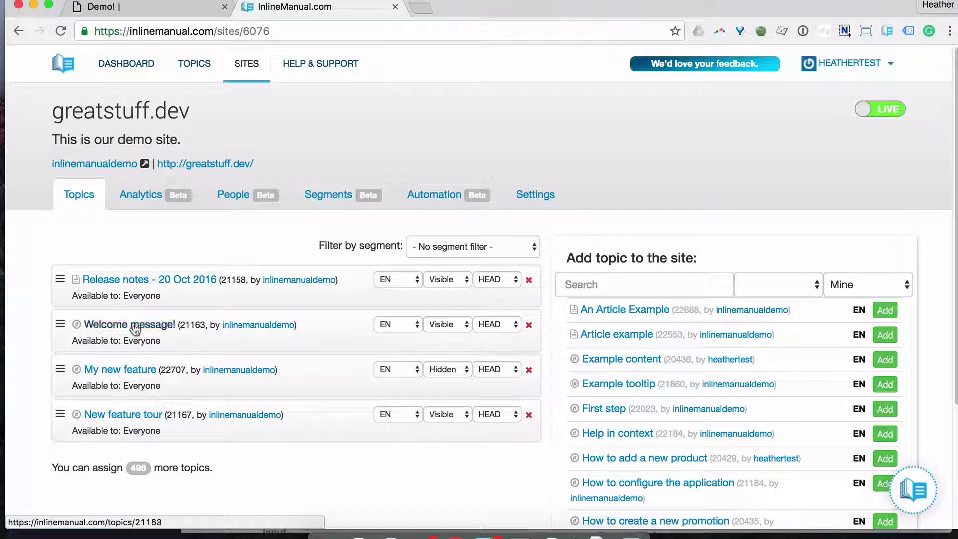
{"action": "left_click", "coordinate": [131, 372]}
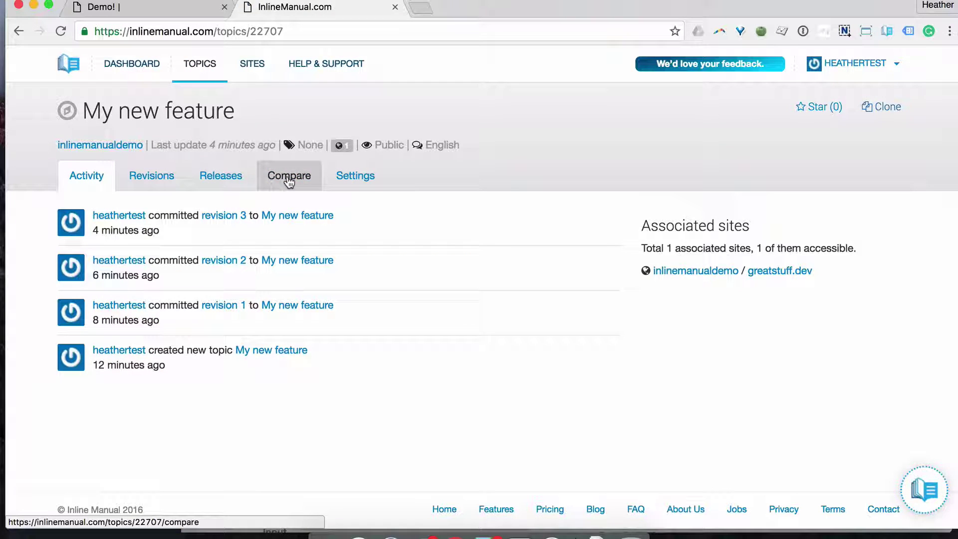
{"action": "left_click", "coordinate": [263, 33]}
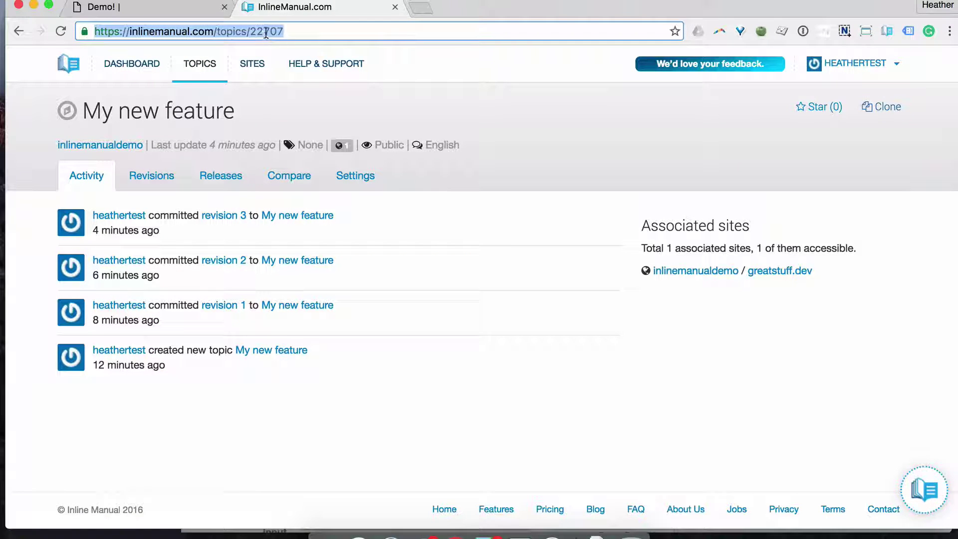
Step: Load help.inlinemanual.com in a new tab and place the cursor in the Help Center's search field
{"action": "left_click", "coordinate": [419, 8]}
{"action": "type", "text": "help.inlinemanual.com"}
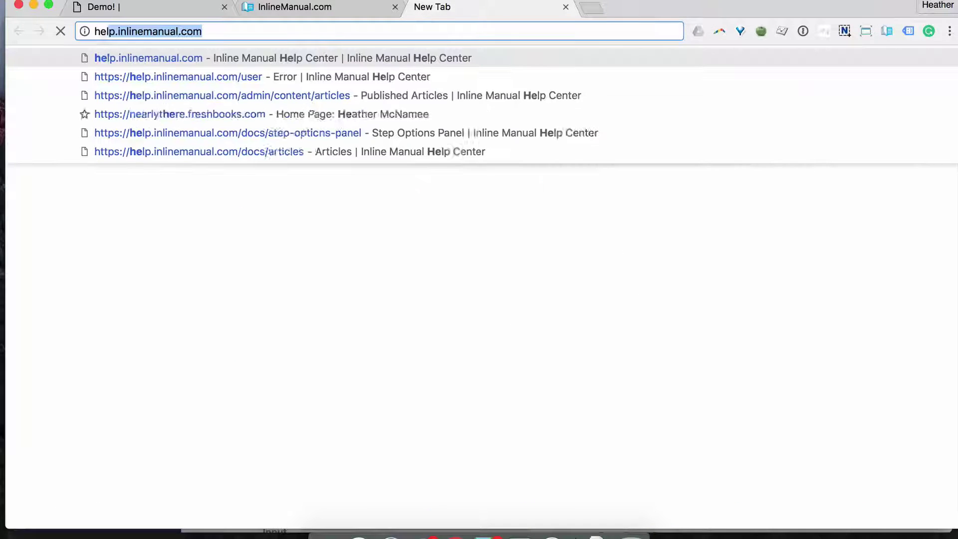
{"action": "key", "text": "Return"}
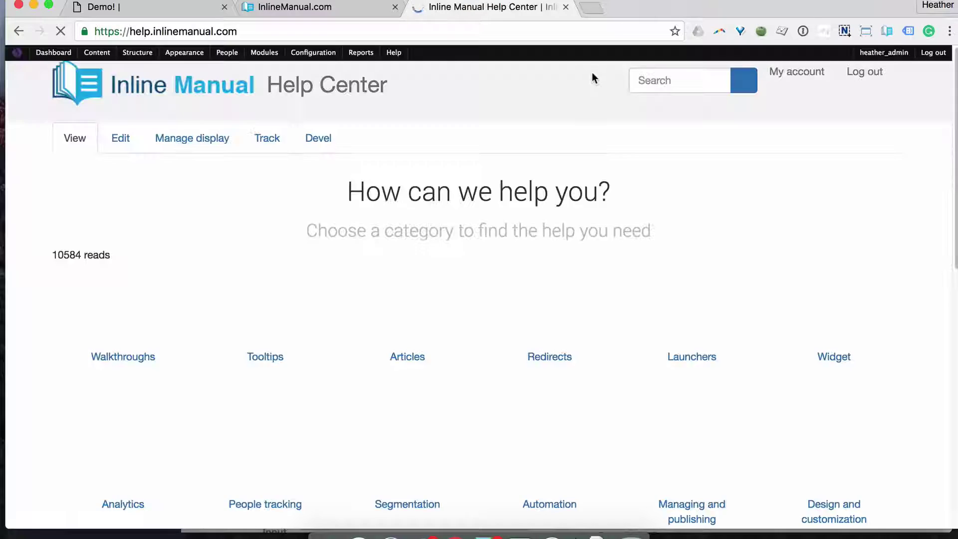
{"action": "left_click", "coordinate": [675, 91]}
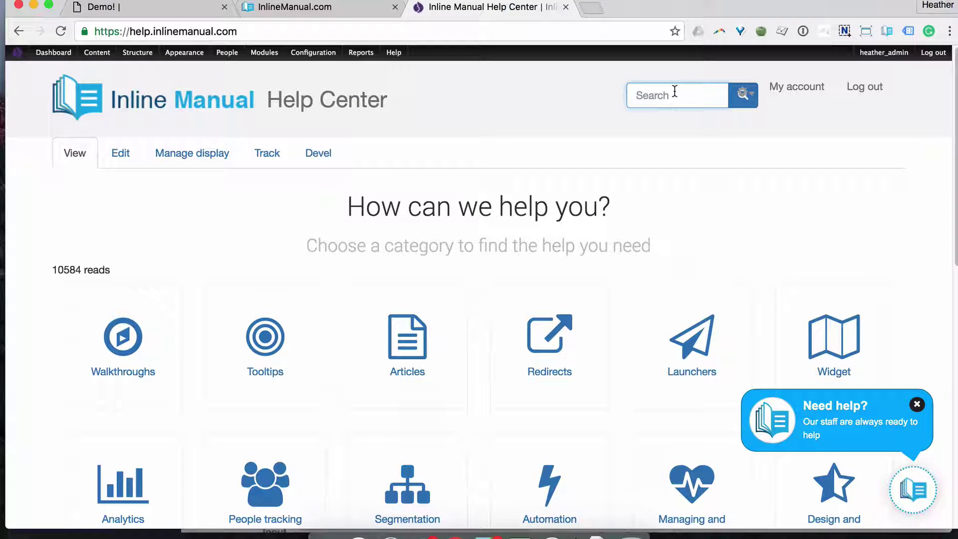
Step: Search the Help Center for "custom link" and read the article "Custom link to trigger widget with topic list"
{"action": "type", "text": "cust"}
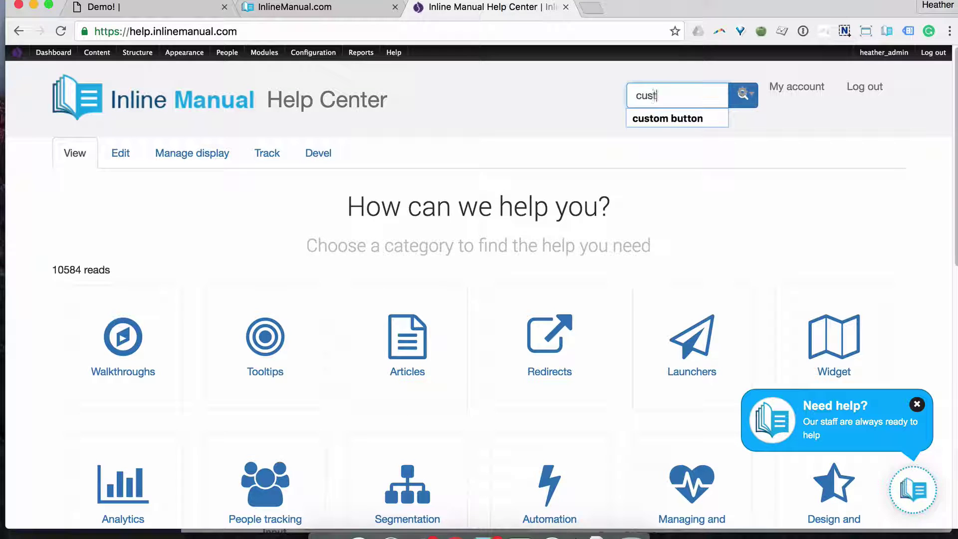
{"action": "type", "text": "om link"}
{"action": "key", "text": "Return"}
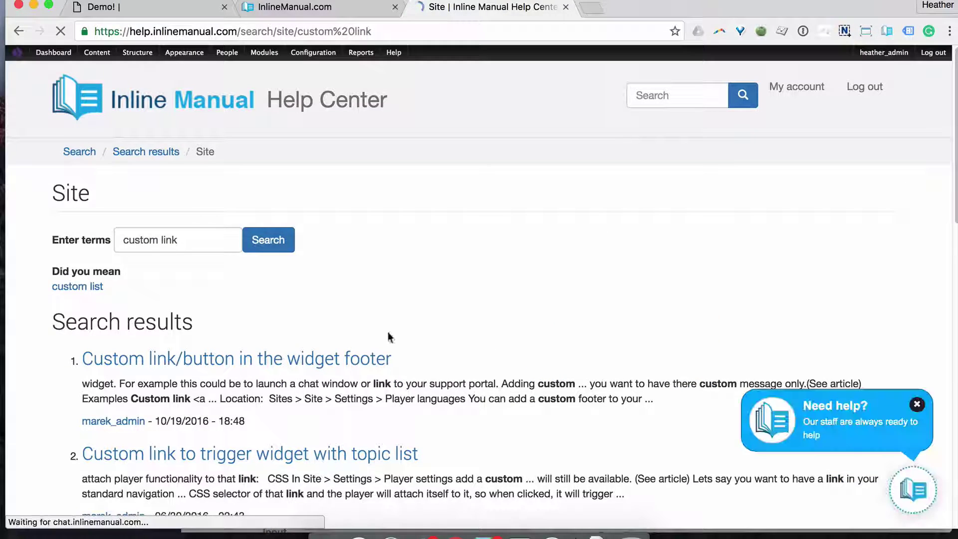
{"action": "scroll", "coordinate": [394, 324], "scroll_direction": "down", "scroll_amount": 3}
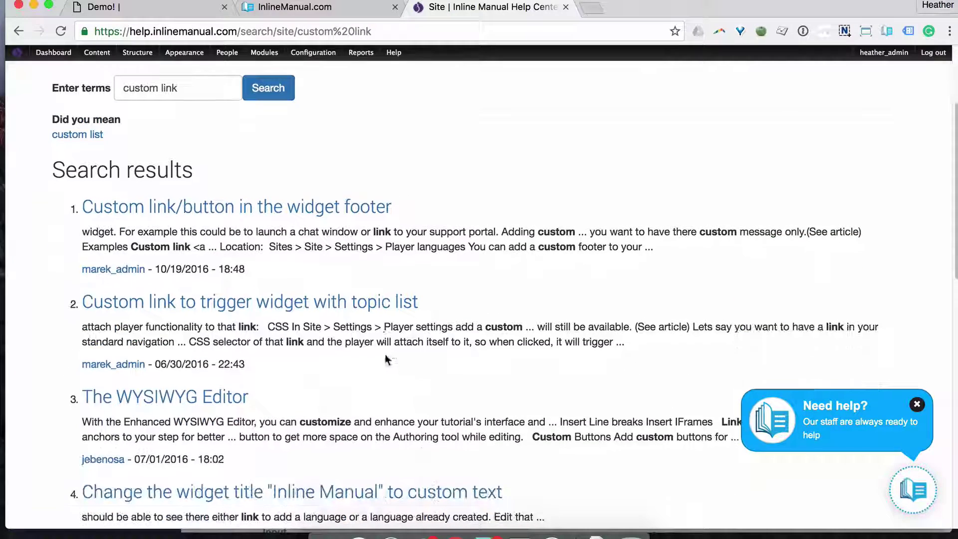
{"action": "left_click", "coordinate": [381, 304]}
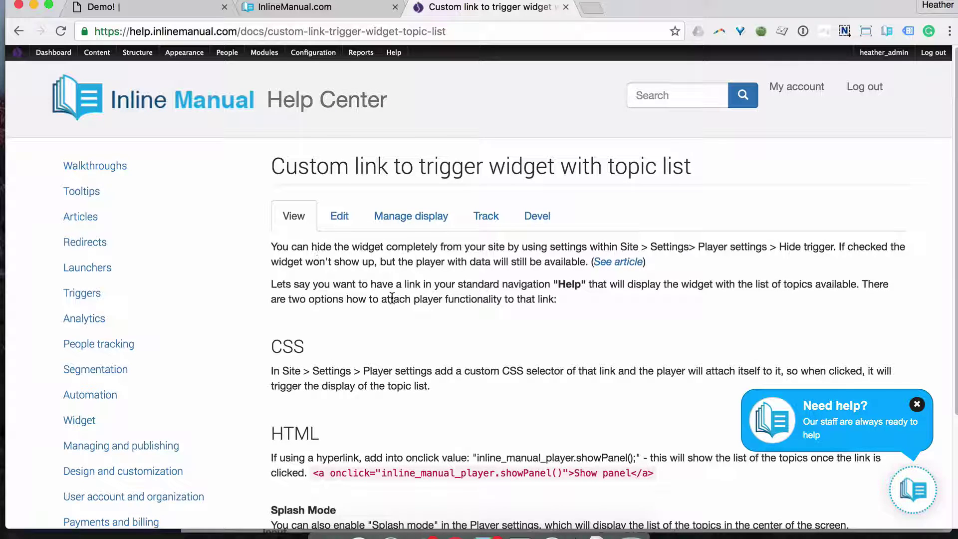
{"action": "scroll", "coordinate": [418, 299], "scroll_direction": "down", "scroll_amount": 3}
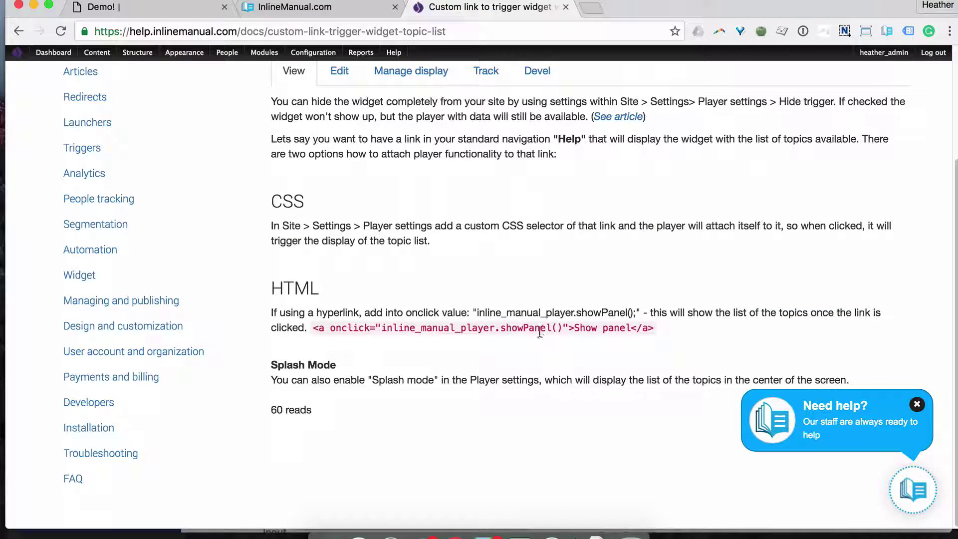
{"action": "scroll", "coordinate": [540, 333], "scroll_direction": "up", "scroll_amount": 2}
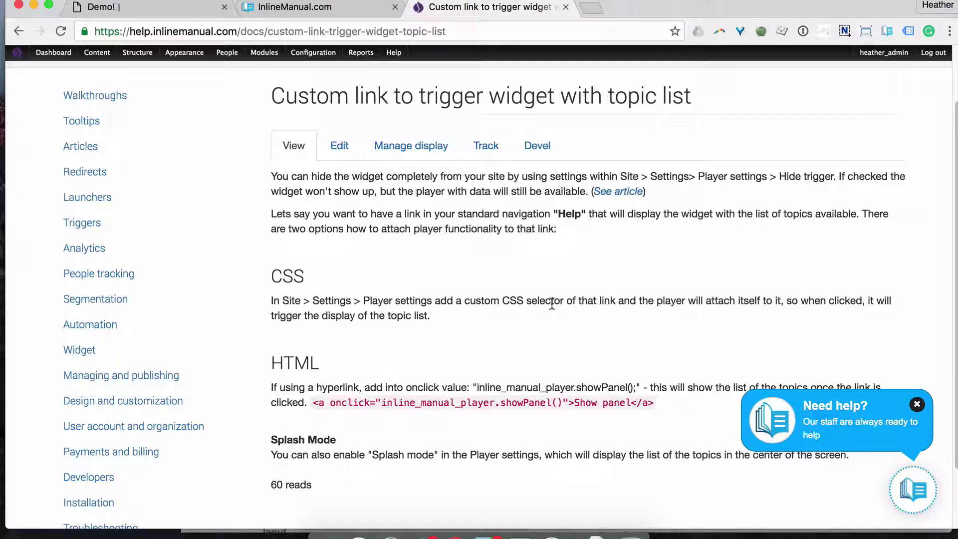
Step: Open the "How to launch a Topic" article under Launchers and highlight the example imTopic URL in its Launch via Link section
{"action": "left_click", "coordinate": [107, 204]}
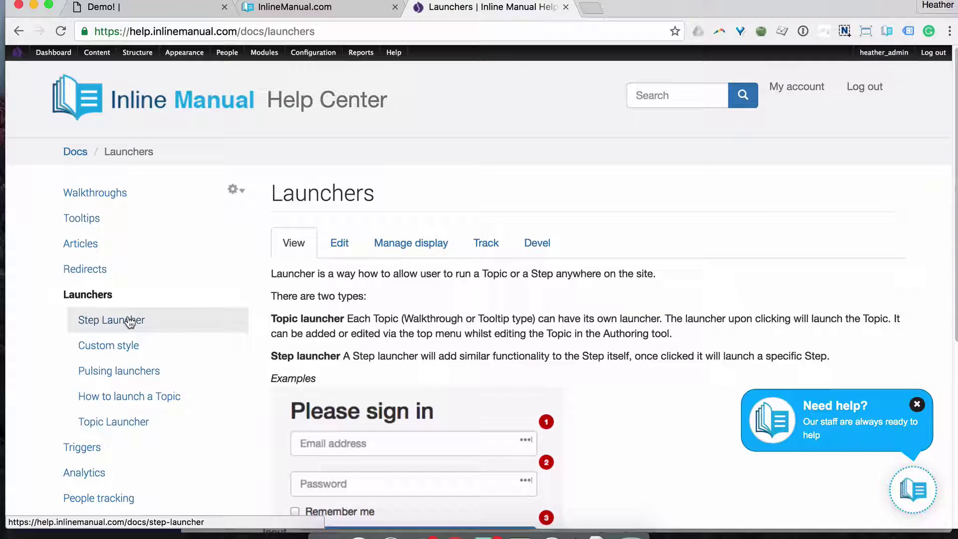
{"action": "left_click", "coordinate": [143, 398]}
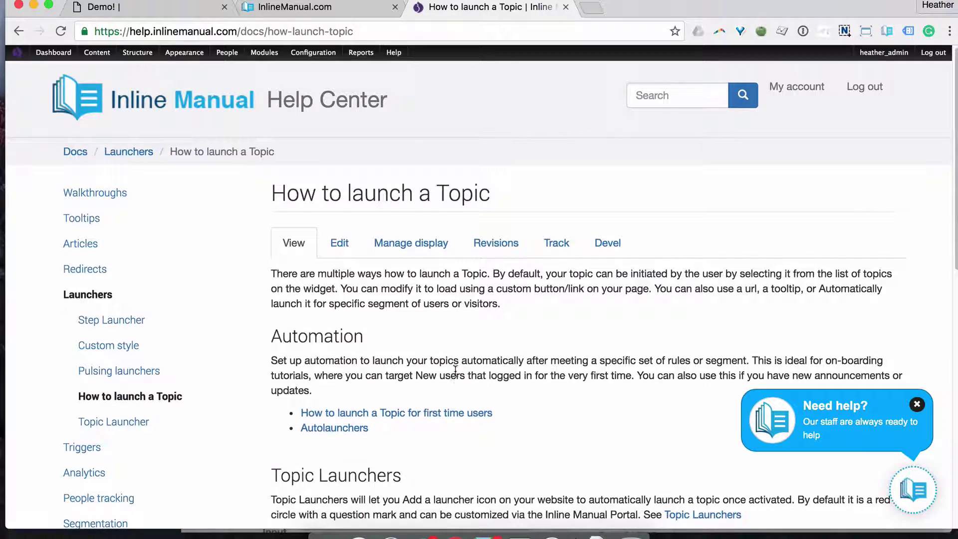
{"action": "scroll", "coordinate": [454, 367], "scroll_direction": "down", "scroll_amount": 5}
{"action": "scroll", "coordinate": [454, 365], "scroll_direction": "down", "scroll_amount": 3}
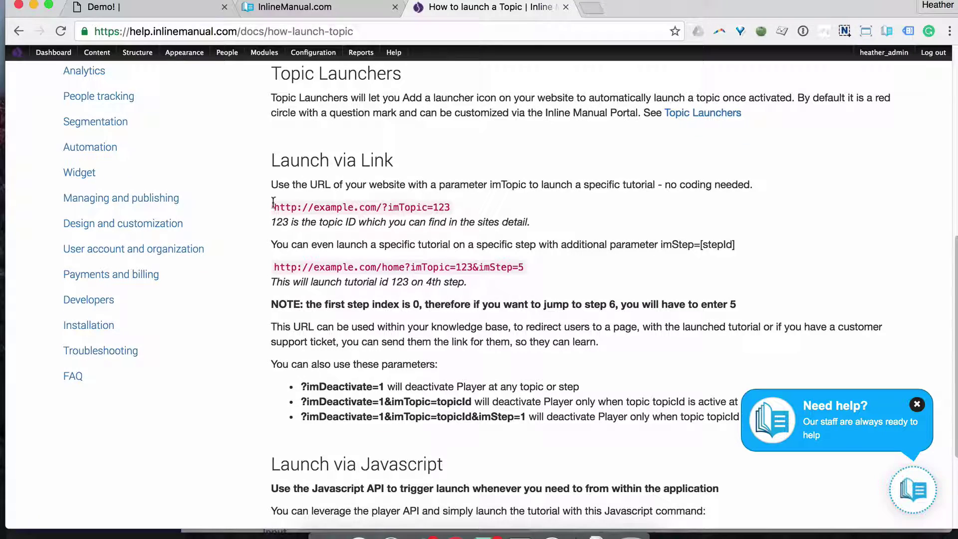
{"action": "left_click_drag", "start_coordinate": [273, 207], "coordinate": [450, 202]}
Step: In the Inline Manual portal, highlight the topic ID in the My new feature address, and the Welcome message! ID in the greatstuff.dev topic list
{"action": "left_click", "coordinate": [294, 7]}
{"action": "left_click", "coordinate": [294, 31]}
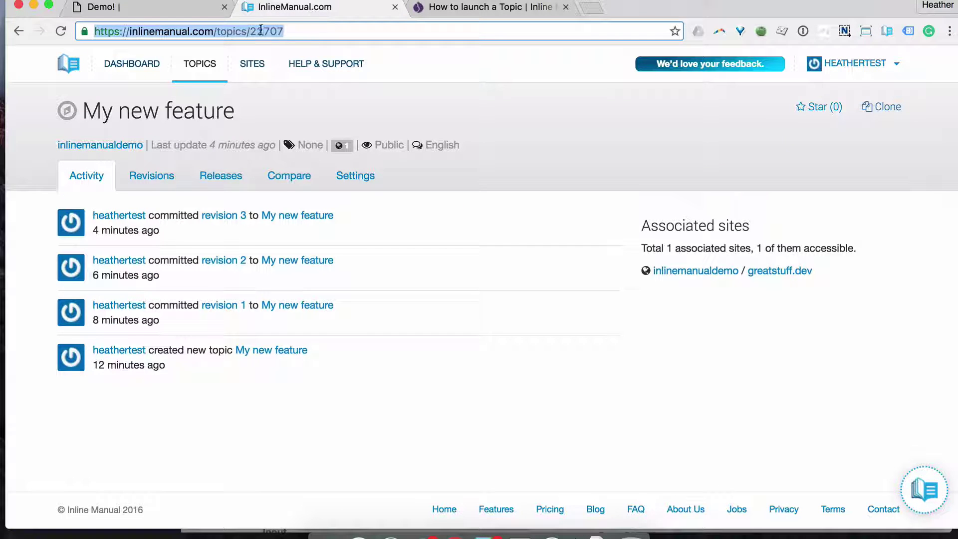
{"action": "double_click", "coordinate": [260, 31]}
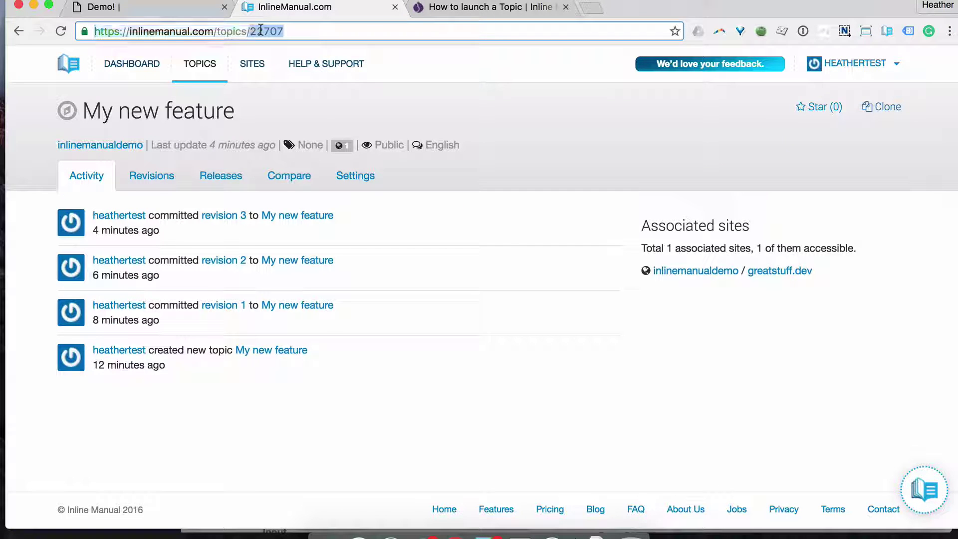
{"action": "left_click", "coordinate": [22, 30]}
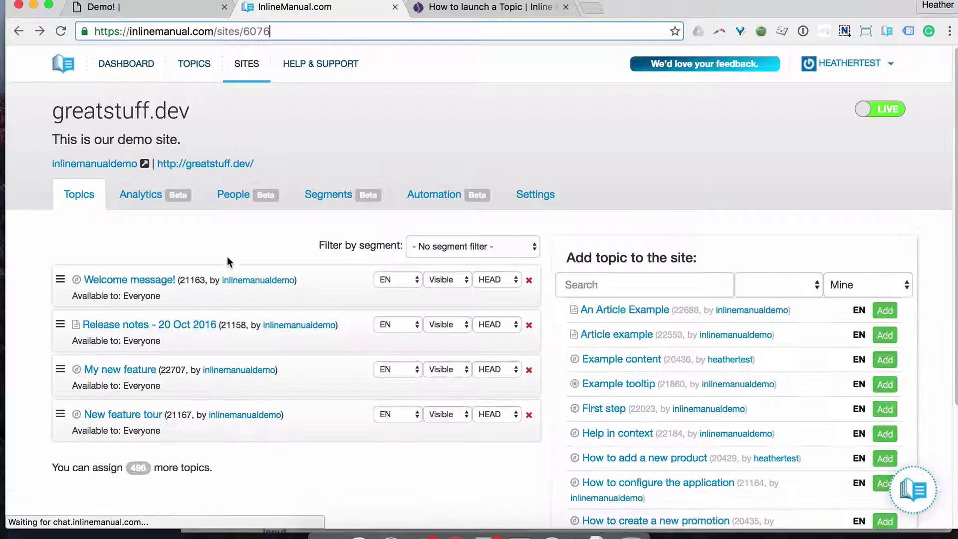
{"action": "double_click", "coordinate": [192, 280]}
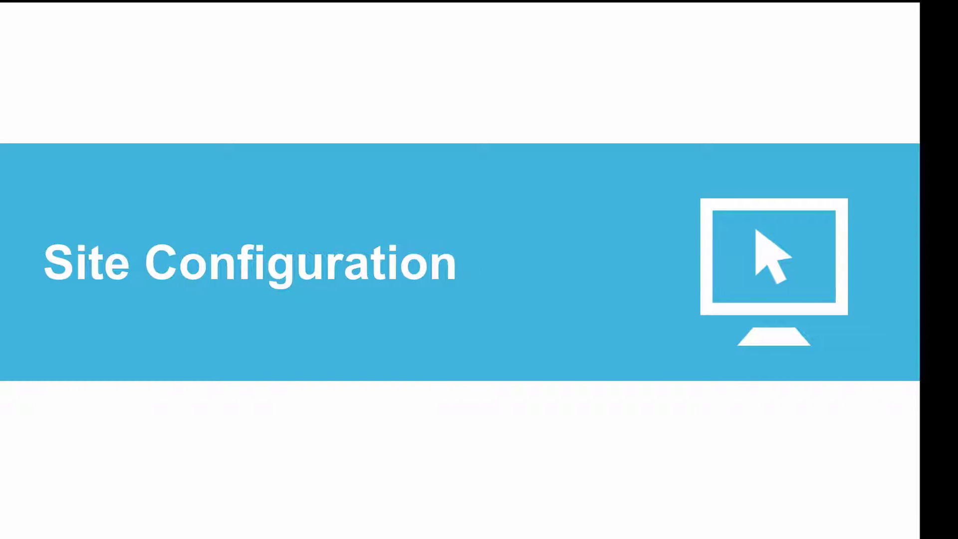
{"action": "key", "text": "Right"}
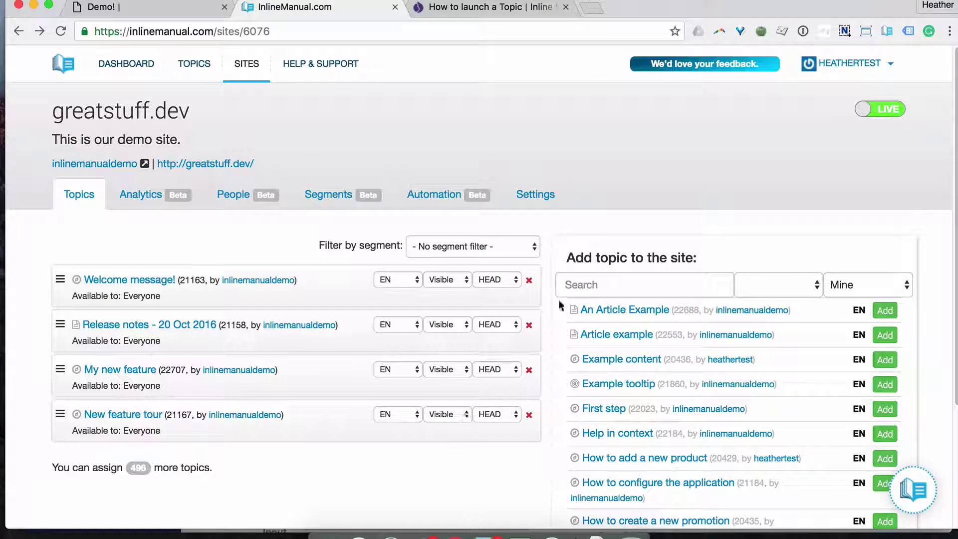
Step: Open the greatstuff.dev player appearance settings and view the button and launcher styling options from the live preview
{"action": "left_click", "coordinate": [547, 206]}
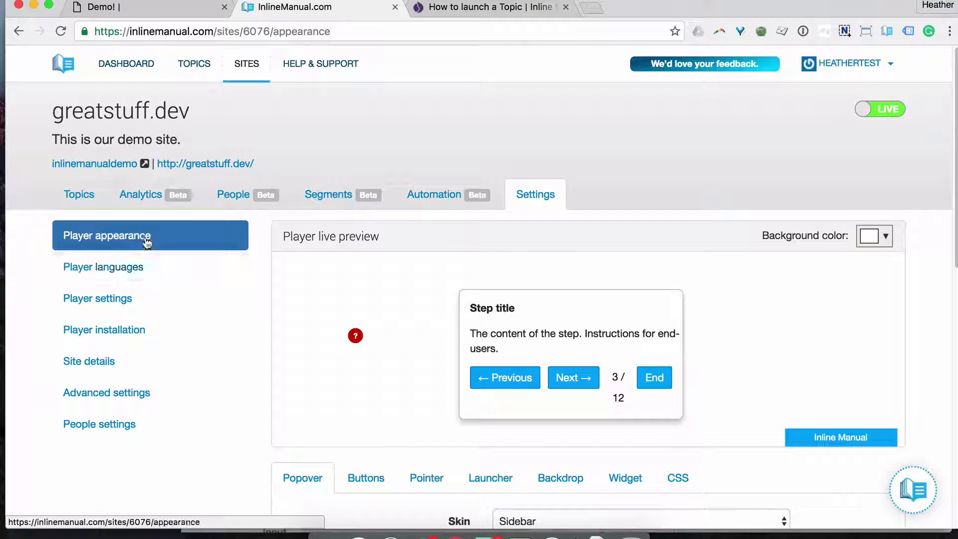
{"action": "scroll", "coordinate": [549, 385], "scroll_direction": "down", "scroll_amount": 3}
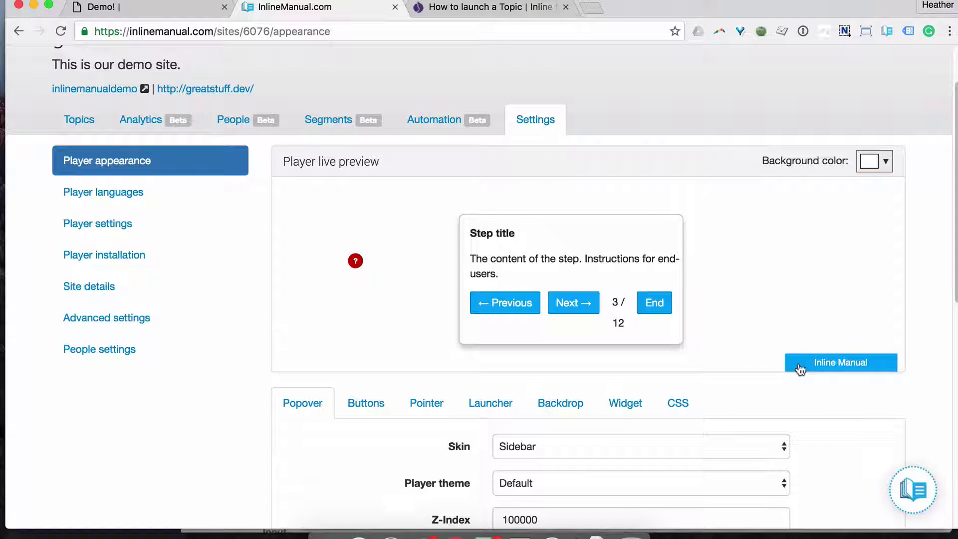
{"action": "left_click", "coordinate": [659, 305]}
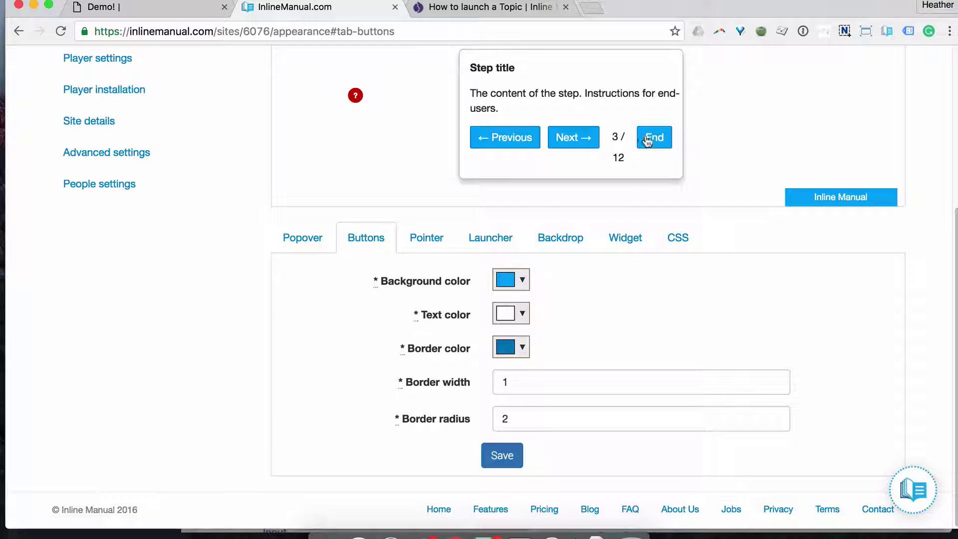
{"action": "left_click", "coordinate": [355, 98]}
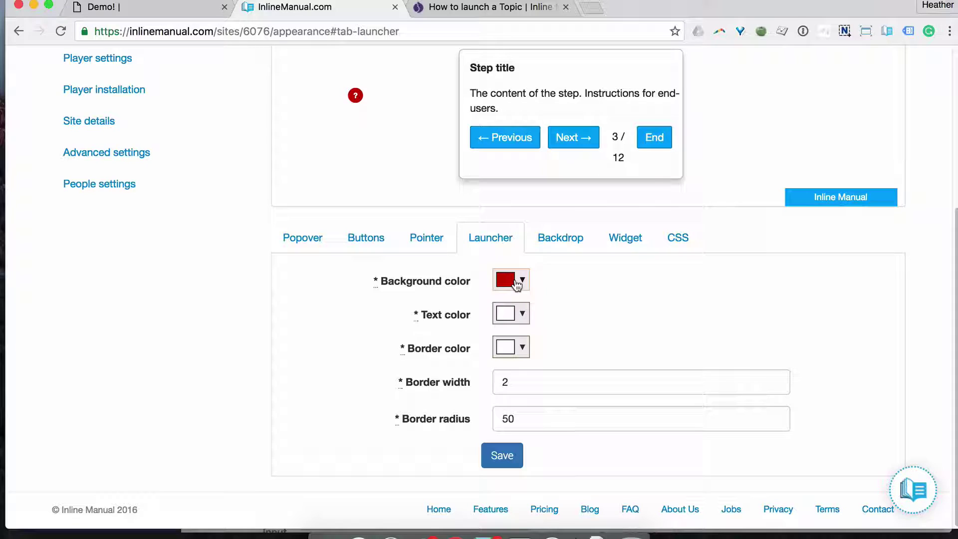
Step: Set the widget's position to Right Middle in the player appearance settings and check it in the live preview
{"action": "left_click", "coordinate": [794, 197]}
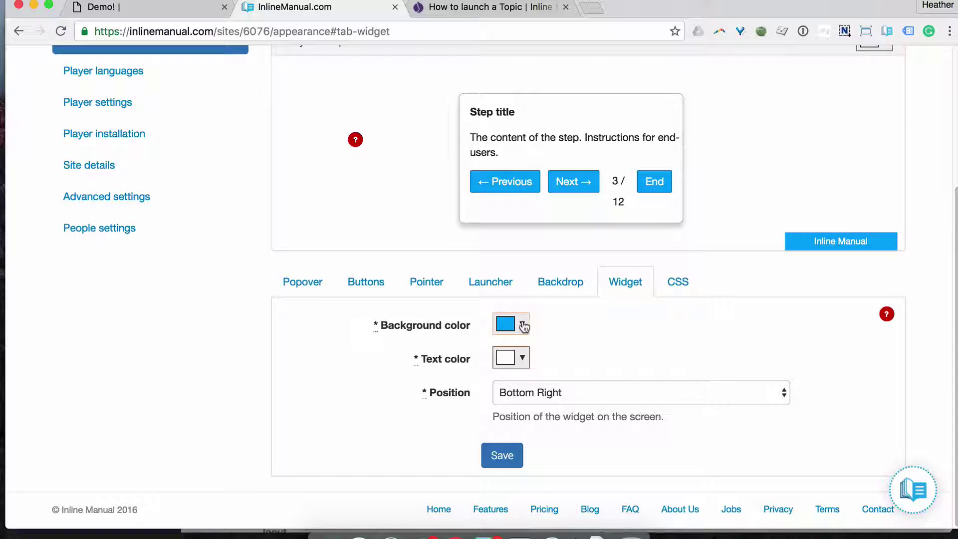
{"action": "left_click", "coordinate": [563, 391]}
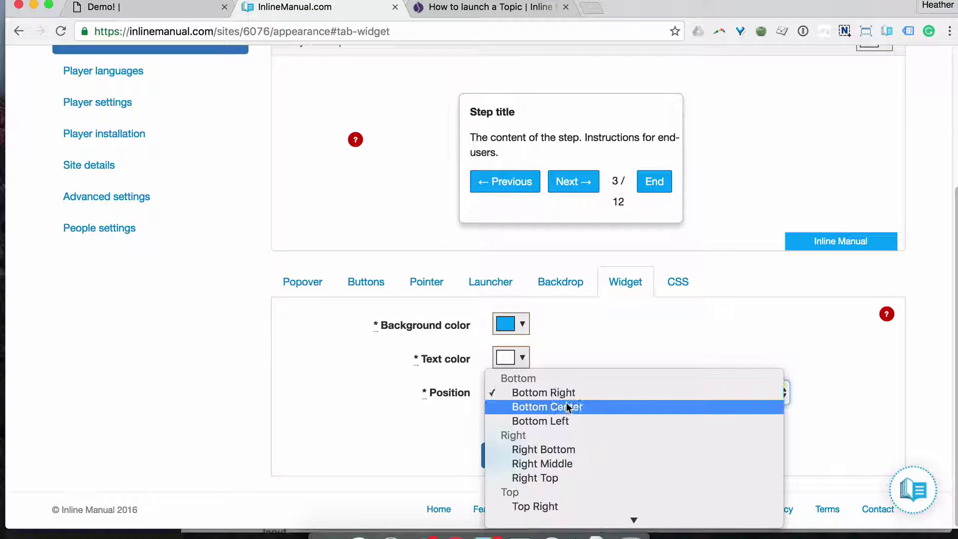
{"action": "scroll", "coordinate": [568, 397], "scroll_direction": "down", "scroll_amount": 3}
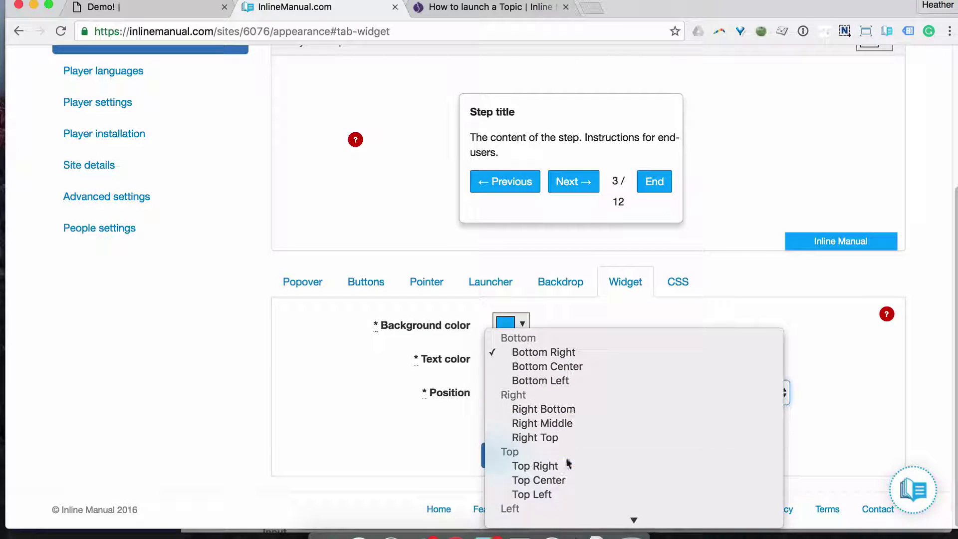
{"action": "scroll", "coordinate": [567, 454], "scroll_direction": "down", "scroll_amount": 2}
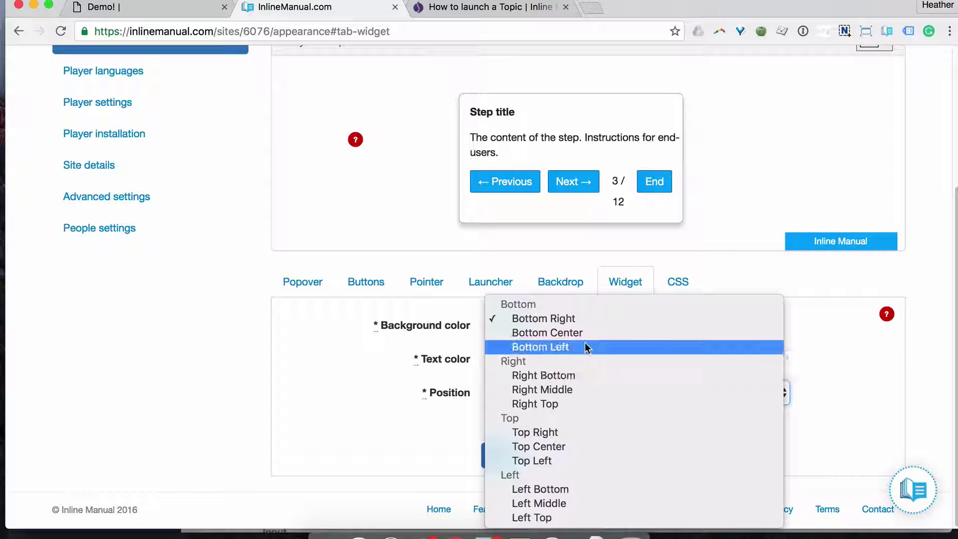
{"action": "left_click", "coordinate": [589, 389]}
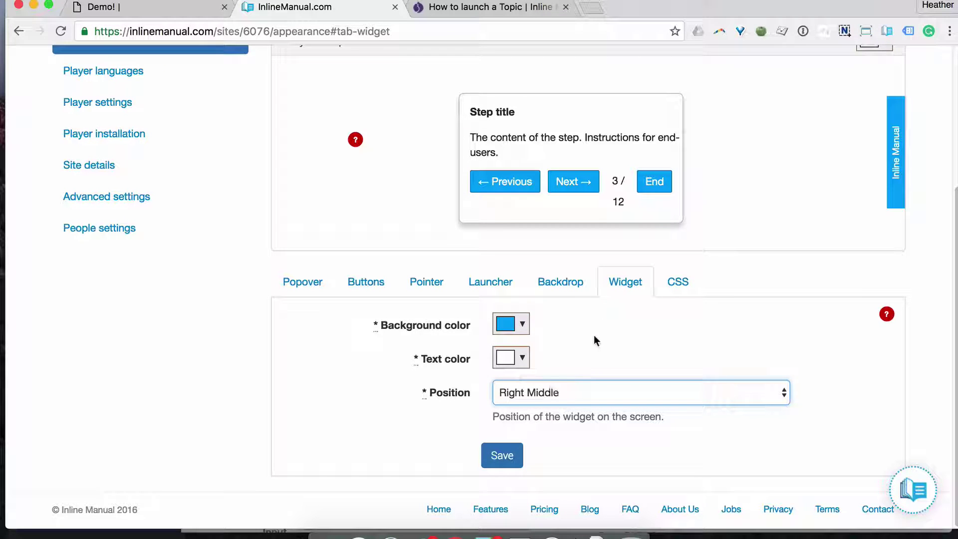
{"action": "scroll", "coordinate": [577, 284], "scroll_direction": "up", "scroll_amount": 3}
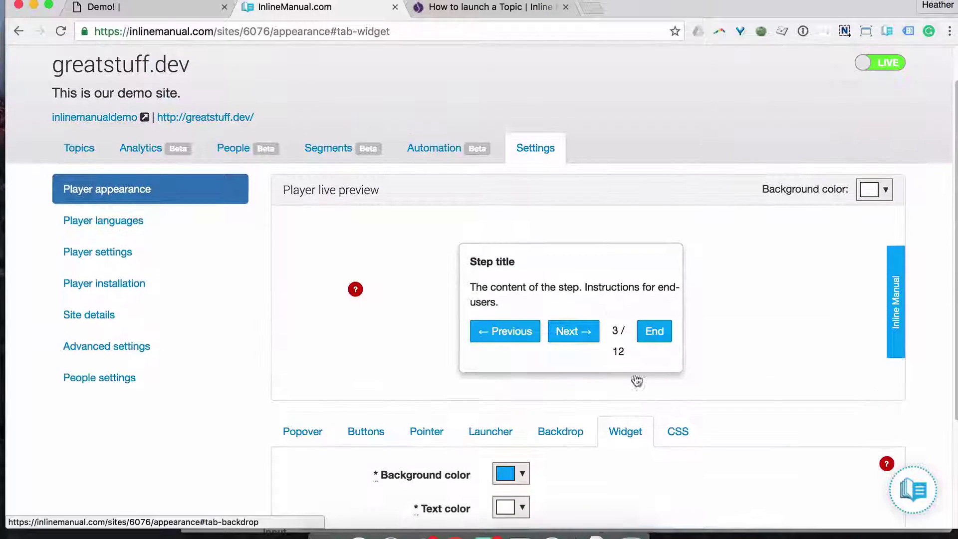
Step: Open the player's CSS appearance options and put the cursor in the Custom CSS field
{"action": "scroll", "coordinate": [635, 380], "scroll_direction": "down", "scroll_amount": 2}
{"action": "scroll", "coordinate": [699, 324], "scroll_direction": "down", "scroll_amount": 2}
{"action": "left_click", "coordinate": [683, 283]}
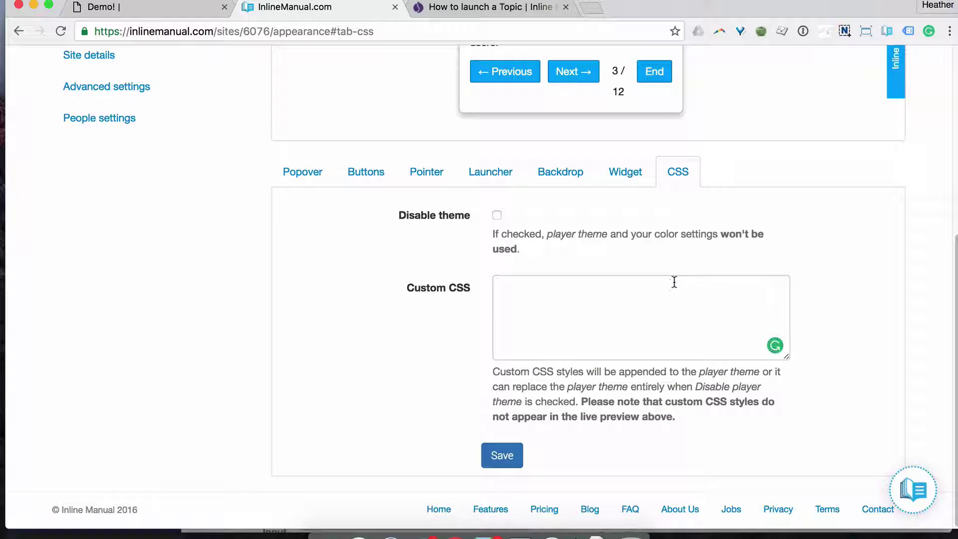
{"action": "left_click", "coordinate": [672, 285]}
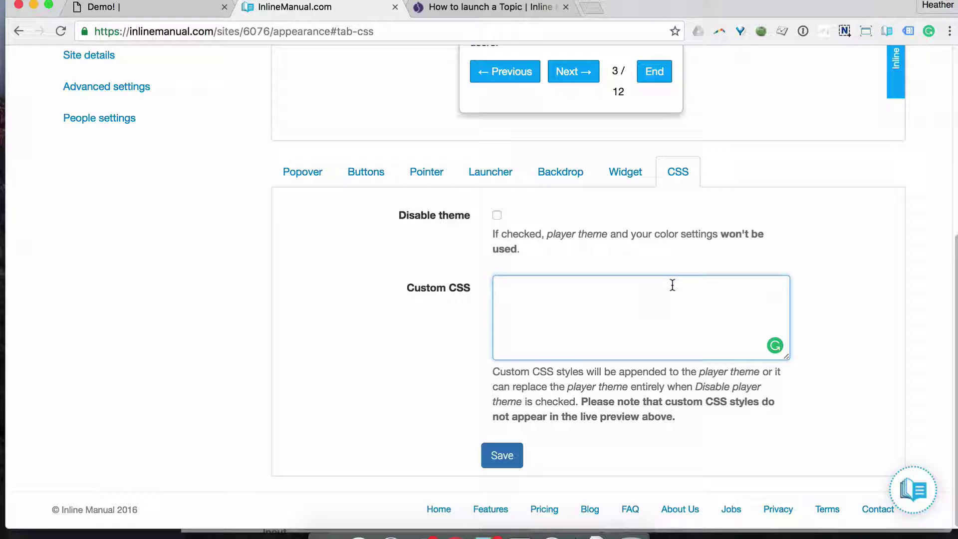
Step: Switch to the Help Center and open the Trigger Customization article under Design and customization, down to its custom style example
{"action": "key", "text": "ctrl+Tab"}
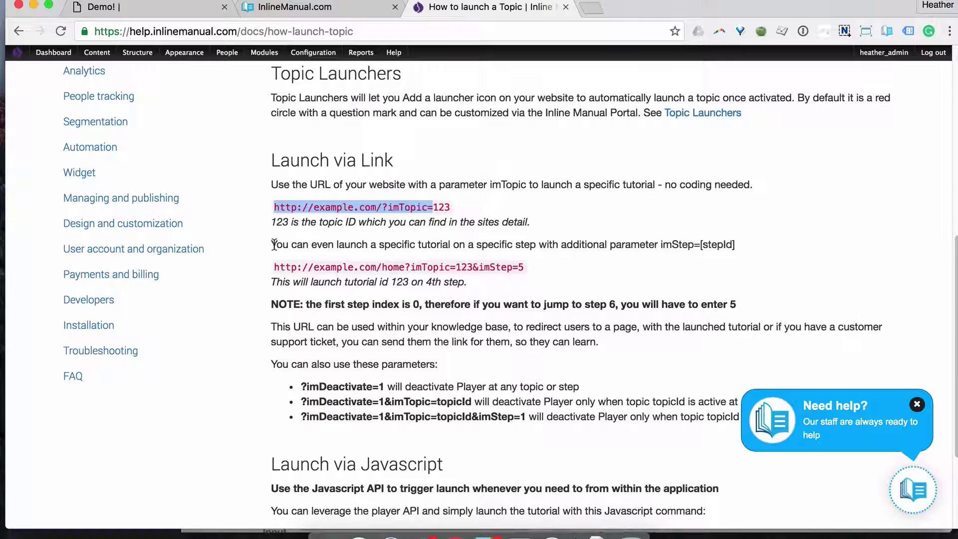
{"action": "left_click", "coordinate": [148, 224]}
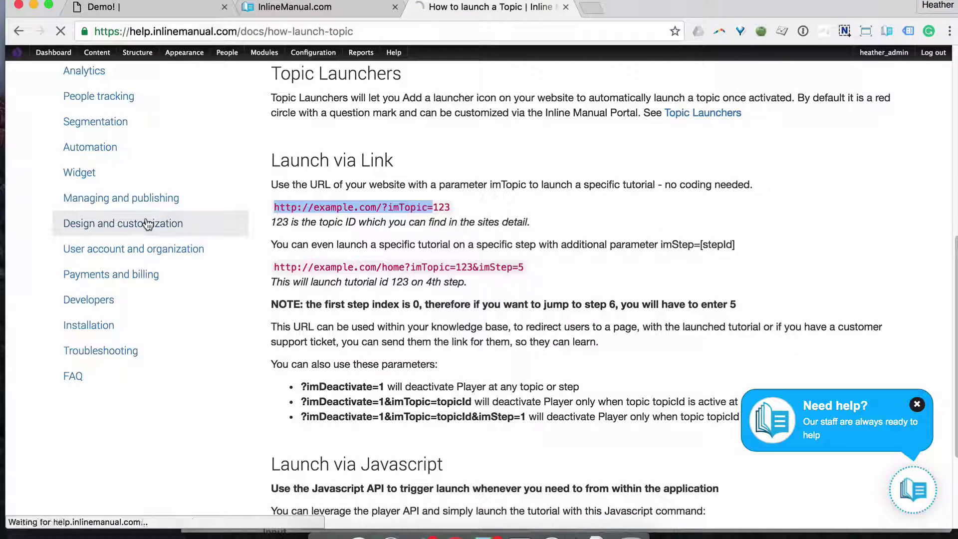
{"action": "scroll", "coordinate": [258, 297], "scroll_direction": "down", "scroll_amount": 1}
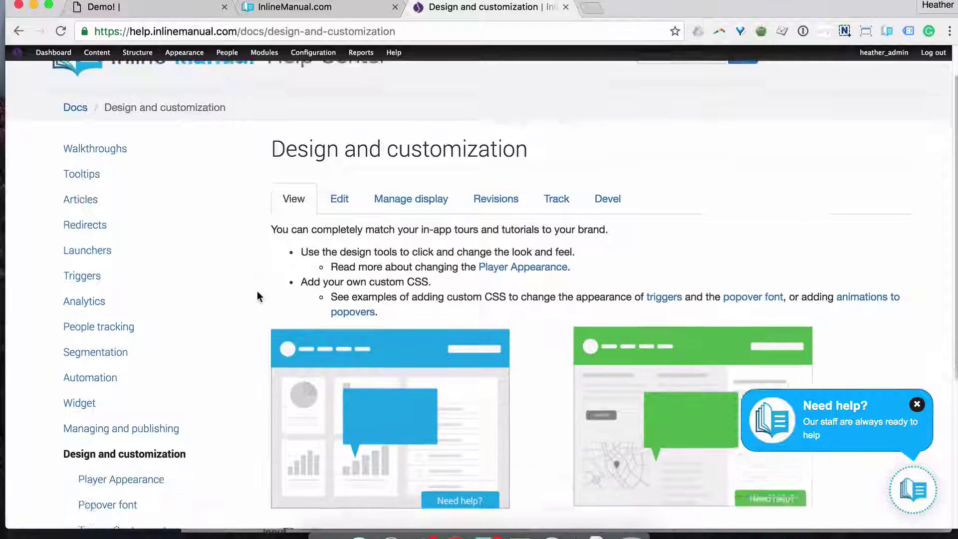
{"action": "scroll", "coordinate": [256, 296], "scroll_direction": "down", "scroll_amount": 2}
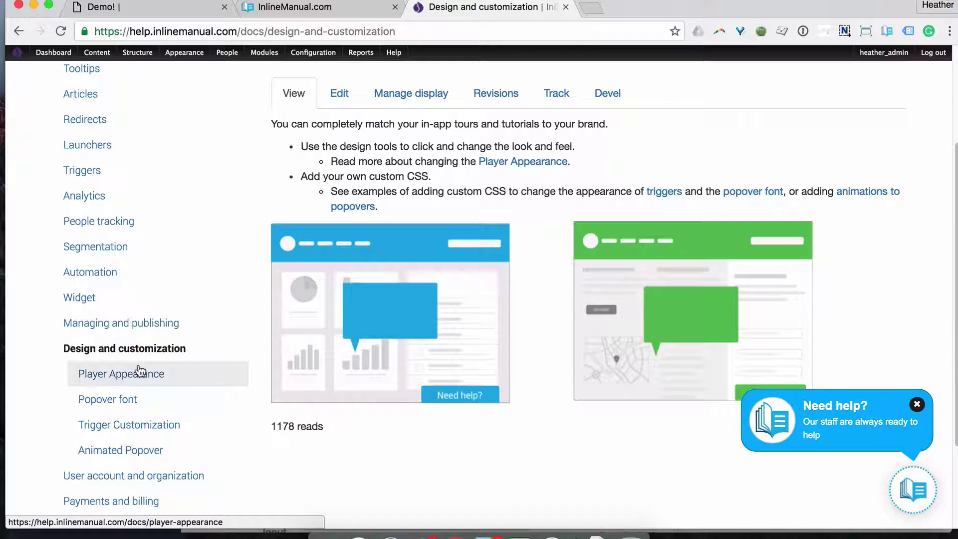
{"action": "left_click", "coordinate": [144, 426]}
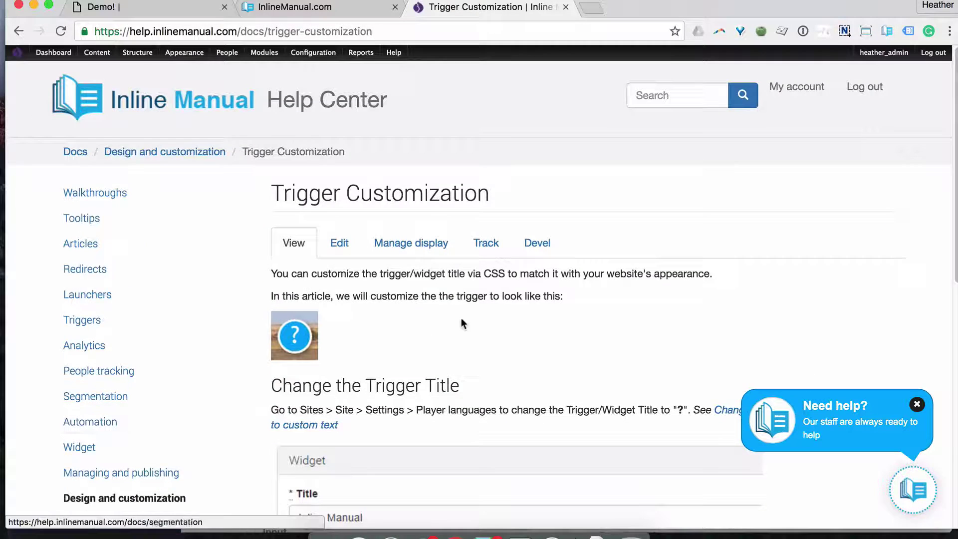
{"action": "scroll", "coordinate": [464, 314], "scroll_direction": "down", "scroll_amount": 3}
{"action": "scroll", "coordinate": [469, 310], "scroll_direction": "down", "scroll_amount": 6}
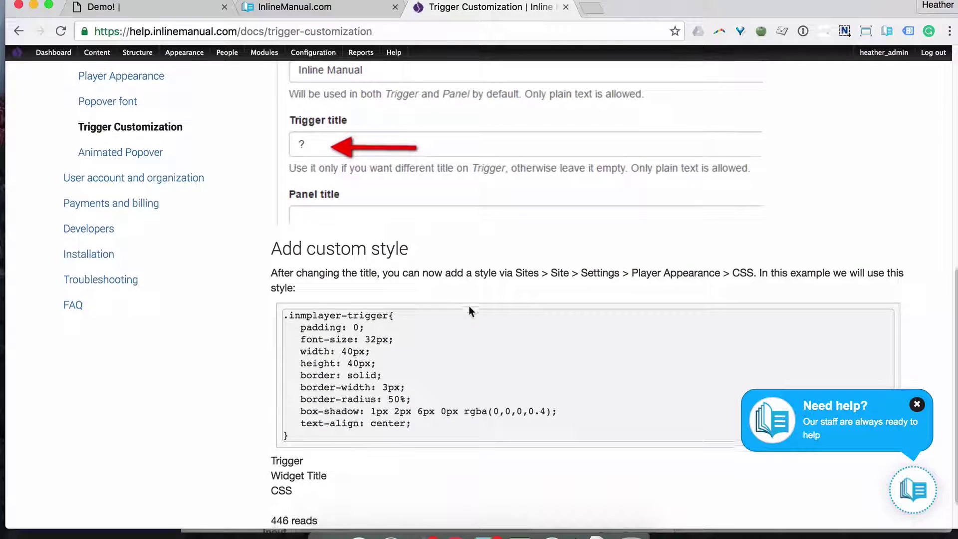
Step: Highlight the sample .inmplayer-trigger CSS, clear the selection, and review the article's Change the Trigger Title section
{"action": "left_click_drag", "start_coordinate": [289, 313], "coordinate": [321, 433]}
{"action": "left_click", "coordinate": [320, 434]}
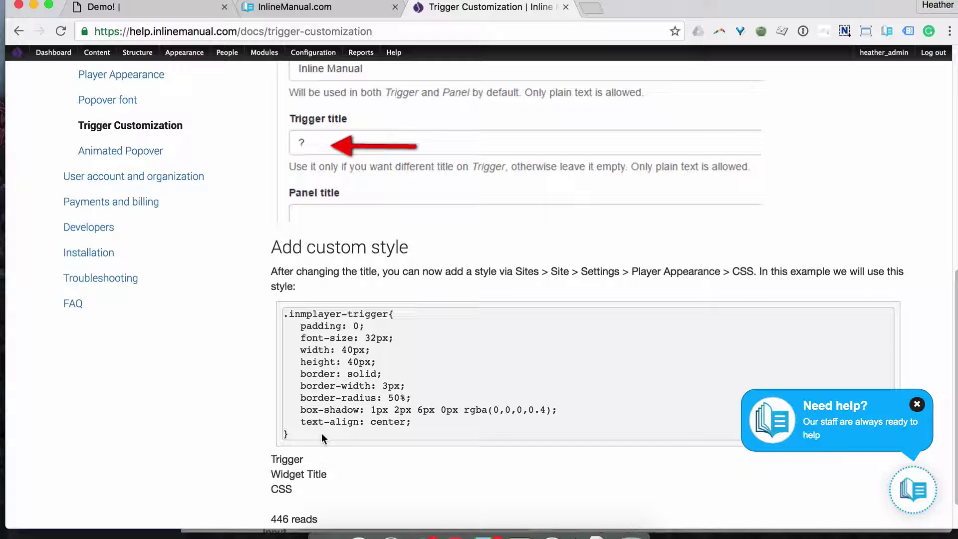
{"action": "scroll", "coordinate": [364, 249], "scroll_direction": "up", "scroll_amount": 4}
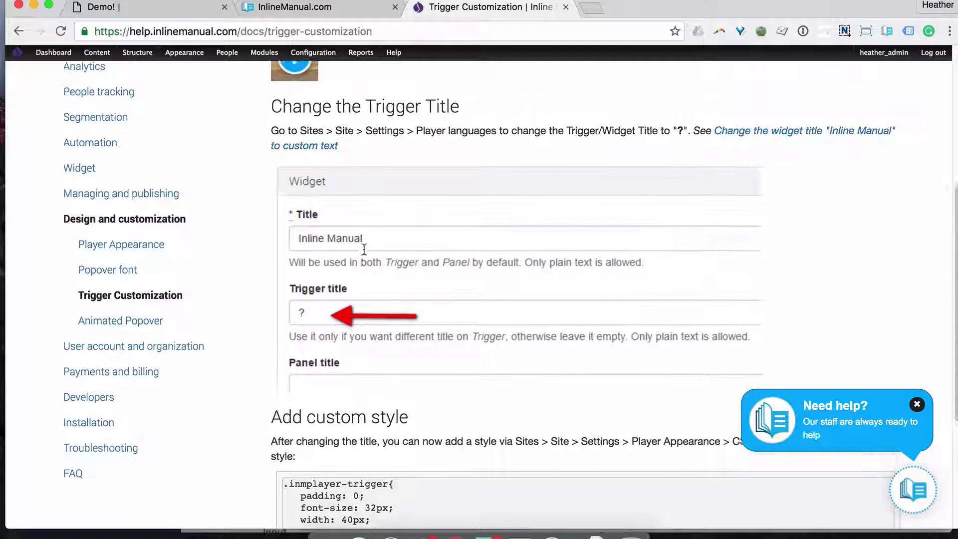
{"action": "scroll", "coordinate": [366, 245], "scroll_direction": "up", "scroll_amount": 1}
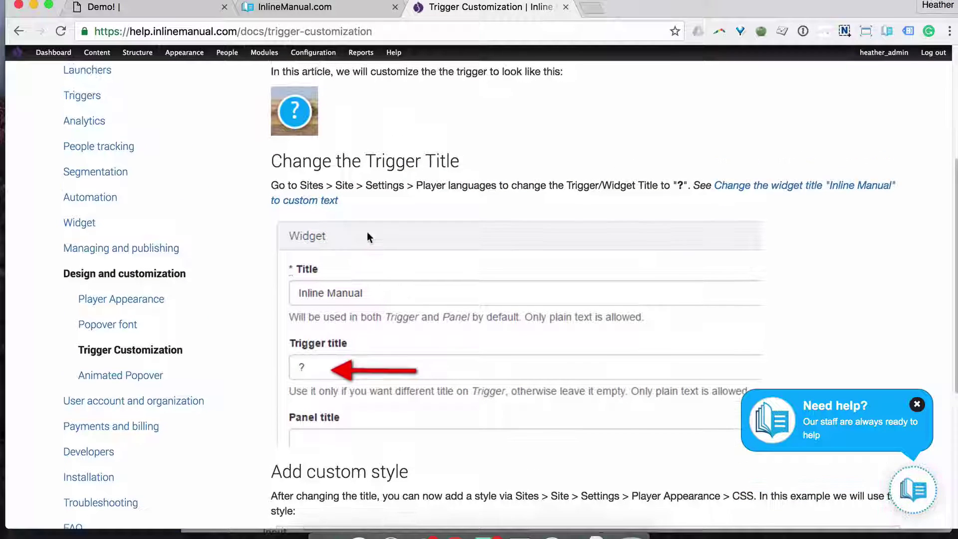
Step: Return to the player appearance settings and compare the widget label in the live preview with the widget on the demo page
{"action": "left_click", "coordinate": [311, 5]}
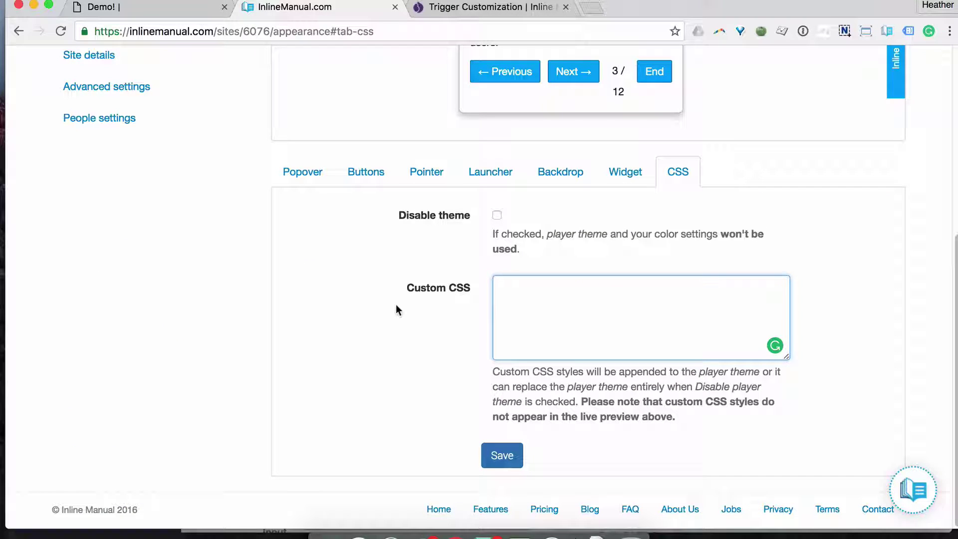
{"action": "scroll", "coordinate": [332, 125], "scroll_direction": "up", "scroll_amount": 3}
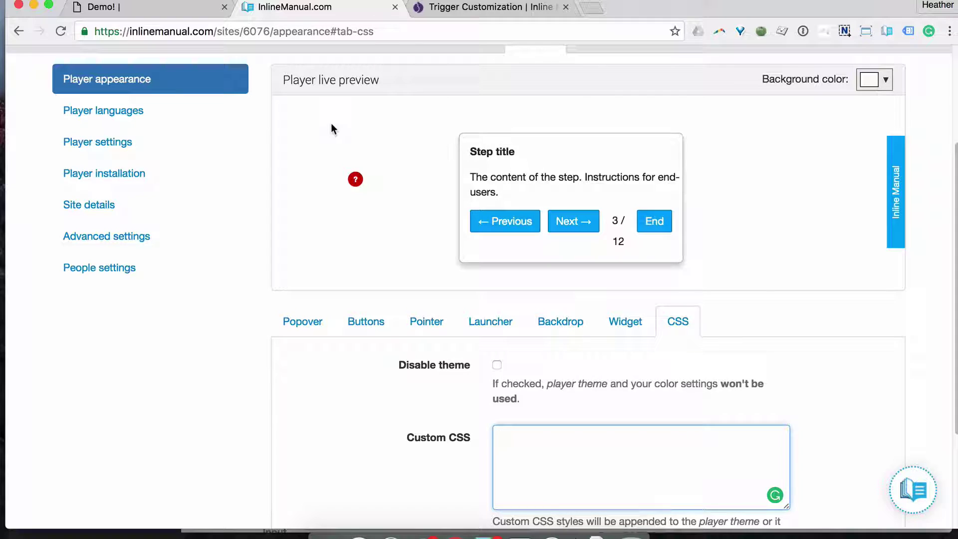
{"action": "left_click", "coordinate": [189, 6]}
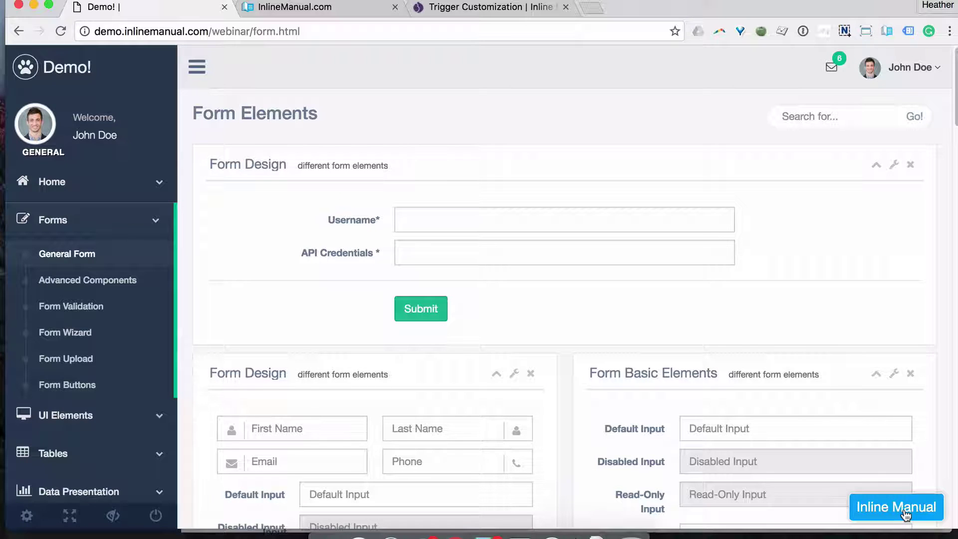
{"action": "left_click", "coordinate": [325, 9]}
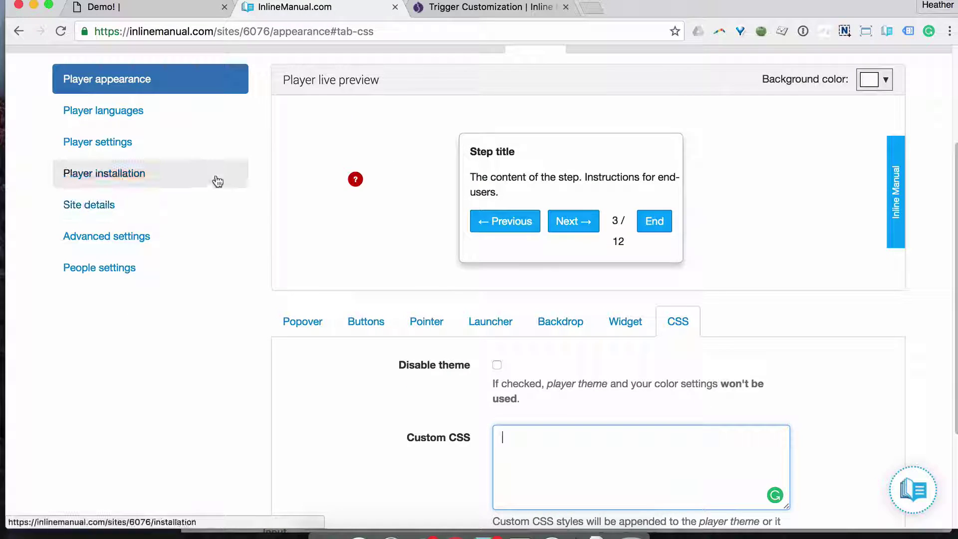
Step: Start an English translation in the site's player languages and set the widget title to Tutorials
{"action": "left_click", "coordinate": [141, 116]}
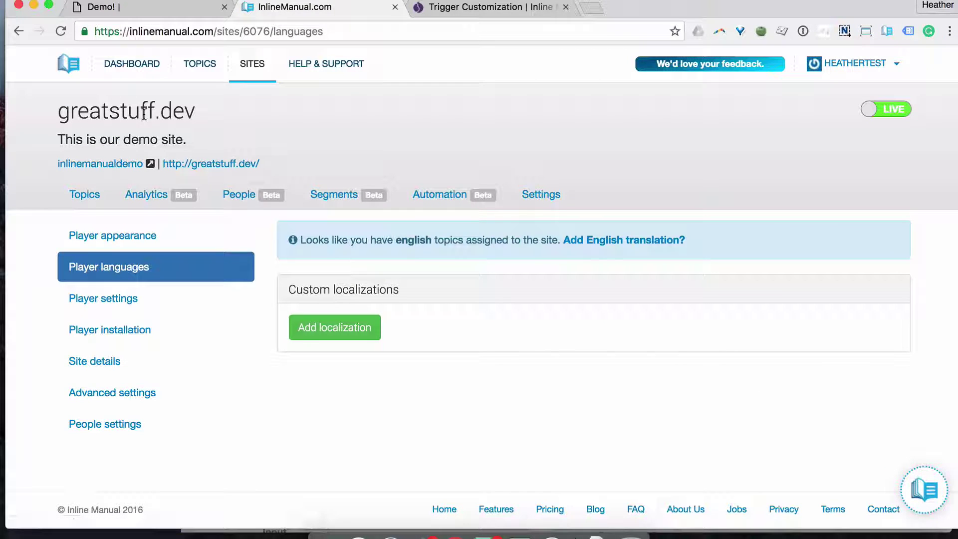
{"action": "left_click", "coordinate": [613, 242]}
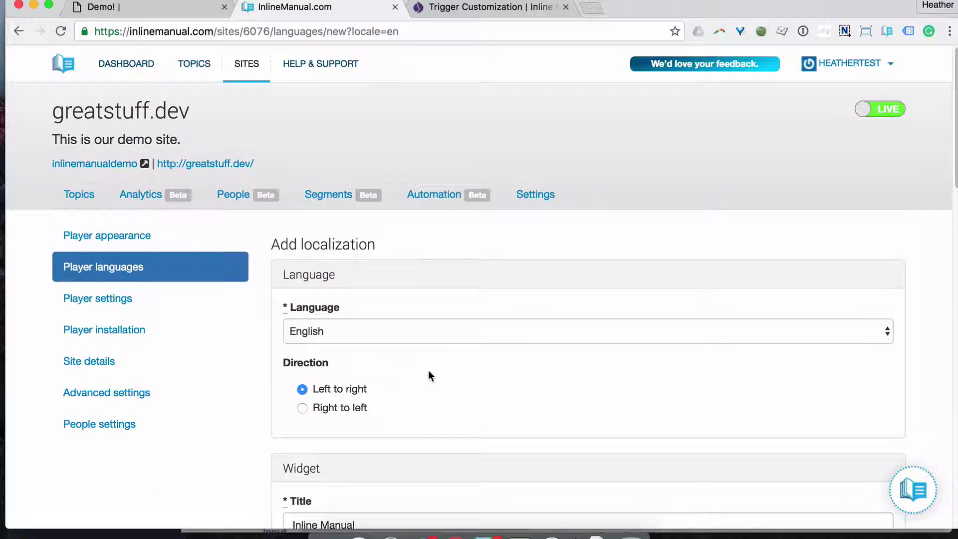
{"action": "scroll", "coordinate": [428, 372], "scroll_direction": "down", "scroll_amount": 5}
{"action": "left_click_drag", "start_coordinate": [367, 301], "coordinate": [247, 277]}
{"action": "type", "text": "Tutorials"}
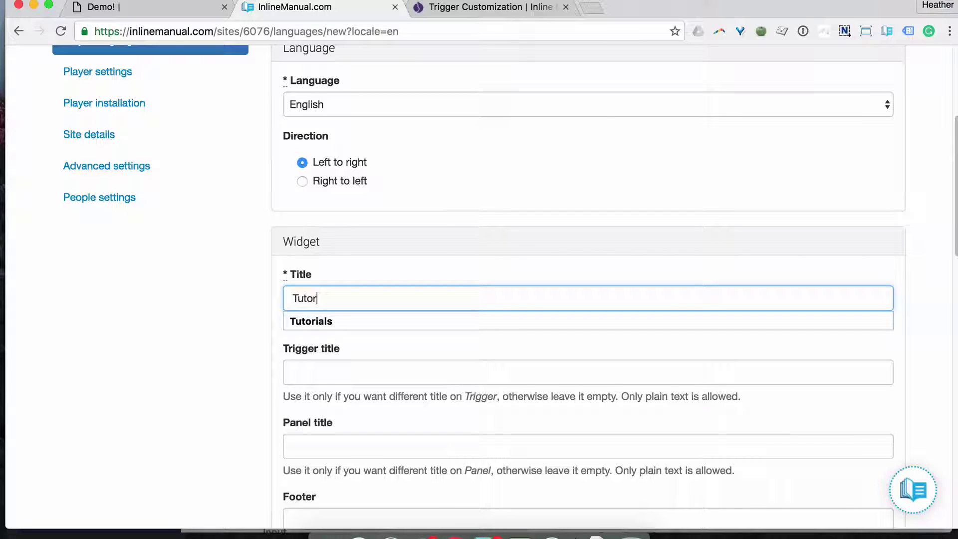
{"action": "left_click", "coordinate": [226, 330]}
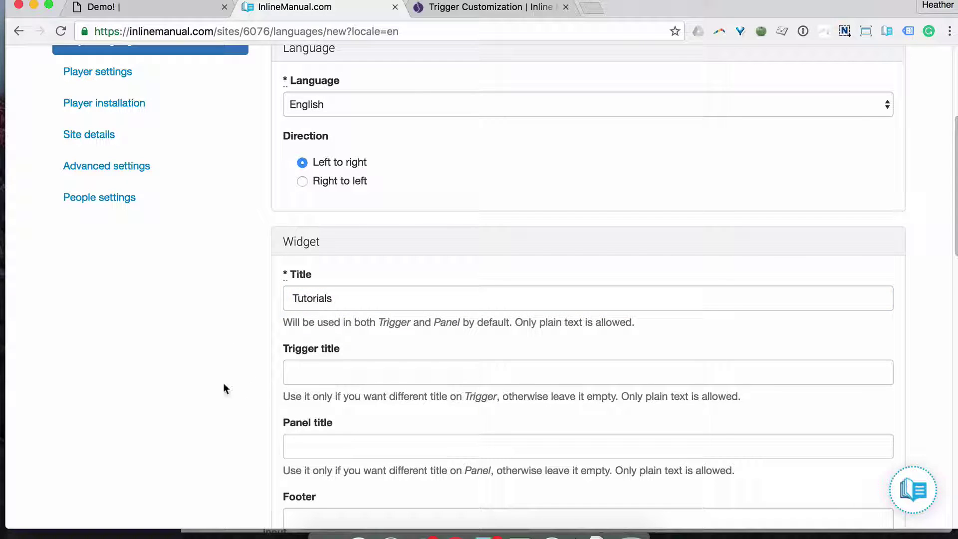
Step: Look over the localization form's widget fields and open the widget panel on the demo page to see where the title appears
{"action": "scroll", "coordinate": [223, 382], "scroll_direction": "down", "scroll_amount": 3}
{"action": "scroll", "coordinate": [223, 388], "scroll_direction": "down", "scroll_amount": 2}
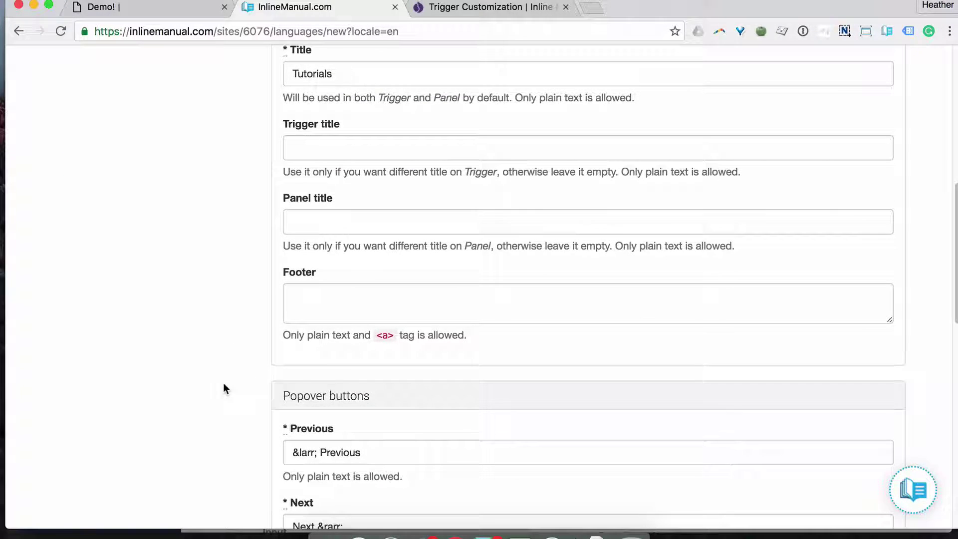
{"action": "scroll", "coordinate": [226, 388], "scroll_direction": "down", "scroll_amount": 3}
{"action": "scroll", "coordinate": [314, 278], "scroll_direction": "up", "scroll_amount": 5}
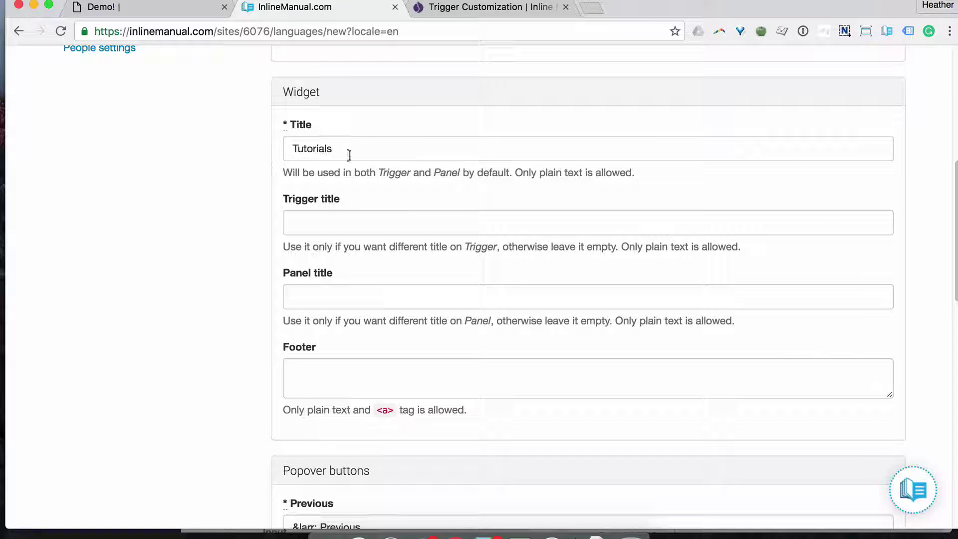
{"action": "left_click", "coordinate": [187, 7]}
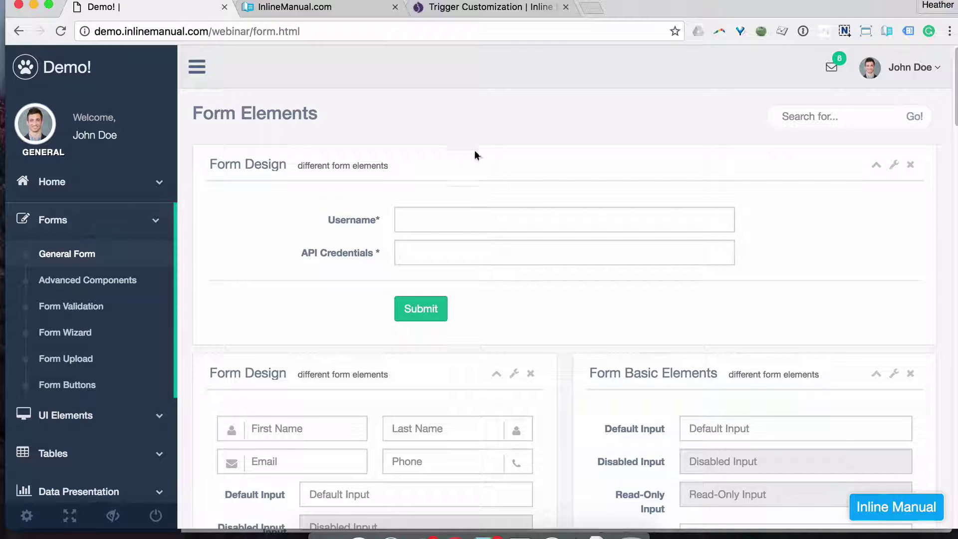
{"action": "left_click", "coordinate": [883, 505]}
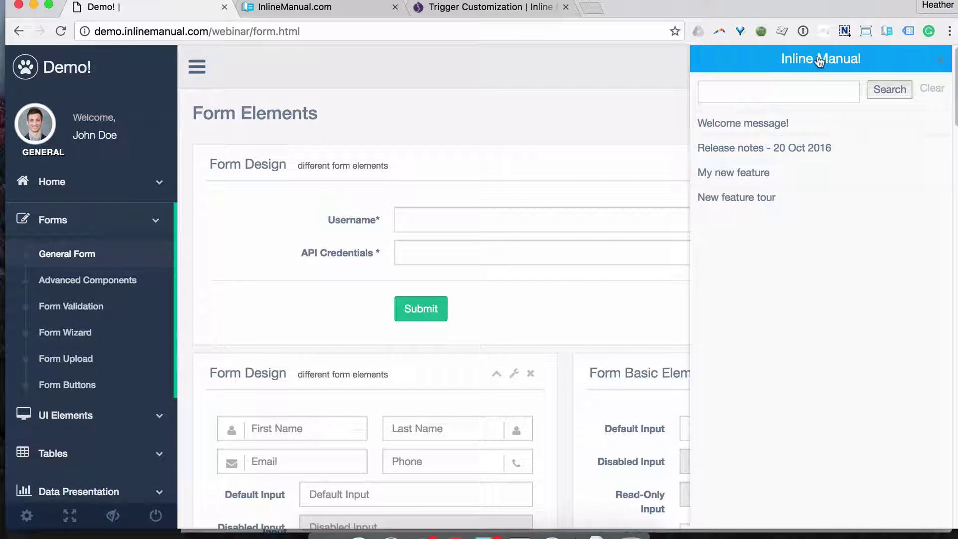
Step: Put the cursor in the localization's Footer field and check the demo page's widget panel for where footer text would go
{"action": "left_click", "coordinate": [354, 7]}
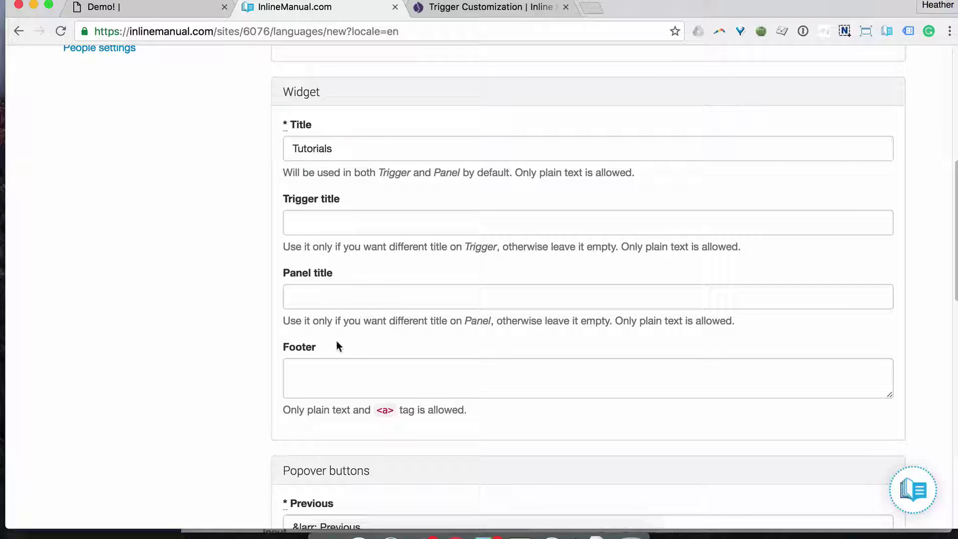
{"action": "left_click", "coordinate": [388, 381]}
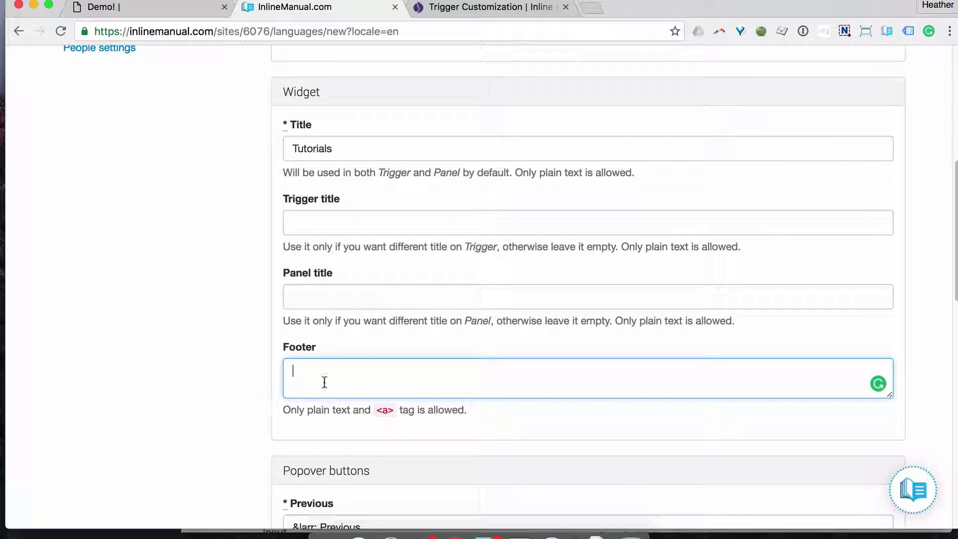
{"action": "left_click", "coordinate": [196, 10]}
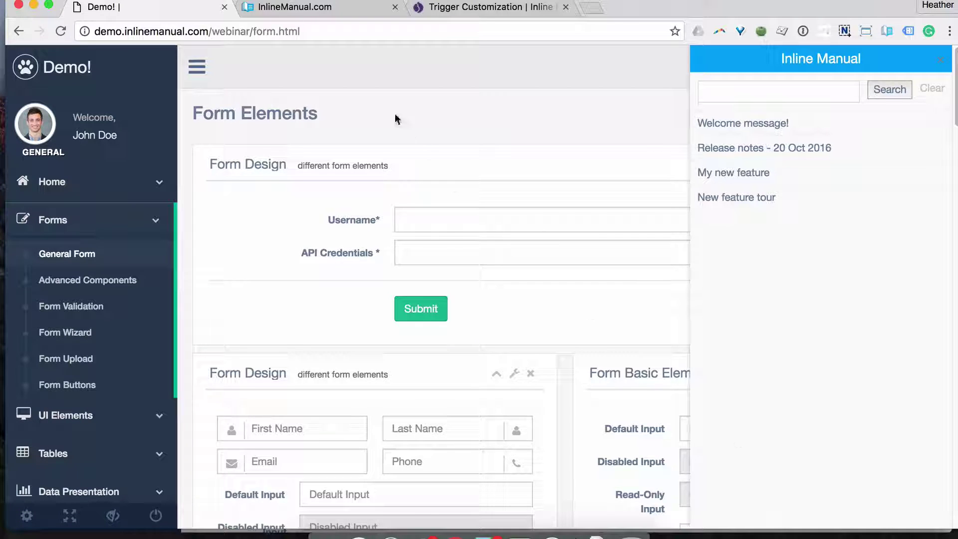
Step: Change the popover's End button label to Finish and save the English localization
{"action": "left_click", "coordinate": [310, 7]}
{"action": "scroll", "coordinate": [242, 392], "scroll_direction": "down", "scroll_amount": 3}
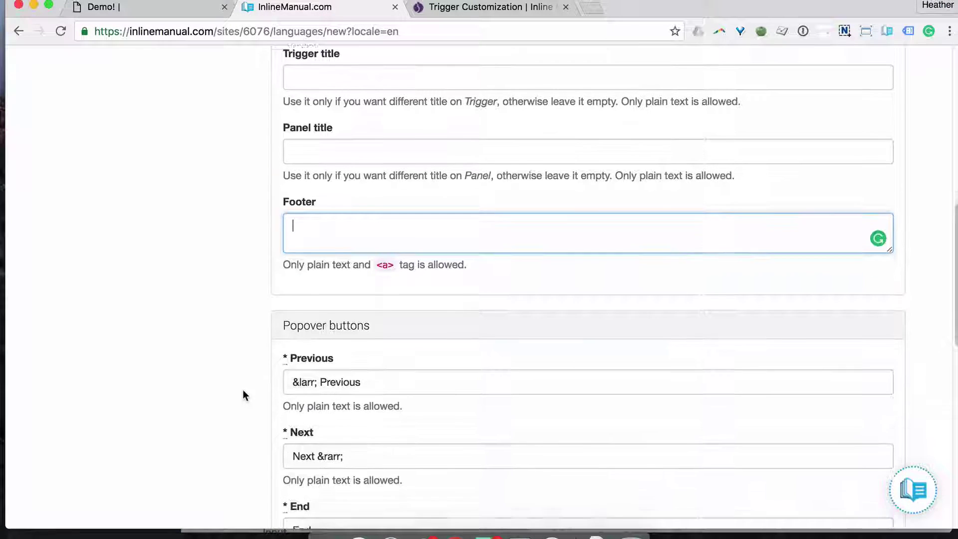
{"action": "scroll", "coordinate": [242, 389], "scroll_direction": "down", "scroll_amount": 8}
{"action": "scroll", "coordinate": [244, 387], "scroll_direction": "up", "scroll_amount": 2}
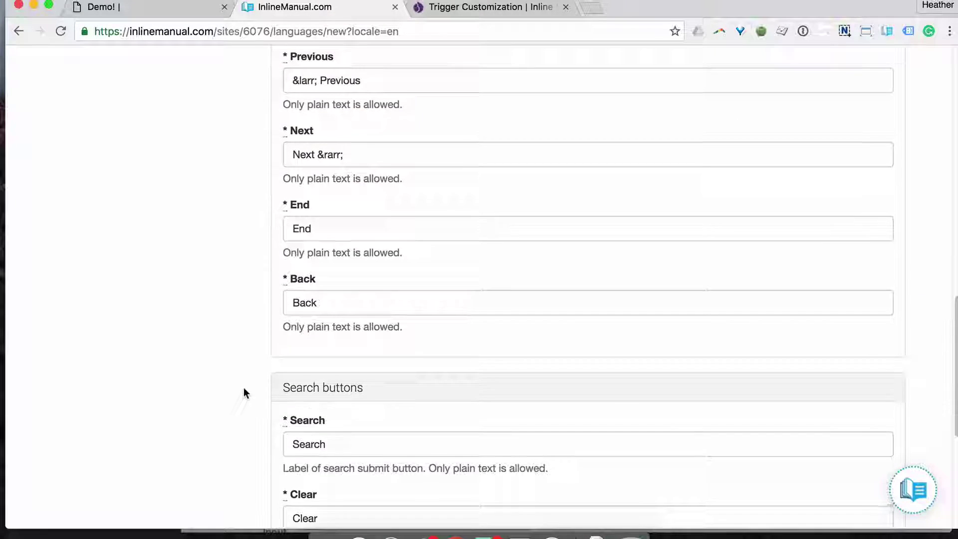
{"action": "scroll", "coordinate": [243, 387], "scroll_direction": "up", "scroll_amount": 2}
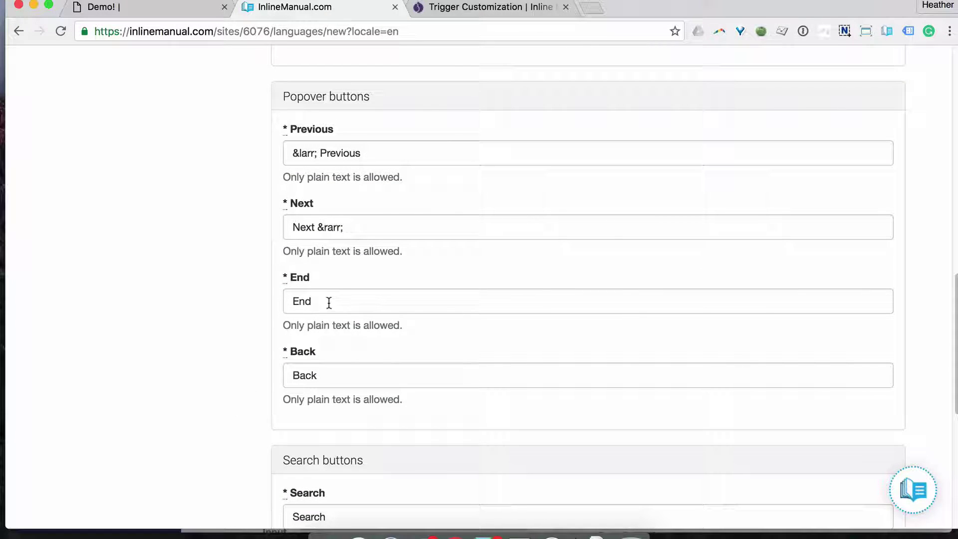
{"action": "left_click_drag", "start_coordinate": [329, 301], "coordinate": [284, 296]}
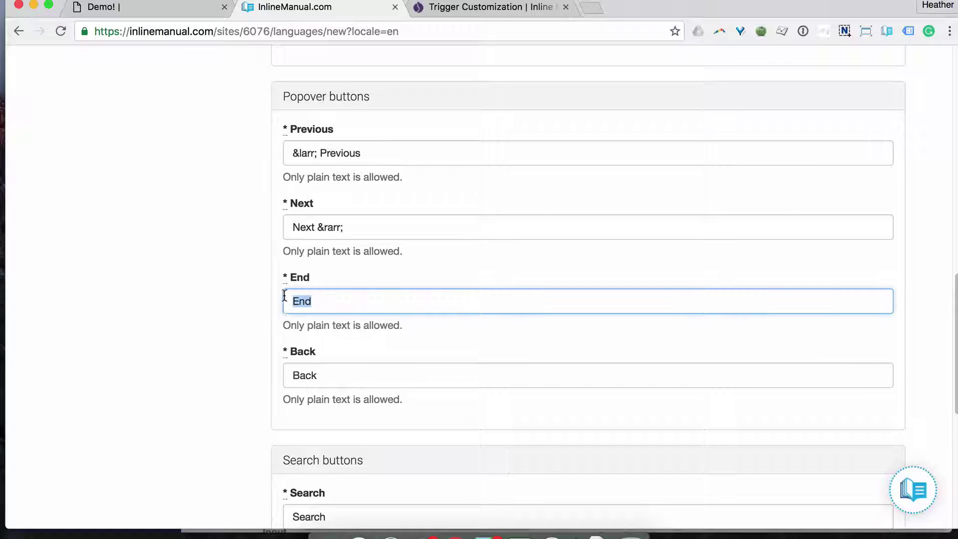
{"action": "type", "text": "Finish"}
{"action": "left_click", "coordinate": [275, 303]}
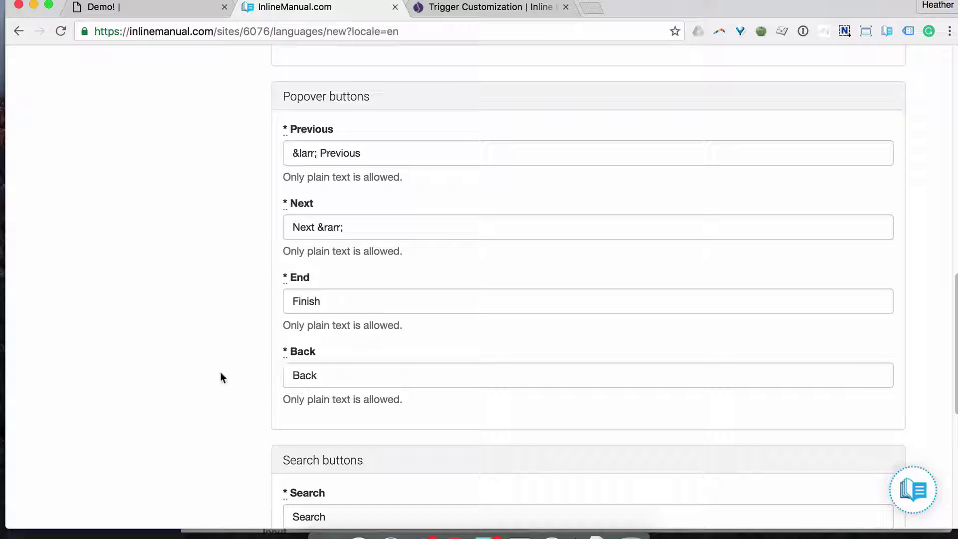
{"action": "scroll", "coordinate": [220, 372], "scroll_direction": "down", "scroll_amount": 8}
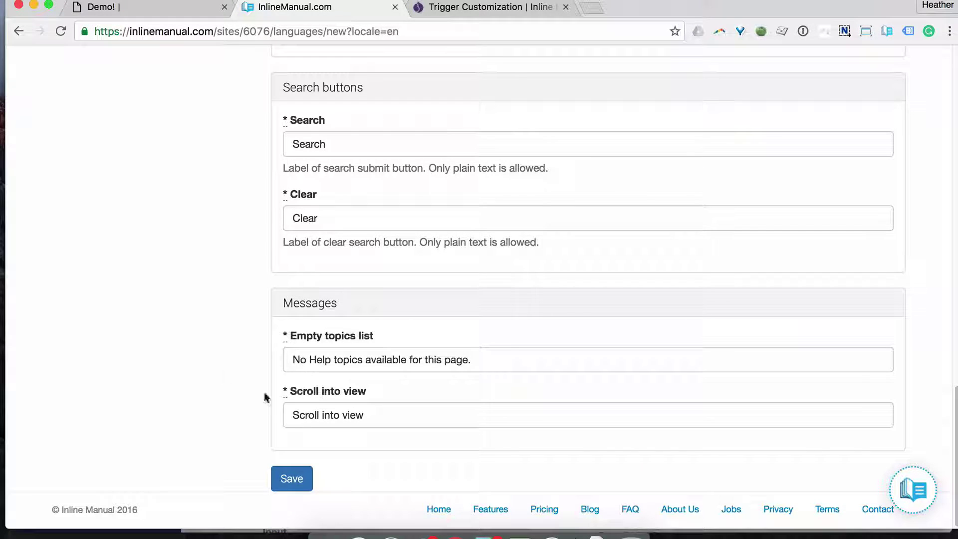
{"action": "left_click", "coordinate": [292, 478]}
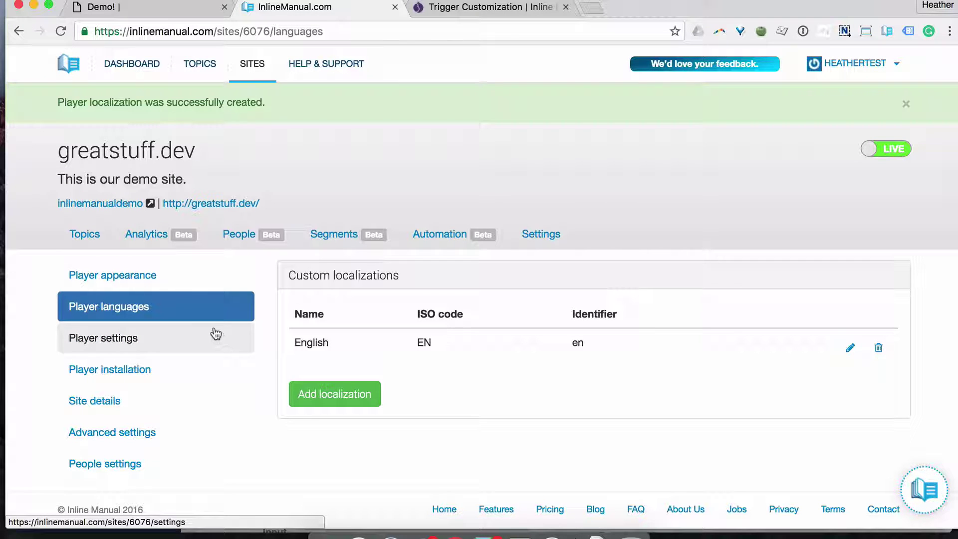
Step: Reload the demo page to check the widget's label, and switch to Safari to check the same page there
{"action": "left_click", "coordinate": [184, 12]}
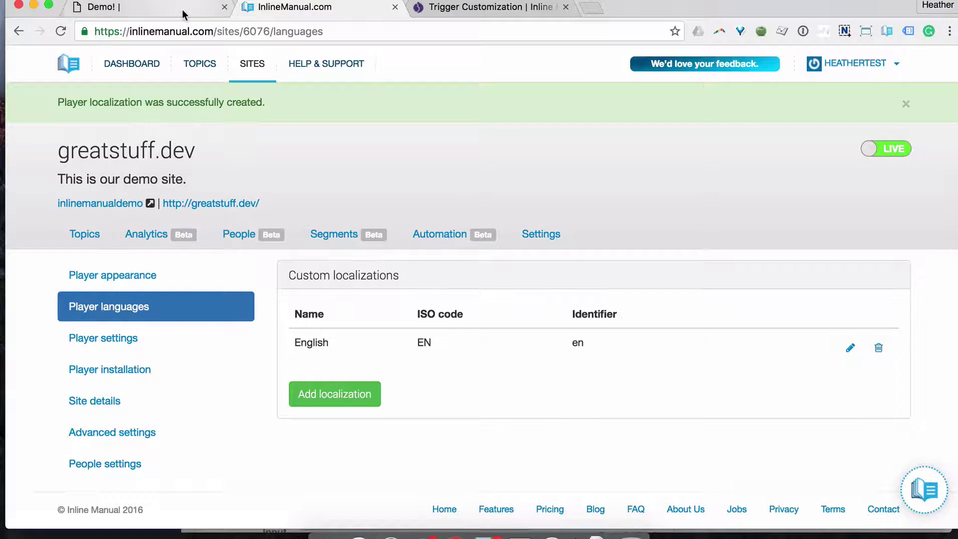
{"action": "key", "text": "super+r"}
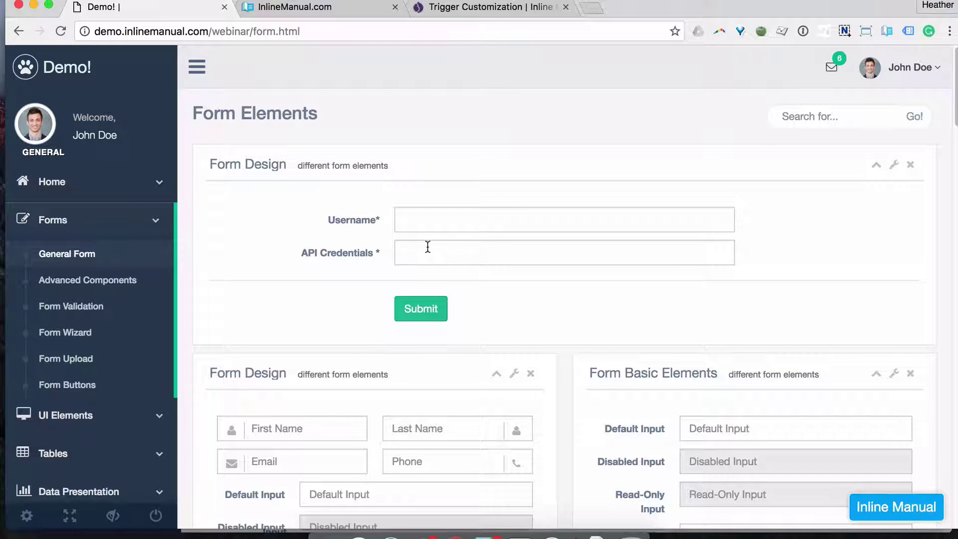
{"action": "key", "text": "super+r"}
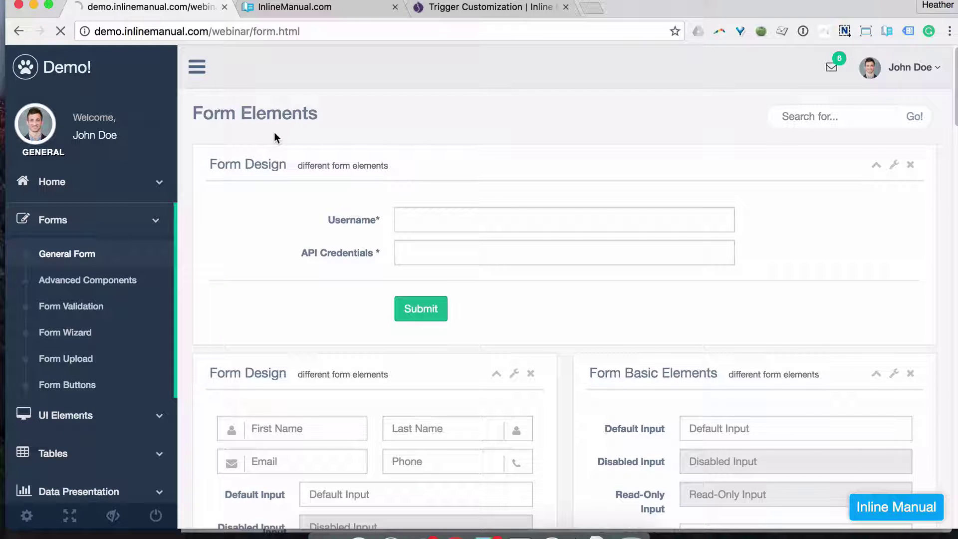
{"action": "left_click", "coordinate": [330, 32]}
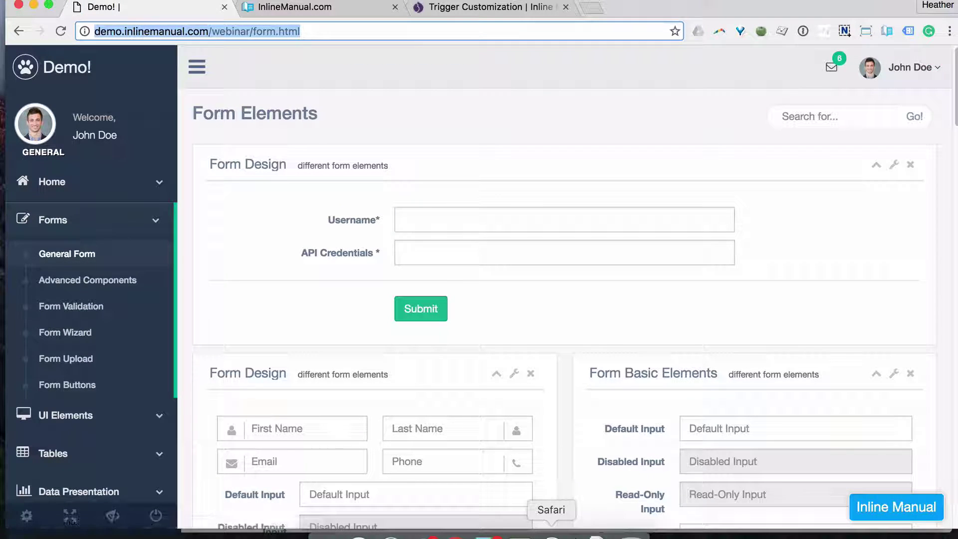
{"action": "left_click", "coordinate": [551, 536]}
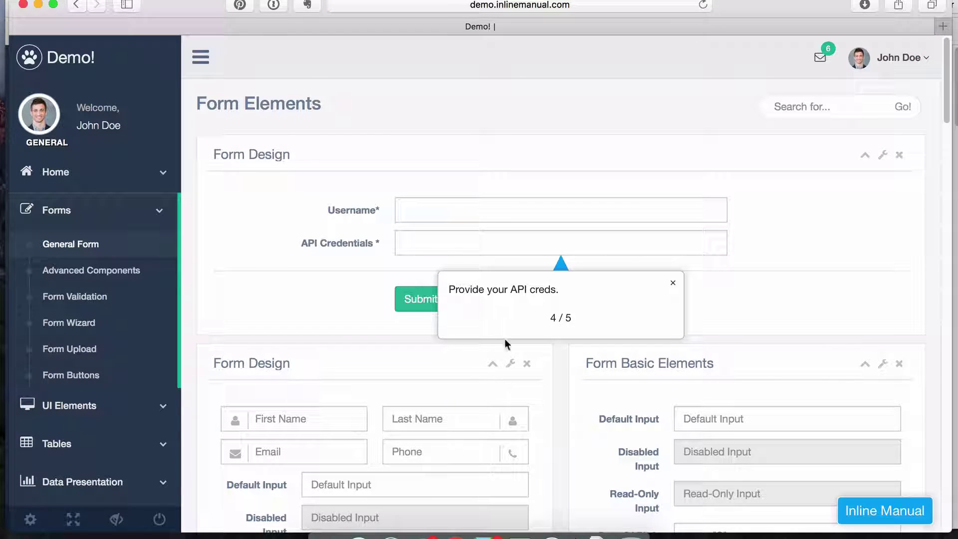
{"action": "key", "text": "ctrl+Right"}
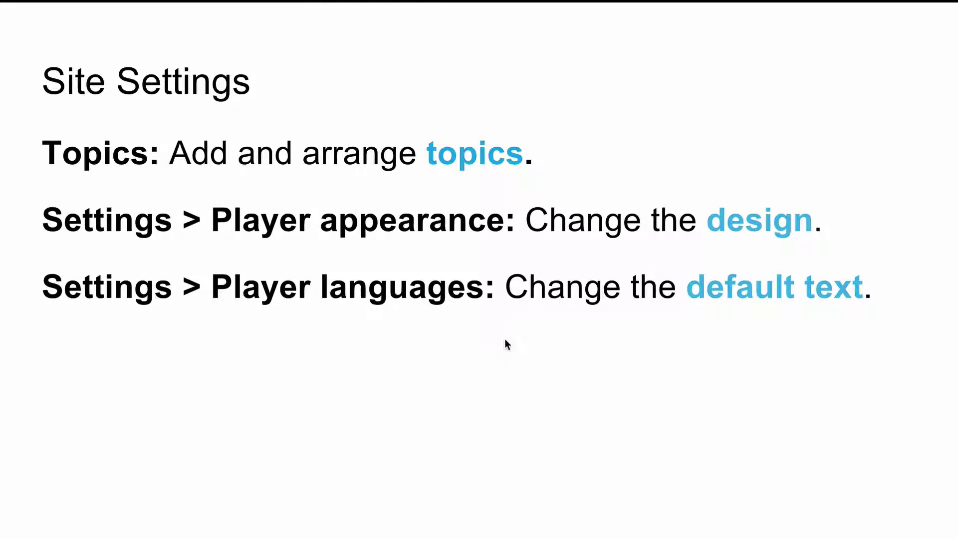
{"action": "key", "text": "Right"}
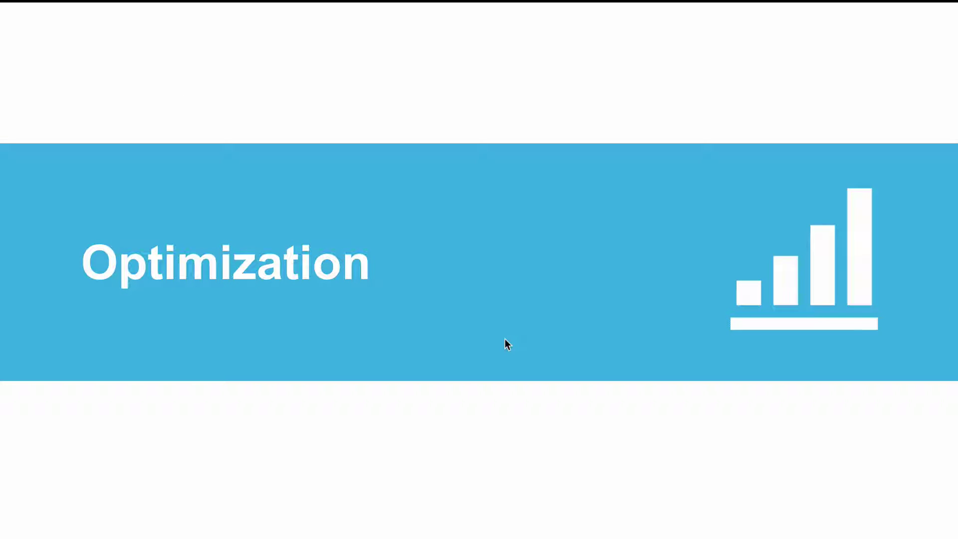
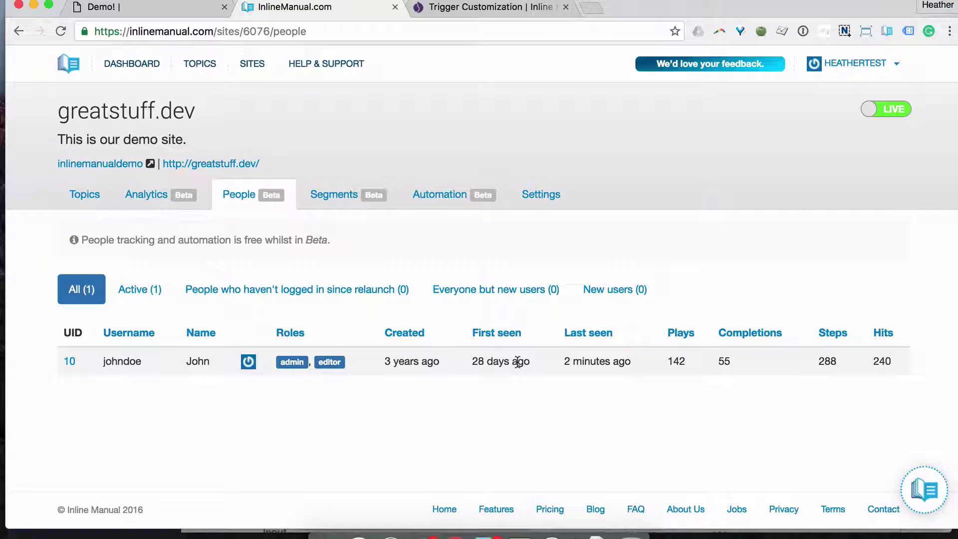
Step: Open the greatstuff.dev site's segments and try to delete the New users segment
{"action": "mouse_move", "coordinate": [507, 360]}
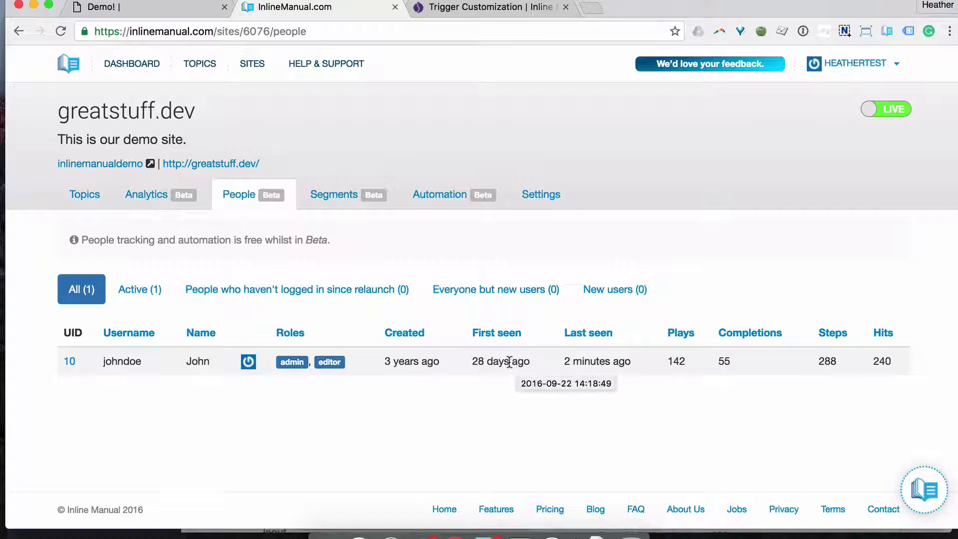
{"action": "left_click", "coordinate": [342, 199]}
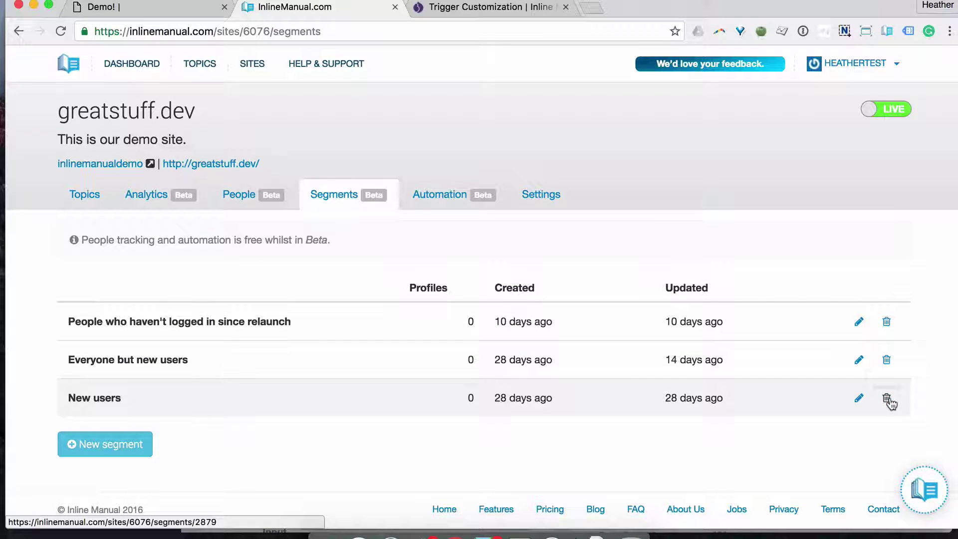
{"action": "left_click", "coordinate": [887, 399]}
{"action": "left_click", "coordinate": [591, 189]}
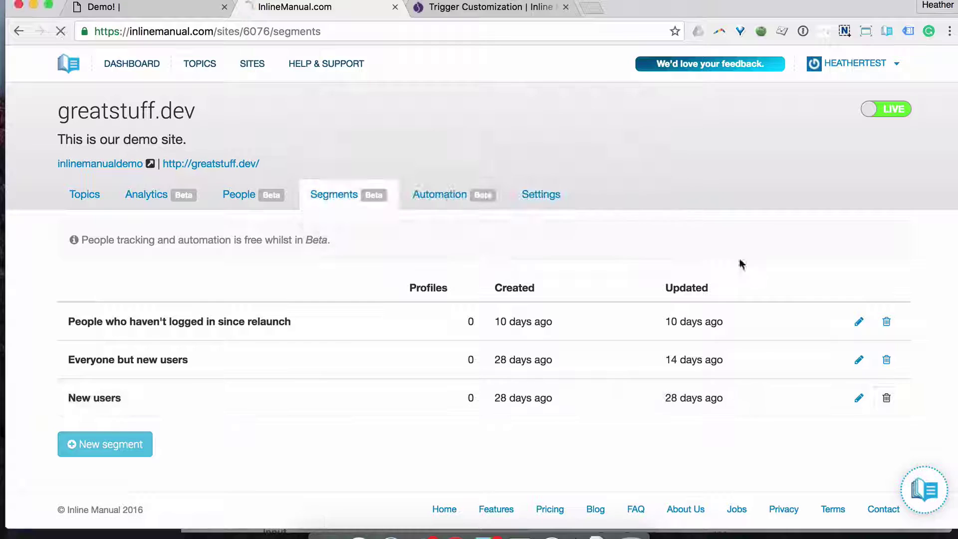
{"action": "left_click", "coordinate": [880, 440]}
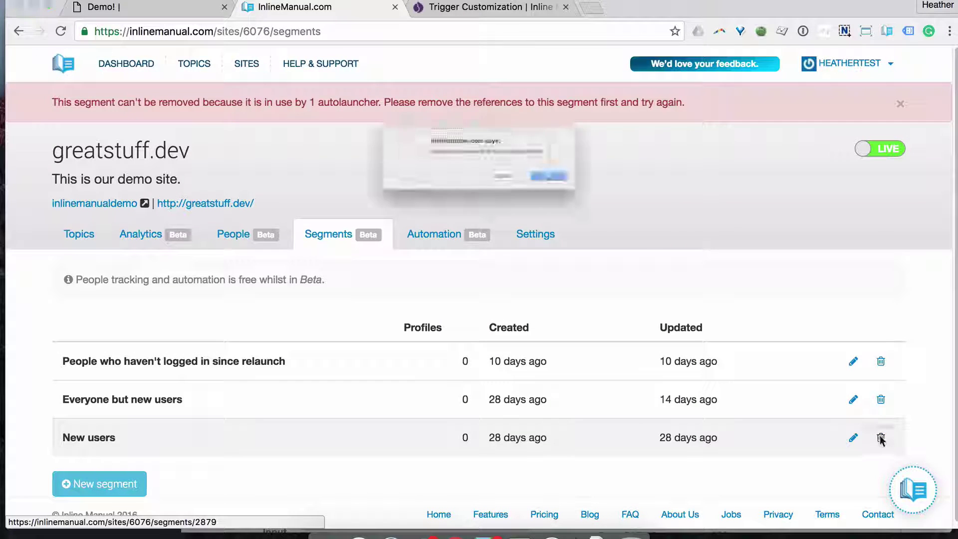
{"action": "left_click", "coordinate": [600, 191]}
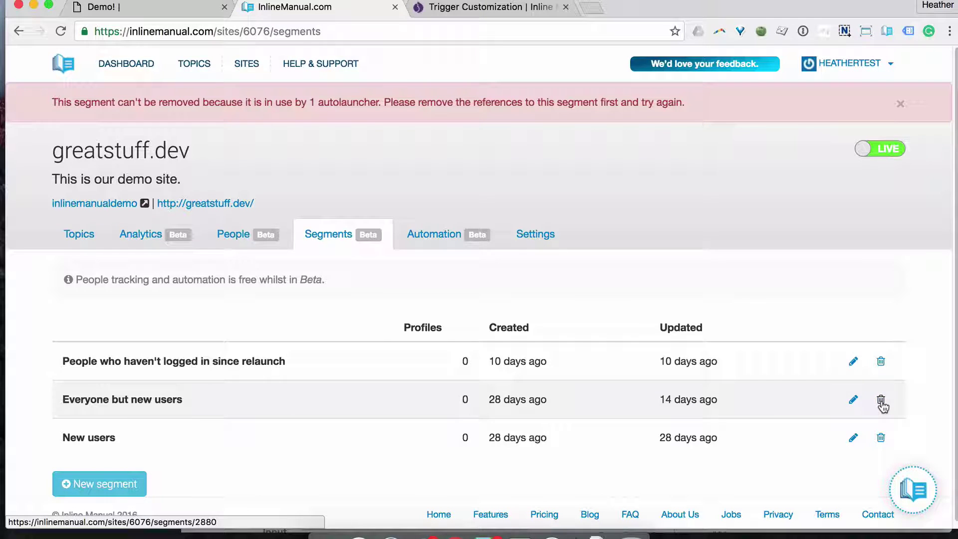
Step: Open the greatstuff.dev site's automation and delete the active Welcome message! autolauncher
{"action": "left_click", "coordinate": [448, 234]}
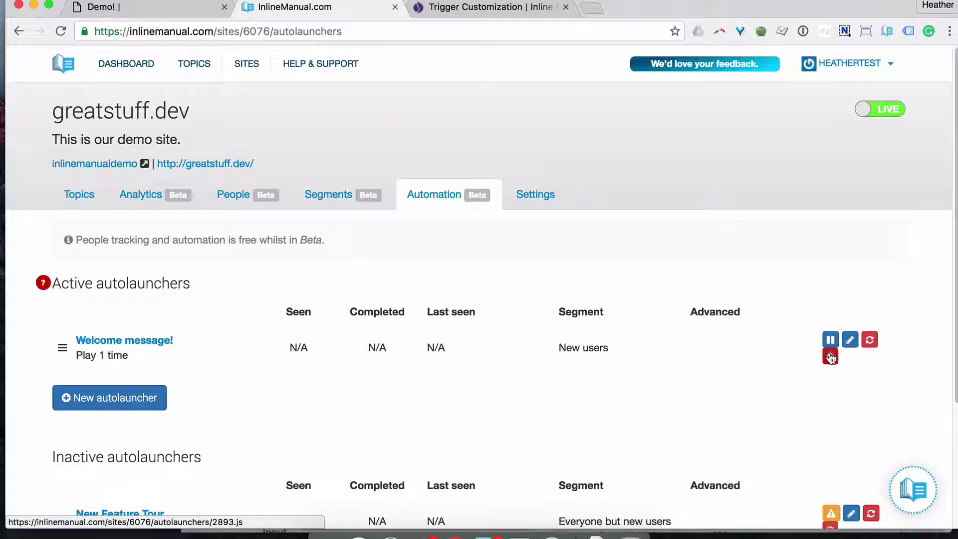
{"action": "left_click", "coordinate": [830, 357]}
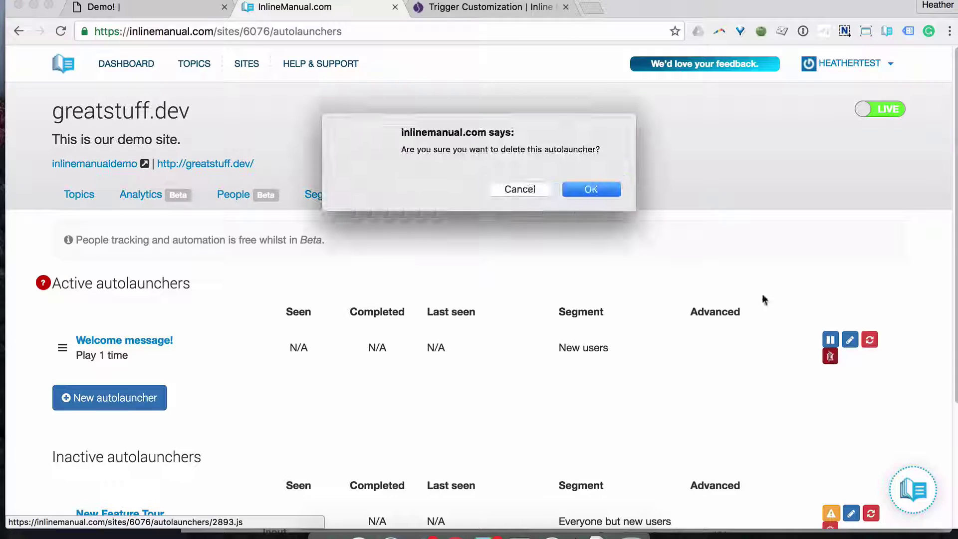
{"action": "left_click", "coordinate": [592, 189]}
Step: Return to the site's segments and delete the New users segment
{"action": "left_click", "coordinate": [333, 198]}
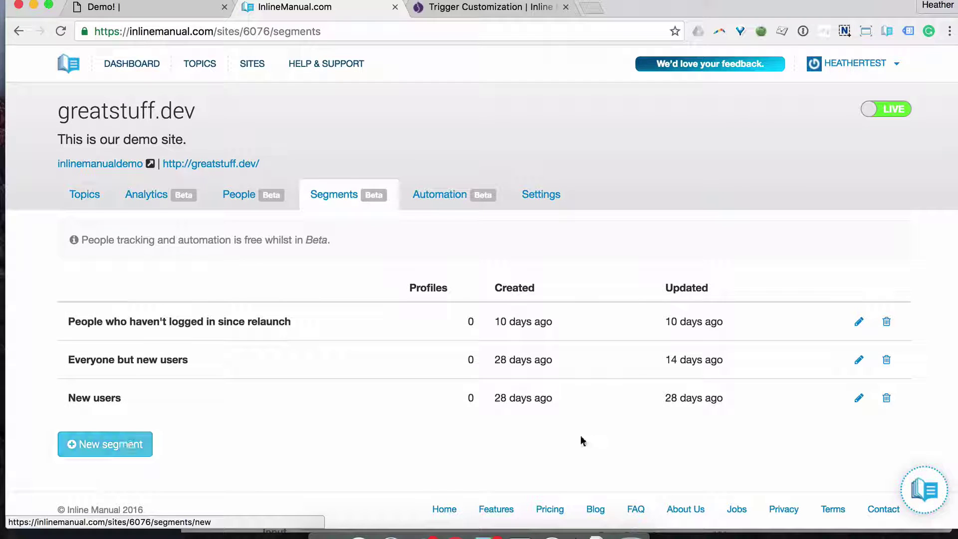
{"action": "left_click", "coordinate": [891, 399]}
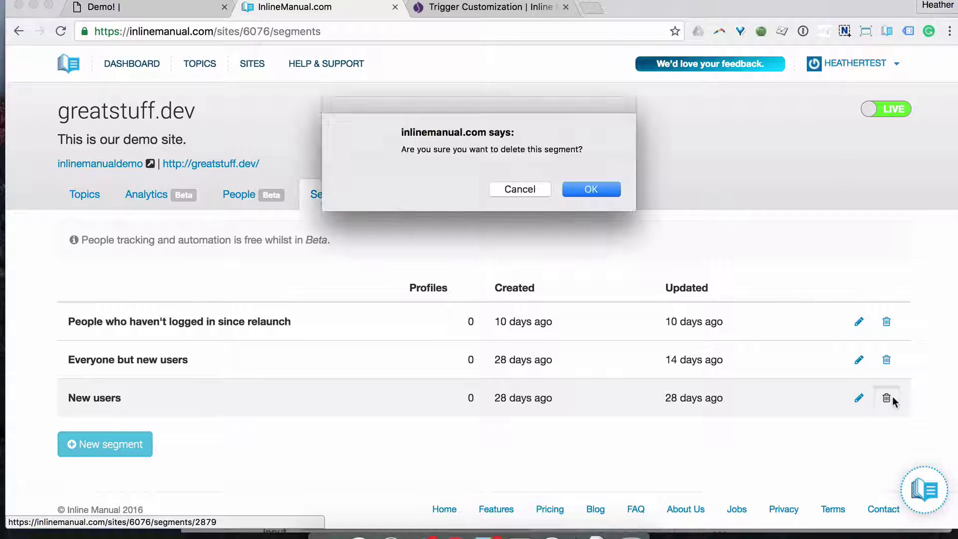
{"action": "left_click", "coordinate": [592, 190]}
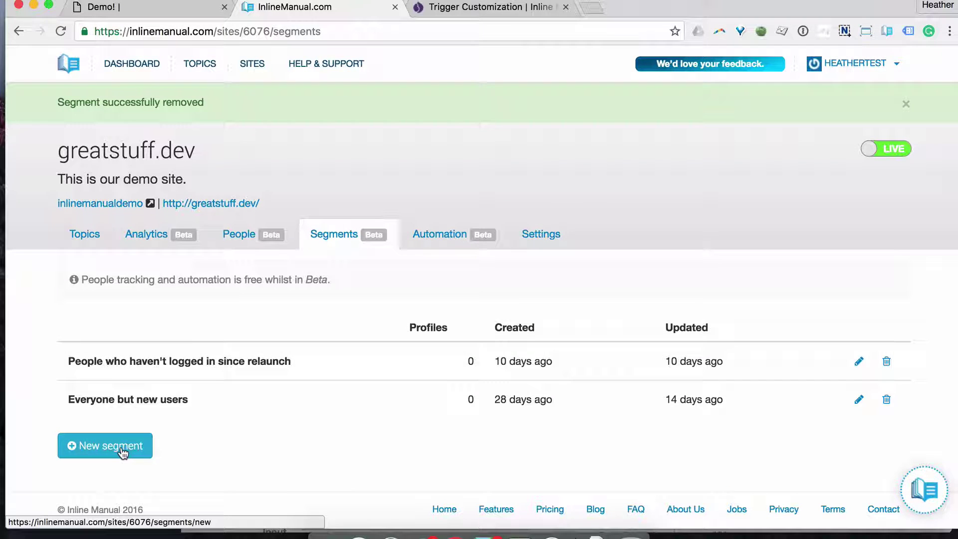
Step: Start a new segment for the site and name it New users
{"action": "left_click", "coordinate": [121, 452]}
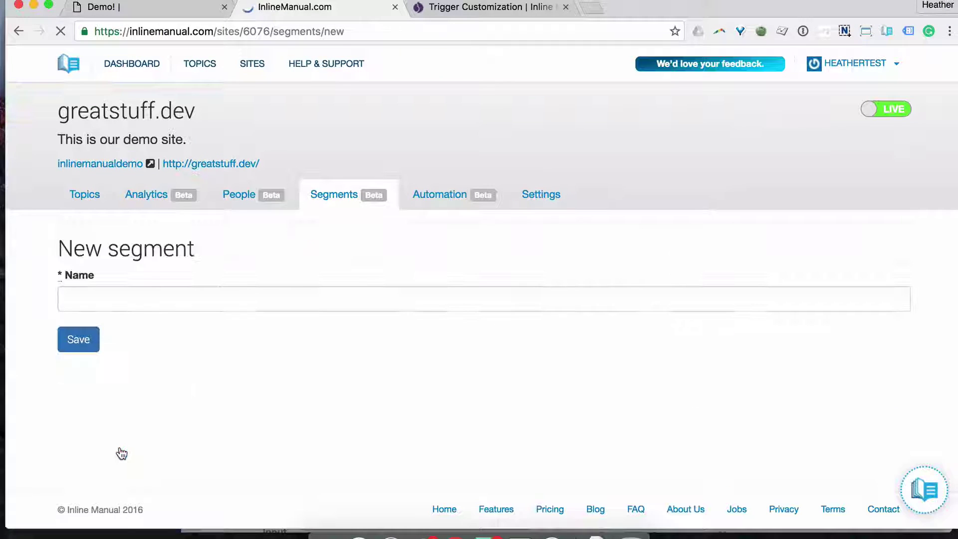
{"action": "left_click", "coordinate": [131, 296]}
{"action": "type", "text": "N"}
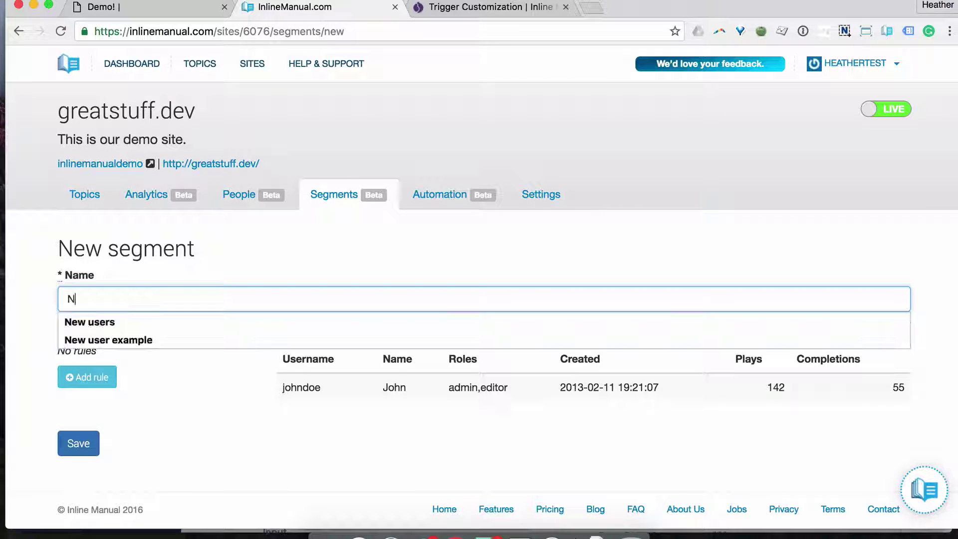
{"action": "type", "text": "ew users"}
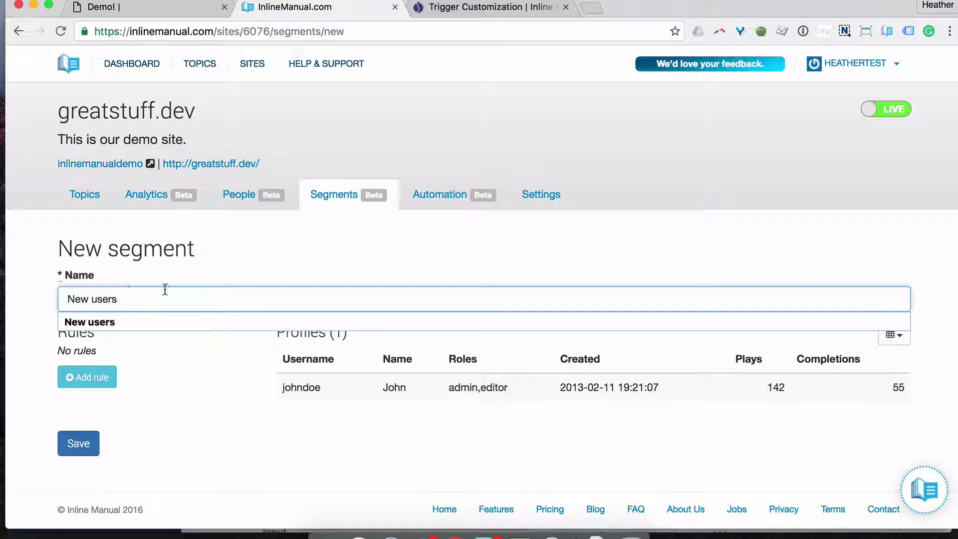
{"action": "left_click", "coordinate": [139, 358]}
Step: Add a rule to the segment using the First seen field with the condition "is less than"
{"action": "left_click", "coordinate": [80, 377]}
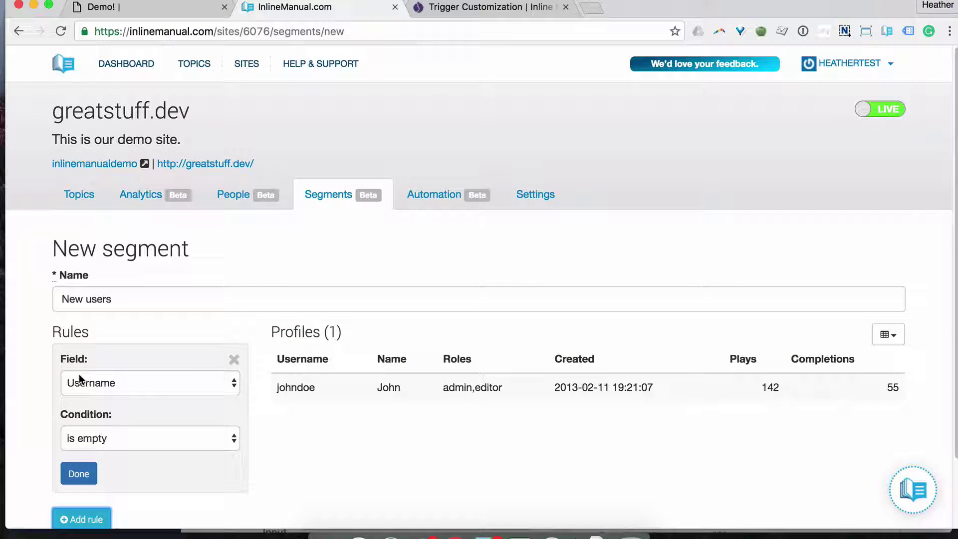
{"action": "left_click", "coordinate": [148, 382]}
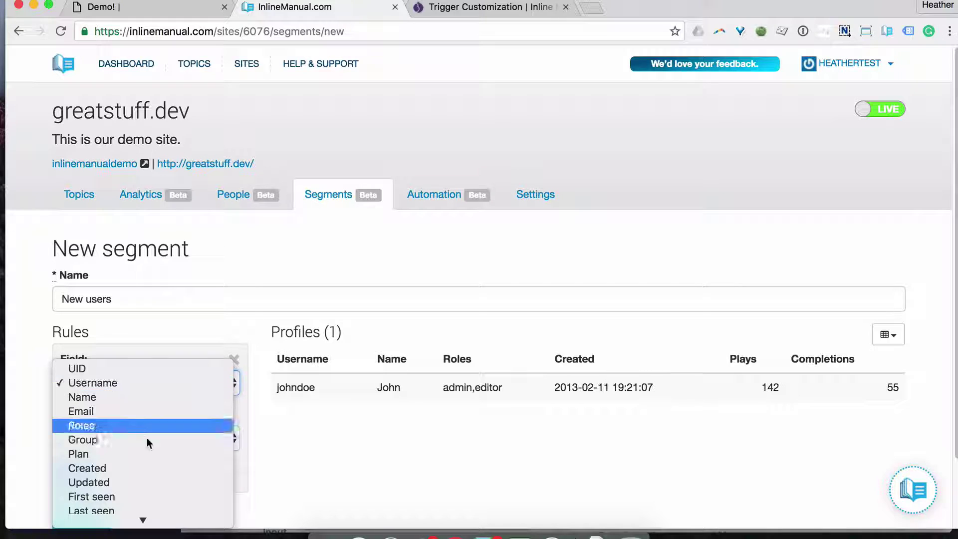
{"action": "left_click", "coordinate": [136, 495]}
{"action": "scroll", "coordinate": [268, 438], "scroll_direction": "down", "scroll_amount": 3}
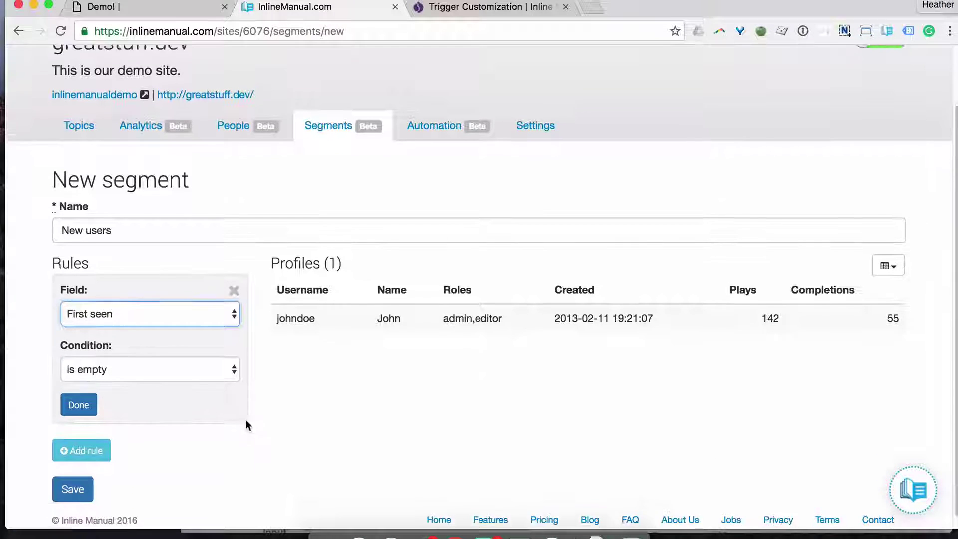
{"action": "left_click", "coordinate": [123, 354]}
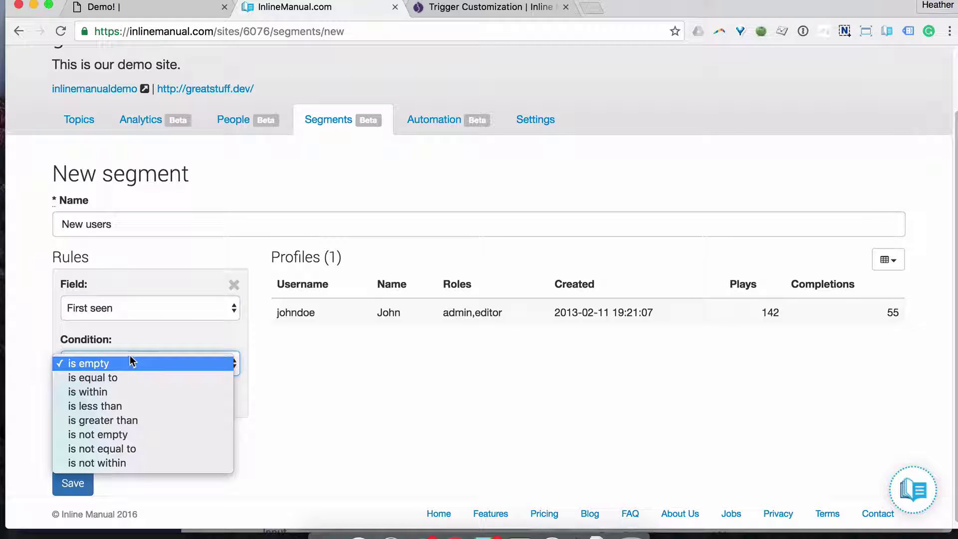
{"action": "left_click", "coordinate": [148, 406]}
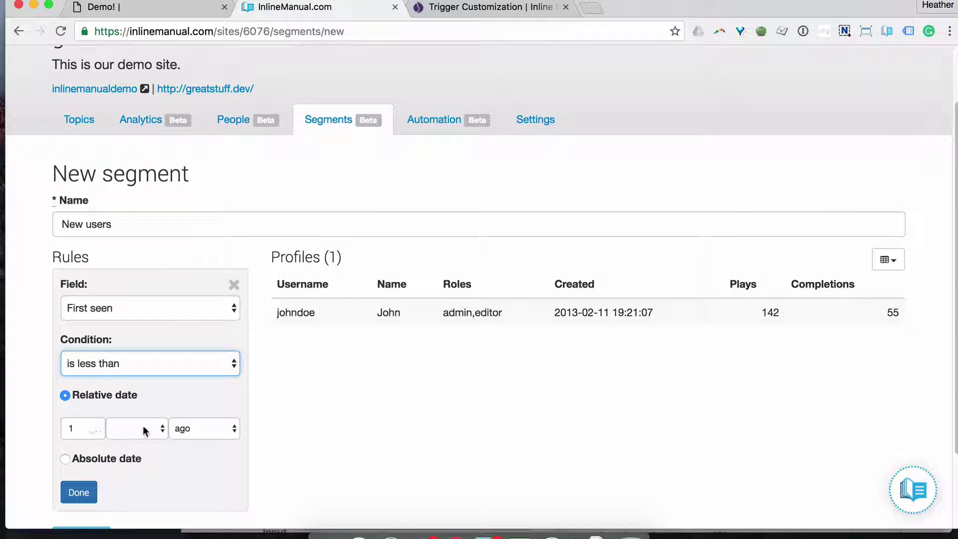
Step: Set the rule's relative date to 1 months ago, finish the rule and save the segment
{"action": "left_click", "coordinate": [140, 429]}
{"action": "left_click", "coordinate": [141, 478]}
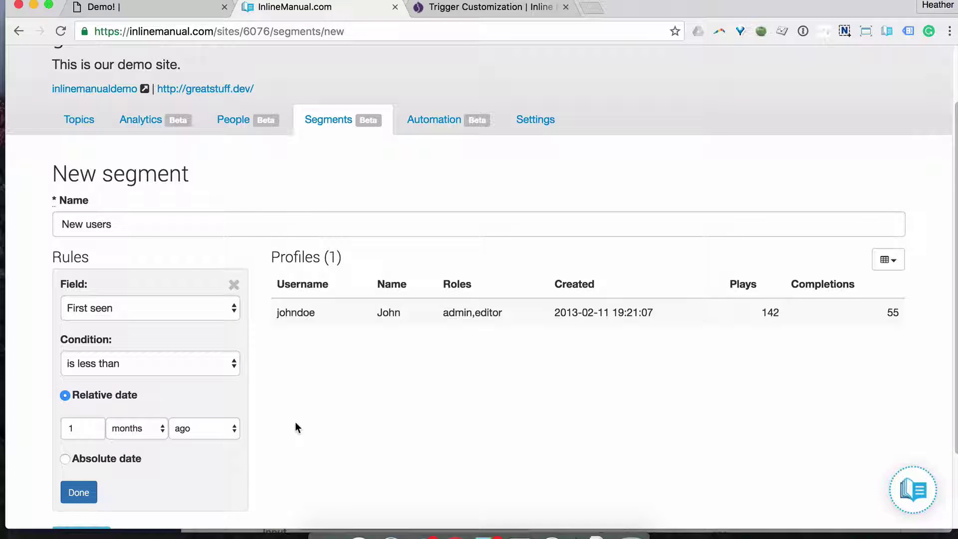
{"action": "scroll", "coordinate": [295, 421], "scroll_direction": "down", "scroll_amount": 2}
{"action": "scroll", "coordinate": [294, 419], "scroll_direction": "down", "scroll_amount": 1}
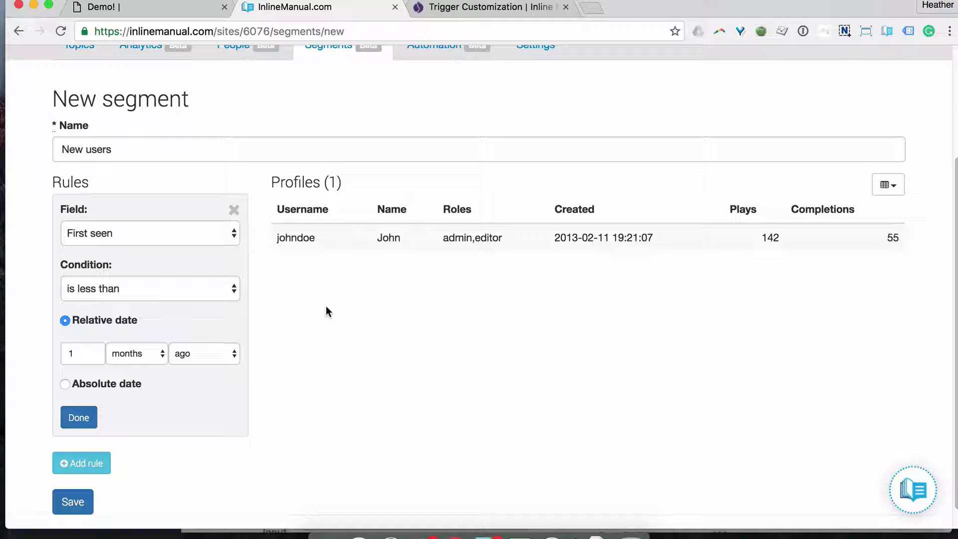
{"action": "left_click", "coordinate": [80, 418]}
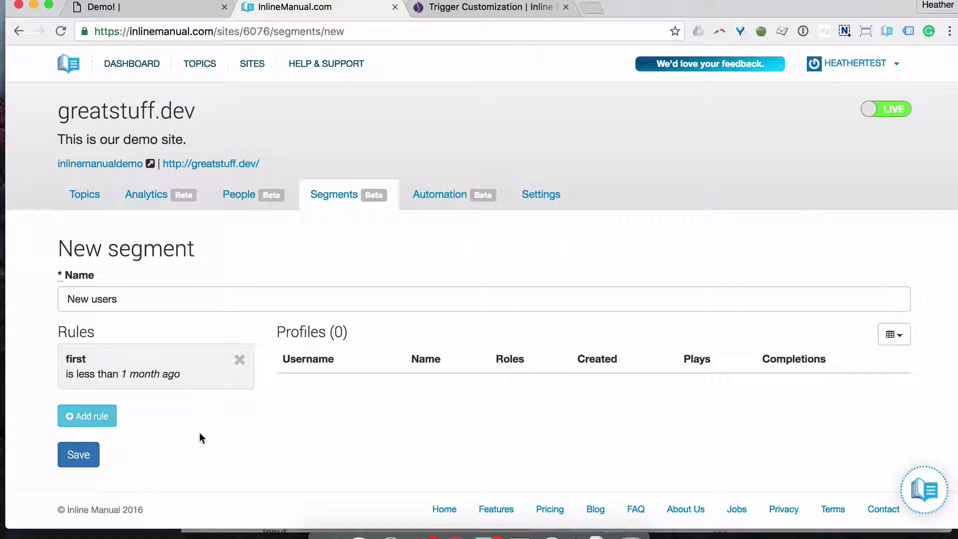
{"action": "left_click", "coordinate": [80, 455]}
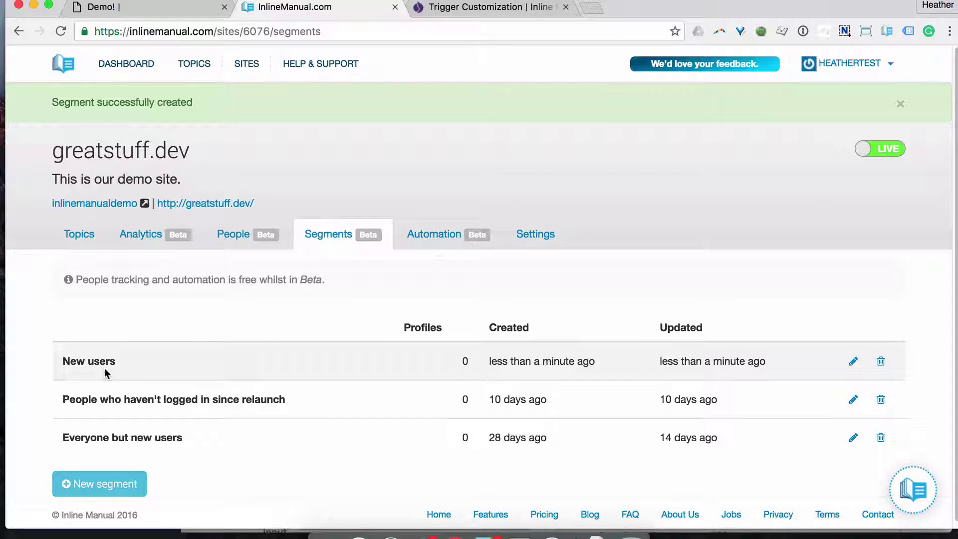
Step: Start a new autolauncher in the site's automation with Welcome message! as its topic
{"action": "left_click", "coordinate": [439, 247]}
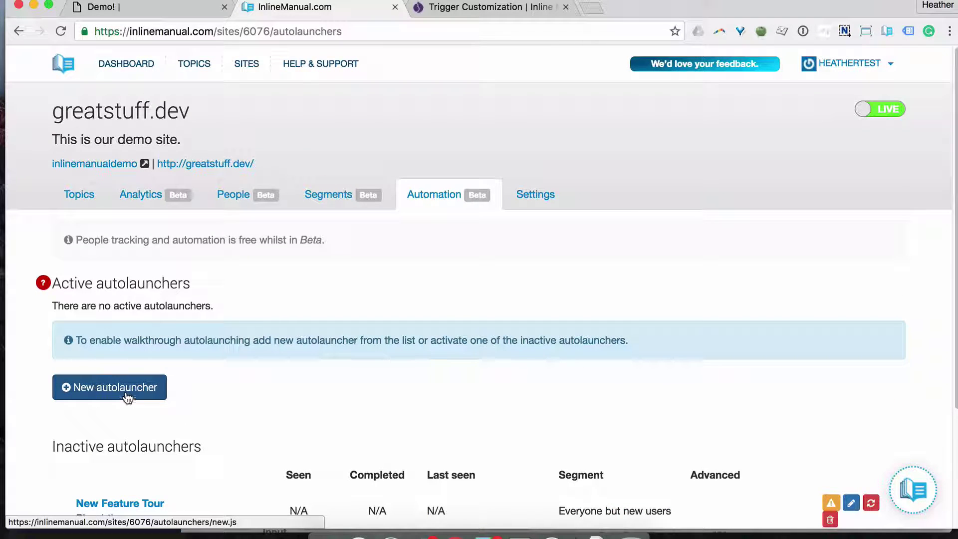
{"action": "scroll", "coordinate": [175, 404], "scroll_direction": "down", "scroll_amount": 2}
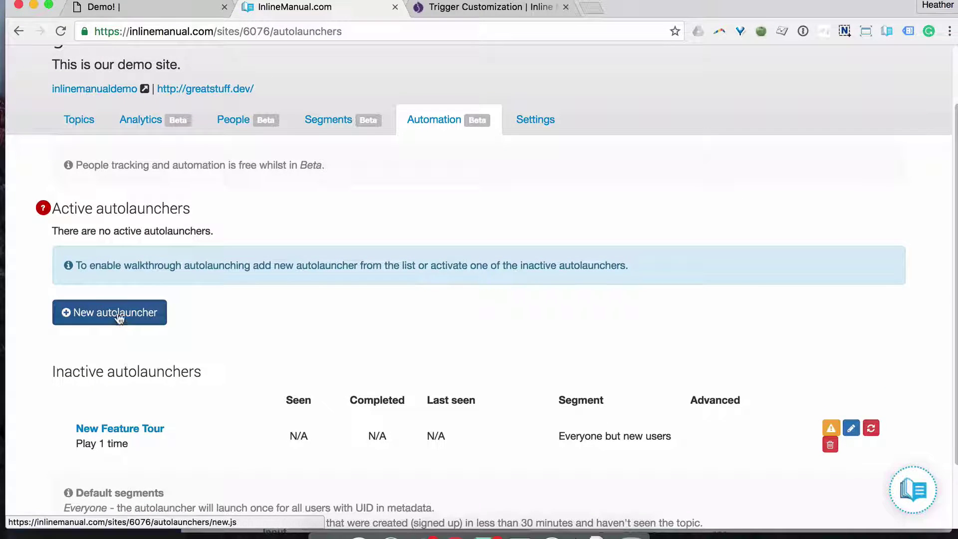
{"action": "left_click", "coordinate": [117, 313]}
{"action": "left_click", "coordinate": [335, 151]}
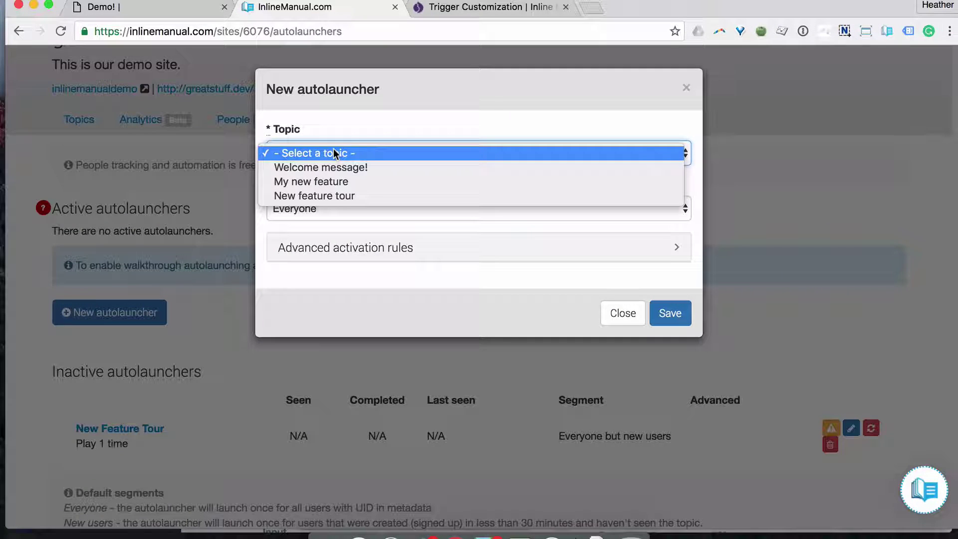
{"action": "left_click", "coordinate": [371, 165]}
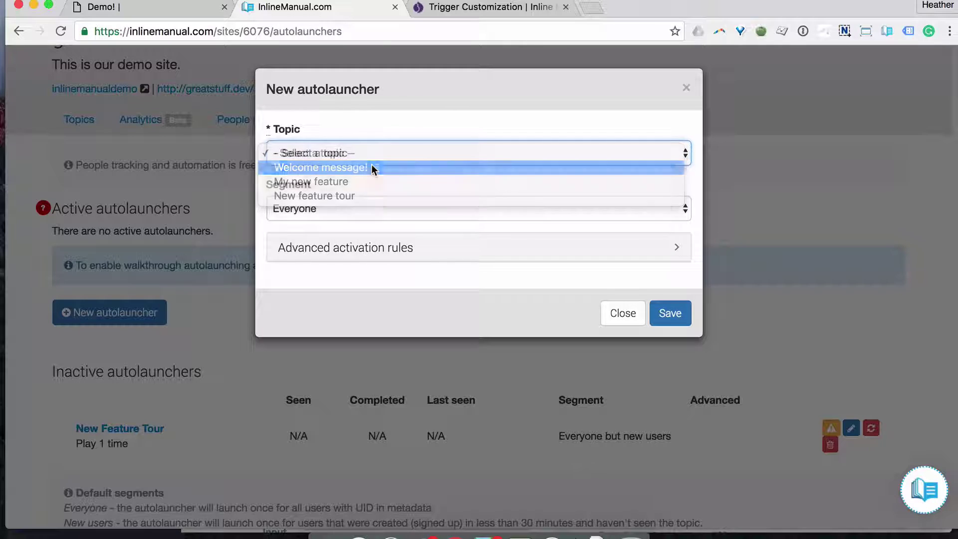
Step: Assign the New users segment to the autolauncher and save it
{"action": "left_click", "coordinate": [340, 208]}
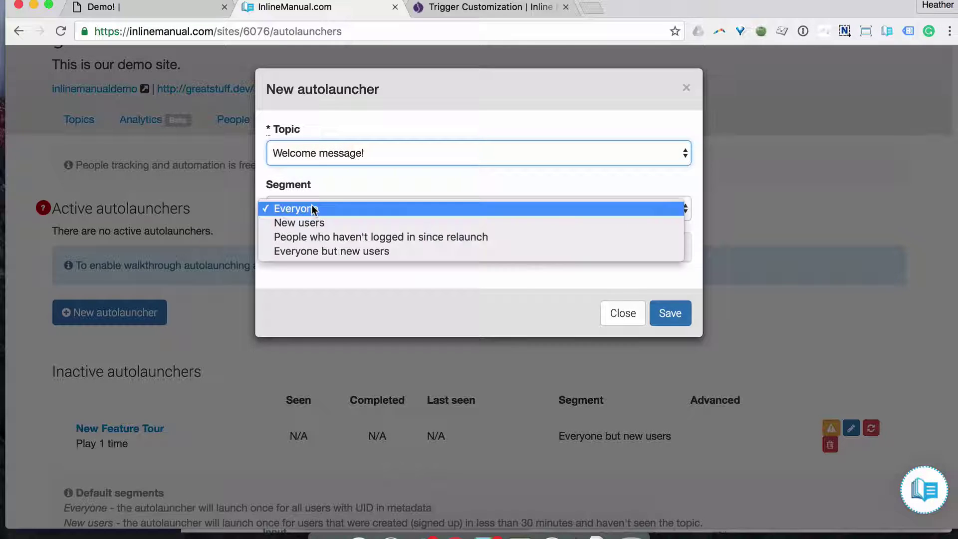
{"action": "left_click", "coordinate": [351, 221]}
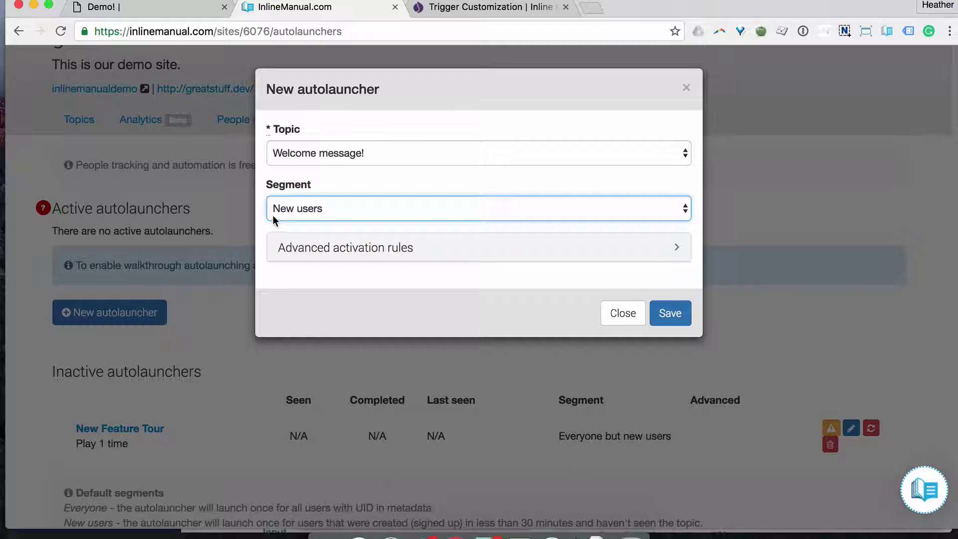
{"action": "left_click", "coordinate": [320, 212]}
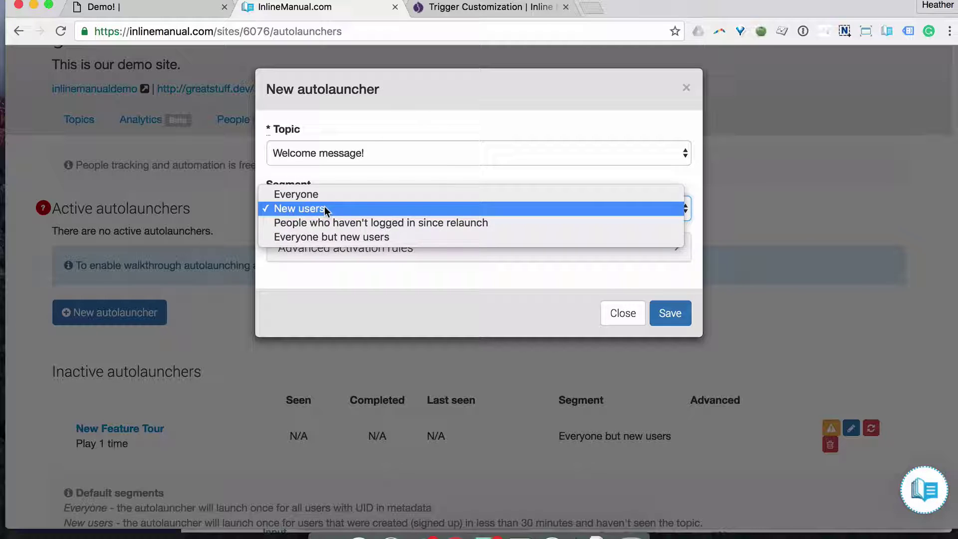
{"action": "left_click", "coordinate": [417, 209]}
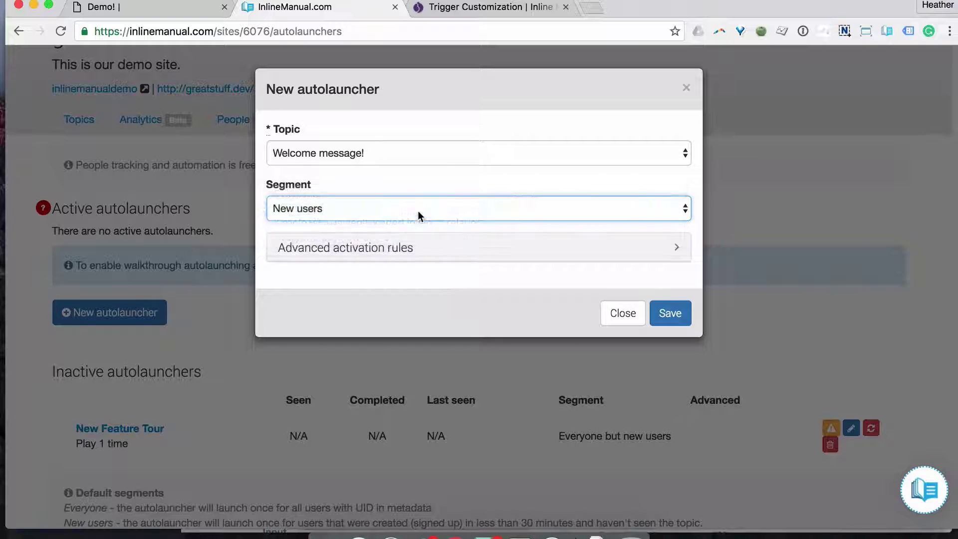
{"action": "left_click", "coordinate": [677, 325]}
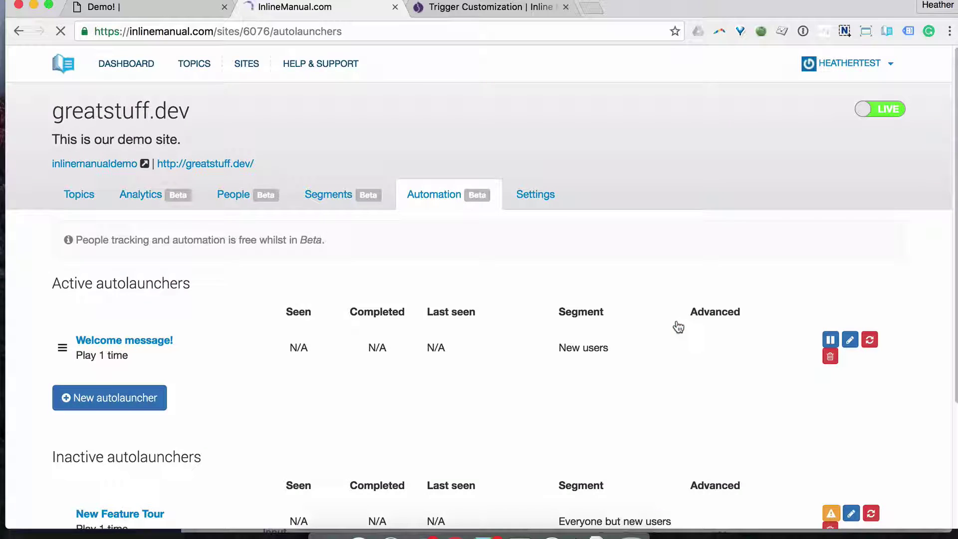
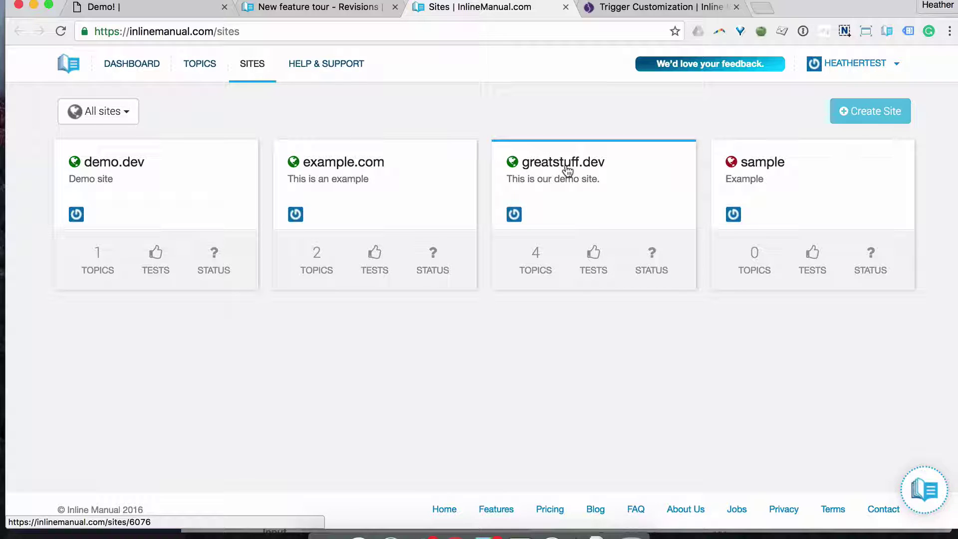
Step: Review the New feature tour topic's activity log and its list of revisions
{"action": "left_click", "coordinate": [350, 10]}
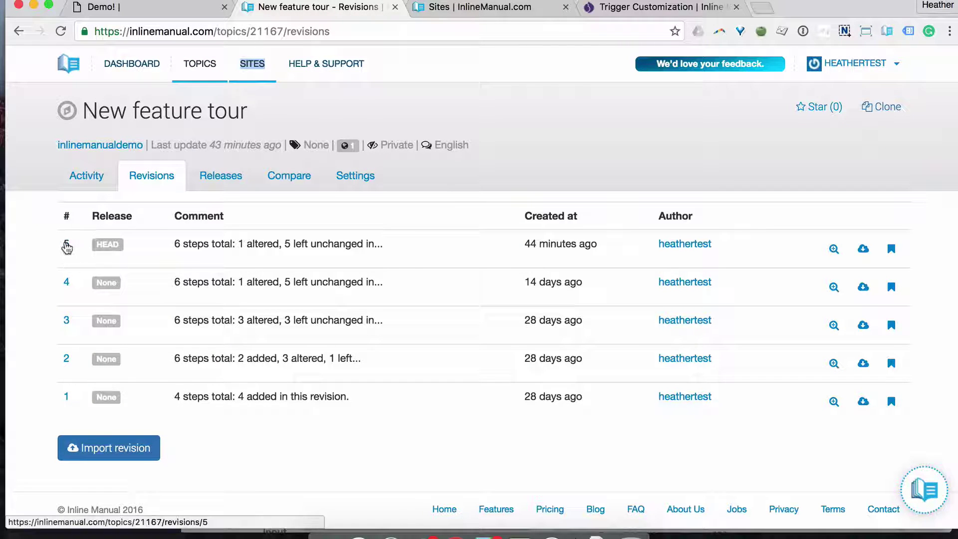
{"action": "left_click", "coordinate": [85, 189]}
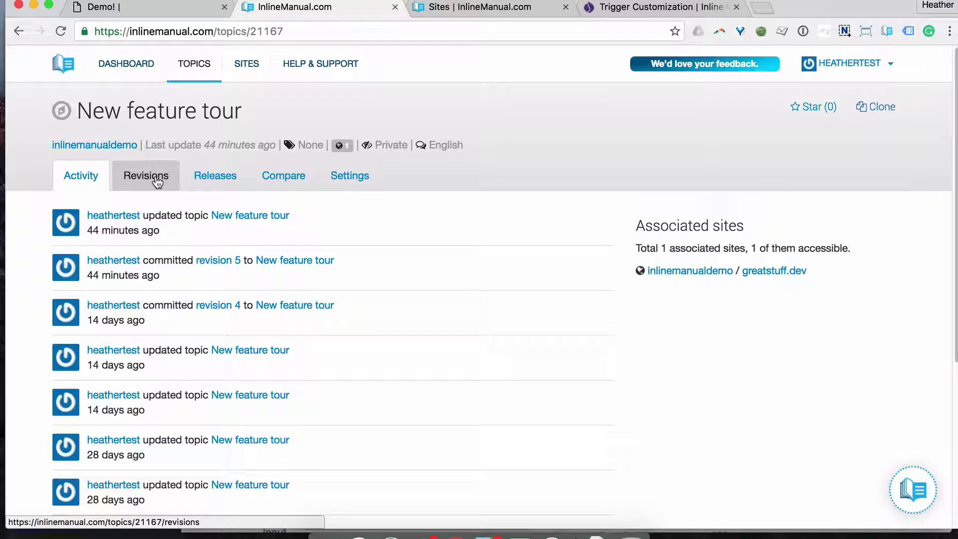
{"action": "left_click", "coordinate": [158, 183]}
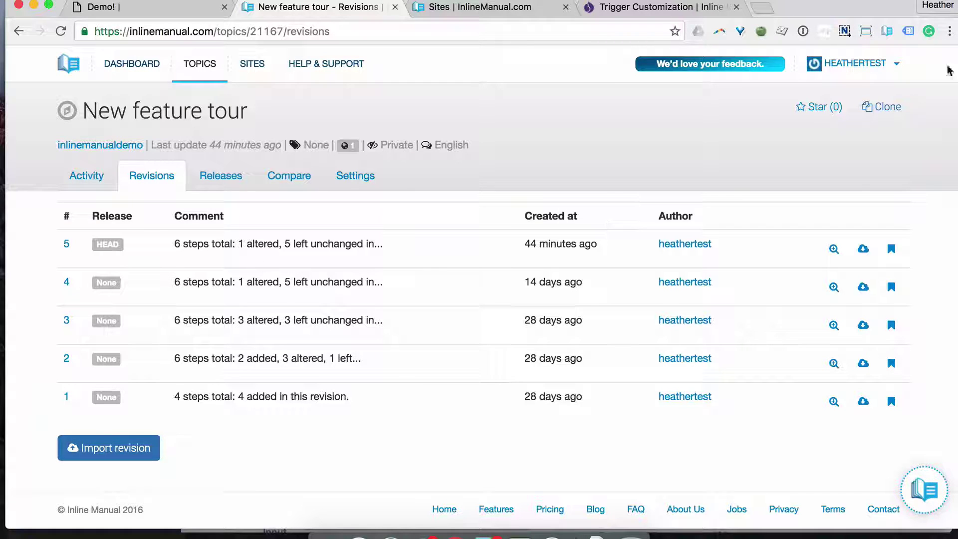
Step: Switch to the presentation and advance to the "Ready to get started?" slide
{"action": "key", "text": "ctrl+Right"}
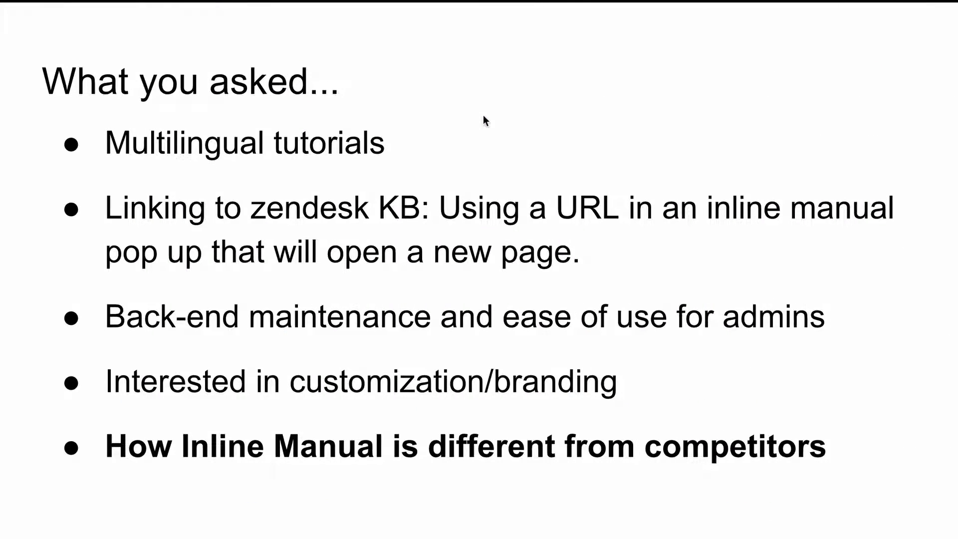
{"action": "key", "text": "Right"}
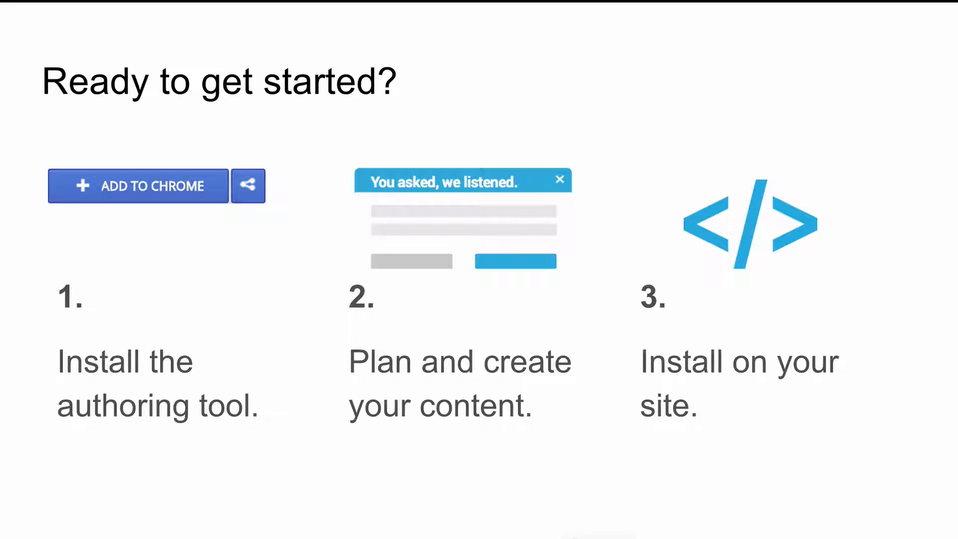
Step: Switch back to the browser desktop, bring up the AnyMeeting window to read its chat, and move it clear of the browser
{"action": "mouse_move", "coordinate": [486, 536]}
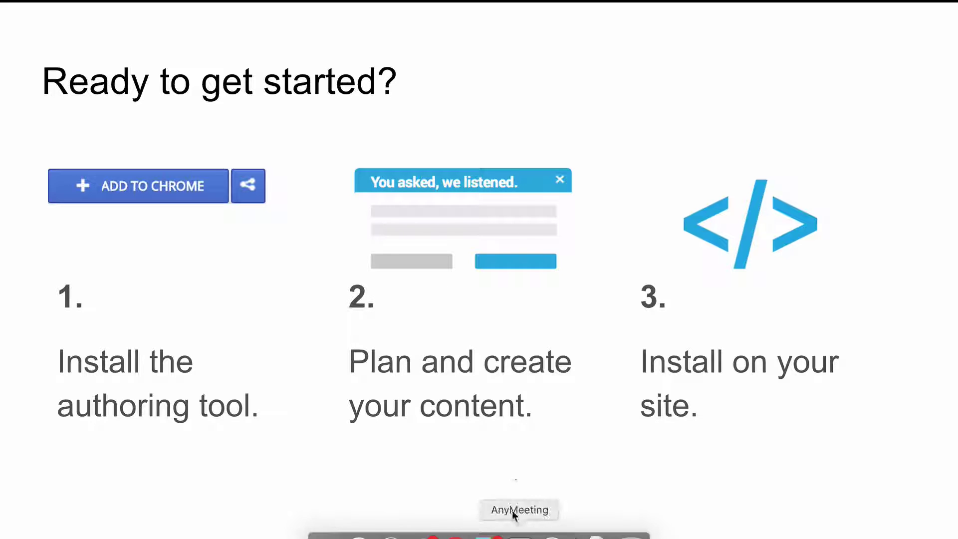
{"action": "key", "text": "ctrl+Left"}
{"action": "left_click", "coordinate": [519, 536]}
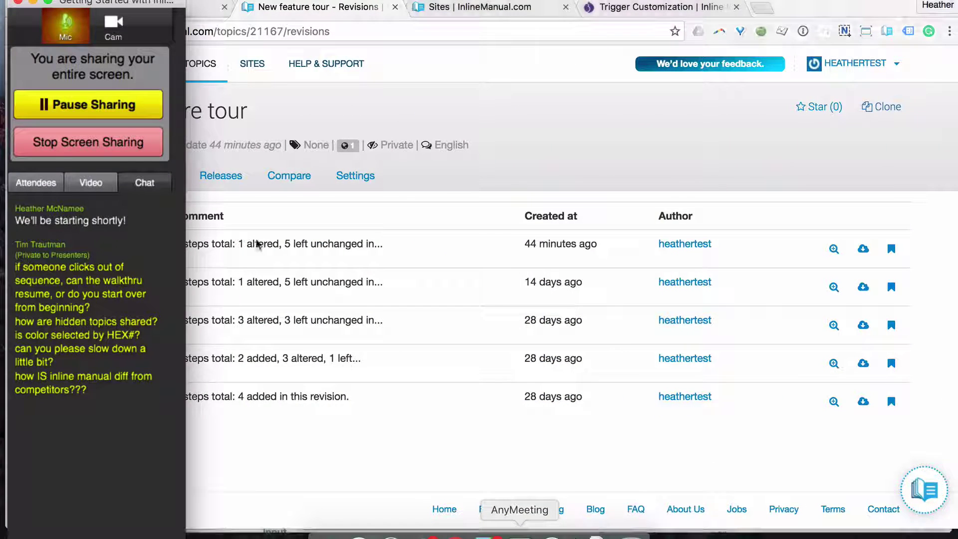
{"action": "left_click_drag", "start_coordinate": [154, 7], "coordinate": [957, 48]}
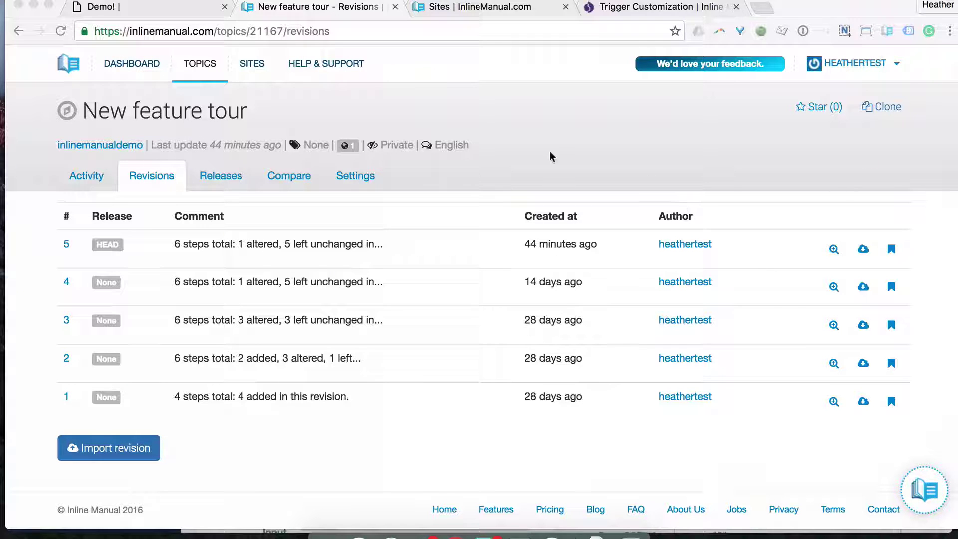
Step: Switch to the Demo! page, open the Release notes - 20 Oct 2016 article in the help widget and launch its linked tour
{"action": "left_click", "coordinate": [220, 18]}
{"action": "left_click", "coordinate": [180, 12]}
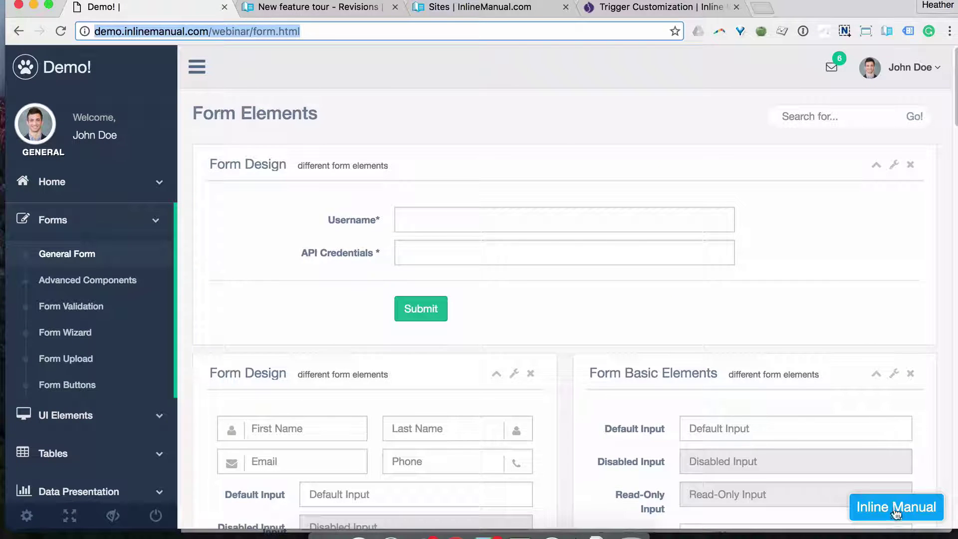
{"action": "left_click", "coordinate": [895, 509]}
{"action": "left_click", "coordinate": [751, 125]}
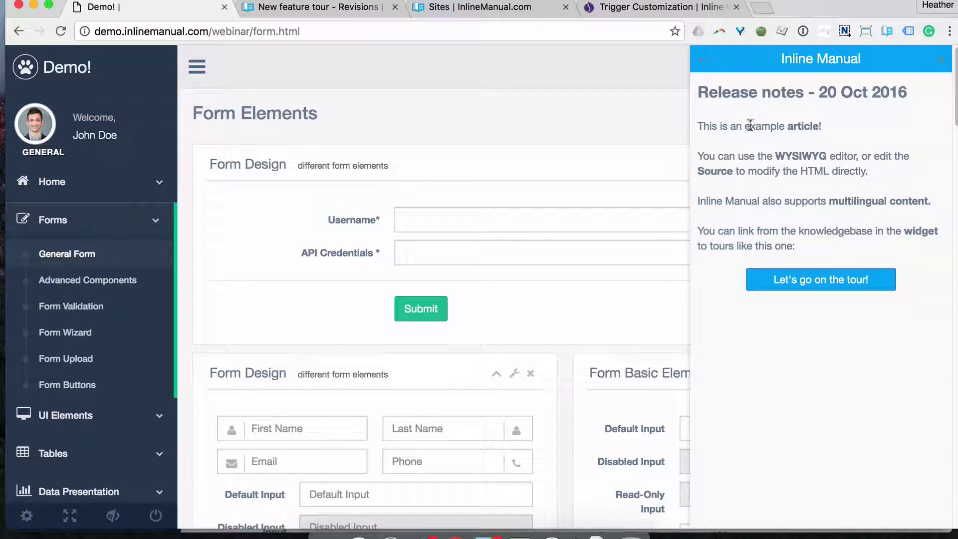
{"action": "left_click", "coordinate": [828, 278]}
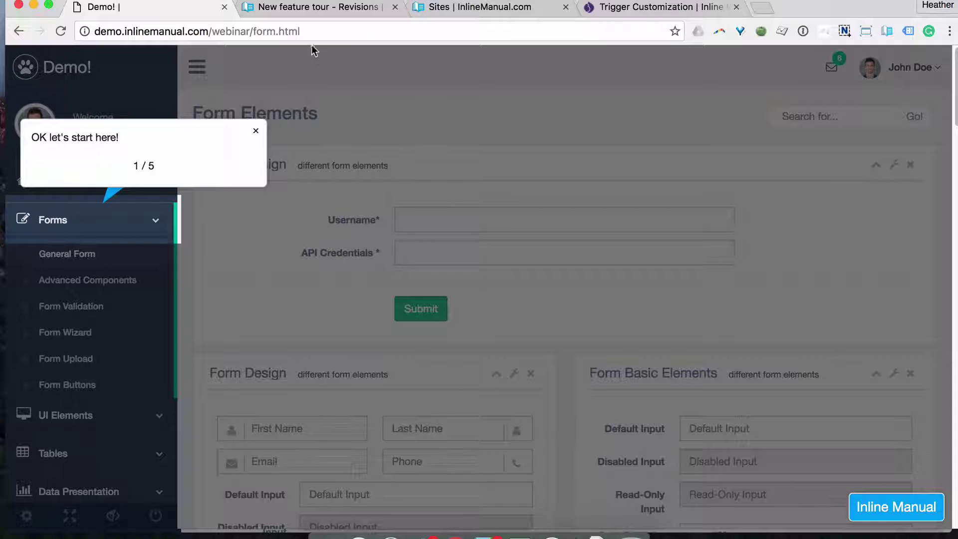
Step: Change the page address to demo.inlinemanual.com/webinar/index.html and load it with the tour still running
{"action": "left_click", "coordinate": [257, 31]}
{"action": "left_click", "coordinate": [257, 31]}
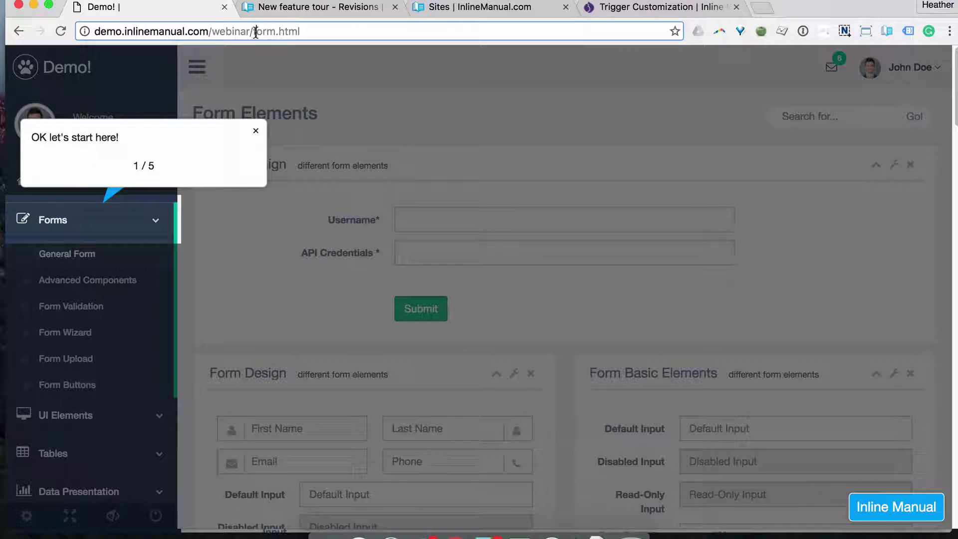
{"action": "left_click_drag", "start_coordinate": [255, 31], "coordinate": [384, 36]}
{"action": "key", "text": "BackSpace"}
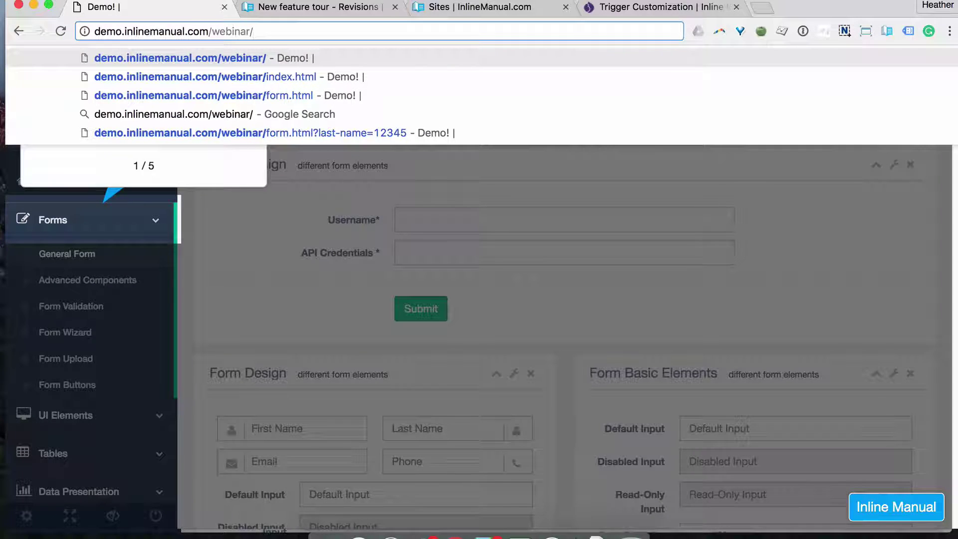
{"action": "type", "text": "index.html"}
{"action": "key", "text": "Return"}
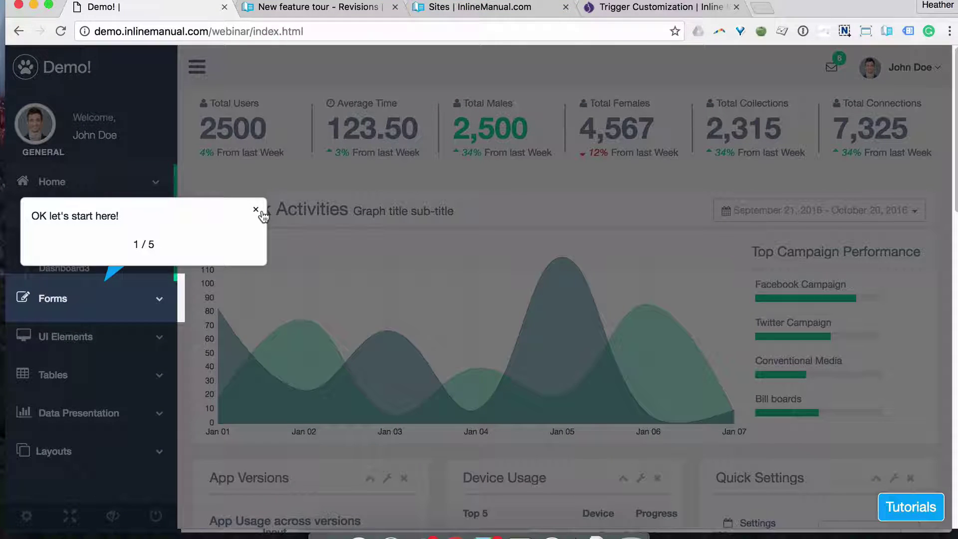
Step: Advance the tour to its second step, end it, and view the topics listed in the Tutorials widget before closing it
{"action": "left_click", "coordinate": [76, 307]}
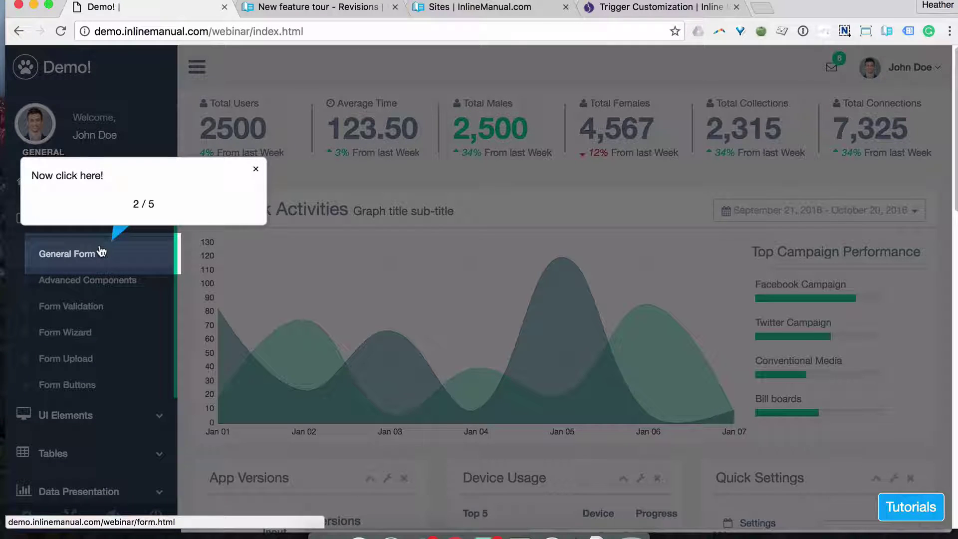
{"action": "left_click", "coordinate": [257, 170]}
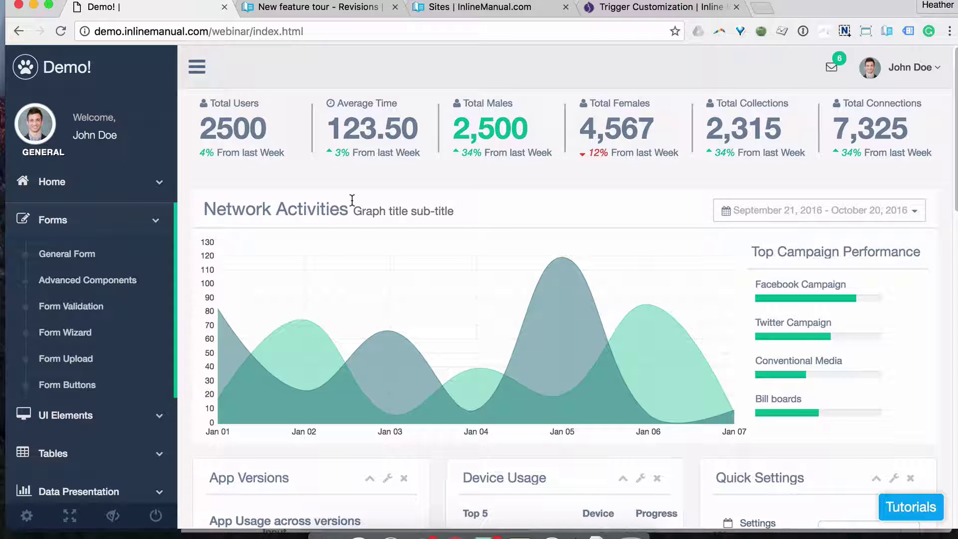
{"action": "left_click", "coordinate": [896, 505]}
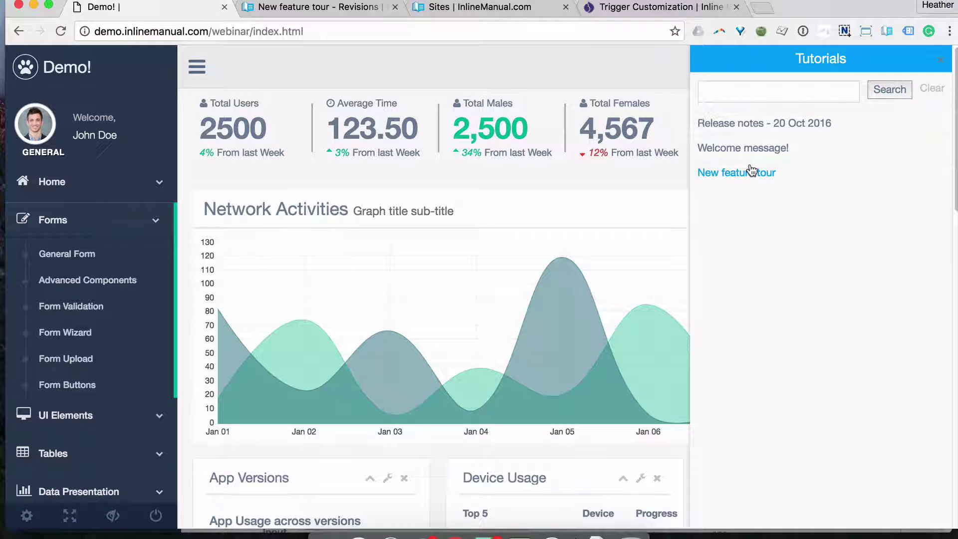
{"action": "left_click", "coordinate": [940, 61]}
Step: Open the My new feature topic in the Inline Manual authoring tool and select Step #3
{"action": "left_click", "coordinate": [886, 31]}
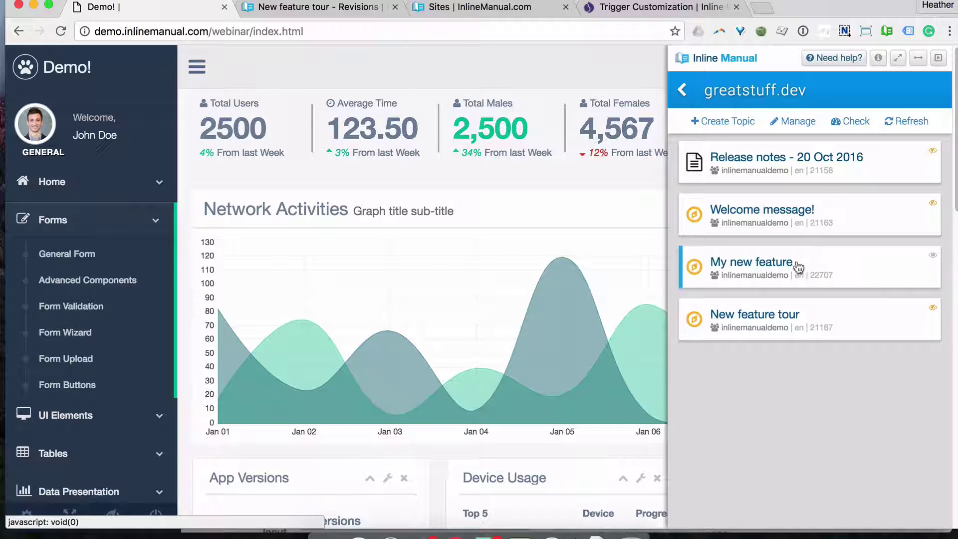
{"action": "left_click", "coordinate": [776, 316]}
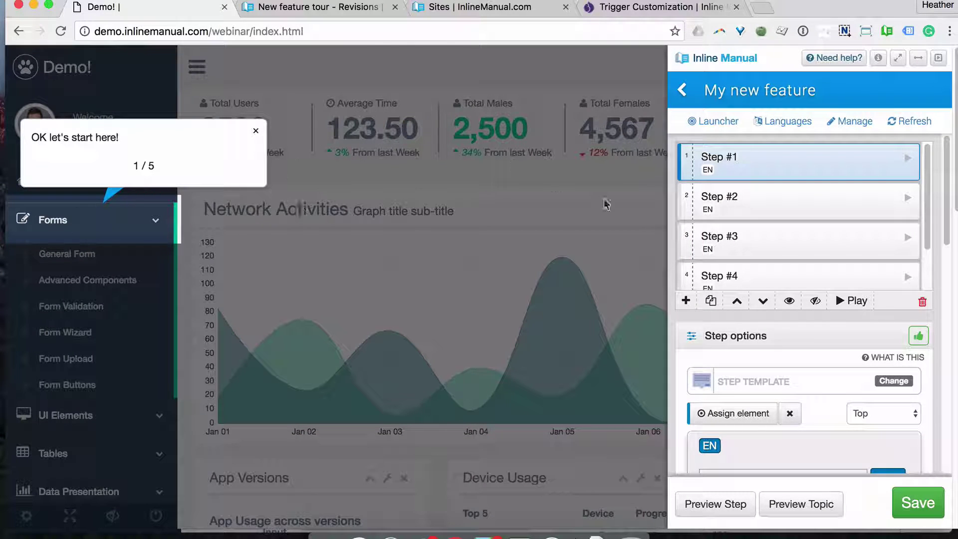
{"action": "left_click", "coordinate": [760, 246]}
{"action": "left_click", "coordinate": [764, 137]}
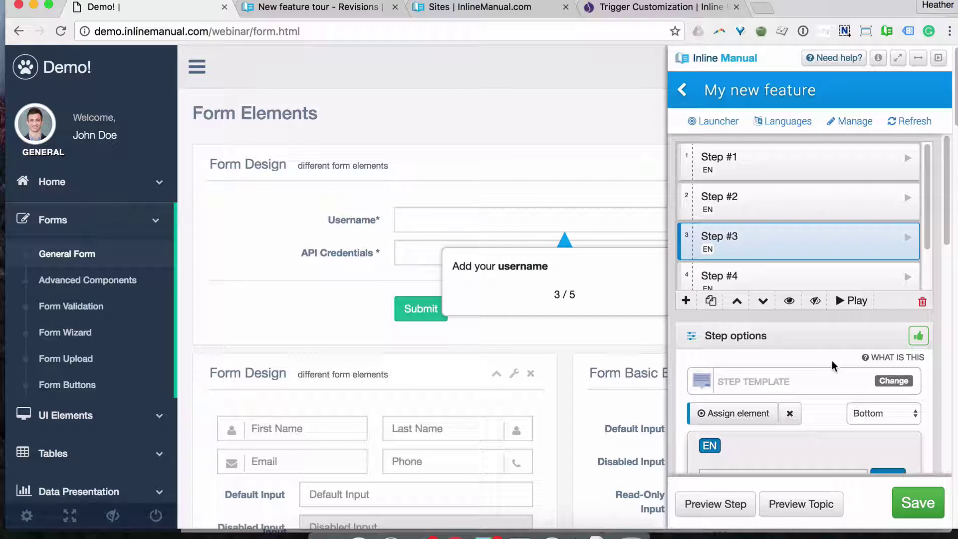
Step: Assign the upper Form Design panel as the launcher element for Step #3
{"action": "scroll", "coordinate": [833, 360], "scroll_direction": "down", "scroll_amount": 5}
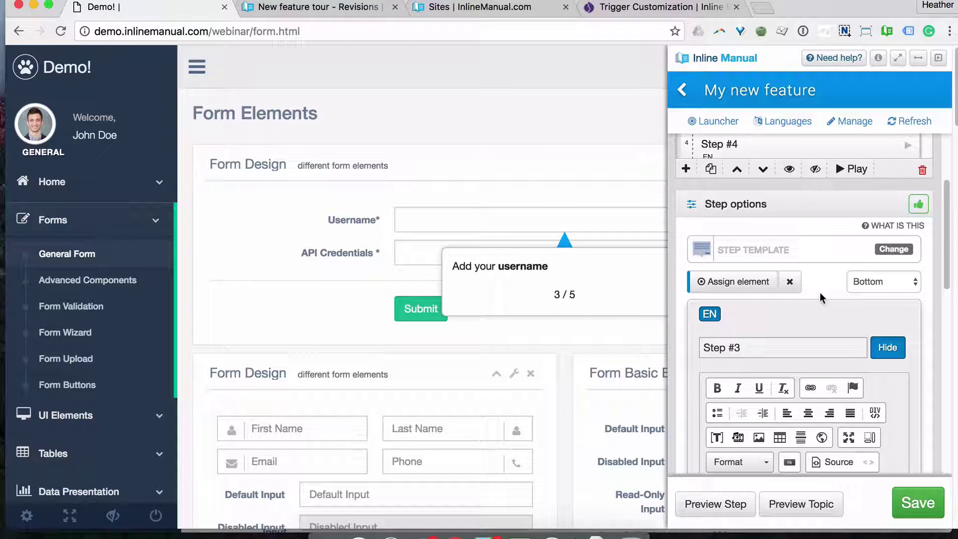
{"action": "scroll", "coordinate": [819, 292], "scroll_direction": "up", "scroll_amount": 5}
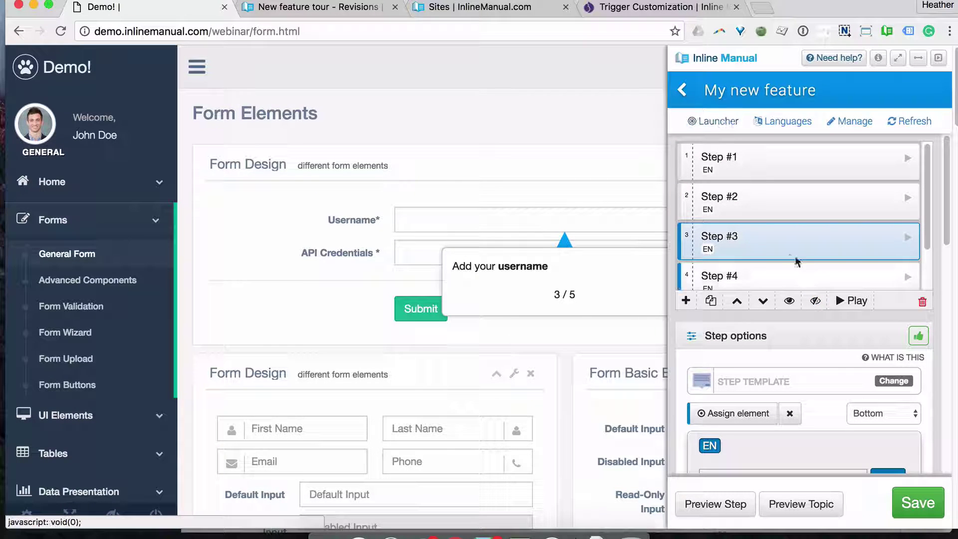
{"action": "left_click", "coordinate": [806, 339]}
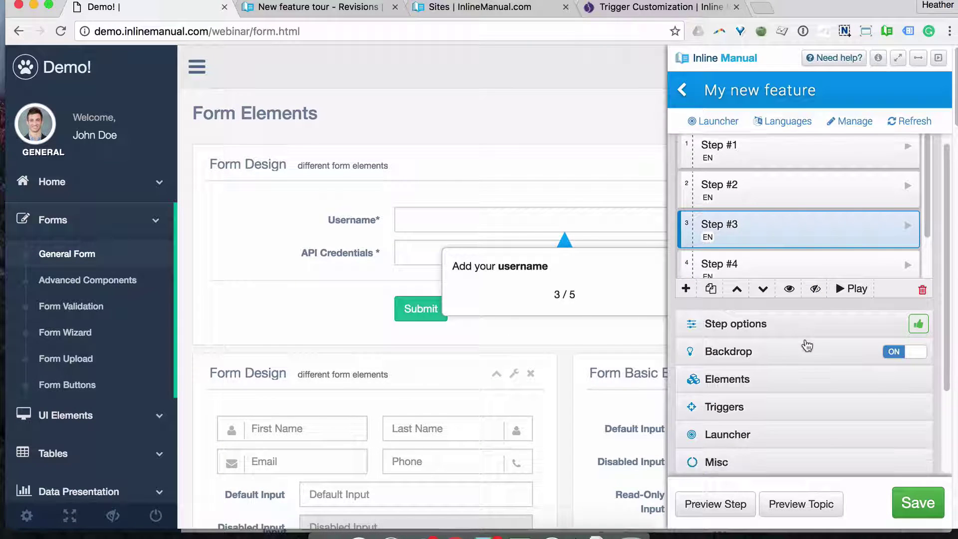
{"action": "left_click", "coordinate": [770, 418]}
{"action": "scroll", "coordinate": [808, 387], "scroll_direction": "down", "scroll_amount": 4}
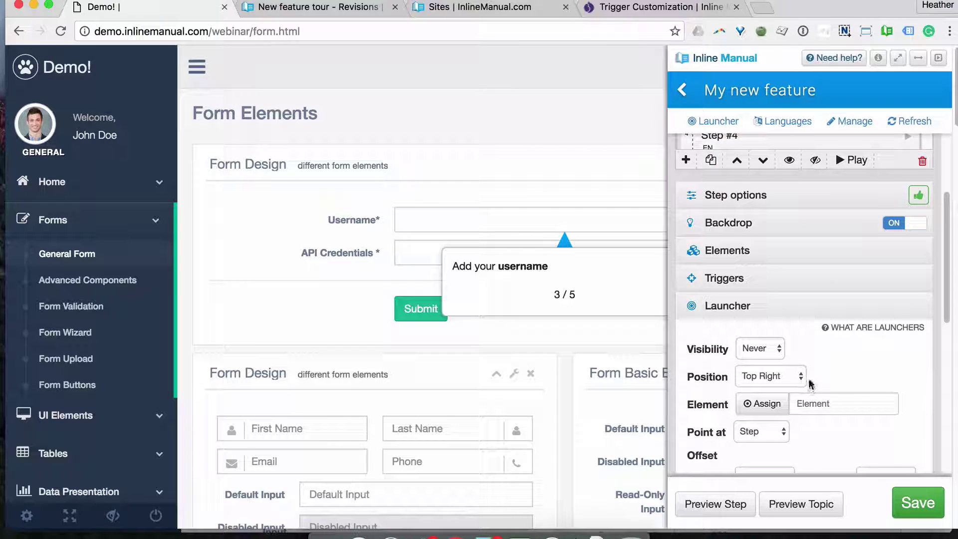
{"action": "scroll", "coordinate": [811, 384], "scroll_direction": "down", "scroll_amount": 2}
{"action": "left_click", "coordinate": [768, 378]}
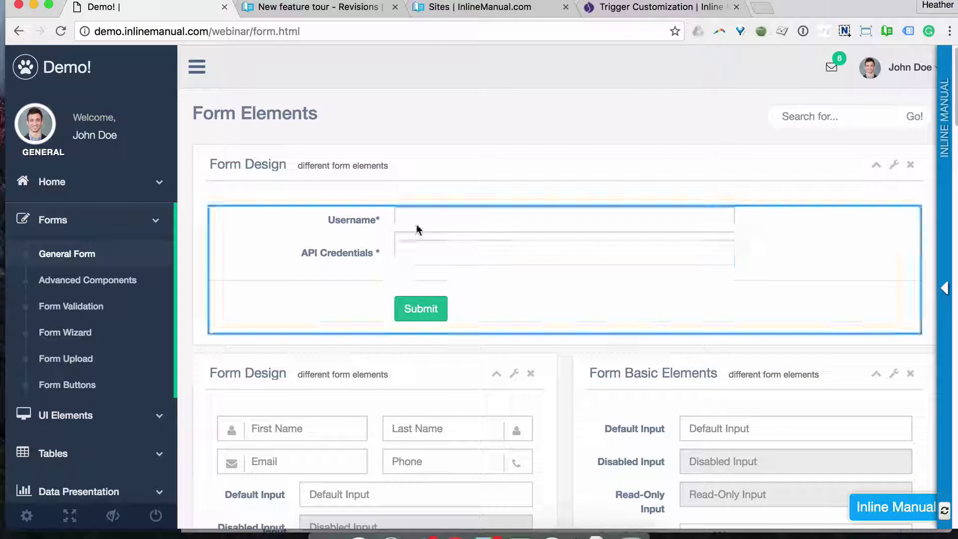
{"action": "left_click", "coordinate": [205, 171]}
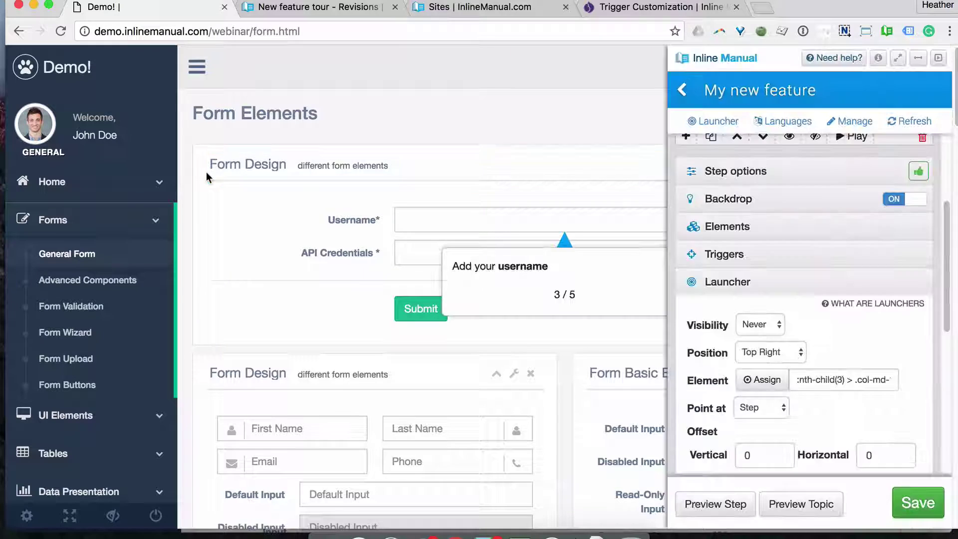
Step: Set the Step #3 launcher's position to Left and visibility to Always, keep it pointing at Step, and save the topic
{"action": "left_click", "coordinate": [790, 353]}
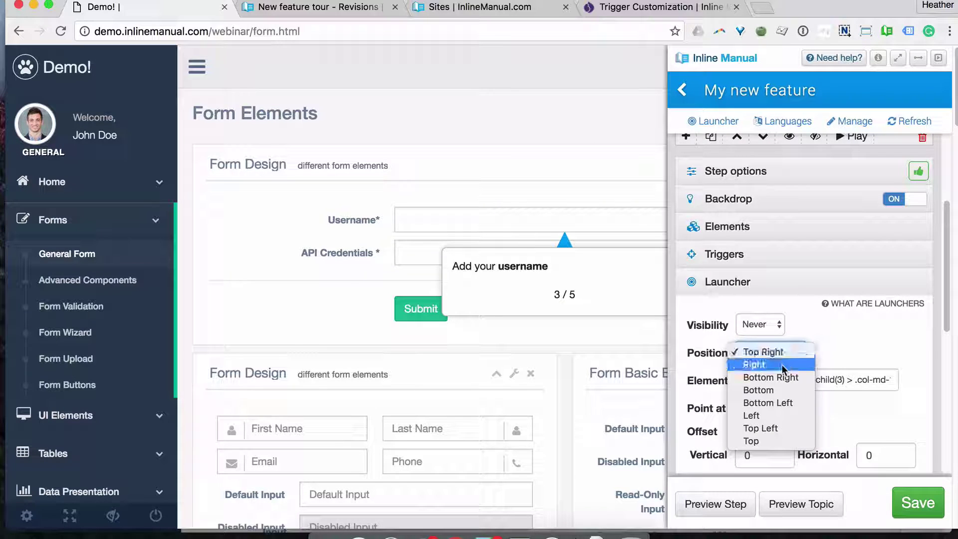
{"action": "left_click", "coordinate": [780, 415]}
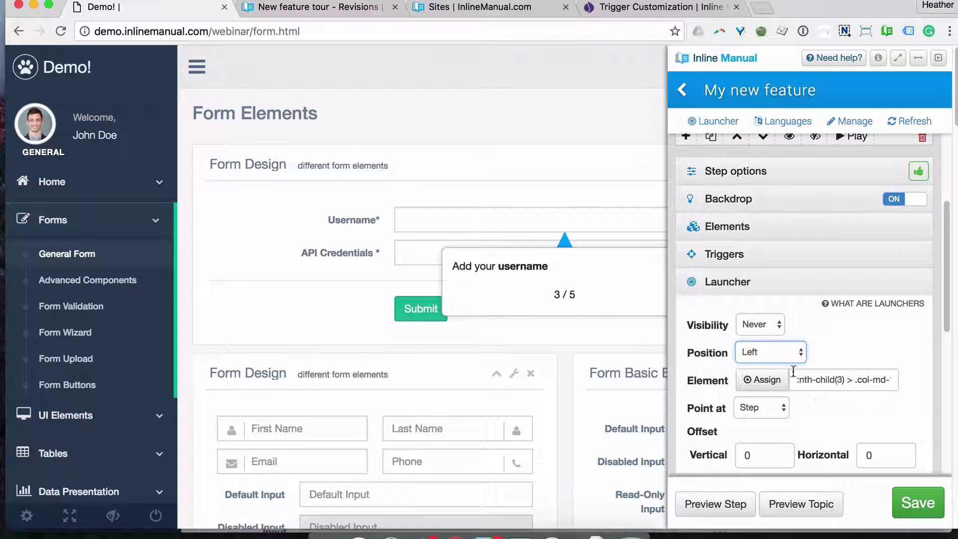
{"action": "left_click", "coordinate": [763, 325]}
{"action": "left_click", "coordinate": [767, 340]}
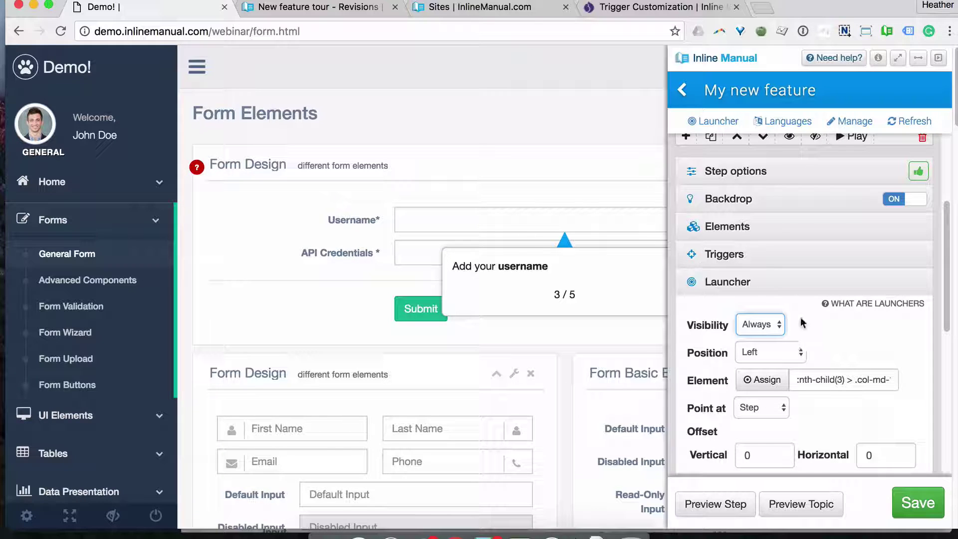
{"action": "left_click", "coordinate": [788, 411]}
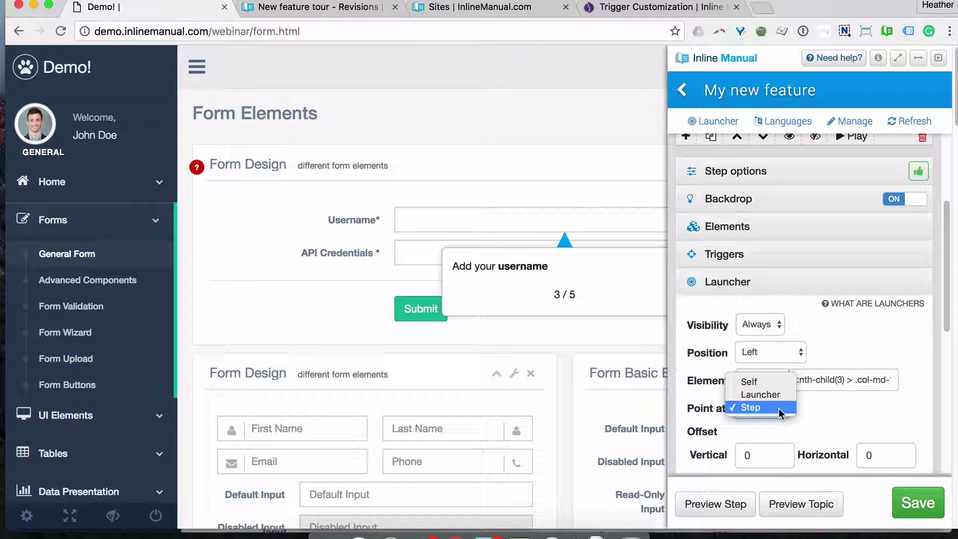
{"action": "left_click", "coordinate": [778, 408]}
{"action": "scroll", "coordinate": [842, 314], "scroll_direction": "up", "scroll_amount": 2}
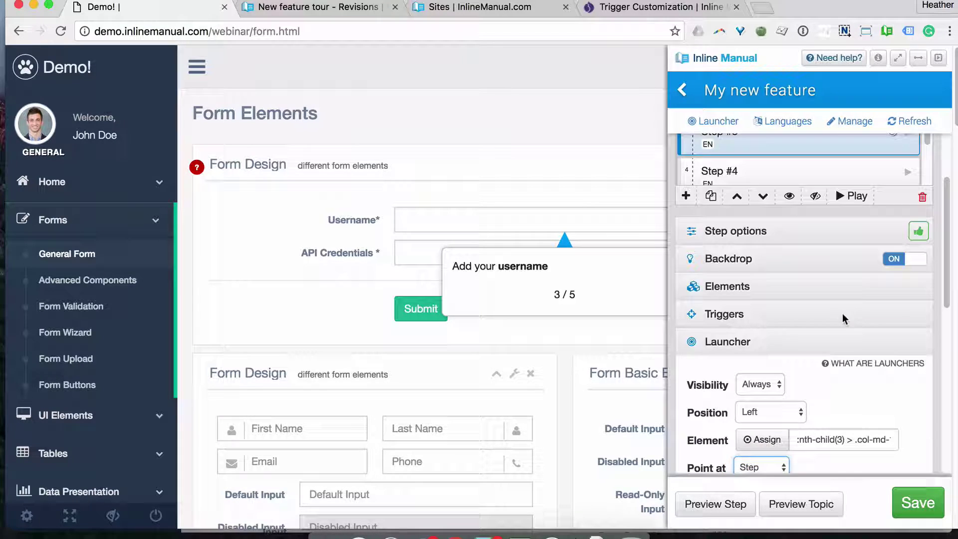
{"action": "left_click", "coordinate": [801, 337]}
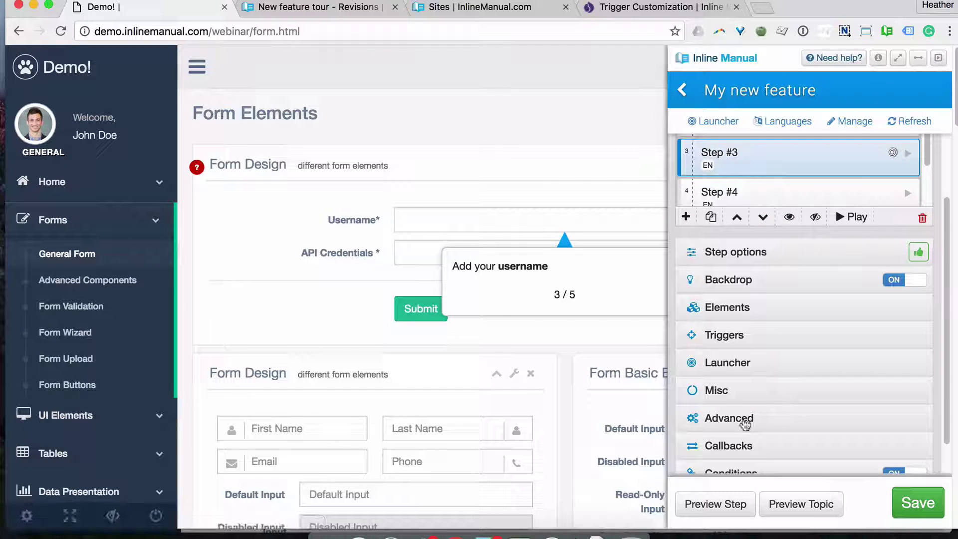
{"action": "left_click", "coordinate": [748, 364]}
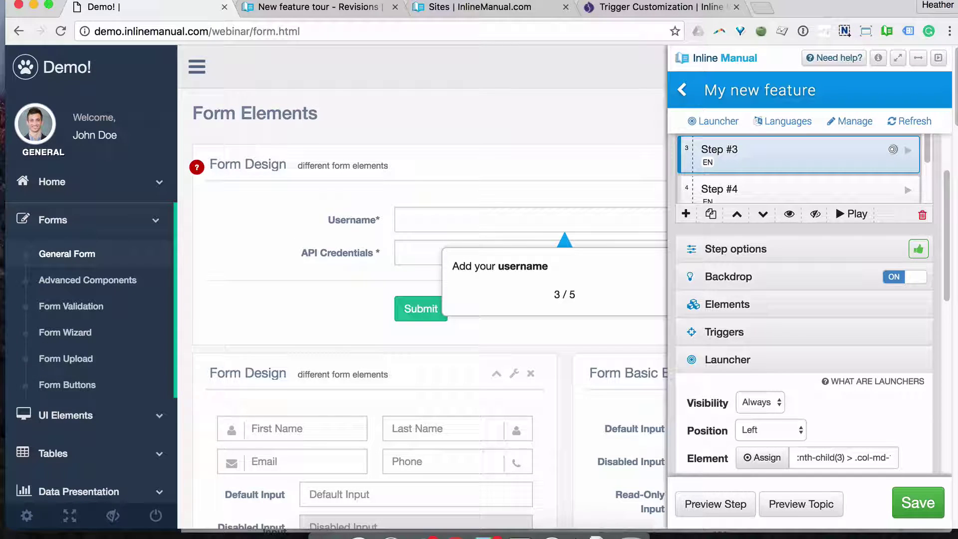
{"action": "left_click", "coordinate": [921, 502]}
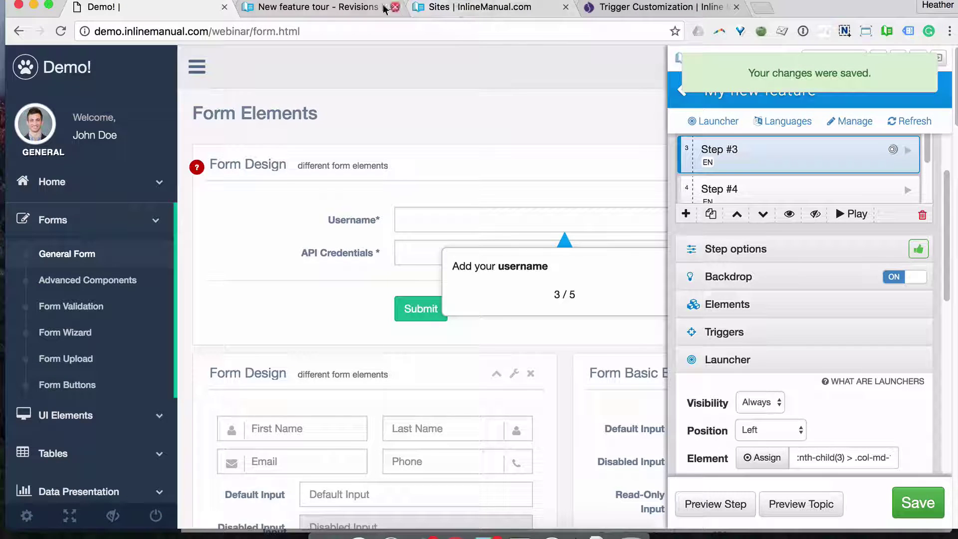
Step: Switch to the Inline Manual portal and check how My new feature is set in greatstuff.dev's topic list
{"action": "left_click", "coordinate": [354, 8]}
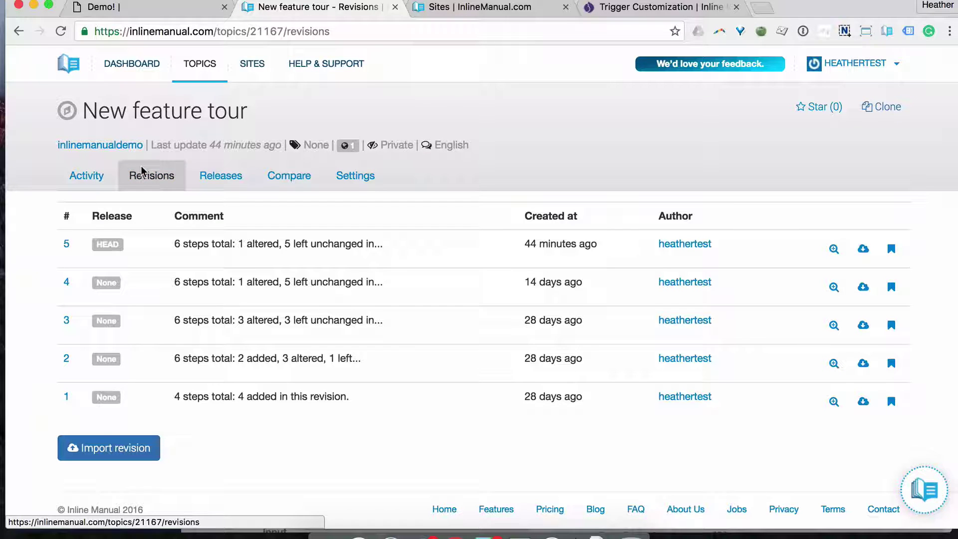
{"action": "left_click", "coordinate": [250, 70]}
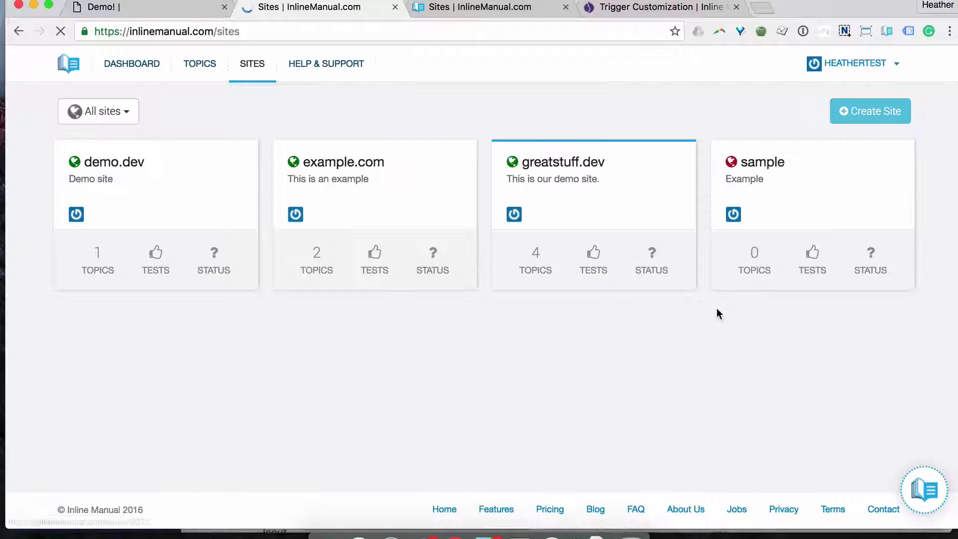
{"action": "left_click", "coordinate": [577, 180]}
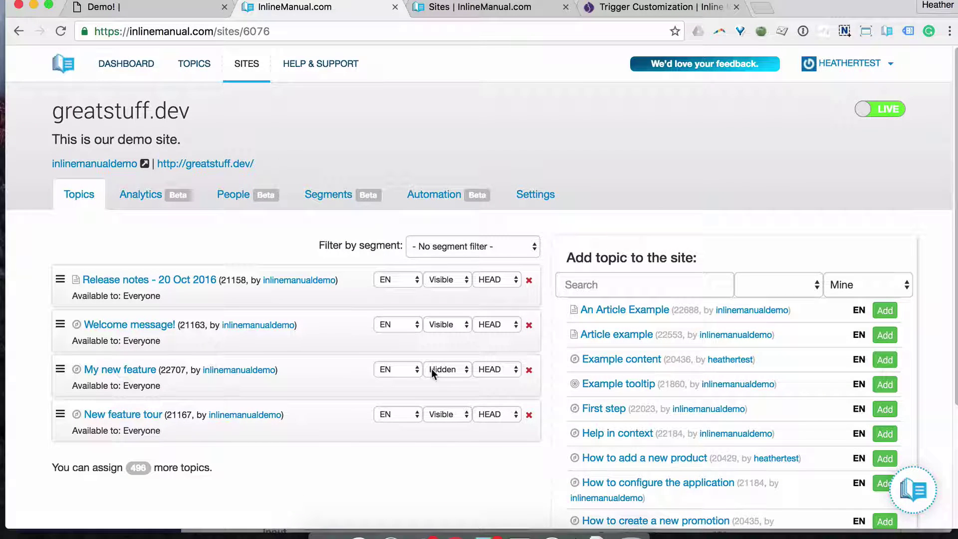
{"action": "double_click", "coordinate": [169, 369]}
Step: Switch back to the demo site and open the Release notes - 20 Oct 2016 article in the authoring tool
{"action": "left_click", "coordinate": [158, 13]}
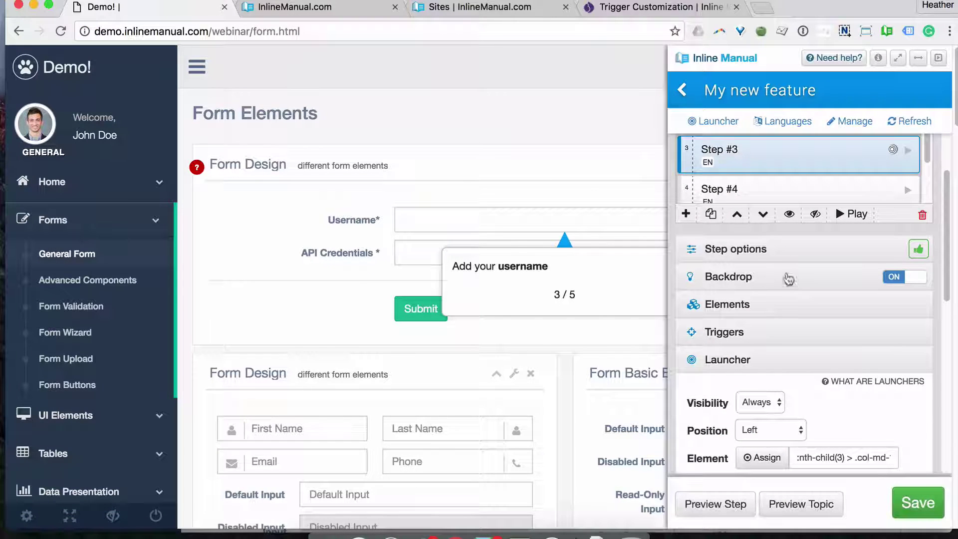
{"action": "left_click", "coordinate": [685, 96]}
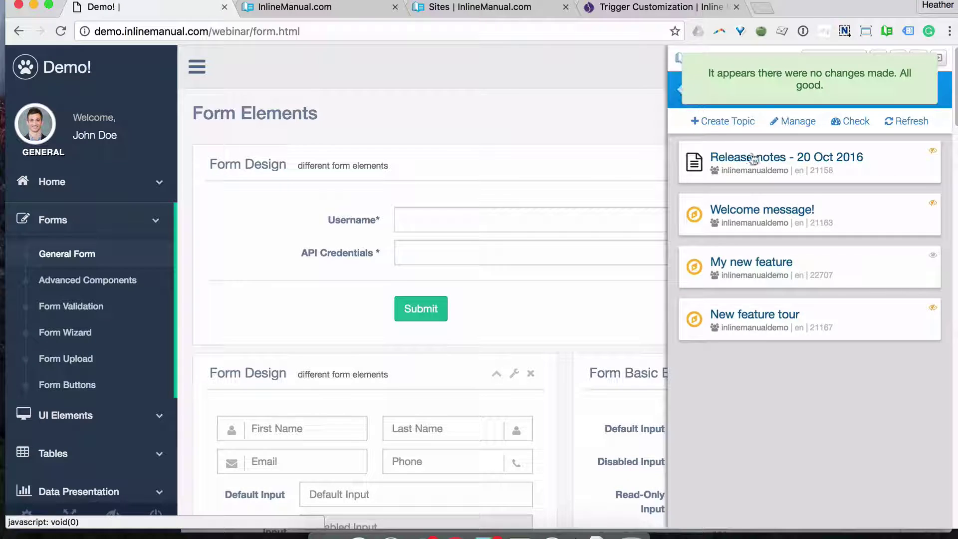
{"action": "left_click", "coordinate": [798, 167]}
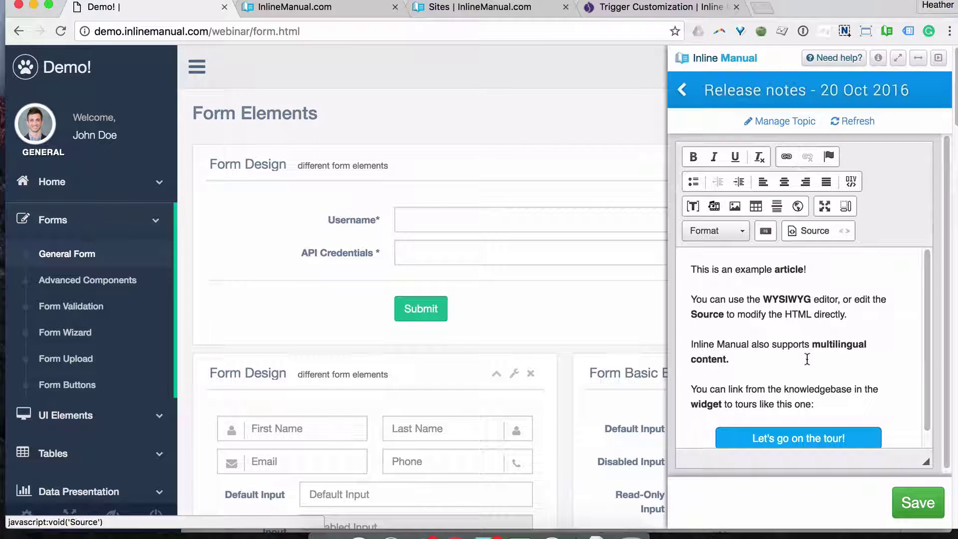
Step: Link the article's "Let's go on the tour!" button to the My new feature topic and save the article
{"action": "double_click", "coordinate": [815, 435]}
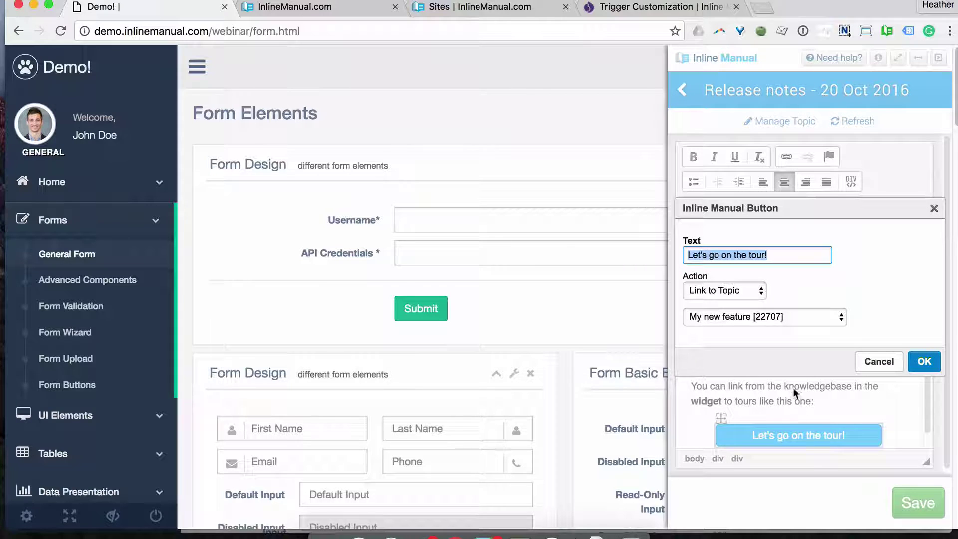
{"action": "left_click", "coordinate": [755, 317]}
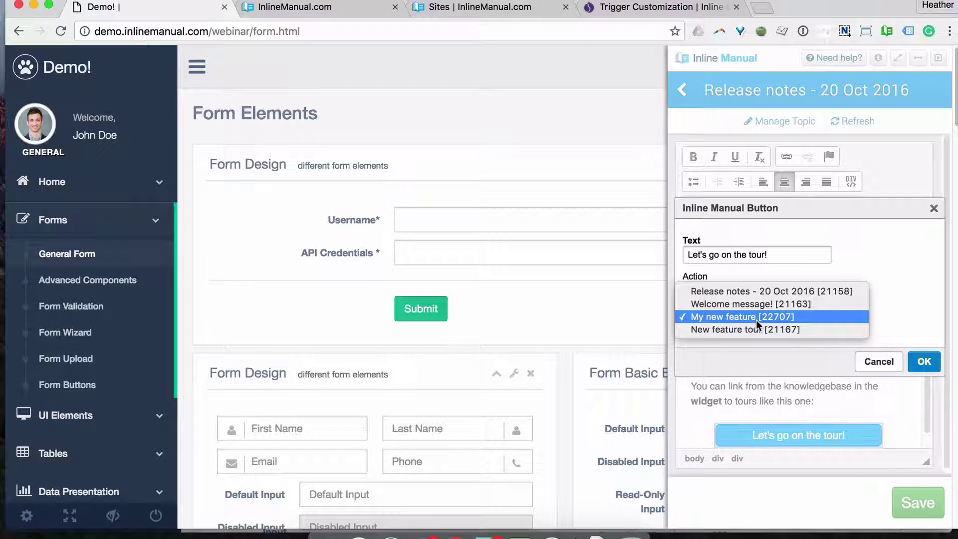
{"action": "left_click", "coordinate": [755, 320]}
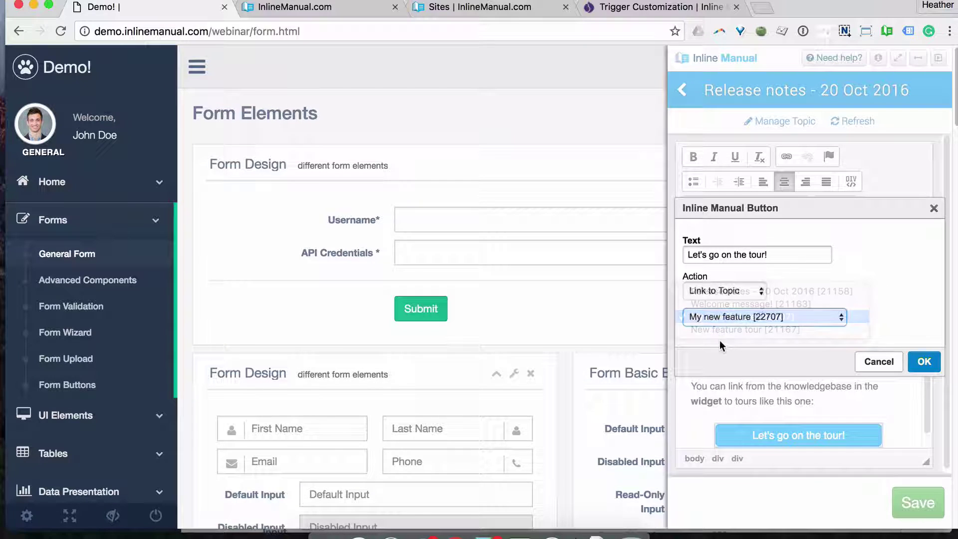
{"action": "left_click", "coordinate": [924, 363]}
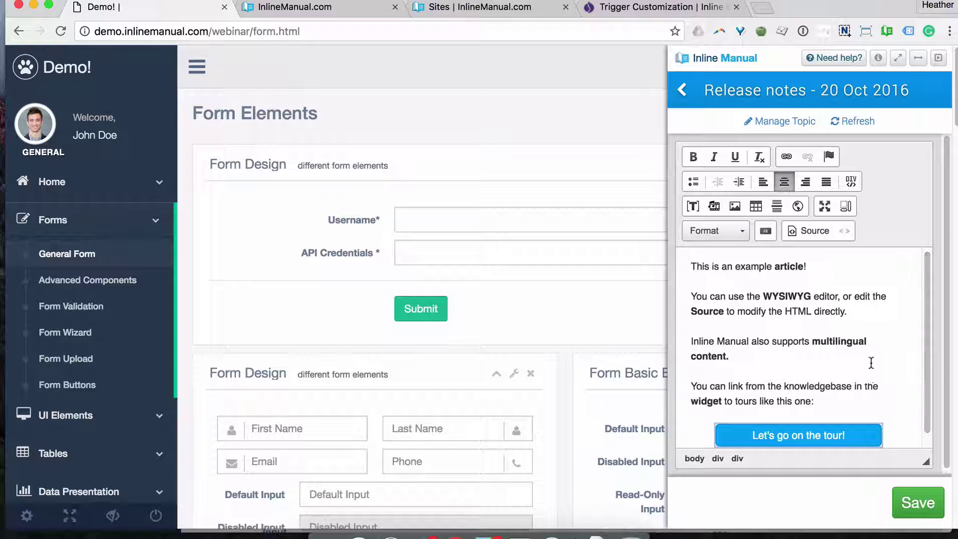
{"action": "left_click", "coordinate": [793, 354]}
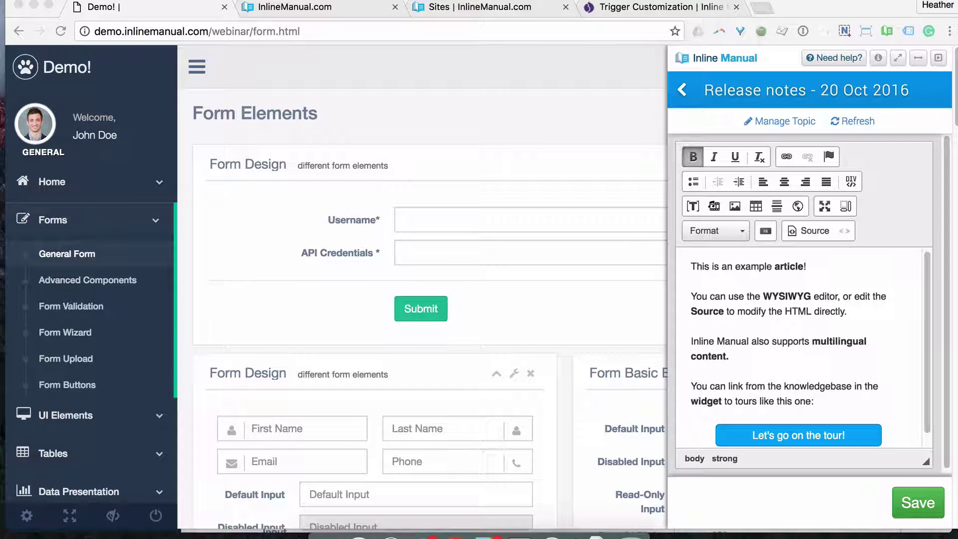
{"action": "left_click", "coordinate": [919, 502]}
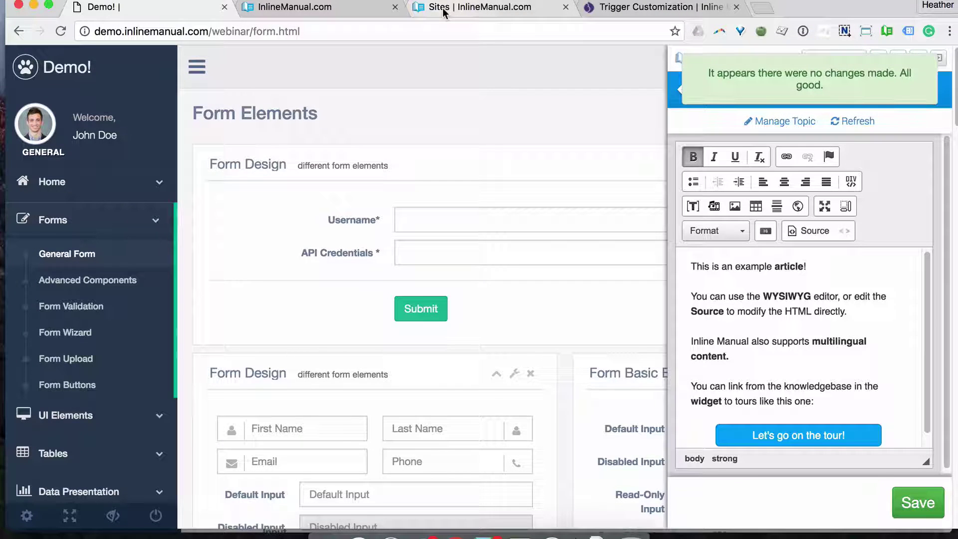
Step: Switch to the Inline Manual portal and open the button options in greatstuff.dev's player appearance settings
{"action": "left_click", "coordinate": [345, 10]}
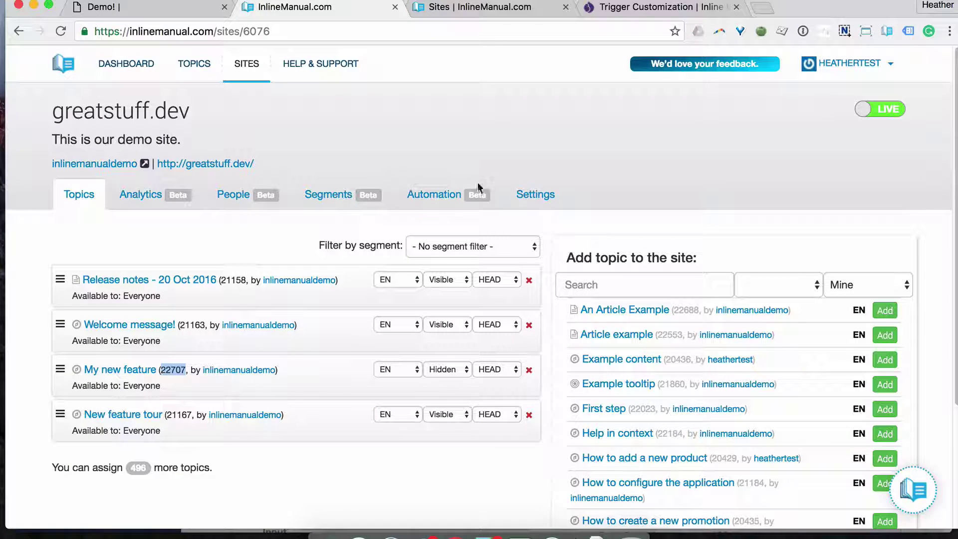
{"action": "left_click", "coordinate": [524, 196]}
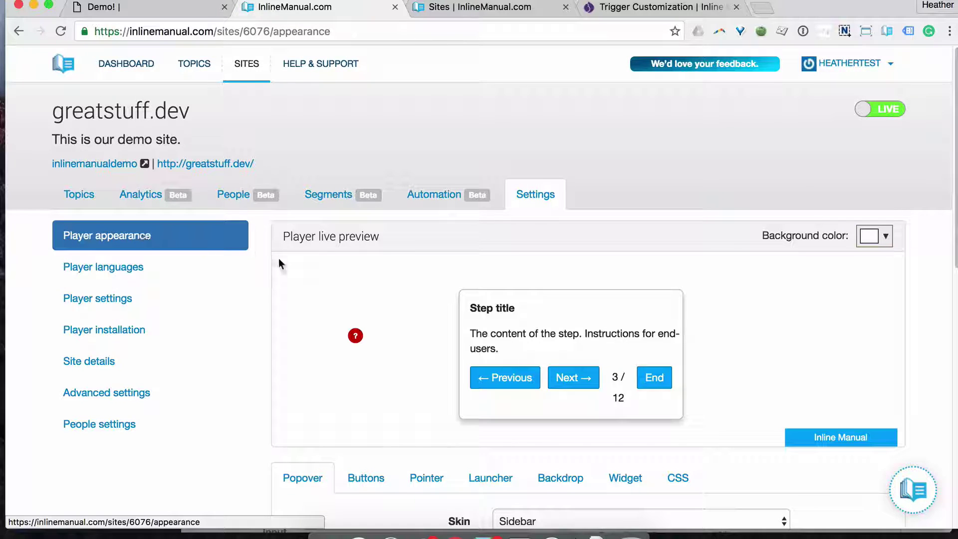
{"action": "scroll", "coordinate": [298, 323], "scroll_direction": "down", "scroll_amount": 5}
{"action": "scroll", "coordinate": [298, 319], "scroll_direction": "down", "scroll_amount": 1}
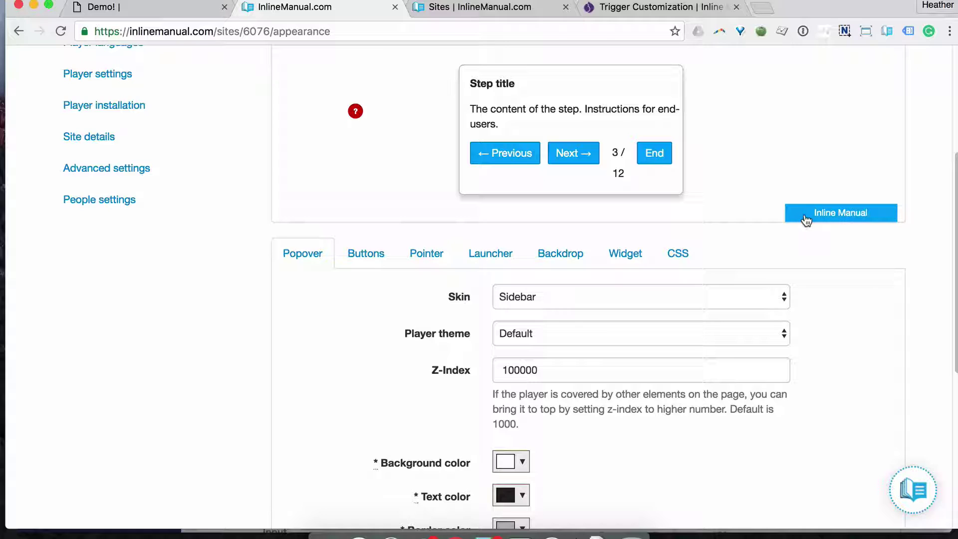
{"action": "left_click", "coordinate": [513, 149]}
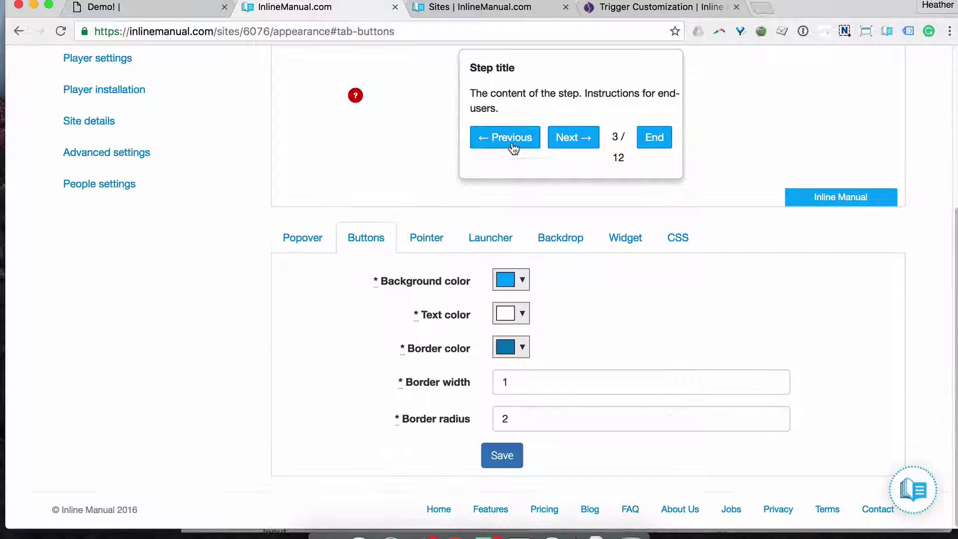
Step: Set the player buttons' background color to purple #d23ee3, picked in the color chooser
{"action": "left_click", "coordinate": [520, 280]}
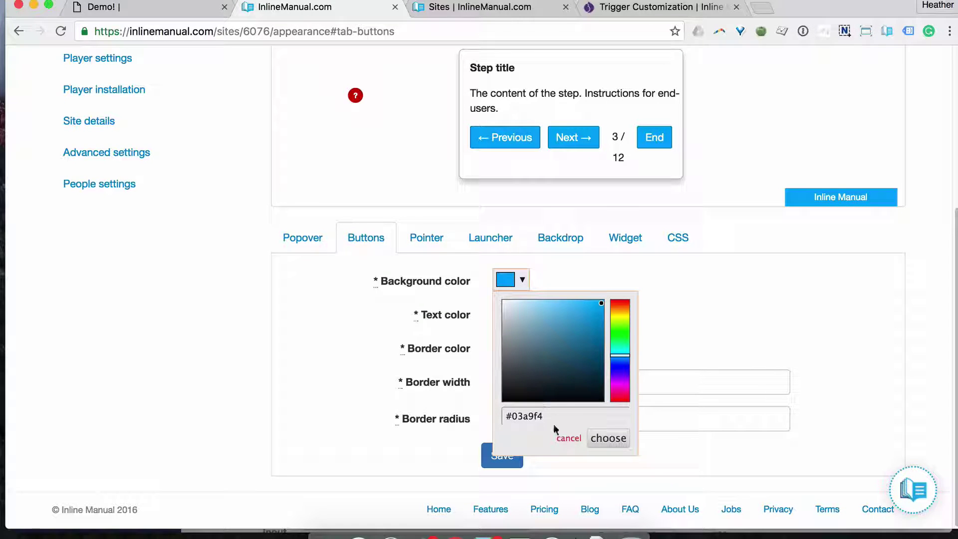
{"action": "left_click_drag", "start_coordinate": [512, 415], "coordinate": [579, 421]}
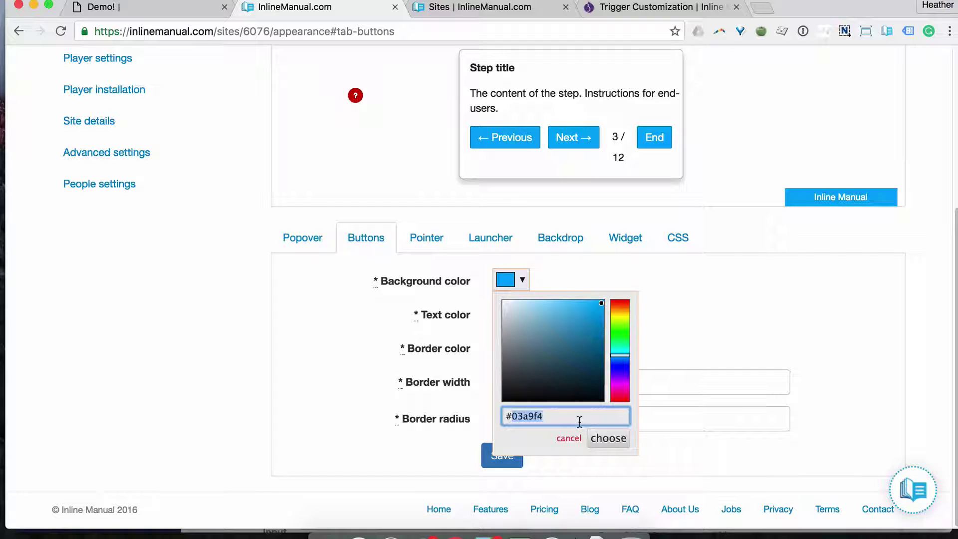
{"action": "type", "text": "efefef"}
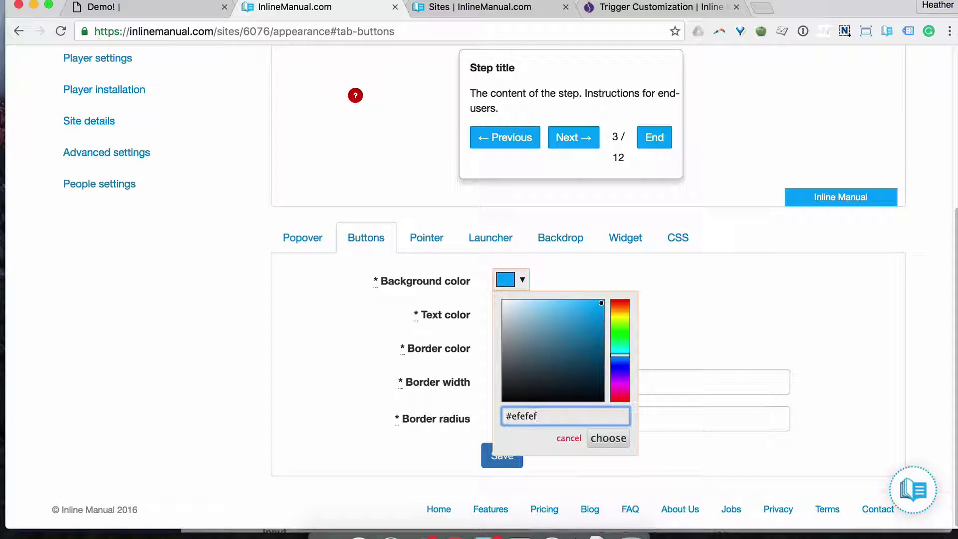
{"action": "left_click", "coordinate": [560, 383]}
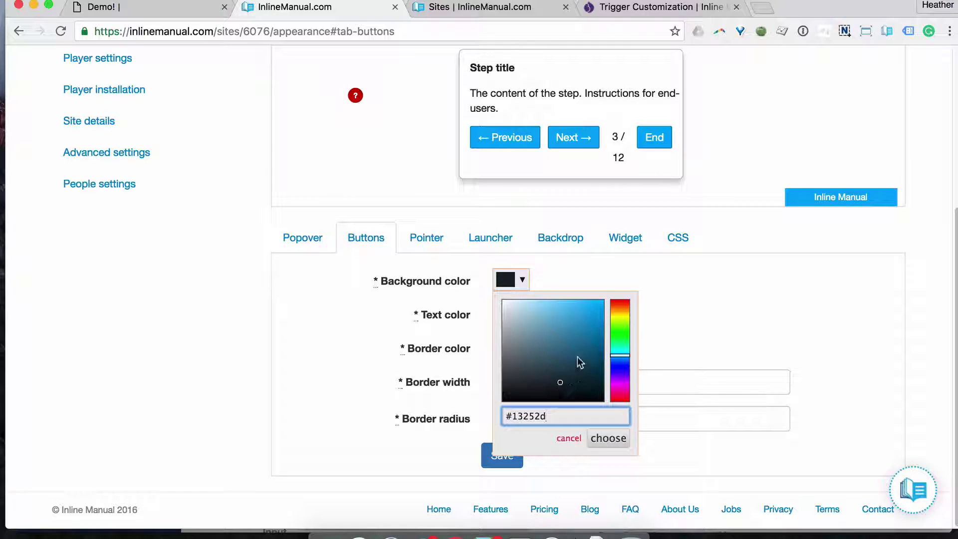
{"action": "mouse_move", "coordinate": [621, 368]}
{"action": "left_mouse_down"}
{"action": "mouse_move", "coordinate": [621, 384]}
{"action": "mouse_move", "coordinate": [614, 358]}
{"action": "mouse_move", "coordinate": [621, 382]}
{"action": "left_mouse_up"}
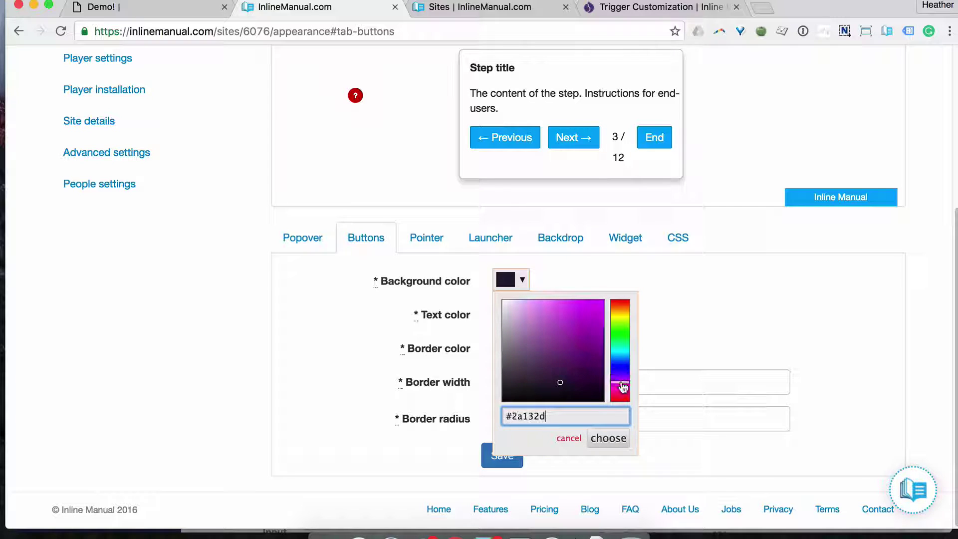
{"action": "mouse_move", "coordinate": [574, 345]}
{"action": "left_mouse_down"}
{"action": "mouse_move", "coordinate": [585, 303]}
{"action": "mouse_move", "coordinate": [577, 323]}
{"action": "mouse_move", "coordinate": [575, 310]}
{"action": "left_mouse_up"}
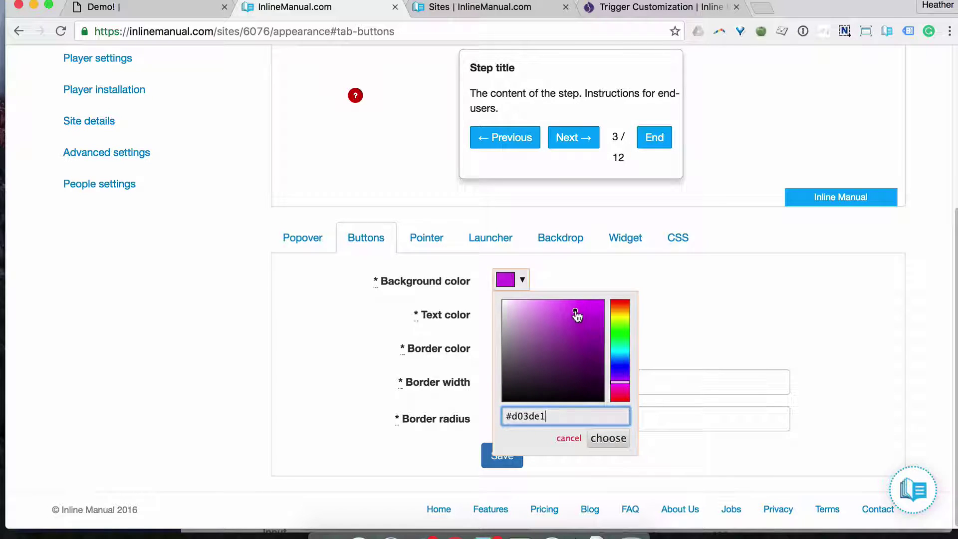
{"action": "left_click", "coordinate": [605, 443]}
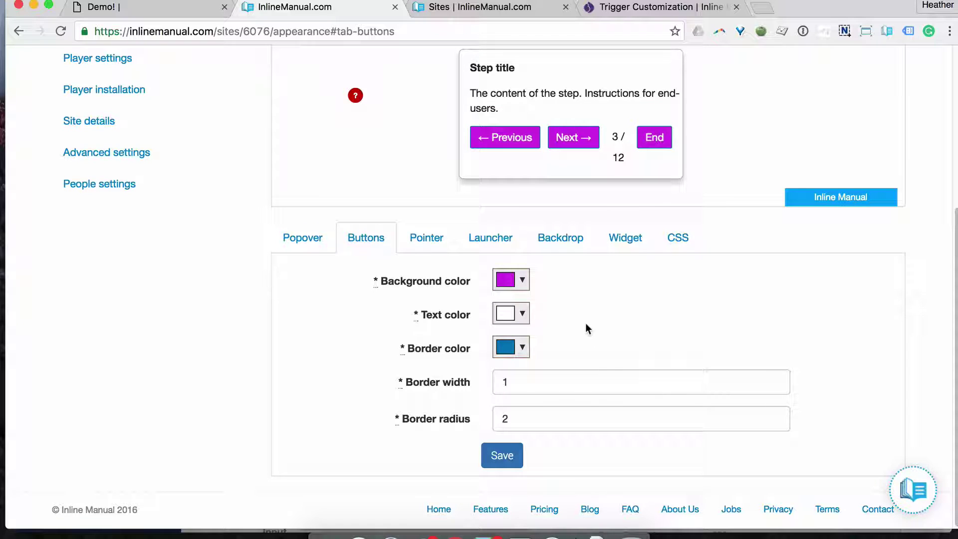
Step: Check the hex code of the player buttons' background color and review the live preview
{"action": "left_click", "coordinate": [508, 280]}
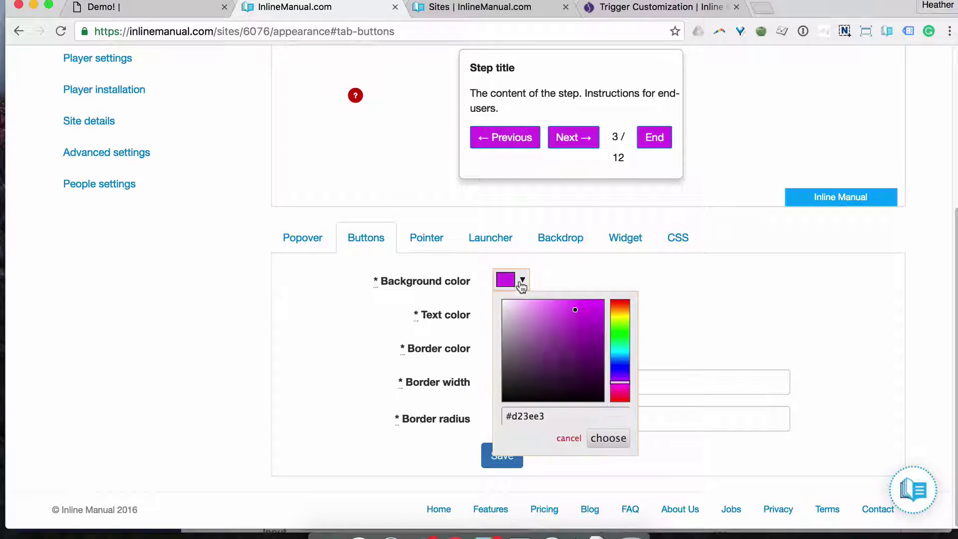
{"action": "left_click_drag", "start_coordinate": [555, 417], "coordinate": [512, 415]}
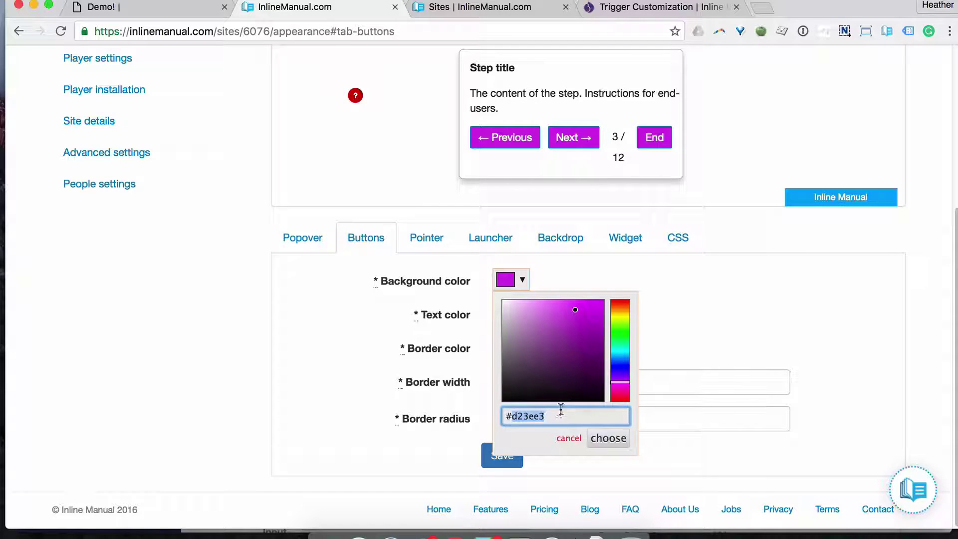
{"action": "left_click", "coordinate": [676, 277]}
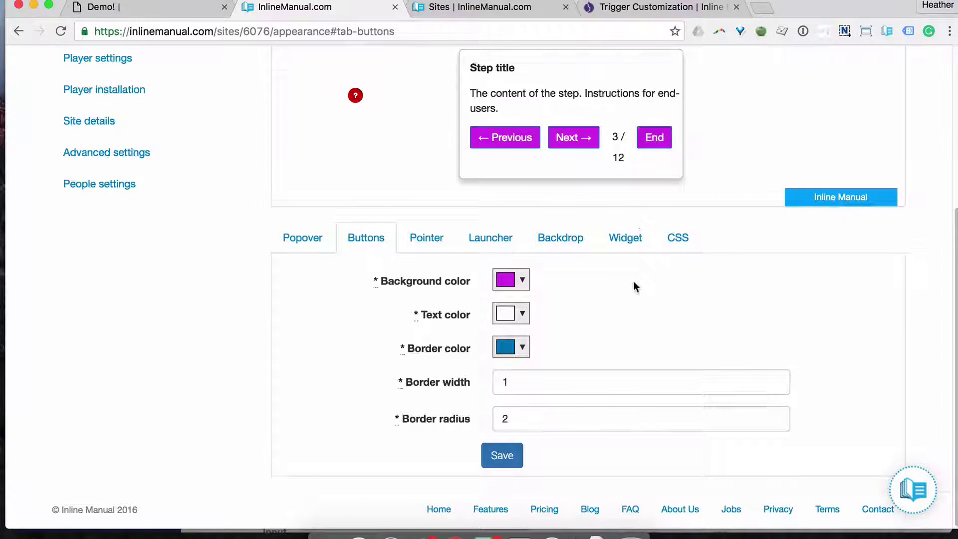
{"action": "scroll", "coordinate": [633, 280], "scroll_direction": "up", "scroll_amount": 3}
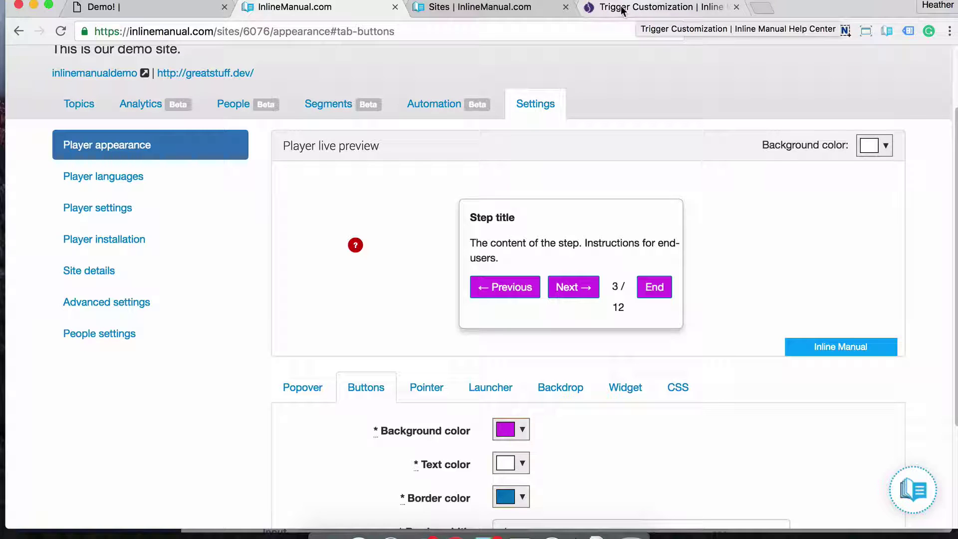
Step: Return to the demo site, open the Welcome message! topic and select Step #4, redirecting to its page /webinar/tables.html
{"action": "left_click", "coordinate": [172, 10]}
{"action": "left_click", "coordinate": [683, 91]}
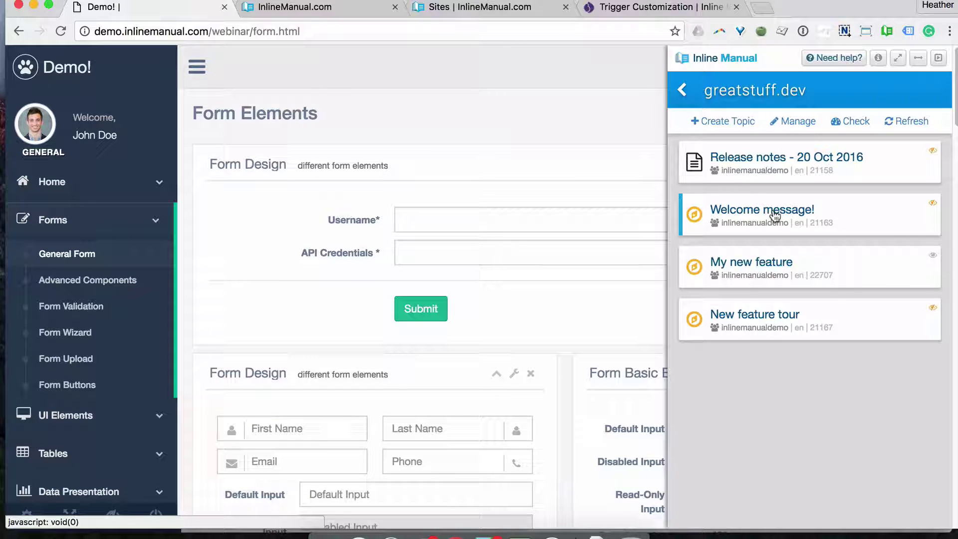
{"action": "left_click", "coordinate": [773, 213]}
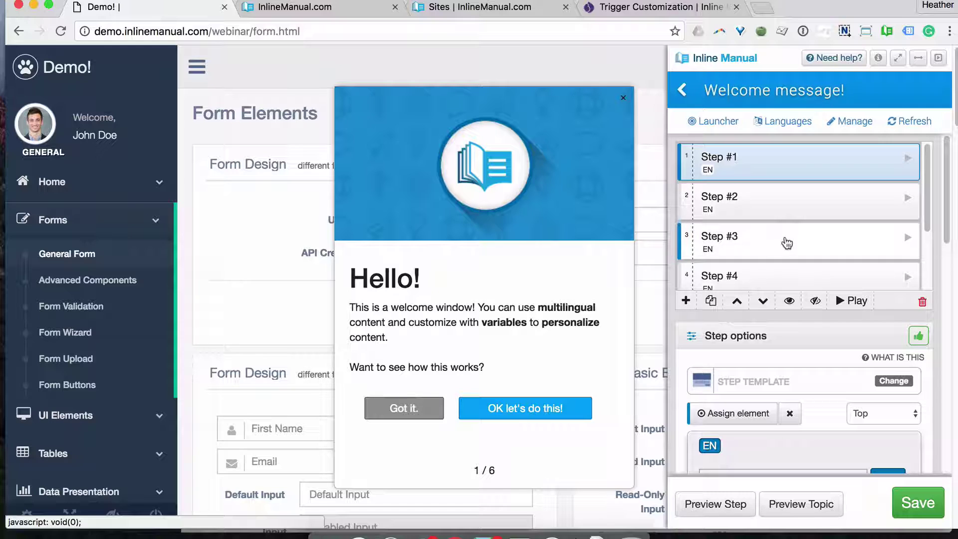
{"action": "scroll", "coordinate": [791, 230], "scroll_direction": "down", "scroll_amount": 1}
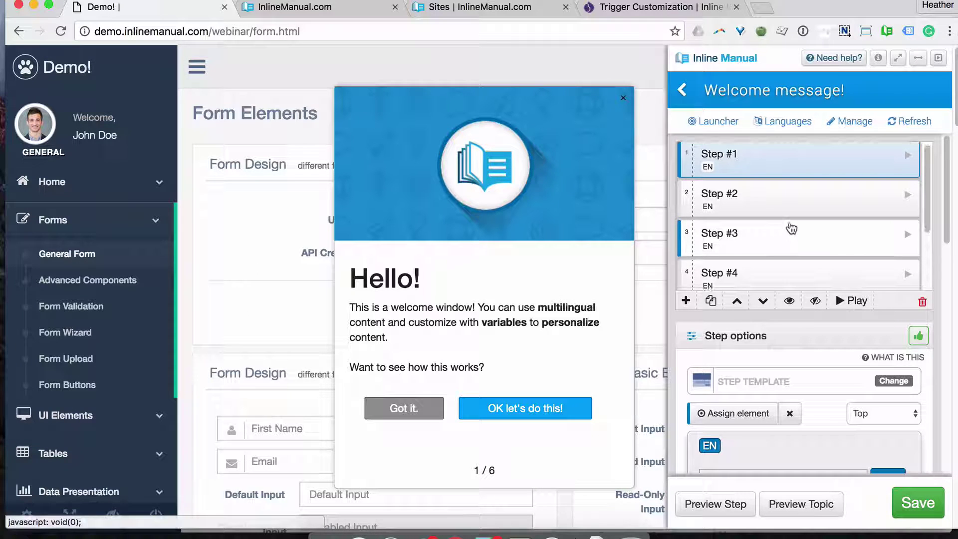
{"action": "scroll", "coordinate": [791, 228], "scroll_direction": "down", "scroll_amount": 2}
{"action": "left_click", "coordinate": [786, 227]}
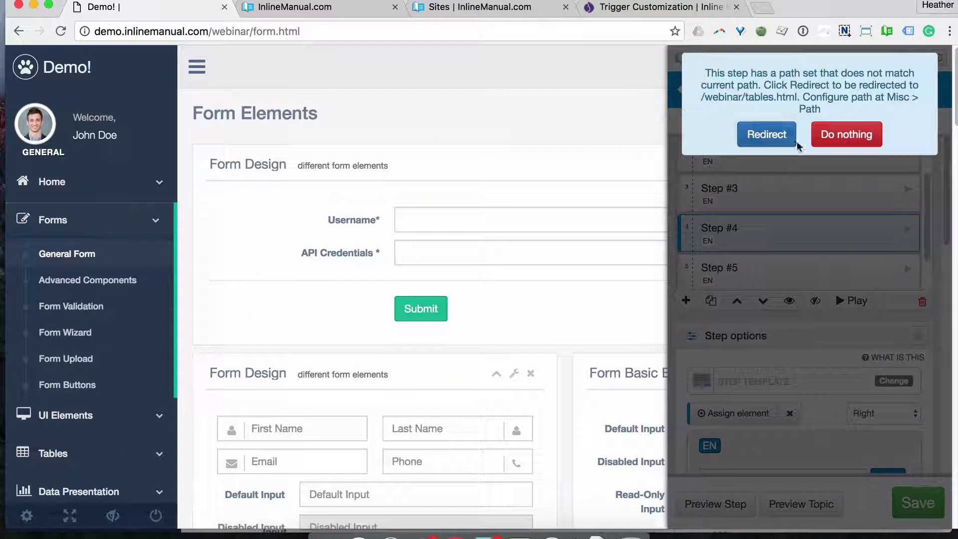
{"action": "left_click", "coordinate": [764, 134]}
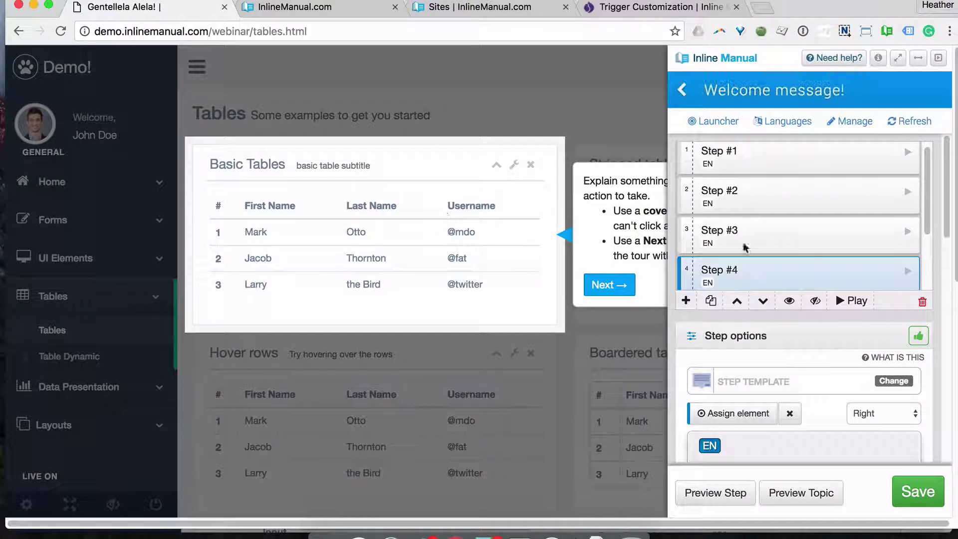
Step: Select Step #5 of the Welcome message! topic and open its trigger settings
{"action": "scroll", "coordinate": [745, 247], "scroll_direction": "down", "scroll_amount": 3}
{"action": "left_click", "coordinate": [780, 233]}
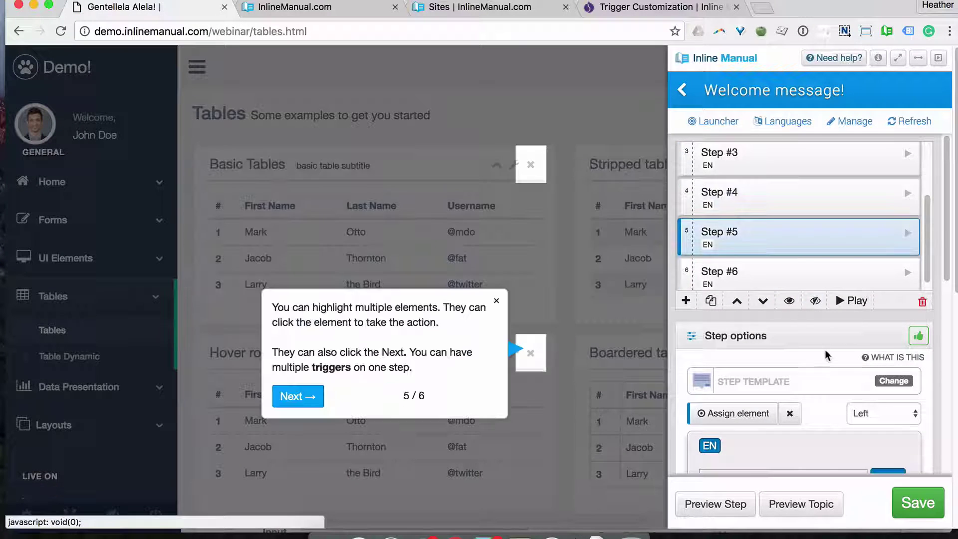
{"action": "scroll", "coordinate": [826, 359], "scroll_direction": "down", "scroll_amount": 4}
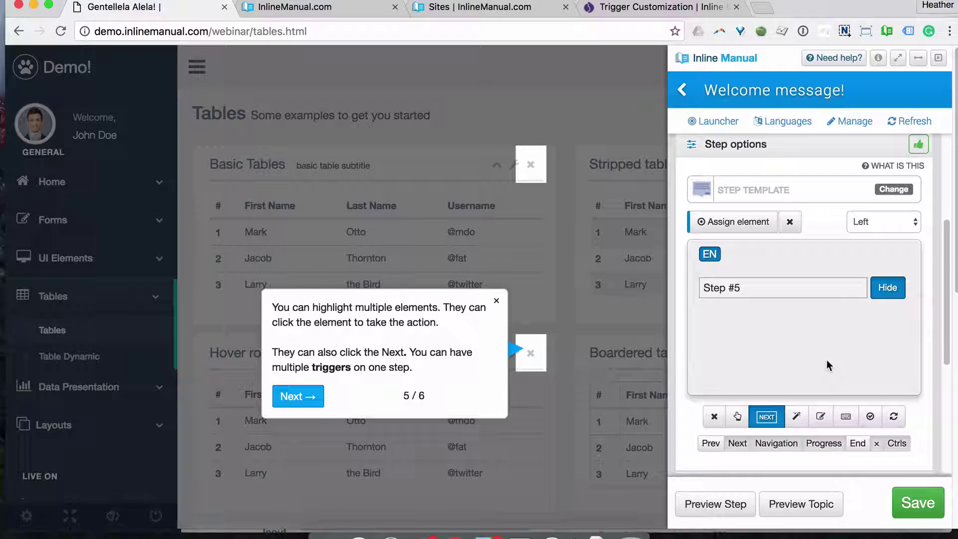
{"action": "scroll", "coordinate": [837, 319], "scroll_direction": "down", "scroll_amount": 5}
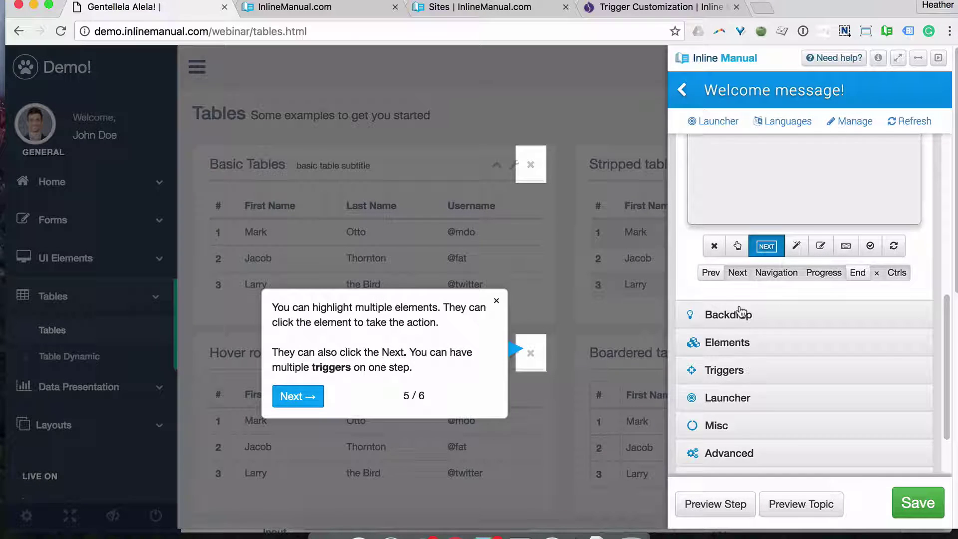
{"action": "scroll", "coordinate": [739, 310], "scroll_direction": "up", "scroll_amount": 2}
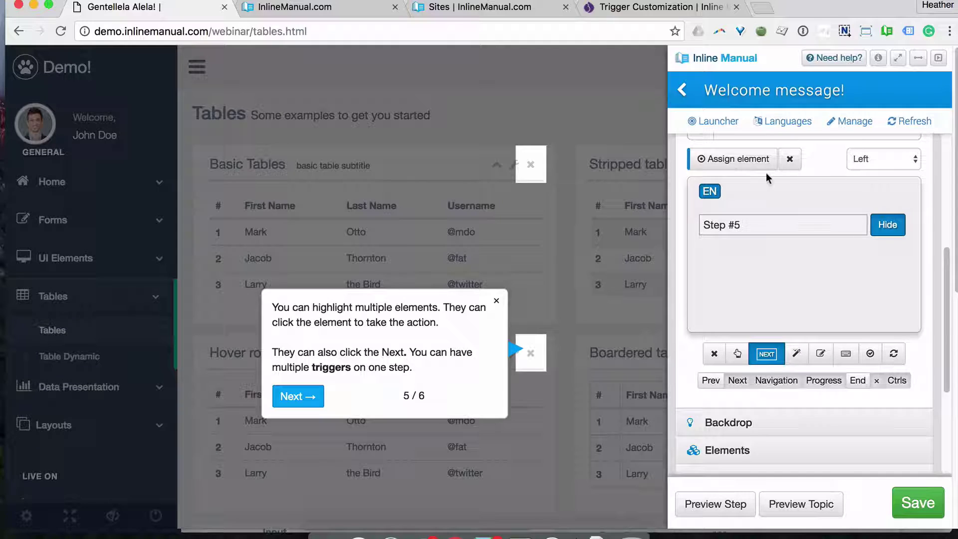
{"action": "scroll", "coordinate": [766, 172], "scroll_direction": "up", "scroll_amount": 4}
{"action": "left_click", "coordinate": [771, 275]}
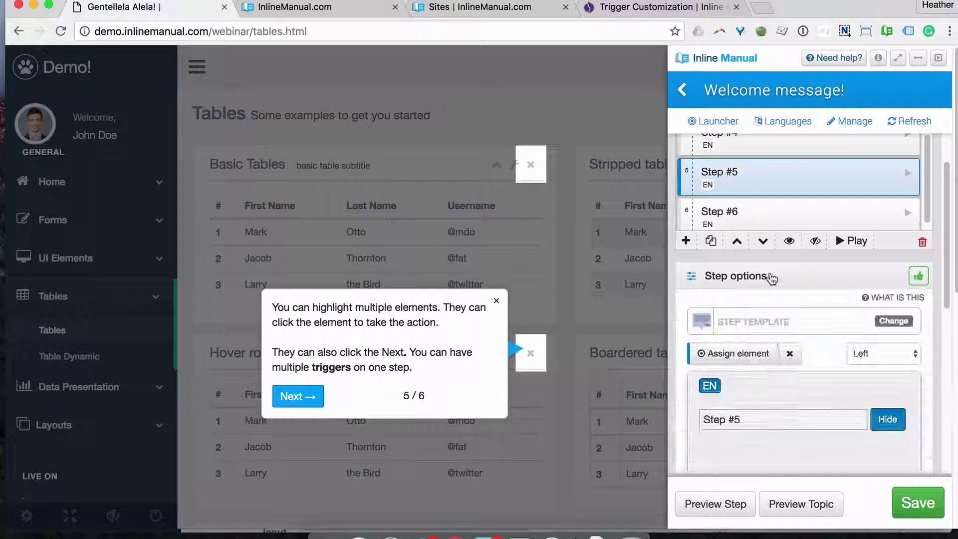
{"action": "left_click", "coordinate": [751, 321]}
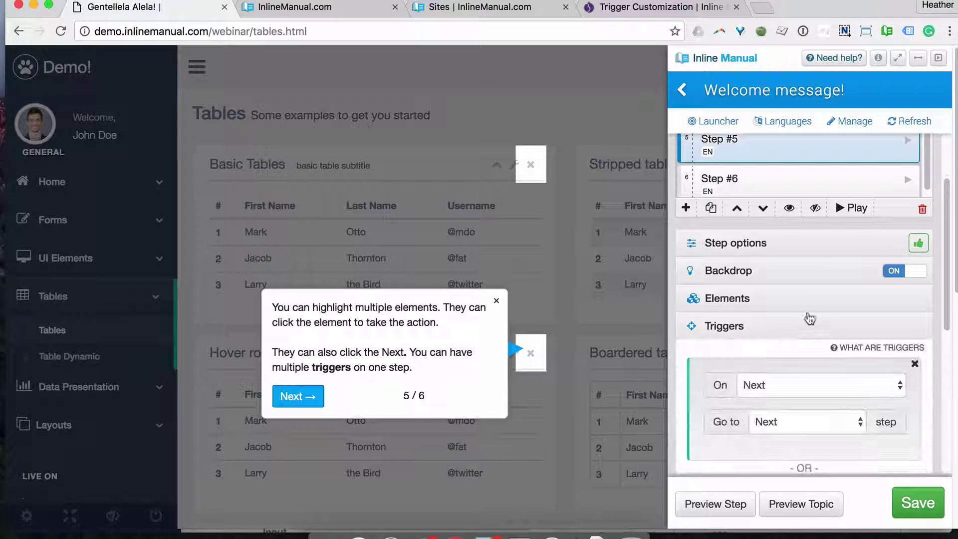
Step: Show the CSS selector behind Step #5's existing Click trigger, and add a third trigger to the step
{"action": "scroll", "coordinate": [828, 299], "scroll_direction": "down", "scroll_amount": 2}
{"action": "scroll", "coordinate": [840, 293], "scroll_direction": "down", "scroll_amount": 2}
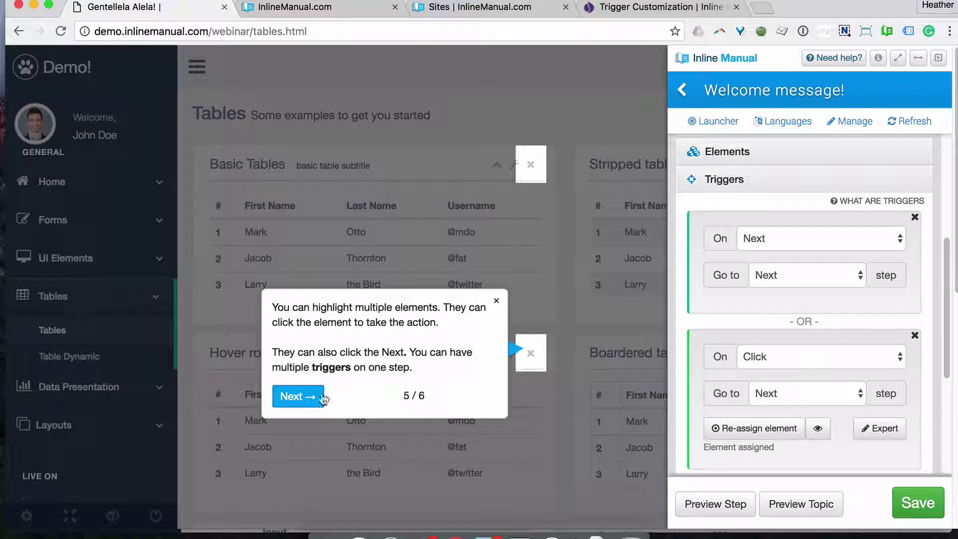
{"action": "scroll", "coordinate": [812, 350], "scroll_direction": "down", "scroll_amount": 1}
{"action": "scroll", "coordinate": [812, 349], "scroll_direction": "down", "scroll_amount": 3}
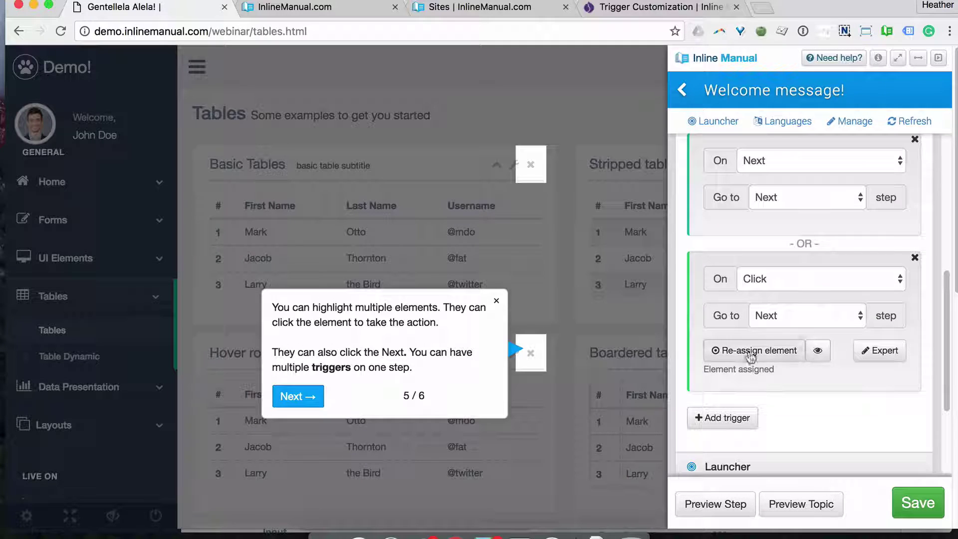
{"action": "left_click", "coordinate": [879, 350]}
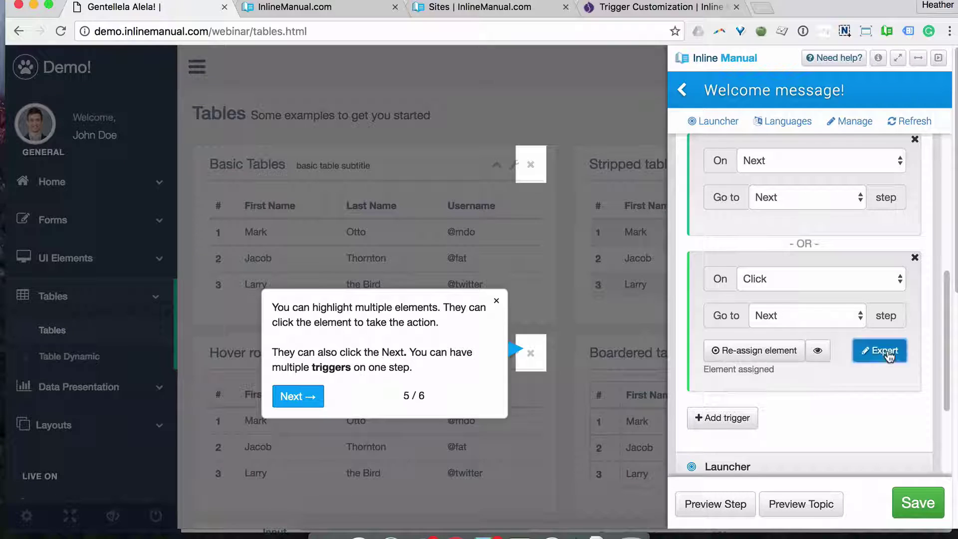
{"action": "scroll", "coordinate": [849, 398], "scroll_direction": "down", "scroll_amount": 1}
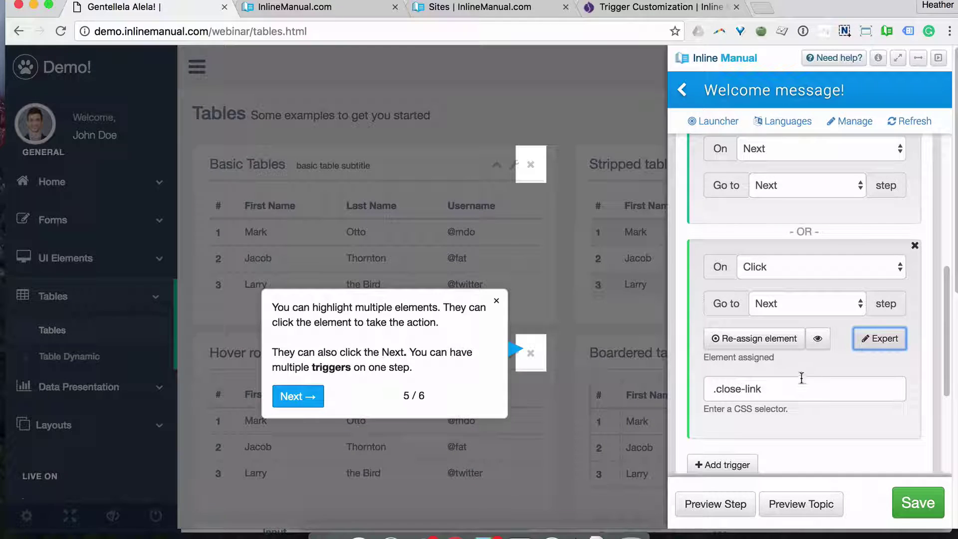
{"action": "scroll", "coordinate": [802, 381], "scroll_direction": "down", "scroll_amount": 1}
{"action": "left_click", "coordinate": [738, 442]}
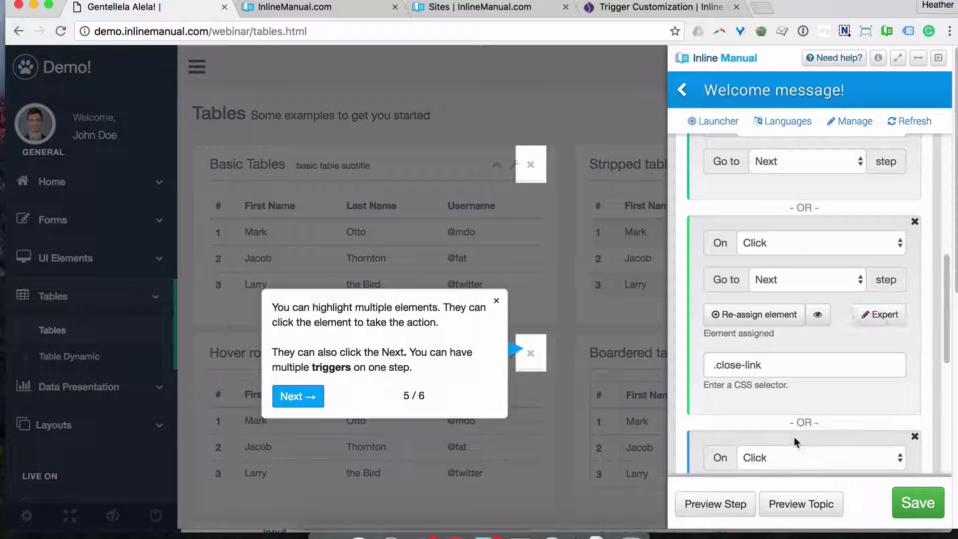
Step: Highlight on the page the elements matched by the .close-link Click trigger
{"action": "scroll", "coordinate": [786, 399], "scroll_direction": "down", "scroll_amount": 2}
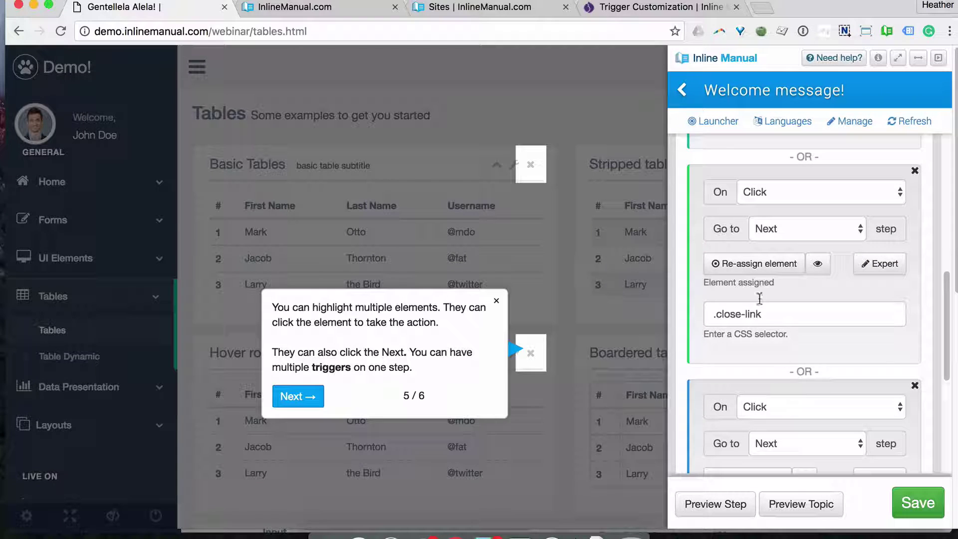
{"action": "left_click", "coordinate": [817, 264]}
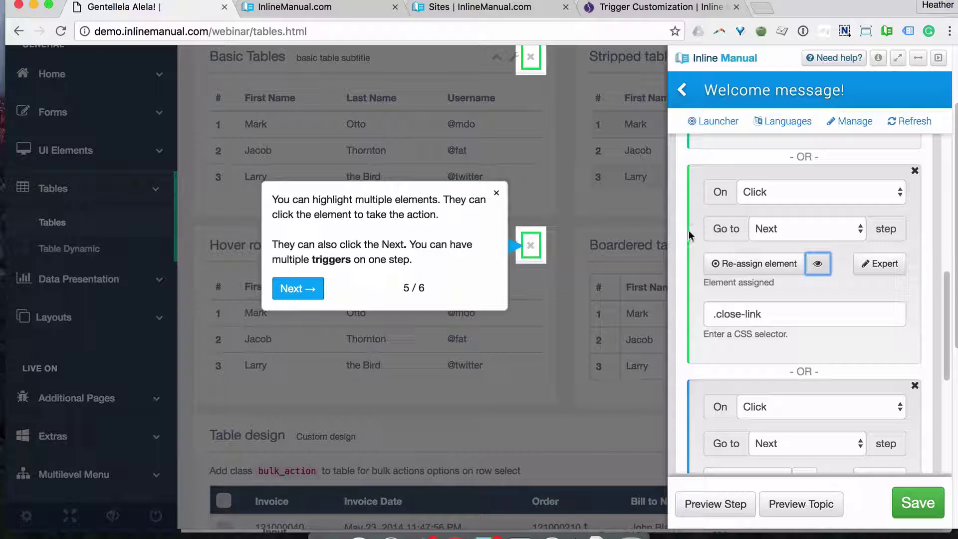
{"action": "left_click", "coordinate": [818, 263]}
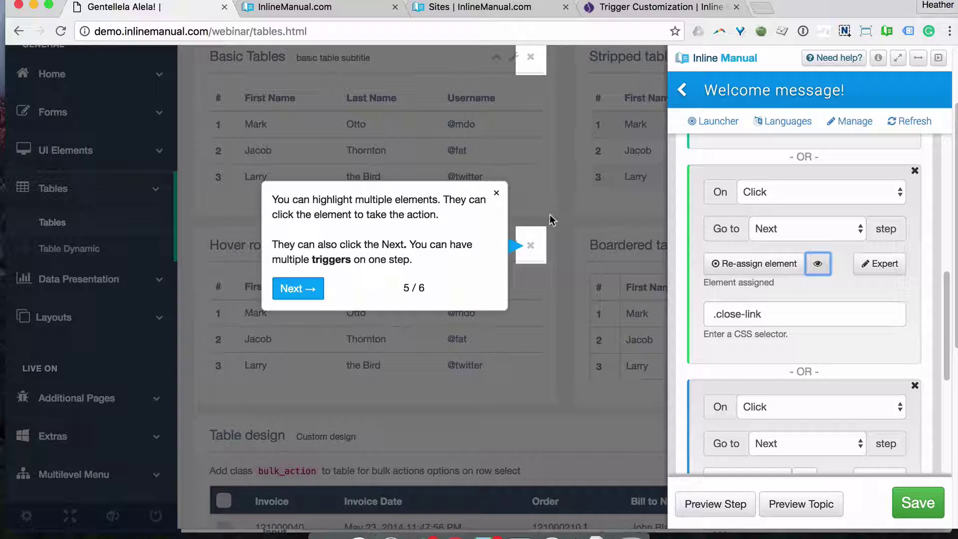
{"action": "left_click", "coordinate": [818, 264]}
{"action": "scroll", "coordinate": [800, 332], "scroll_direction": "up", "scroll_amount": 3}
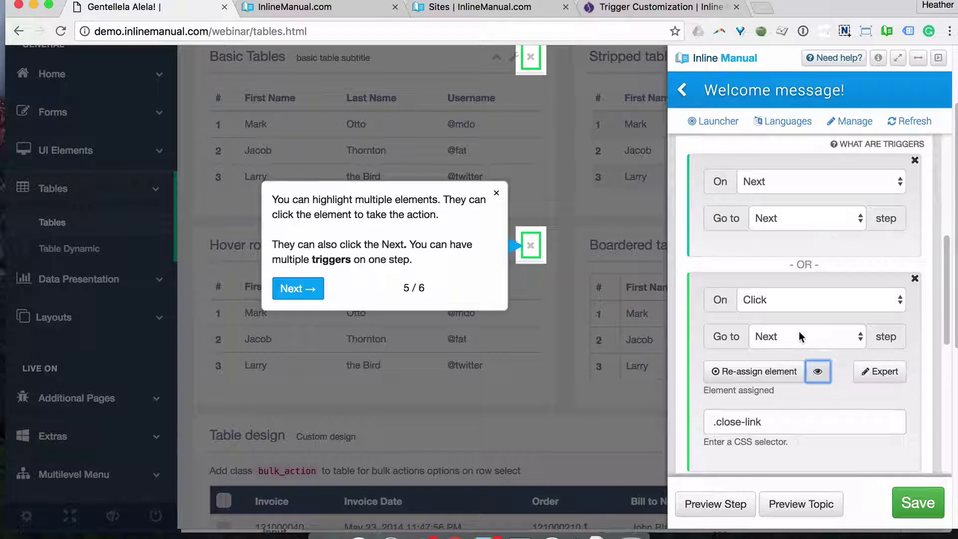
Step: Assign the GENERAL heading of the demo page's menu as the element for the new Click trigger
{"action": "scroll", "coordinate": [799, 333], "scroll_direction": "down", "scroll_amount": 2}
{"action": "scroll", "coordinate": [800, 336], "scroll_direction": "down", "scroll_amount": 4}
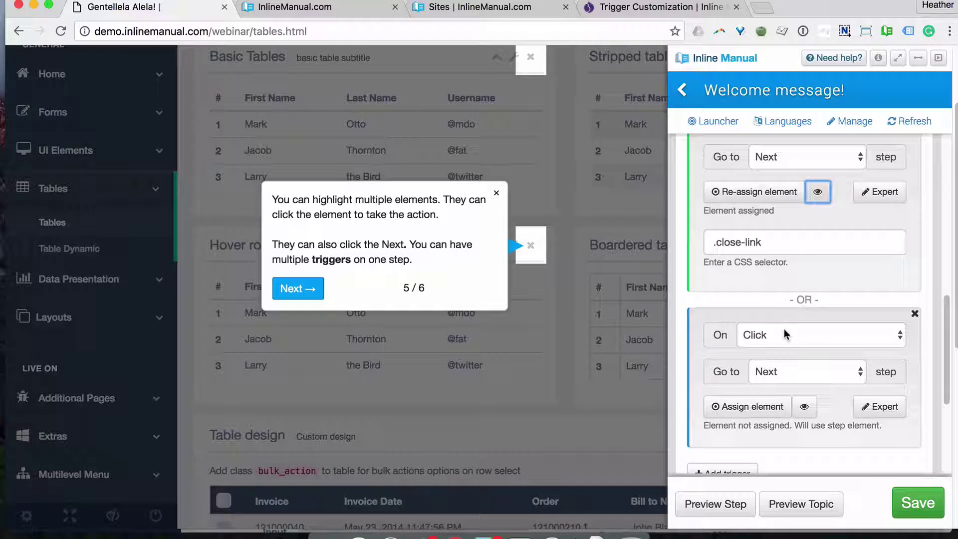
{"action": "left_click", "coordinate": [765, 410]}
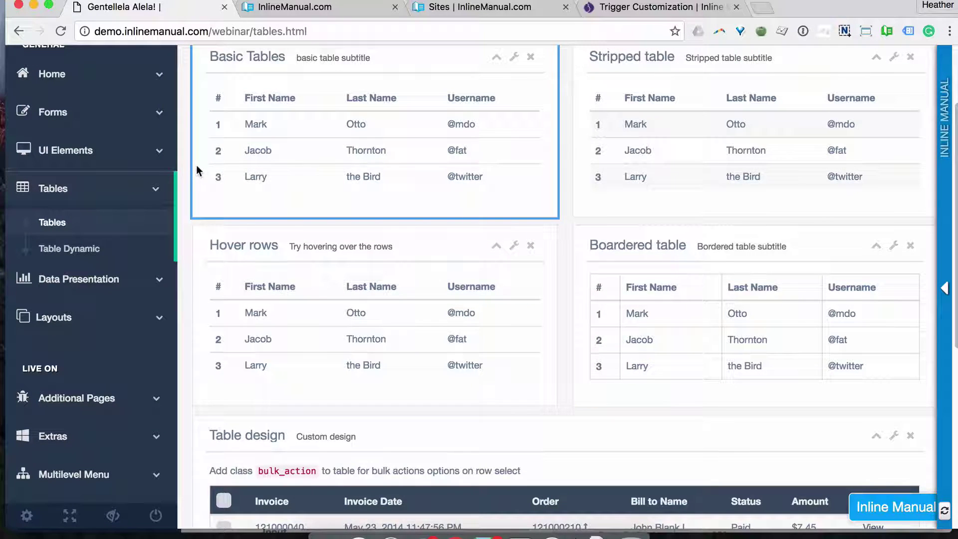
{"action": "scroll", "coordinate": [190, 214], "scroll_direction": "up", "scroll_amount": 3}
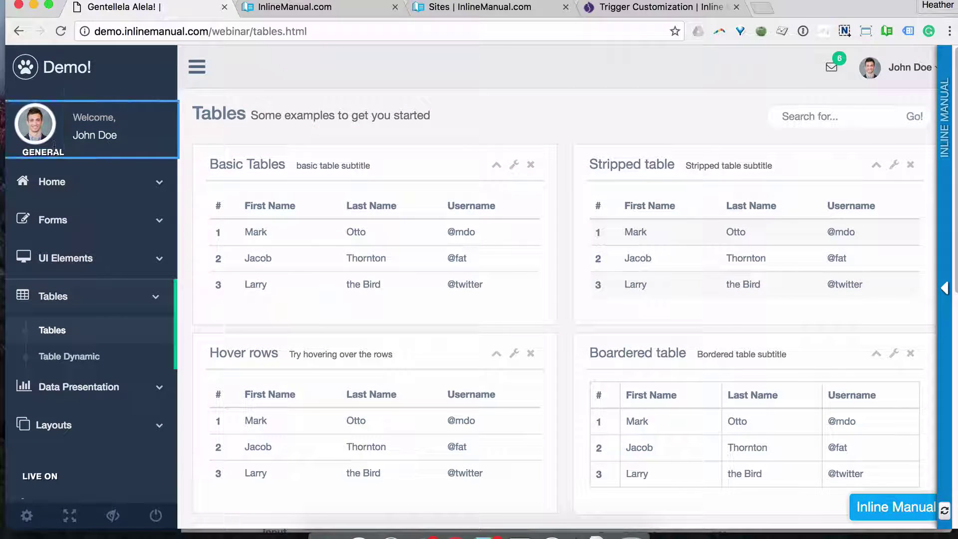
{"action": "left_click", "coordinate": [73, 151]}
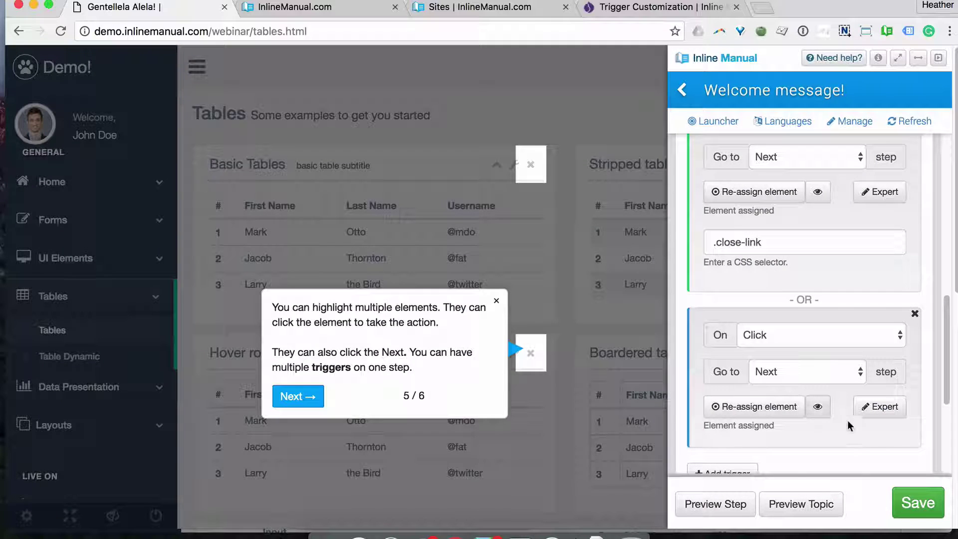
Step: Highlight the new trigger's assigned element on the page and inspect its CSS selector in expert mode
{"action": "scroll", "coordinate": [832, 432], "scroll_direction": "down", "scroll_amount": 1}
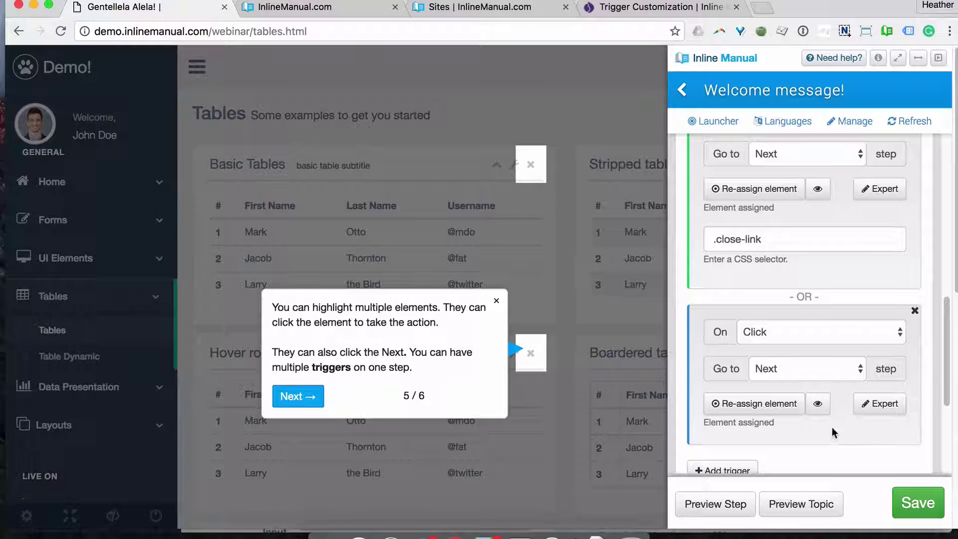
{"action": "left_click", "coordinate": [817, 403]}
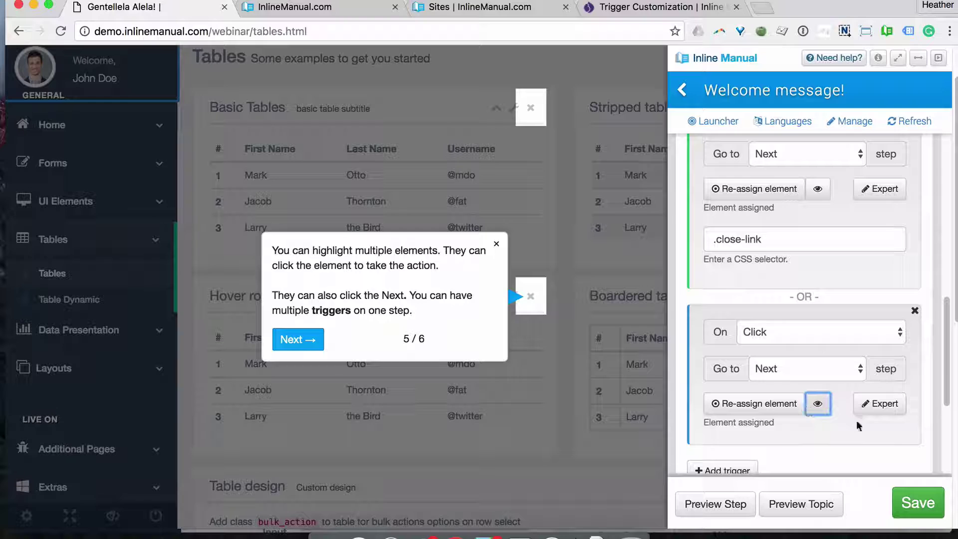
{"action": "left_click", "coordinate": [880, 405]}
{"action": "scroll", "coordinate": [866, 399], "scroll_direction": "down", "scroll_amount": 3}
{"action": "left_click_drag", "start_coordinate": [860, 395], "coordinate": [683, 384]}
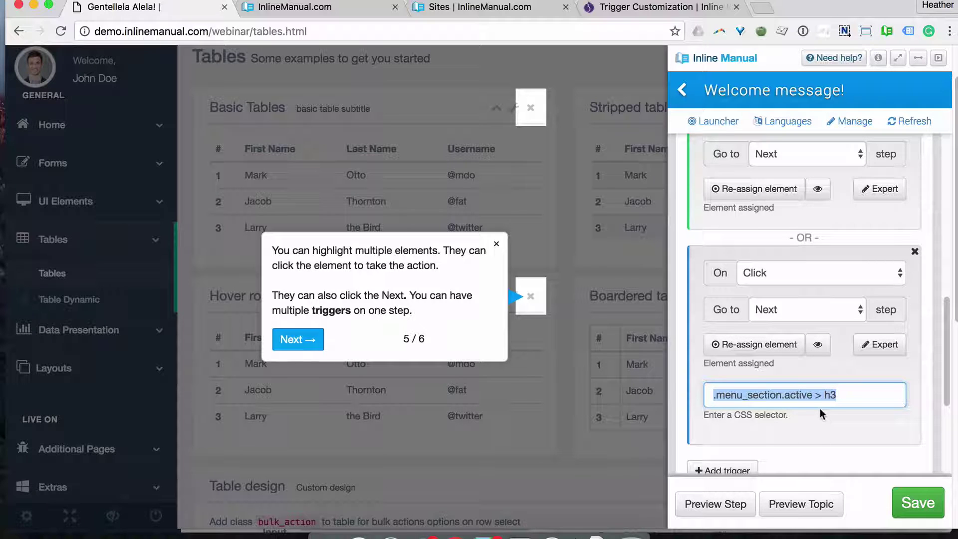
Step: Look through the new trigger's available events and destination steps, keeping Click and Next
{"action": "left_click", "coordinate": [826, 276]}
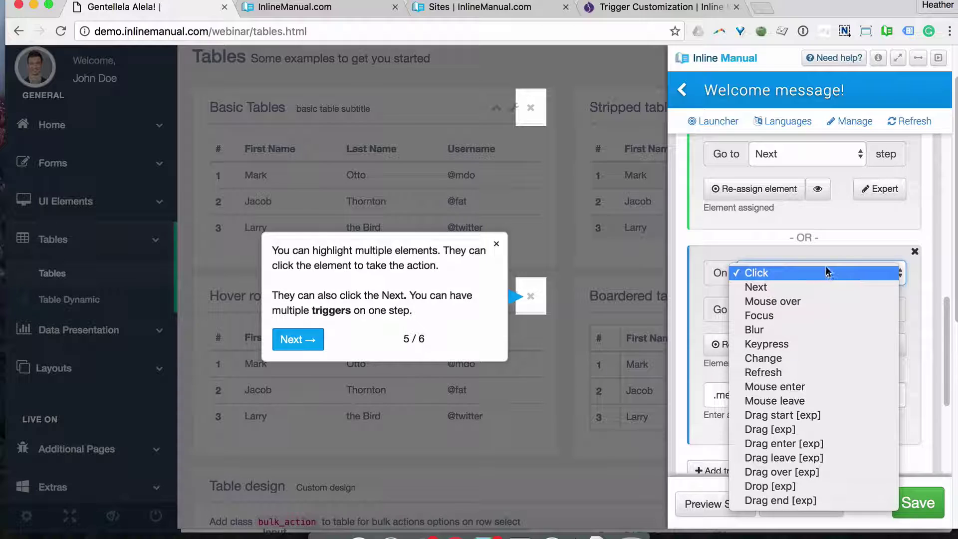
{"action": "left_click", "coordinate": [848, 243]}
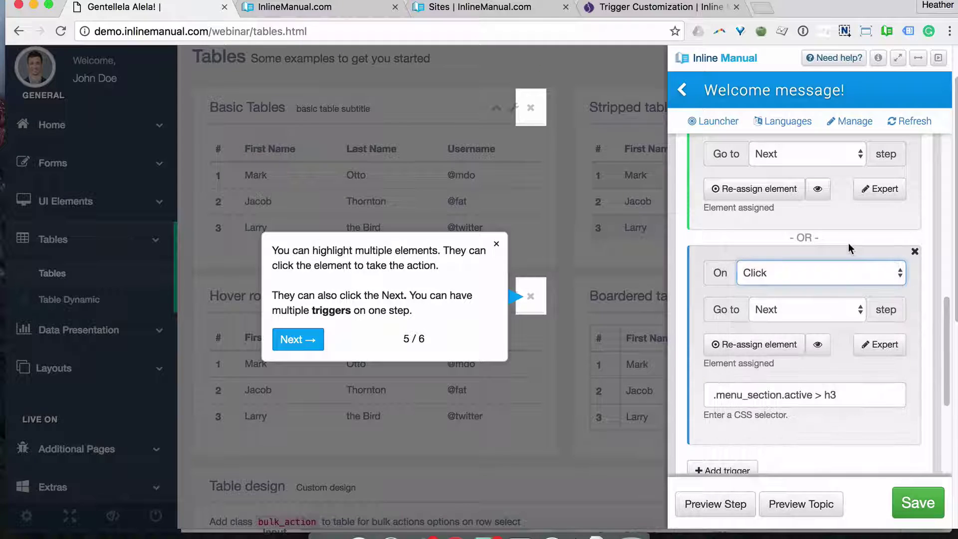
{"action": "left_click", "coordinate": [828, 308]}
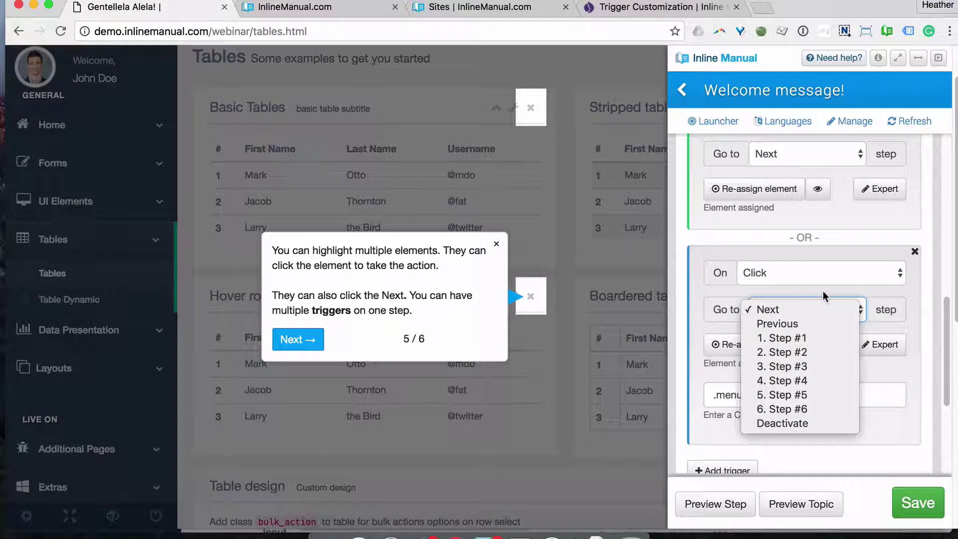
{"action": "left_click", "coordinate": [822, 292]}
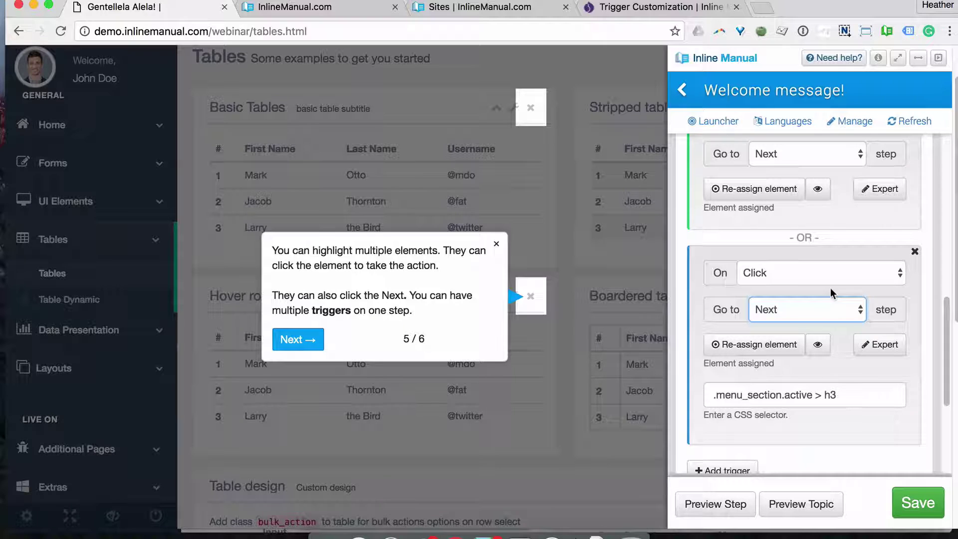
Step: Delete the newly added Click trigger, and leave the Welcome message! topic to close the authoring tool
{"action": "left_click", "coordinate": [915, 252]}
{"action": "scroll", "coordinate": [847, 339], "scroll_direction": "up", "scroll_amount": 3}
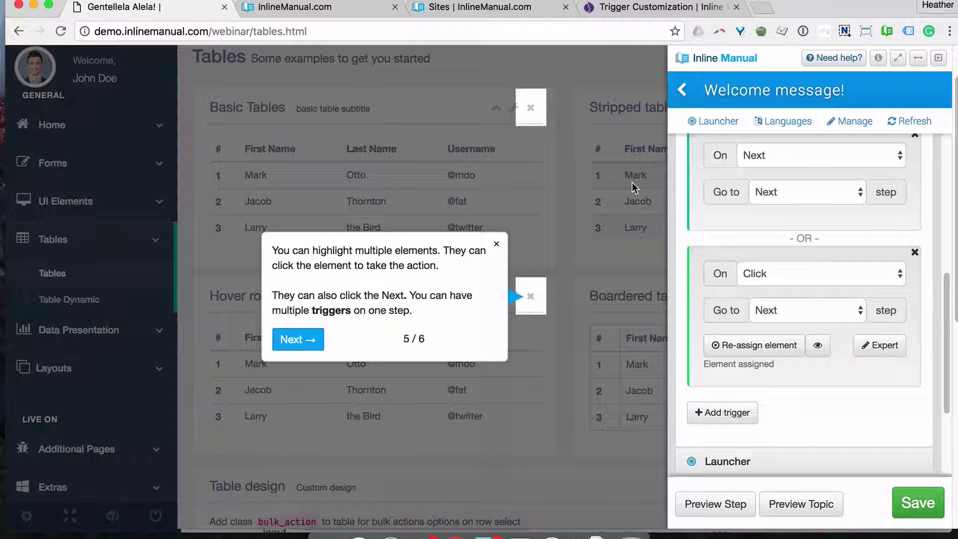
{"action": "left_click", "coordinate": [686, 95]}
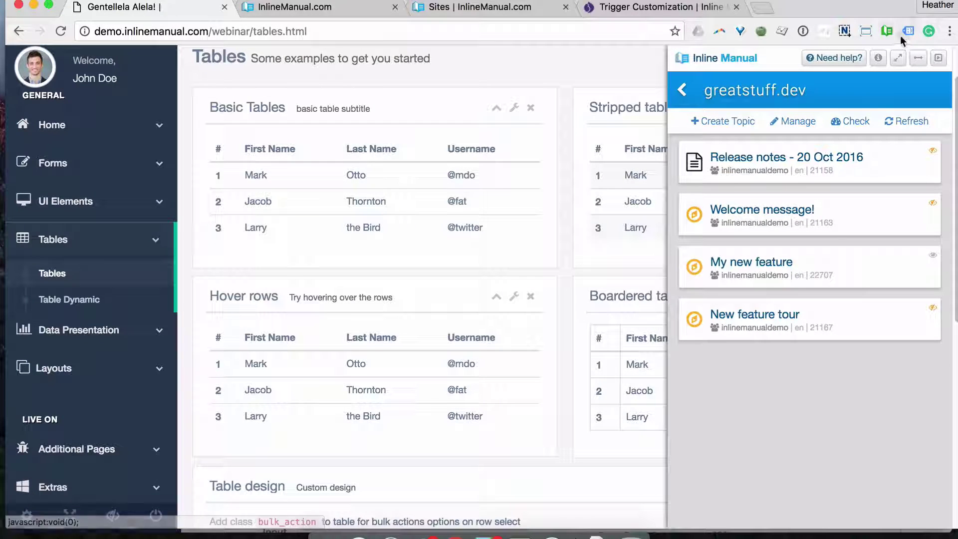
{"action": "left_click", "coordinate": [887, 31]}
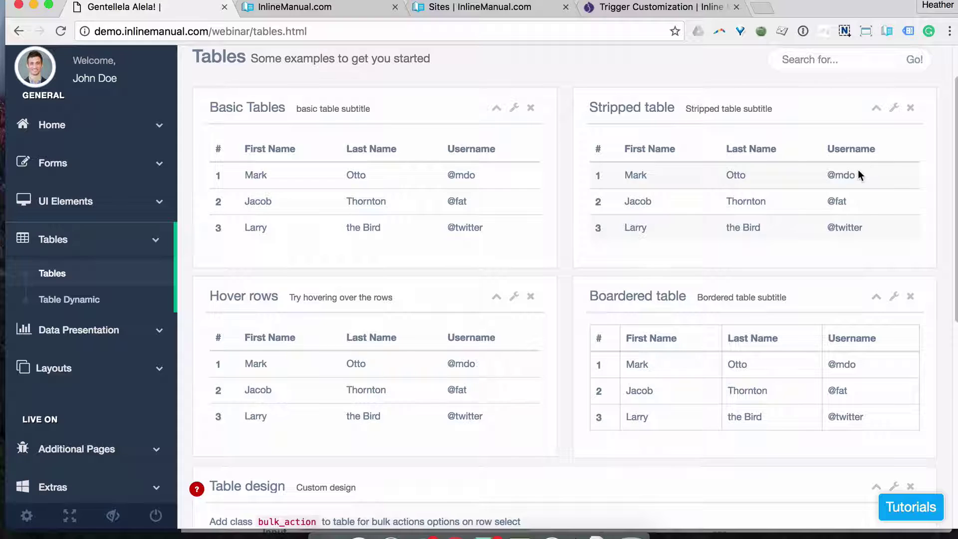
{"action": "key", "text": "ctrl+Right"}
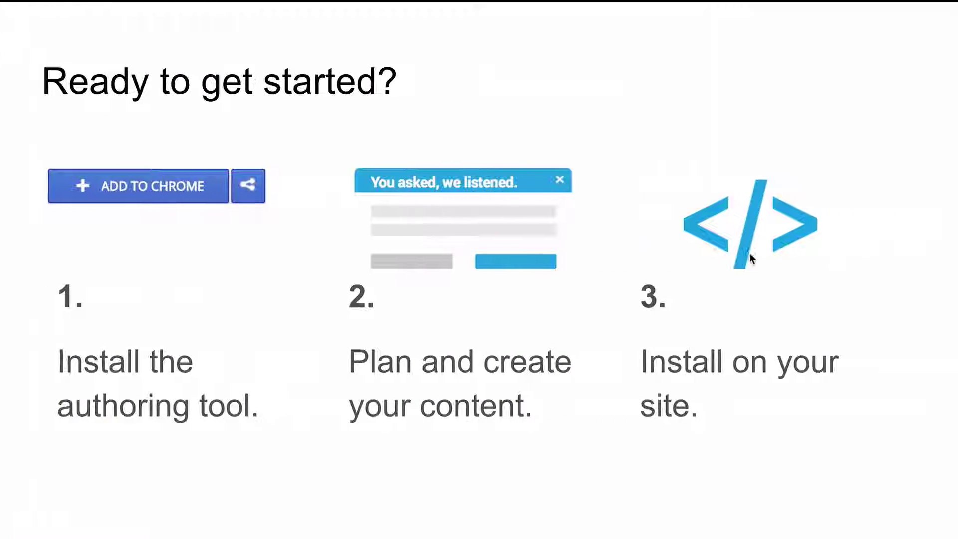
{"action": "left_click", "coordinate": [722, 285]}
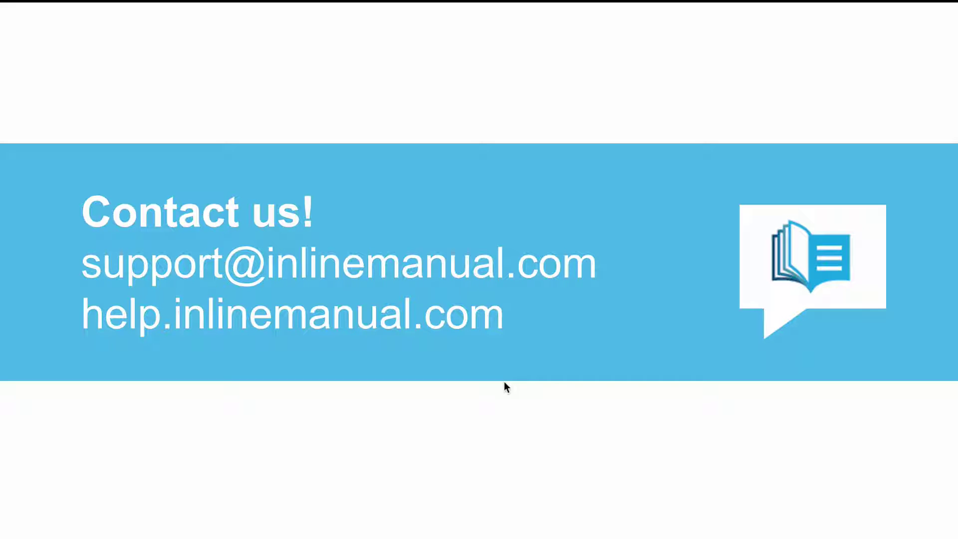
{"action": "key", "text": "ctrl+Left"}
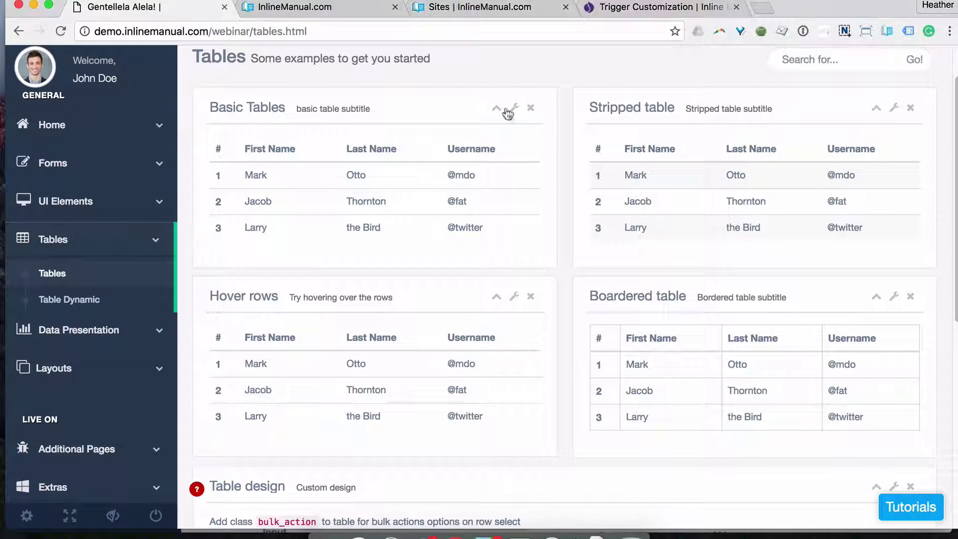
Step: Select the player embed code in greatstuff.dev's player installation settings, and switch the site to TEST mode
{"action": "left_click", "coordinate": [348, 9]}
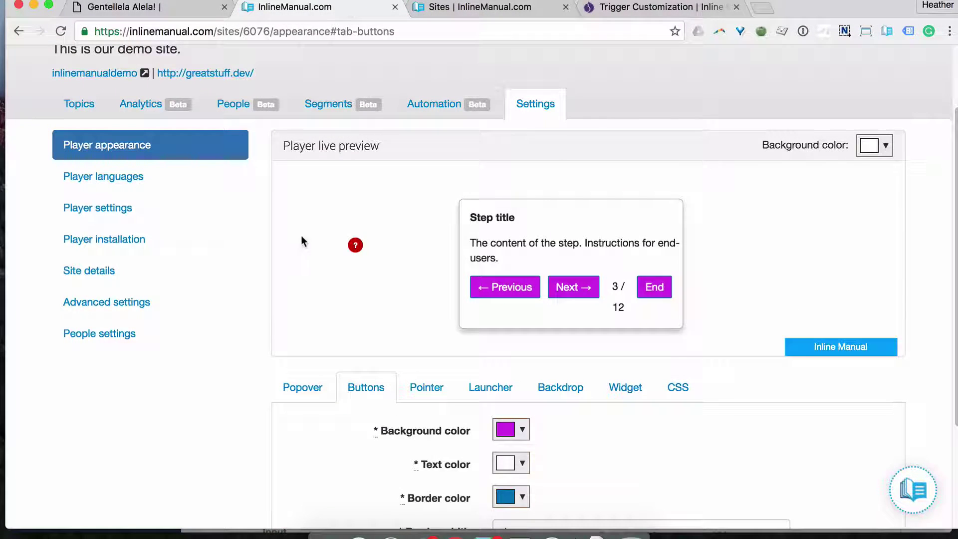
{"action": "scroll", "coordinate": [319, 247], "scroll_direction": "up", "scroll_amount": 3}
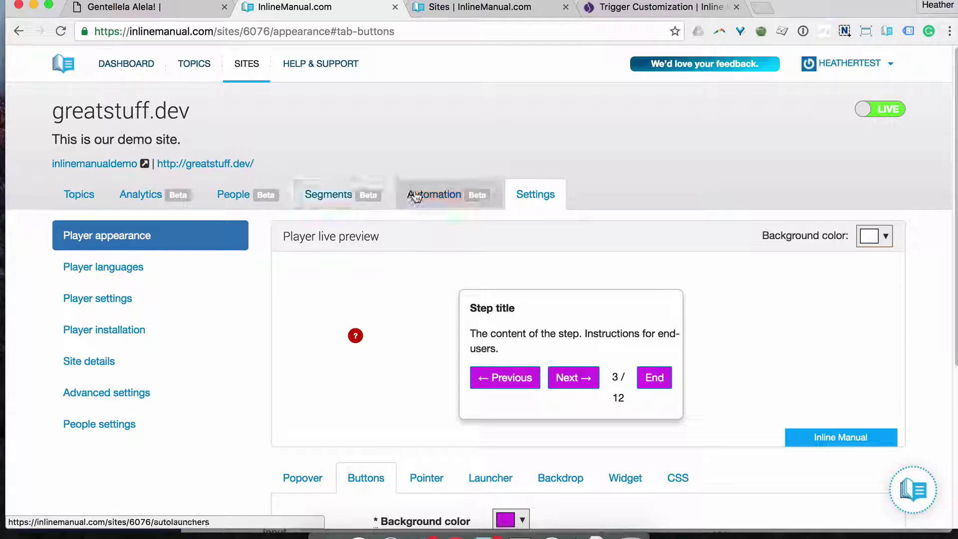
{"action": "left_click", "coordinate": [126, 333]}
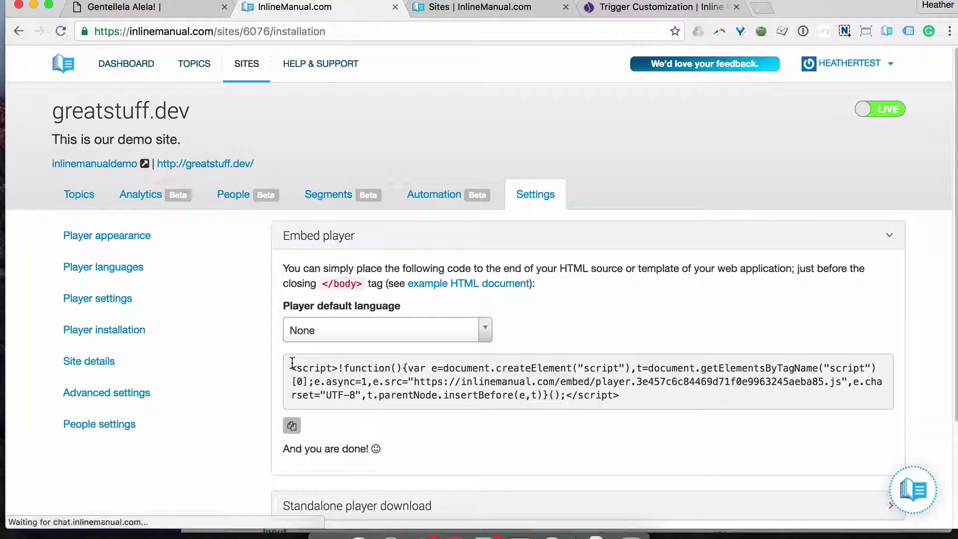
{"action": "left_click_drag", "start_coordinate": [291, 367], "coordinate": [653, 414]}
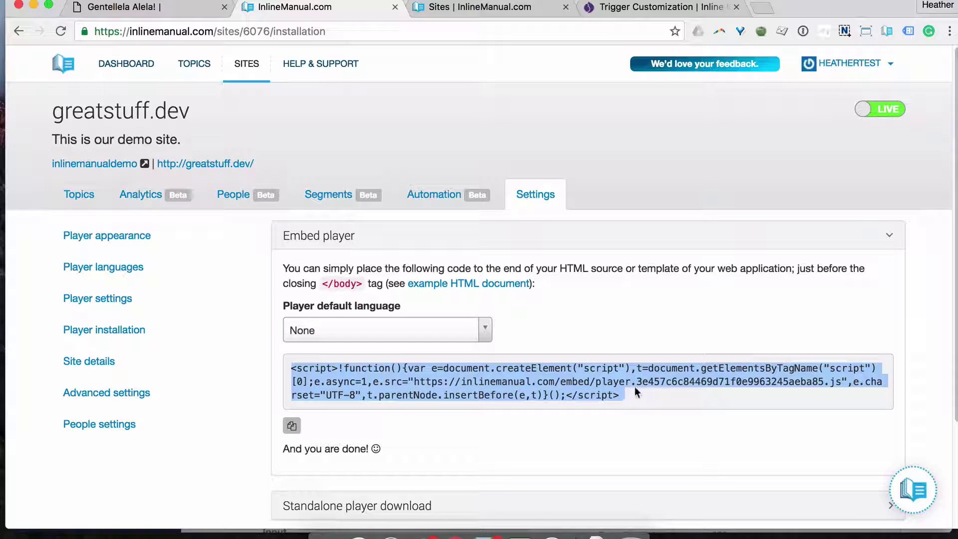
{"action": "left_click", "coordinate": [881, 111]}
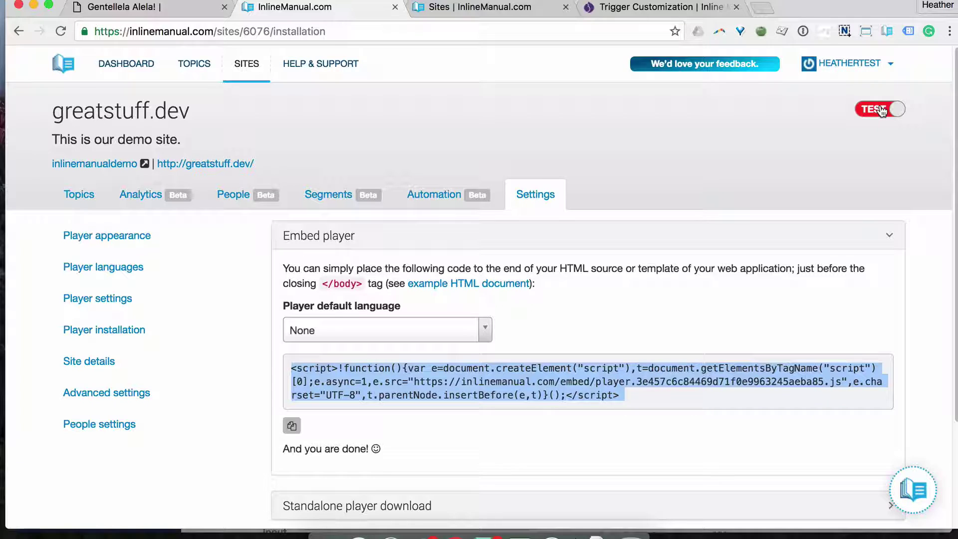
Step: Open the authoring tool in a new browser tab and leave the Trigger tutorial topic, discarding its unsaved changes
{"action": "left_click", "coordinate": [761, 7]}
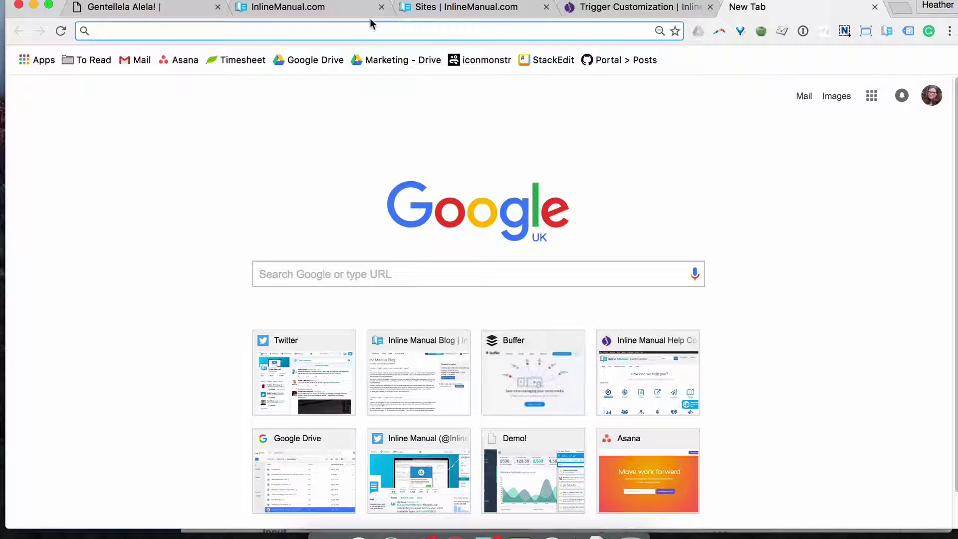
{"action": "left_click", "coordinate": [888, 31]}
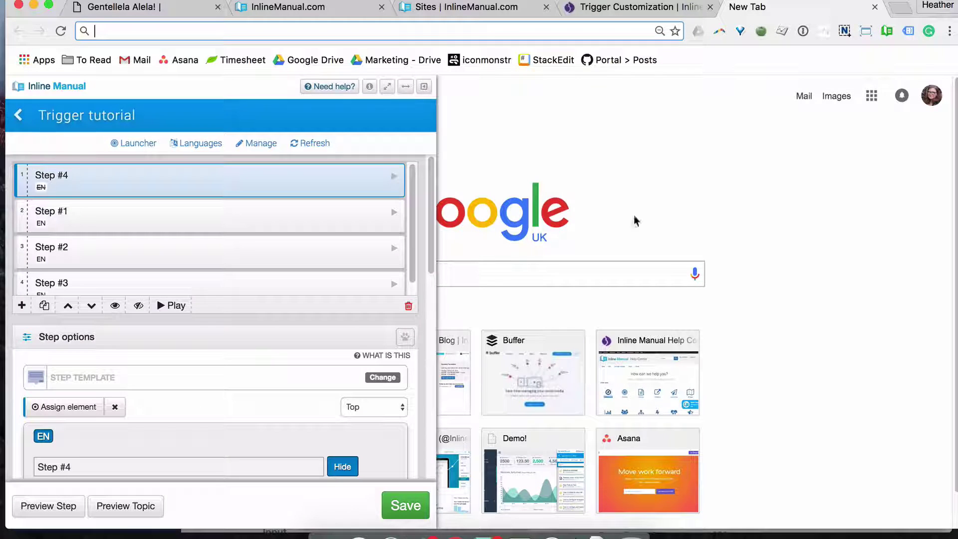
{"action": "left_click", "coordinate": [21, 112]}
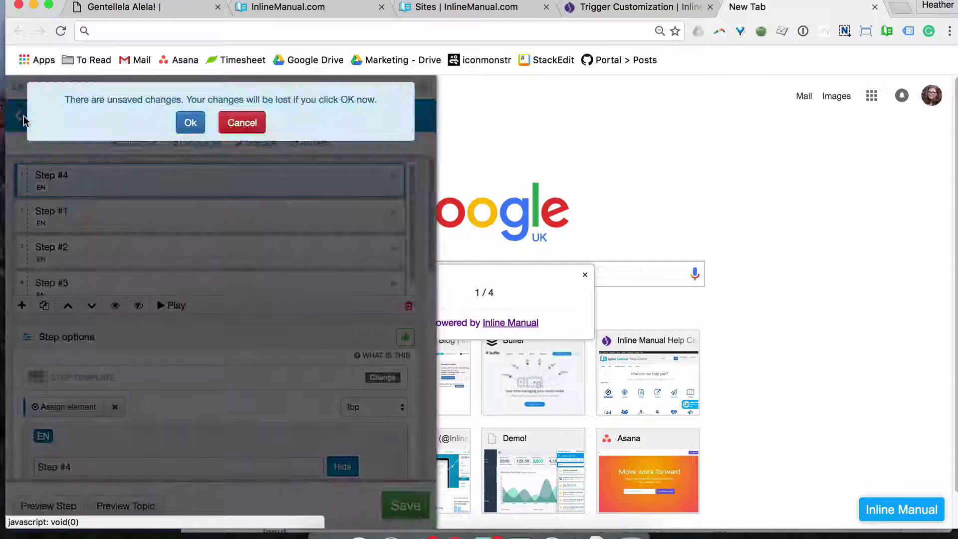
{"action": "left_click", "coordinate": [183, 126]}
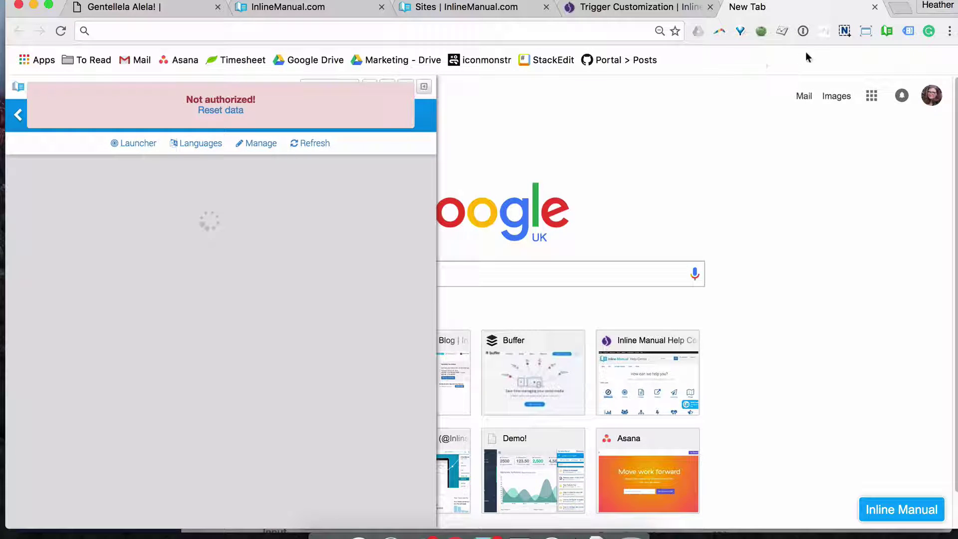
Step: Close the authoring tool on the new browser tab and switch the greatstuff.dev site to LIVE mode
{"action": "left_click", "coordinate": [887, 33]}
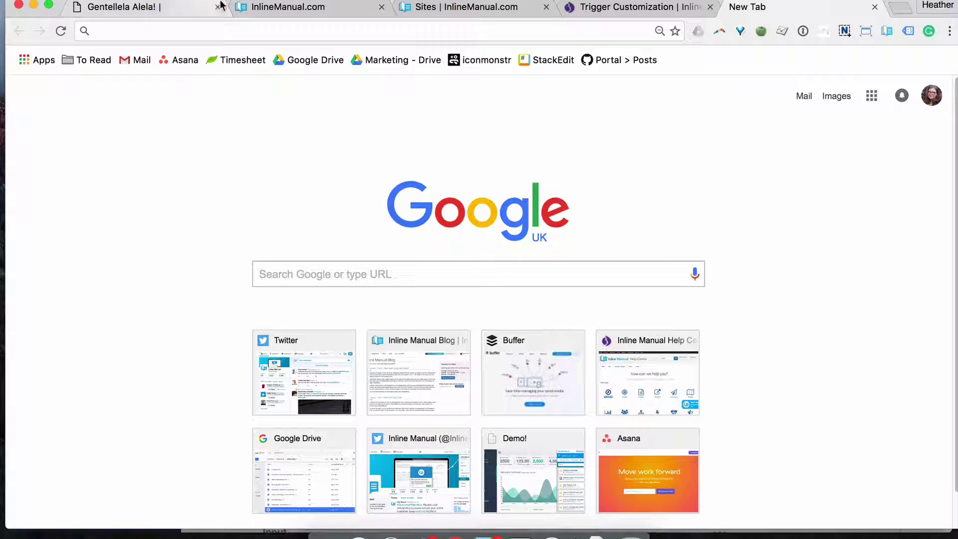
{"action": "left_click", "coordinate": [253, 6]}
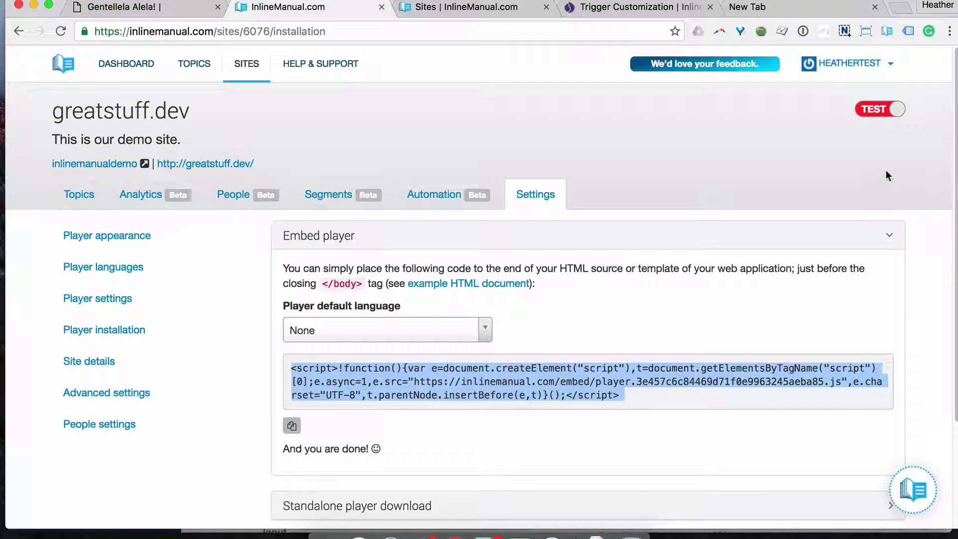
{"action": "left_click", "coordinate": [879, 112]}
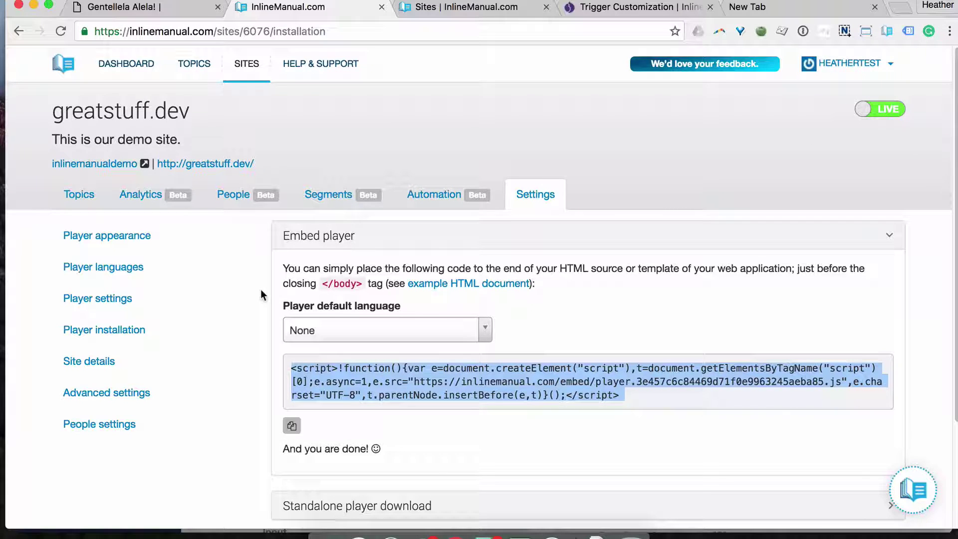
Step: Show the topics assigned to greatstuff.dev, glance at the overview of all sites, and switch to AnyMeeting
{"action": "left_click", "coordinate": [89, 198]}
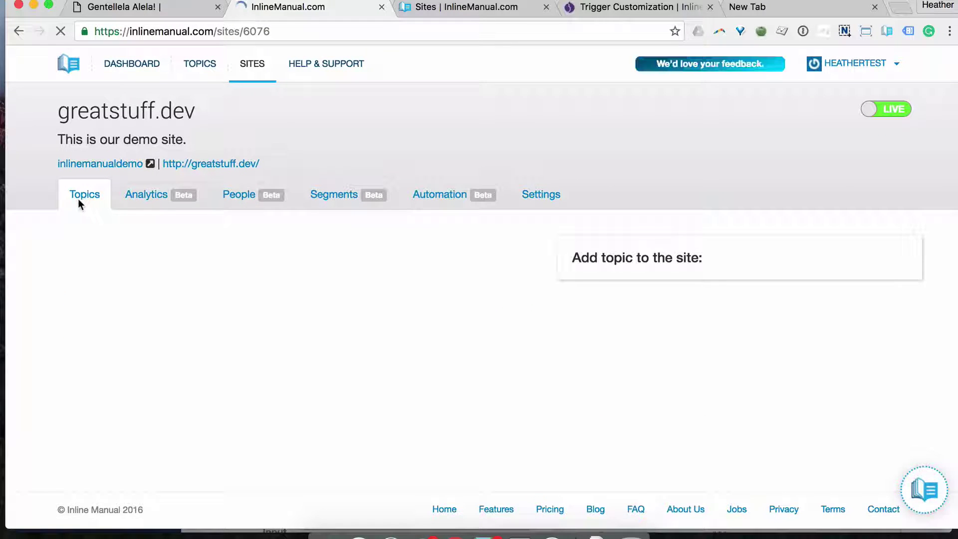
{"action": "left_click", "coordinate": [426, 7]}
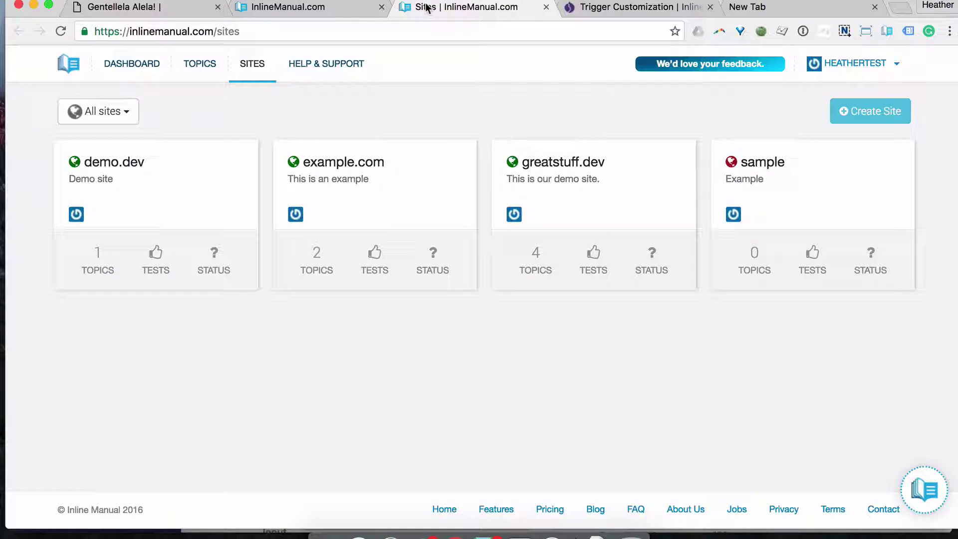
{"action": "left_click", "coordinate": [332, 6]}
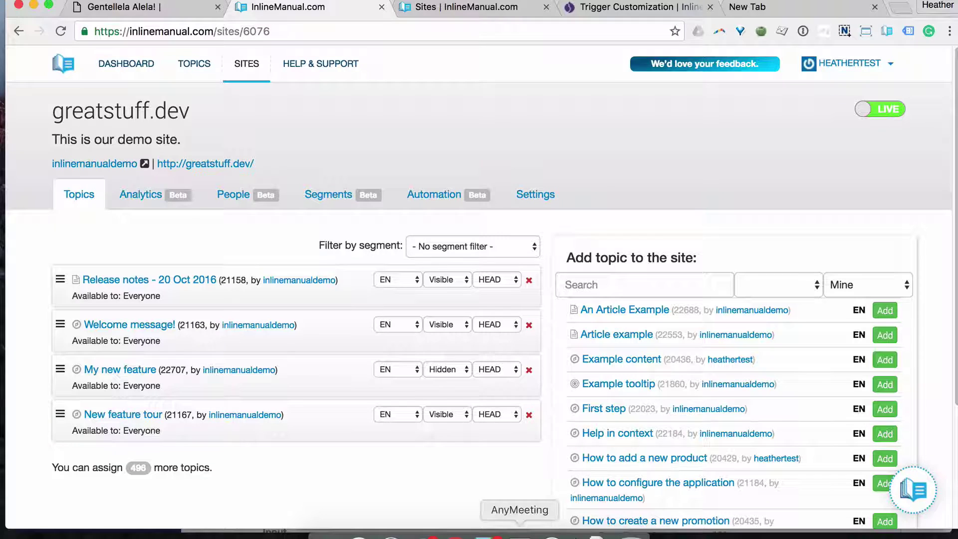
{"action": "left_click", "coordinate": [519, 537]}
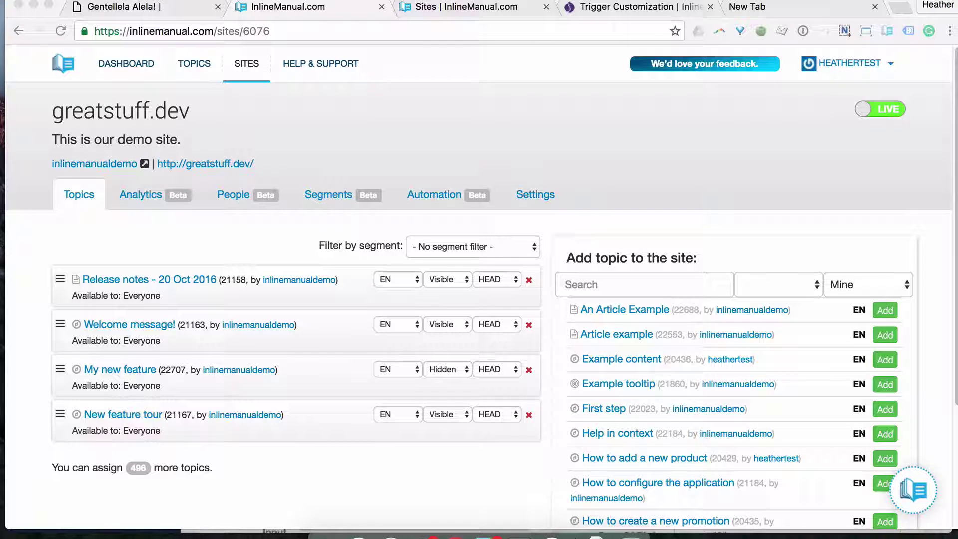